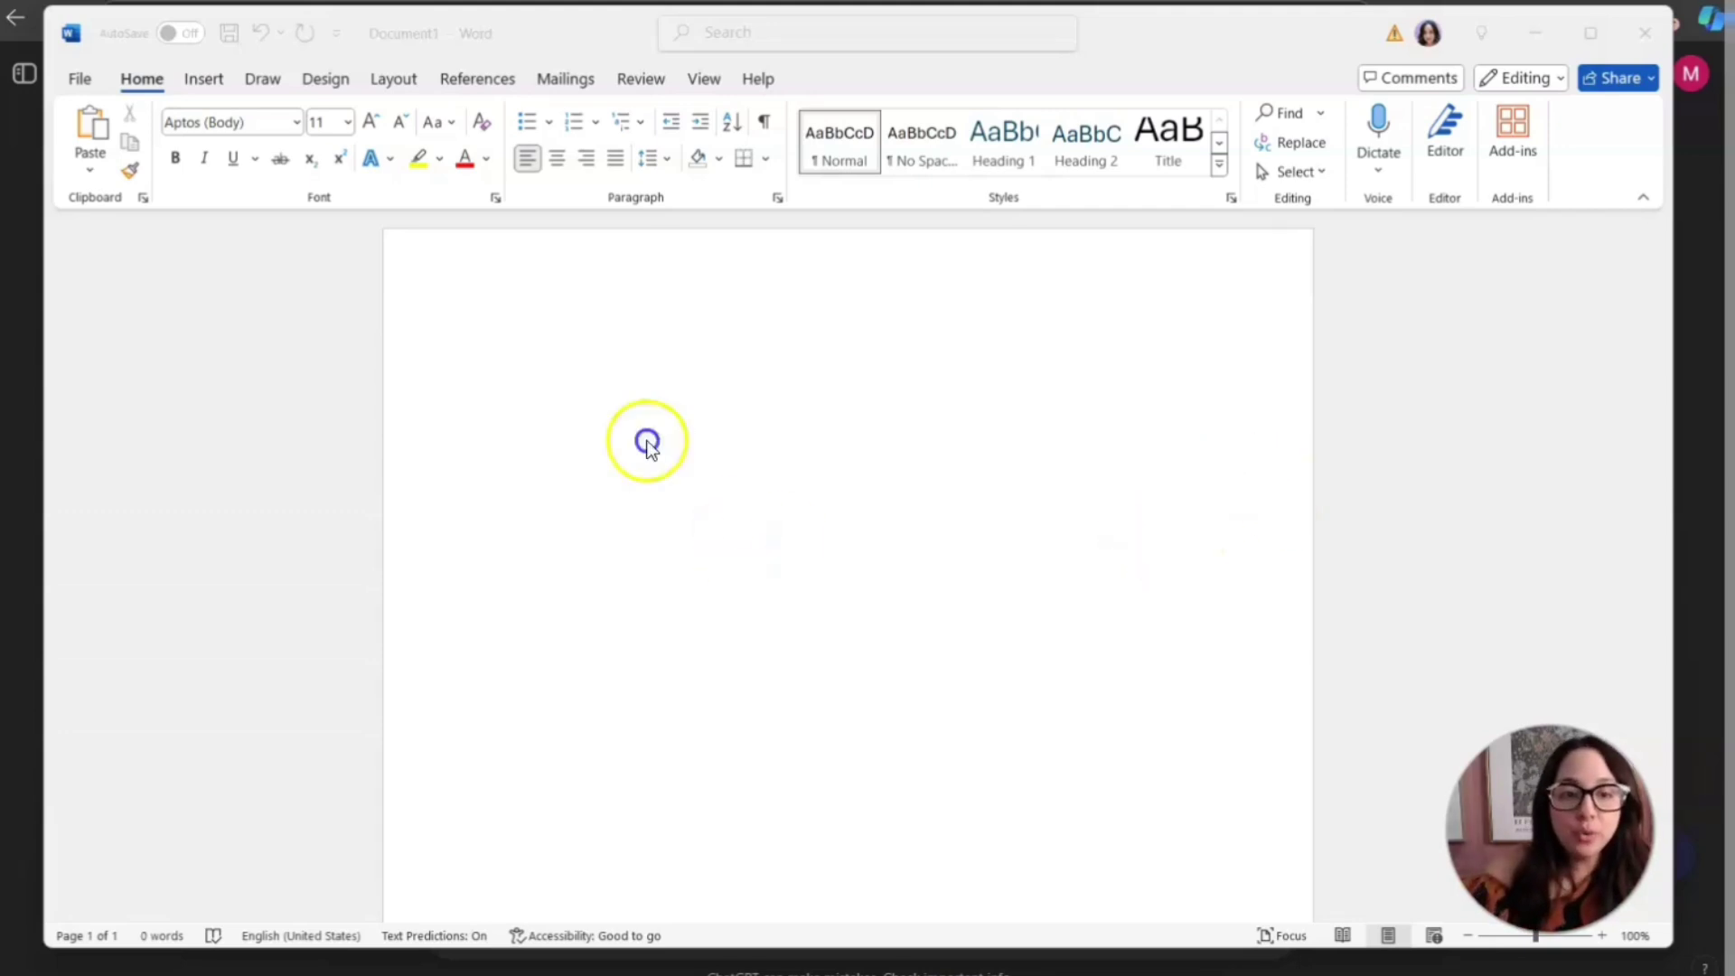
# Type 'Chapter 1' at the top of the Word page and copy ChatGPT's mental-clarity introduction
pyautogui.click(647, 442)
pyautogui.write('Chapter')
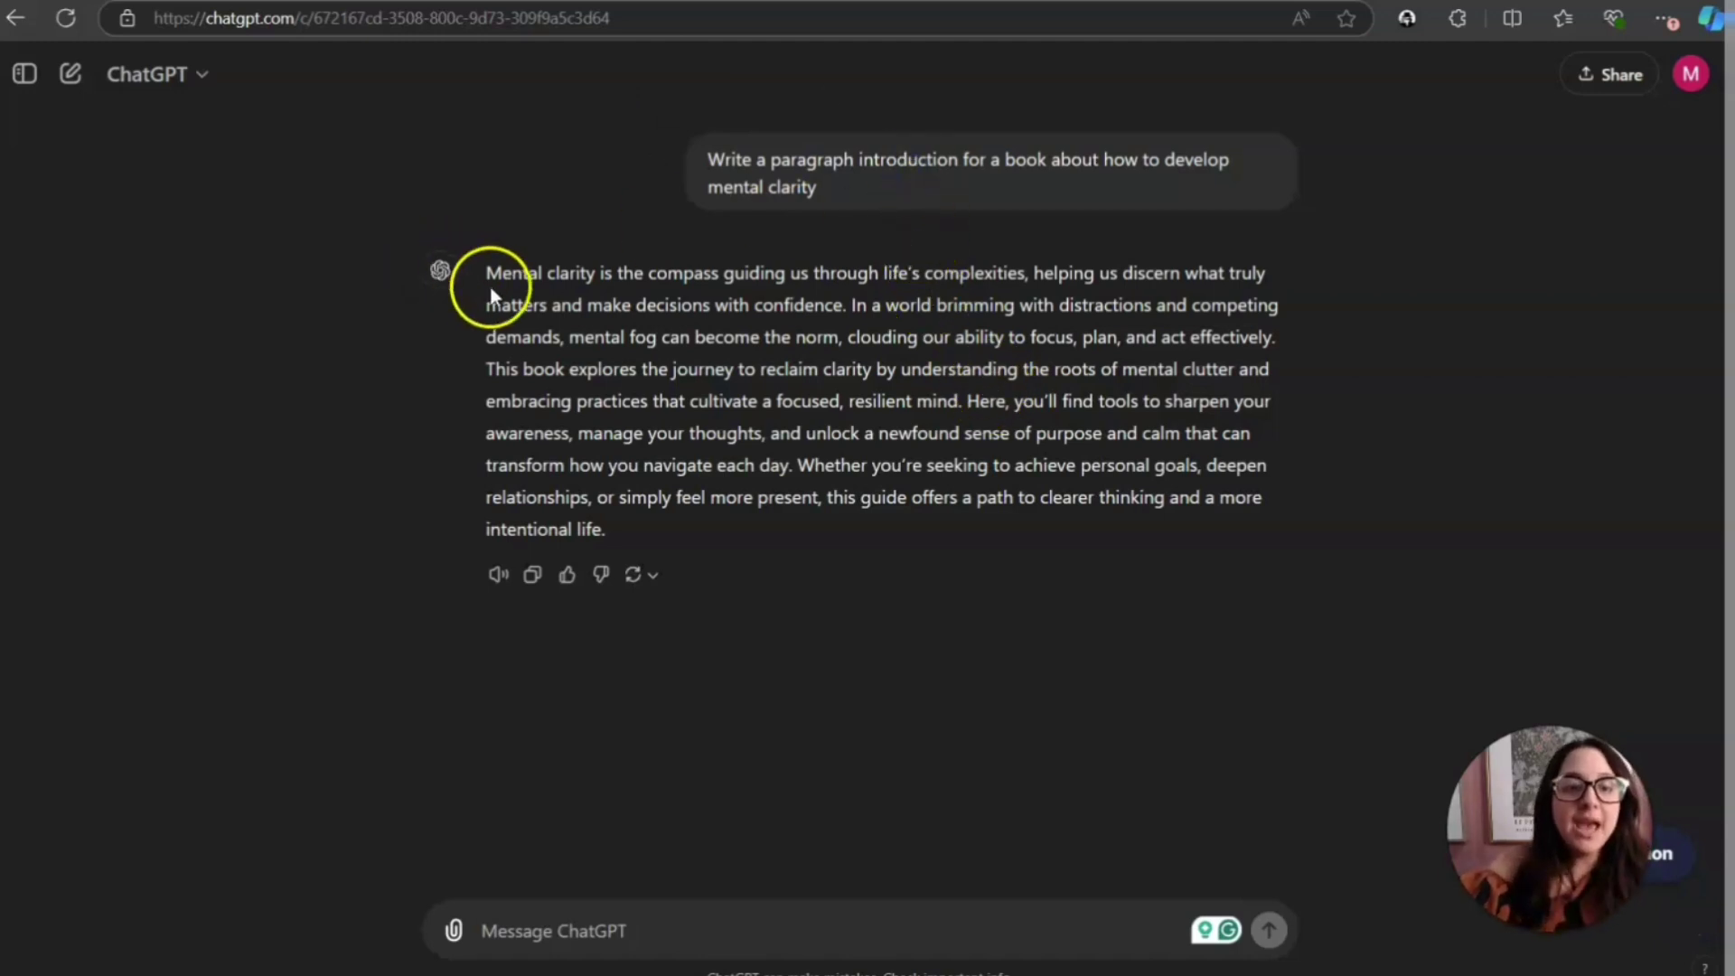
pyautogui.click(533, 575)
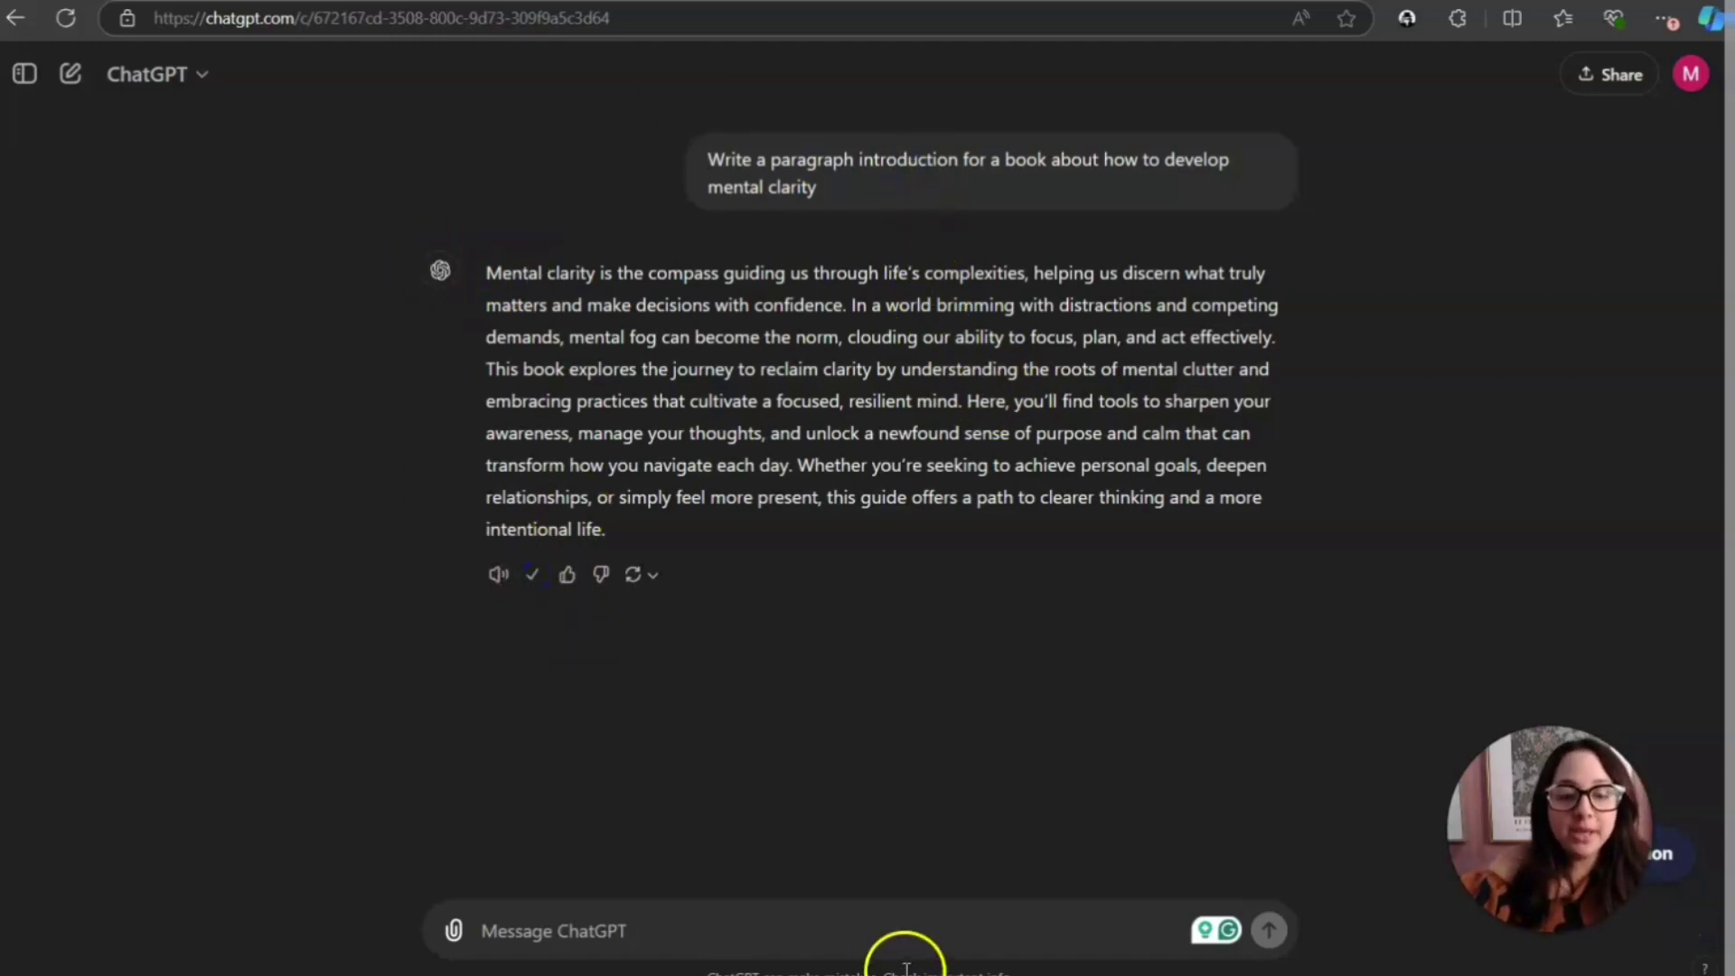
# Paste the copied ChatGPT introduction paragraph on the line beneath 'Chapter 1' in Word
pyautogui.hotkey('alt', 'Tab')
pyautogui.click(526, 391)
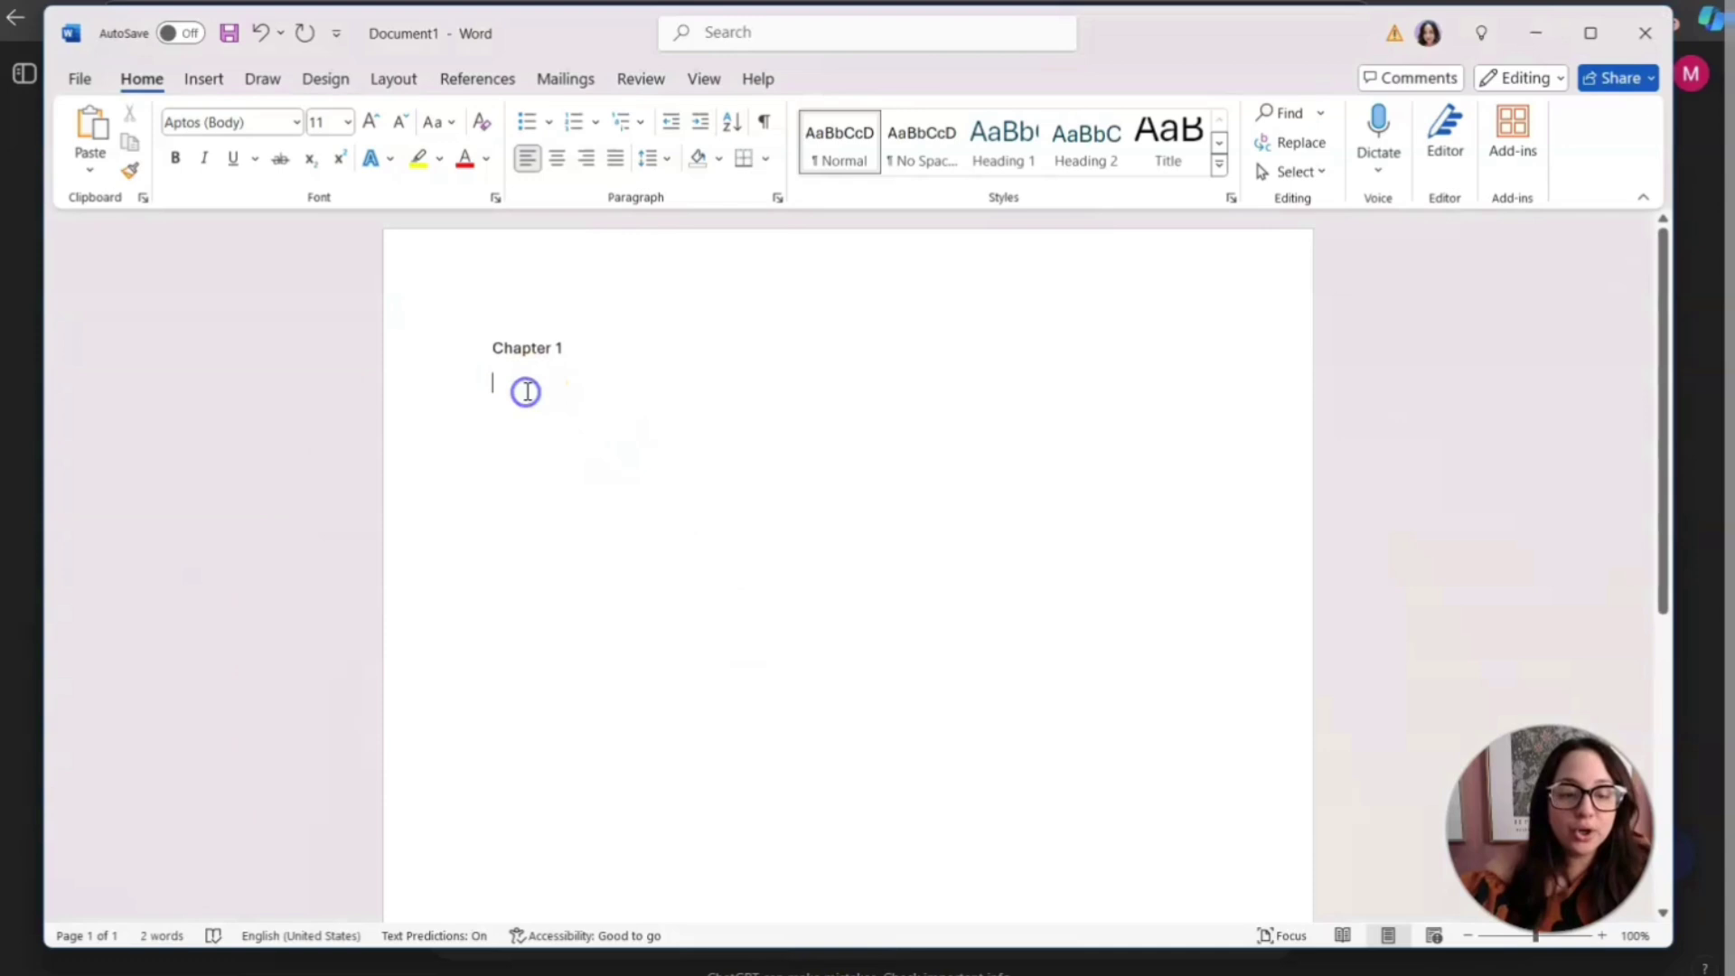
pyautogui.hotkey('ctrl', 'v')
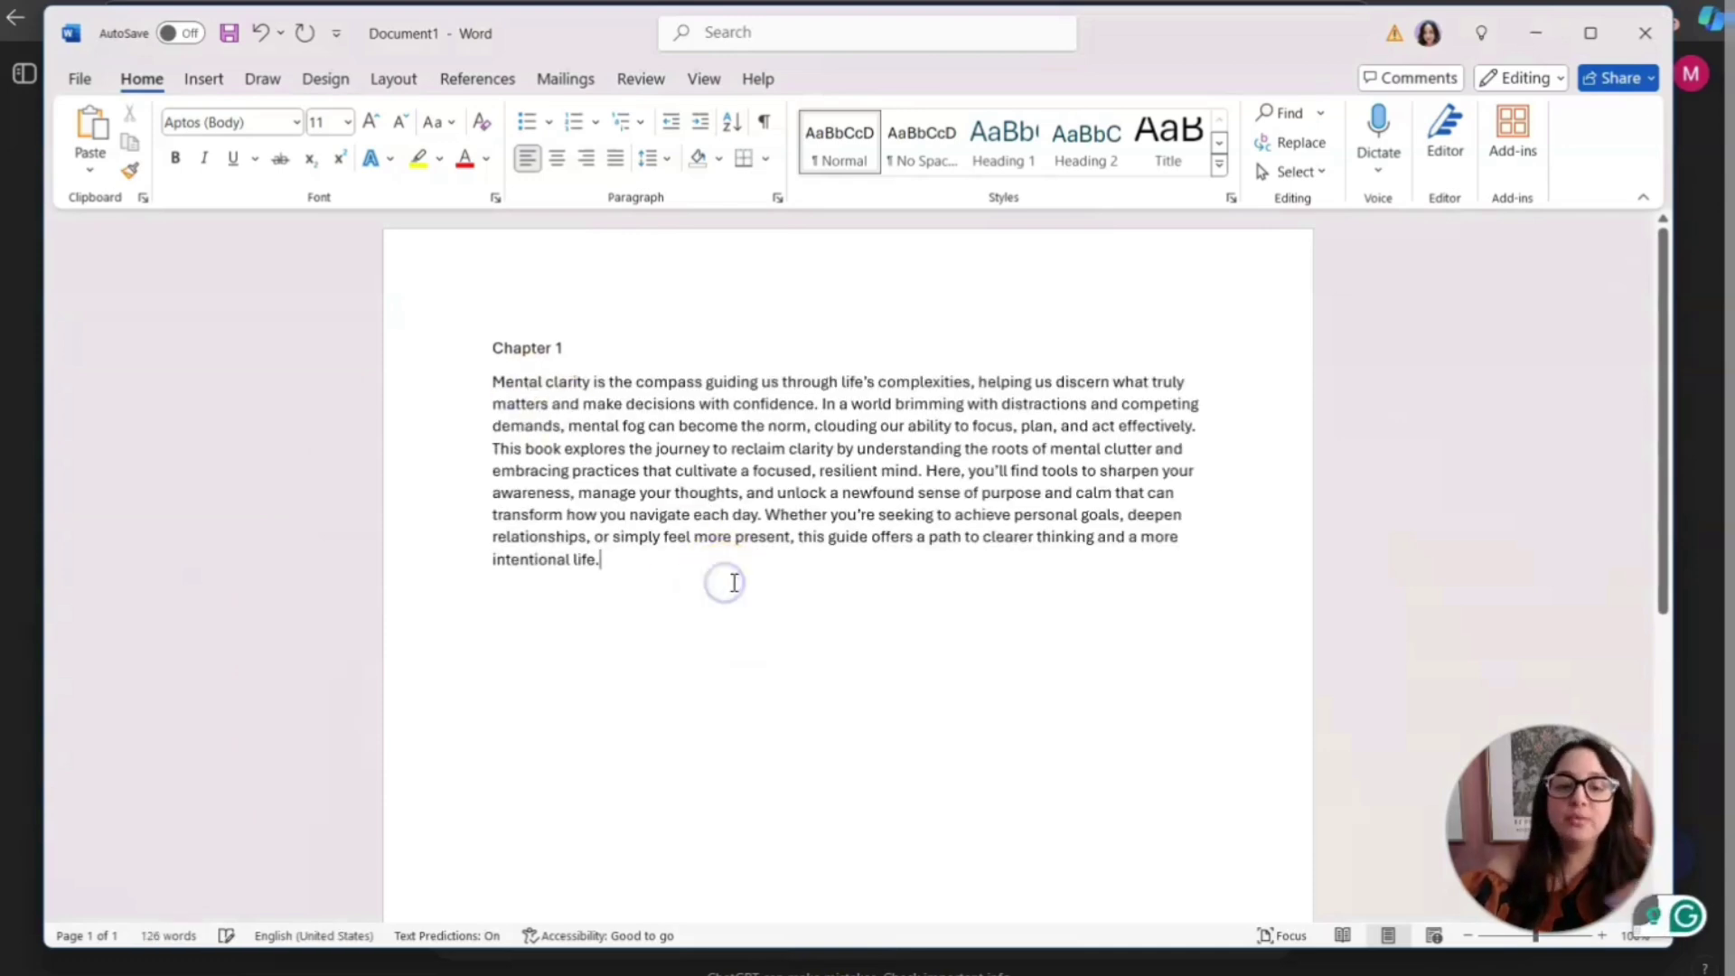
pyautogui.click(1010, 965)
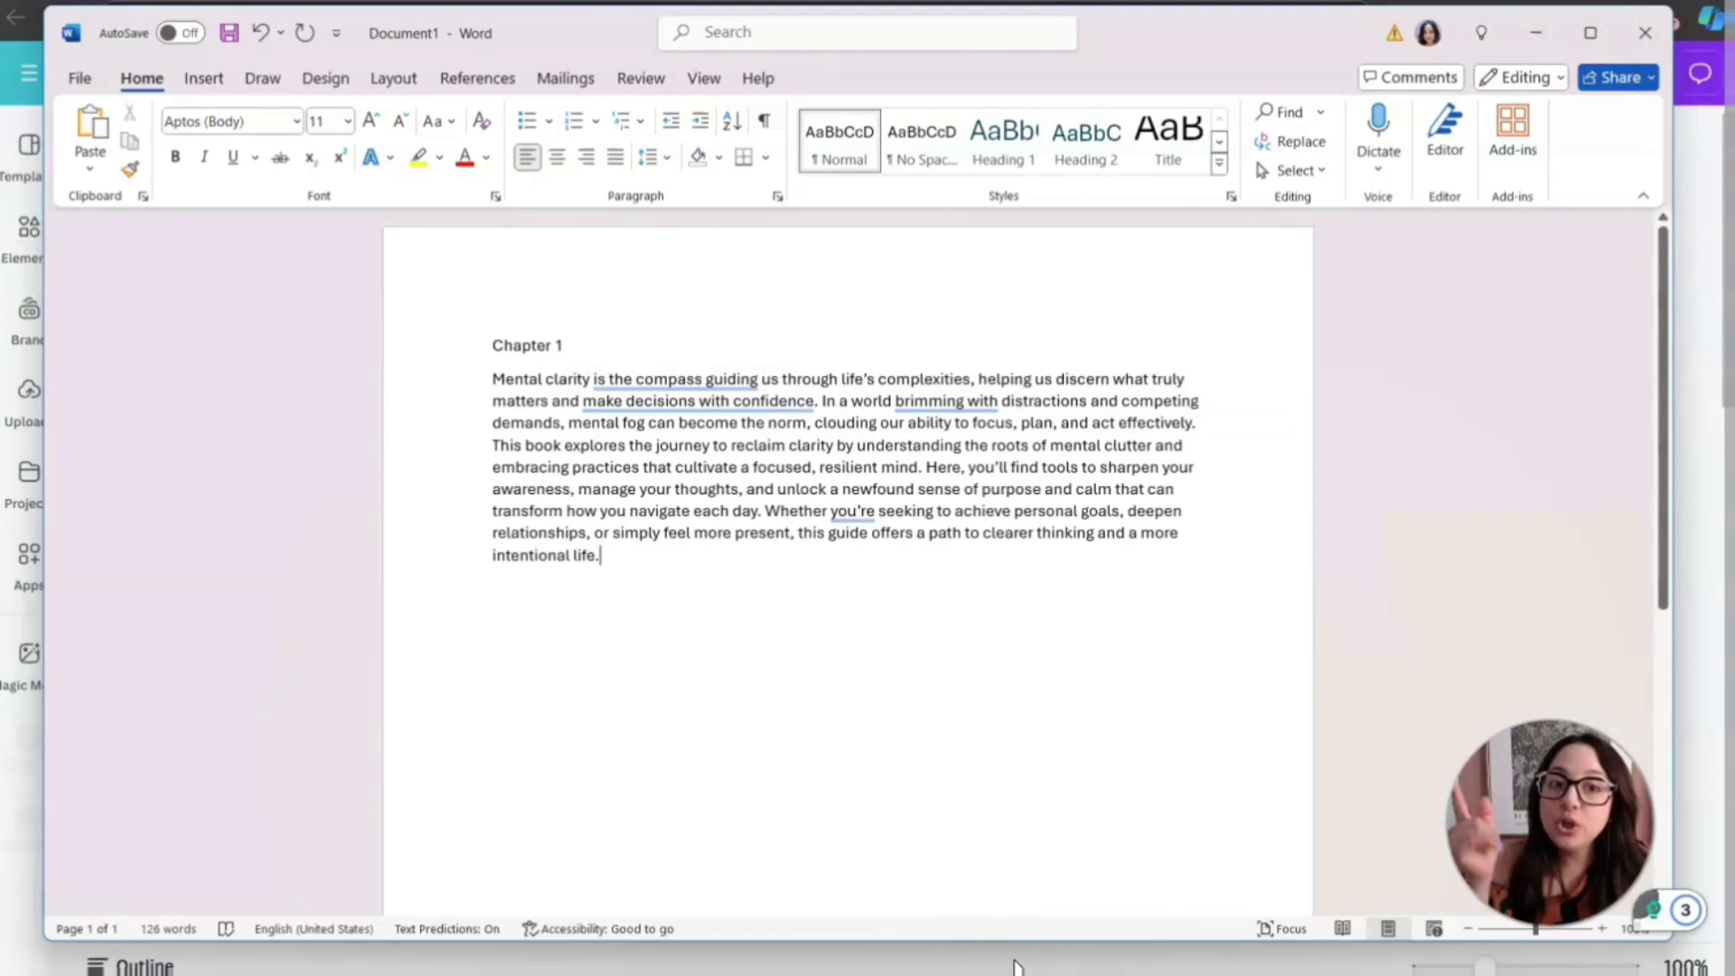
pyautogui.moveTo(937, 968)
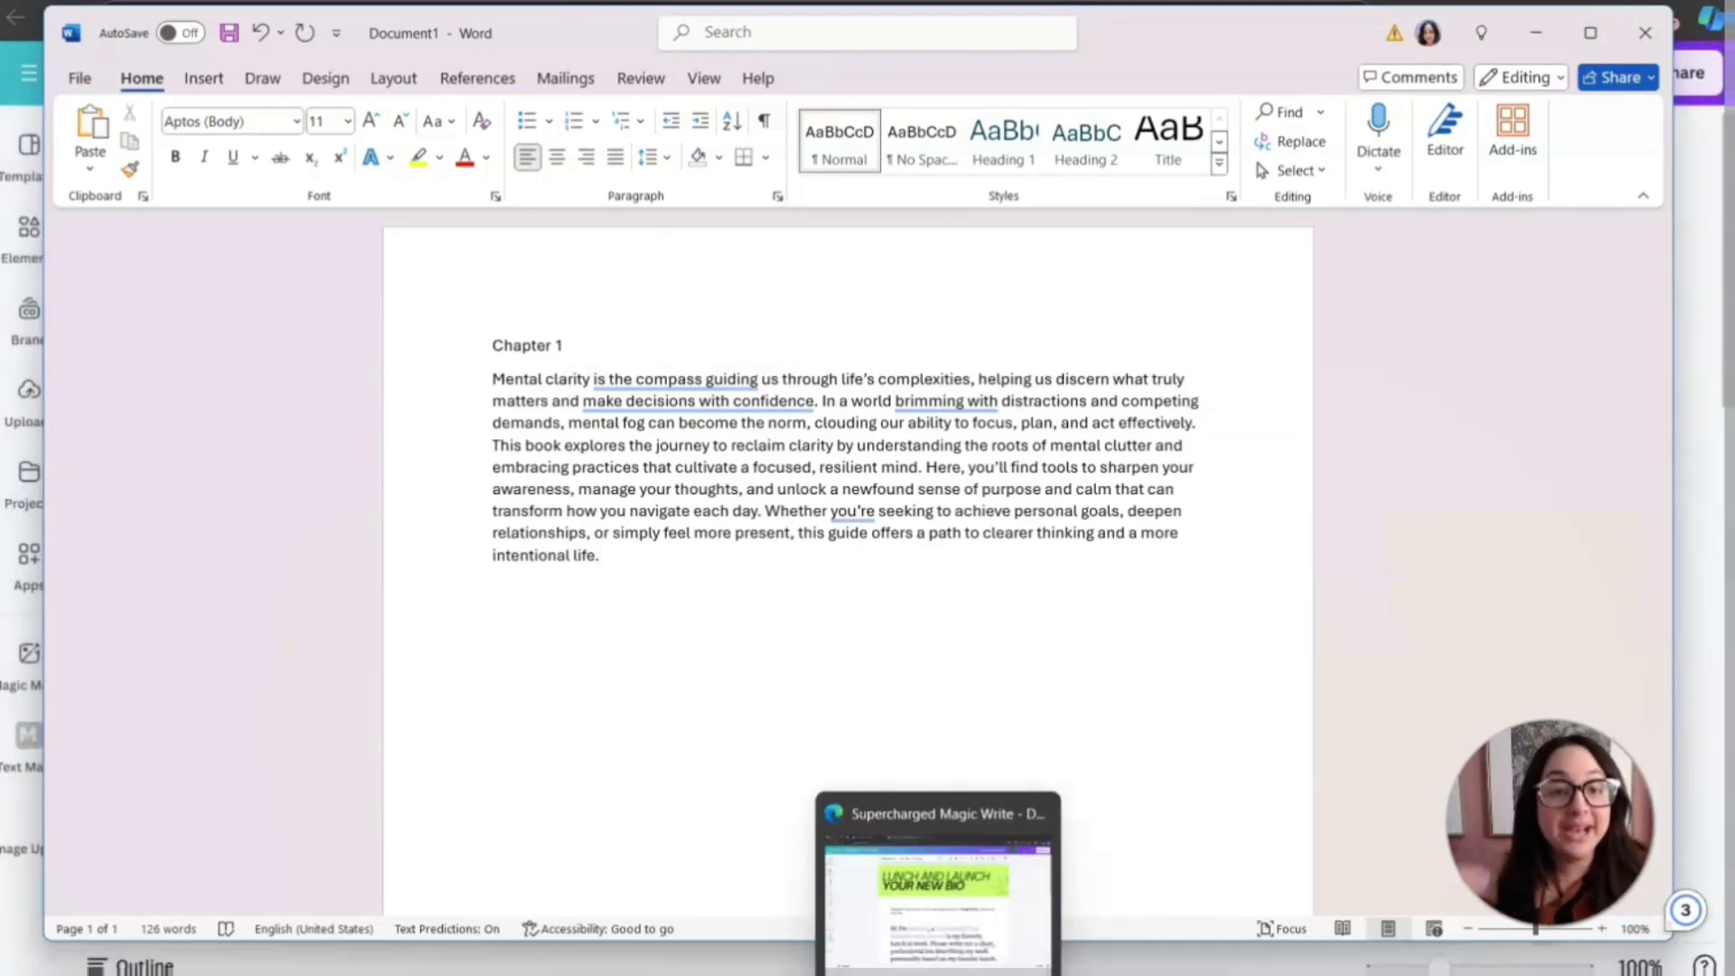
# Bring the Canva window forward and scroll back up through the Supercharged Magic Write doc
pyautogui.hotkey('alt', 'Tab')
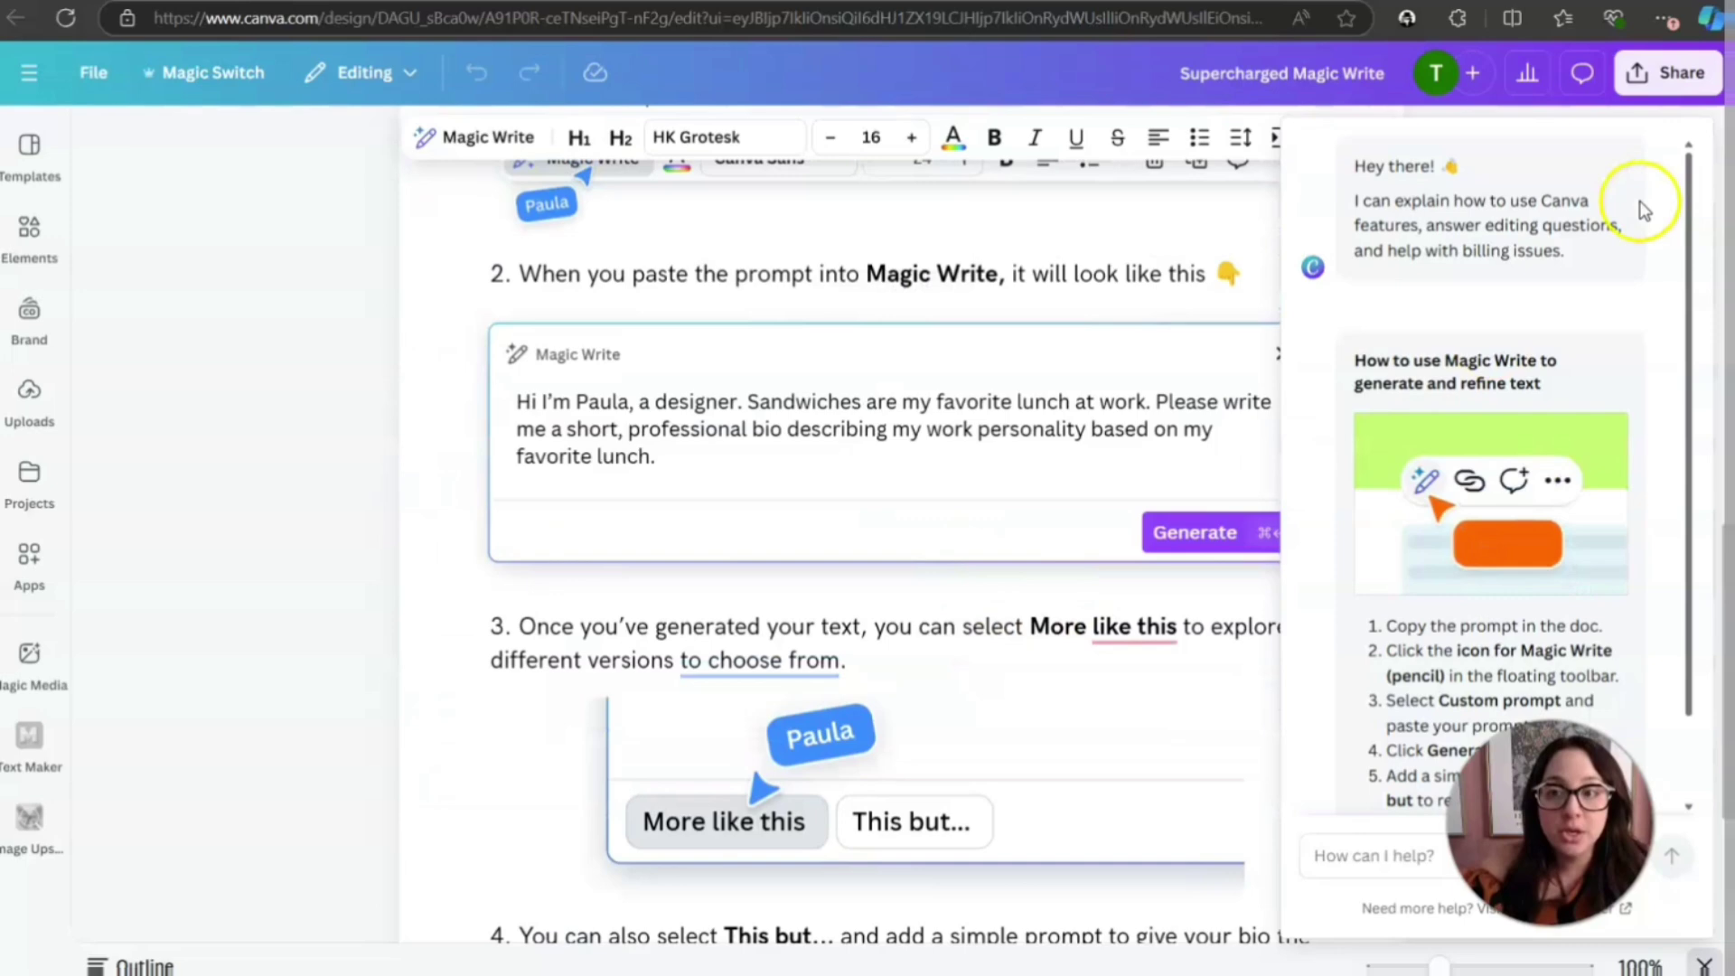
pyautogui.scroll(4, 839, 493)
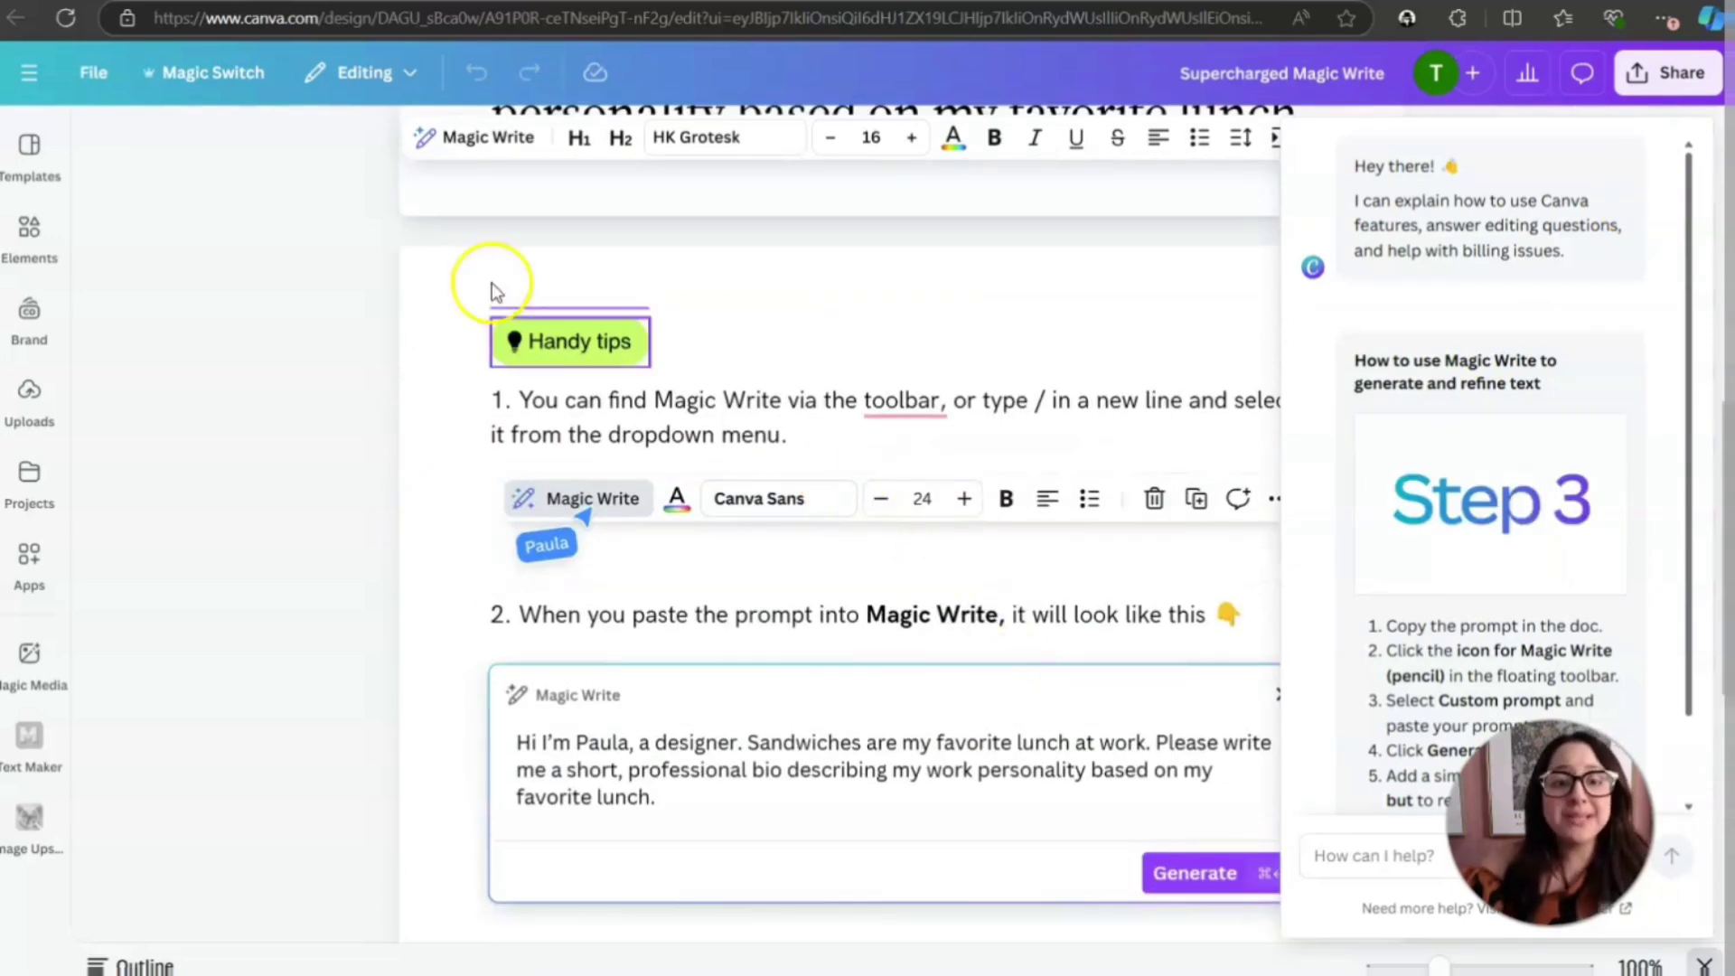
pyautogui.scroll(10, 845, 493)
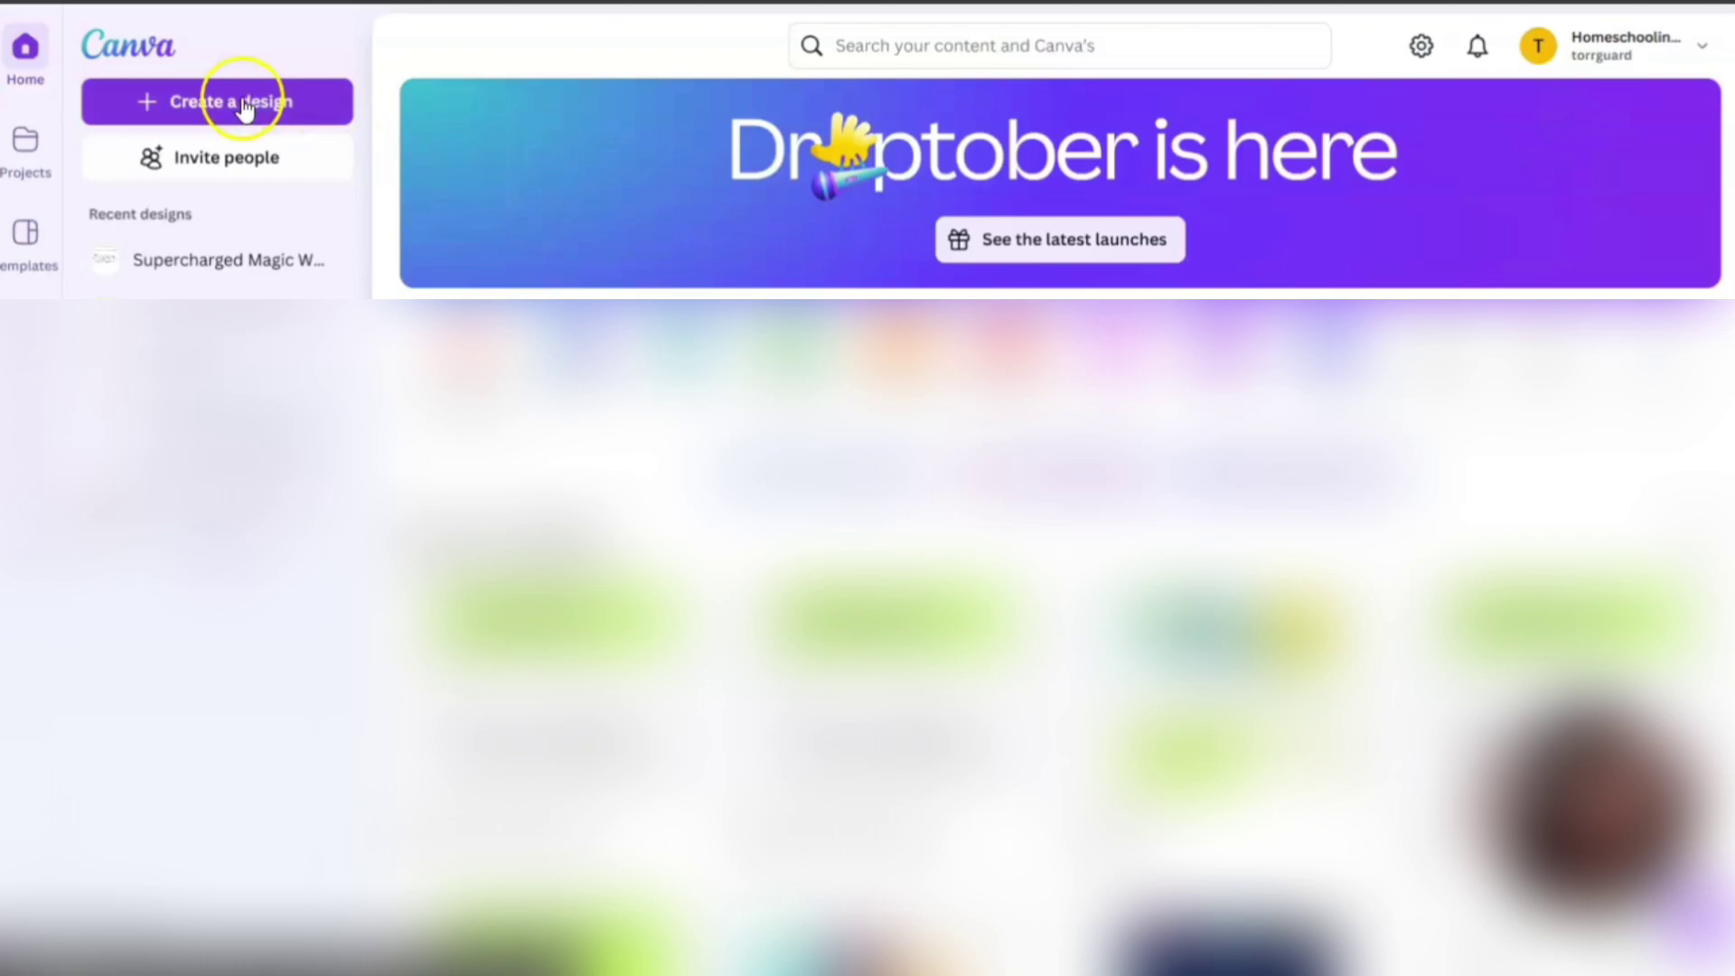
# Create a new blank Canva Doc and set its first line to H2 subheading style
pyautogui.click(241, 96)
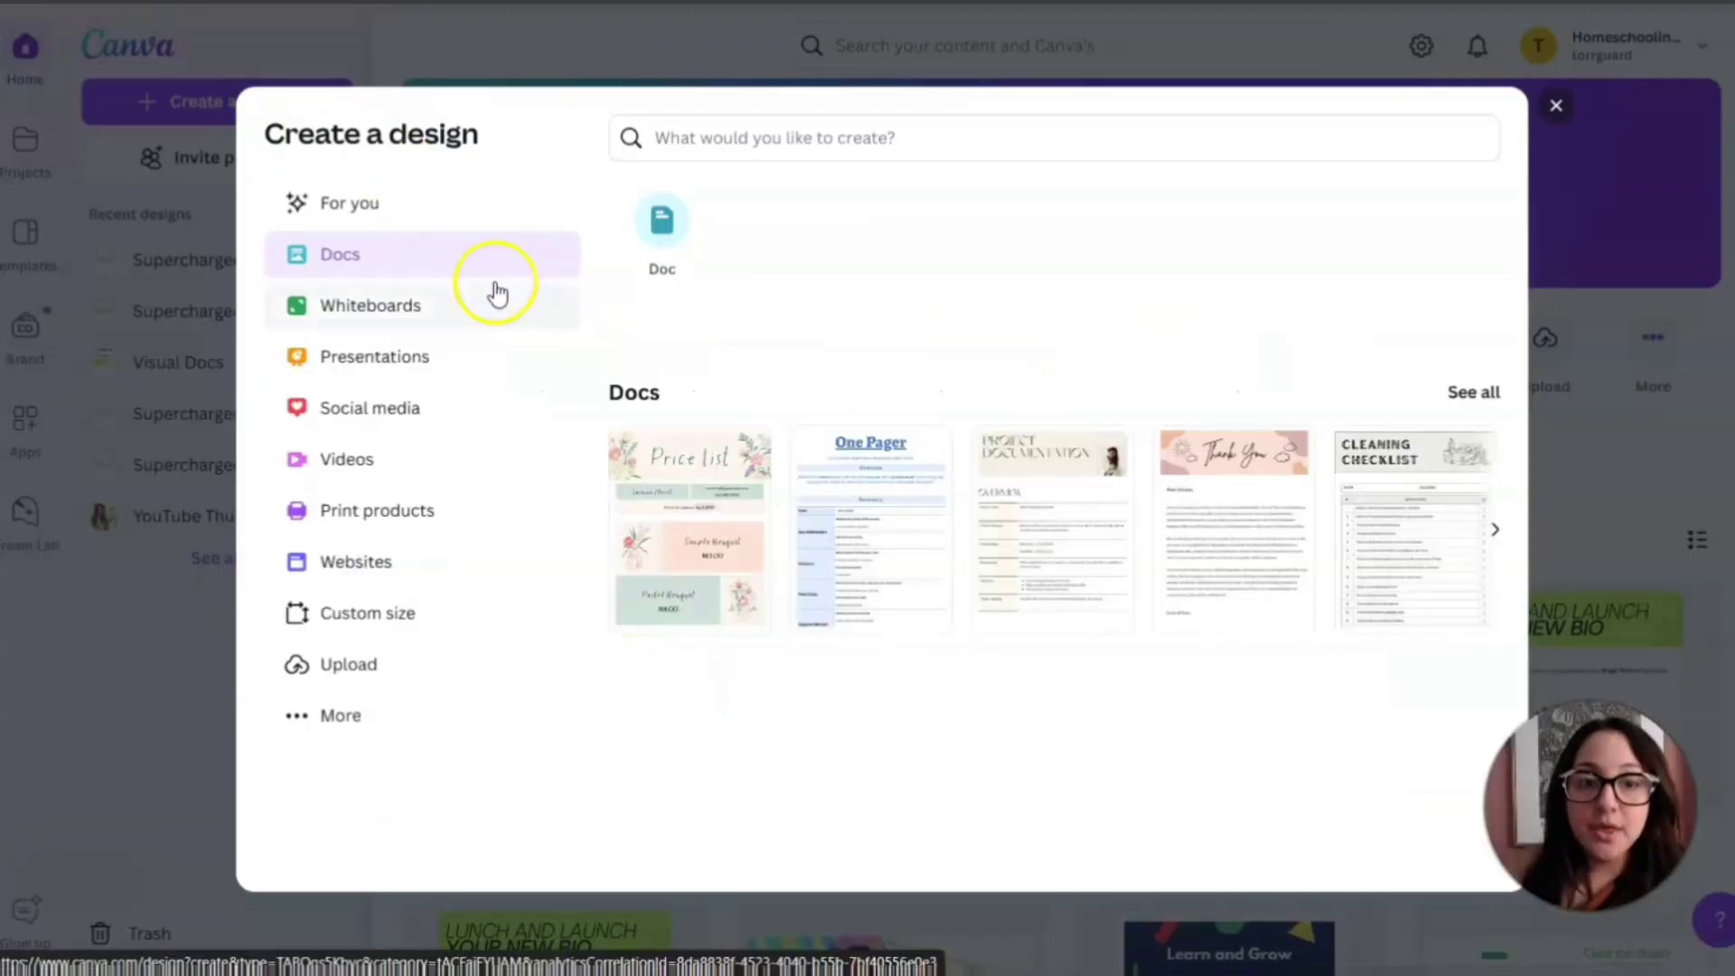
pyautogui.click(676, 226)
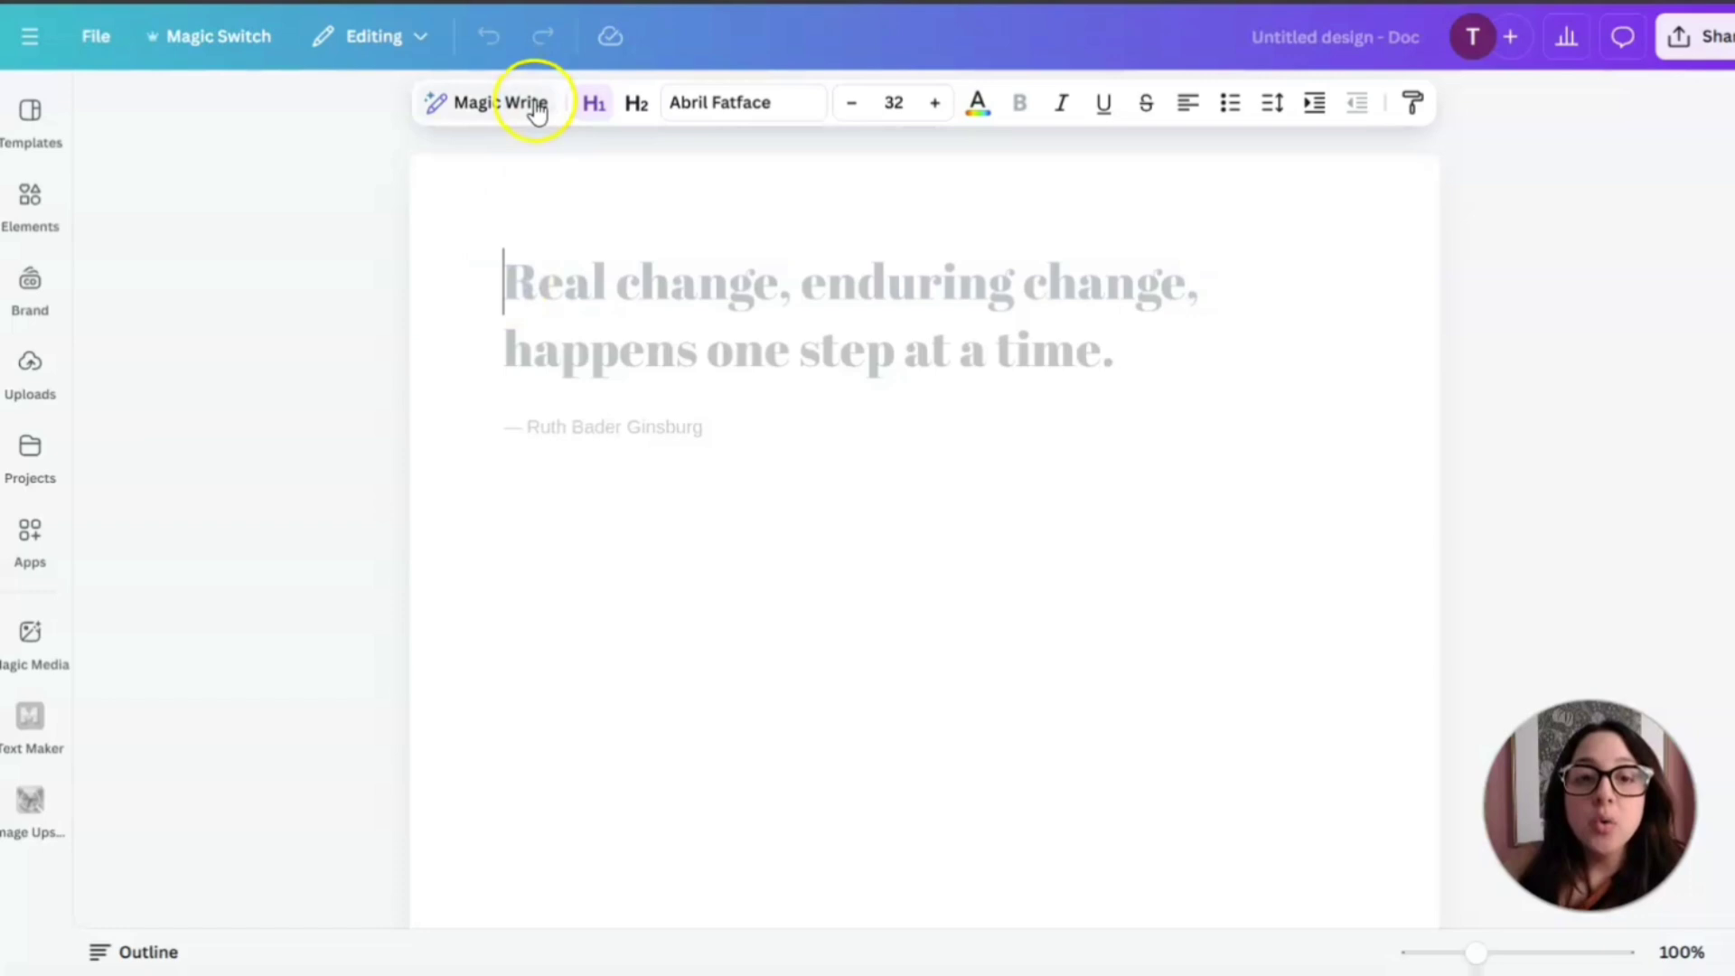
pyautogui.click(504, 272)
pyautogui.click(596, 106)
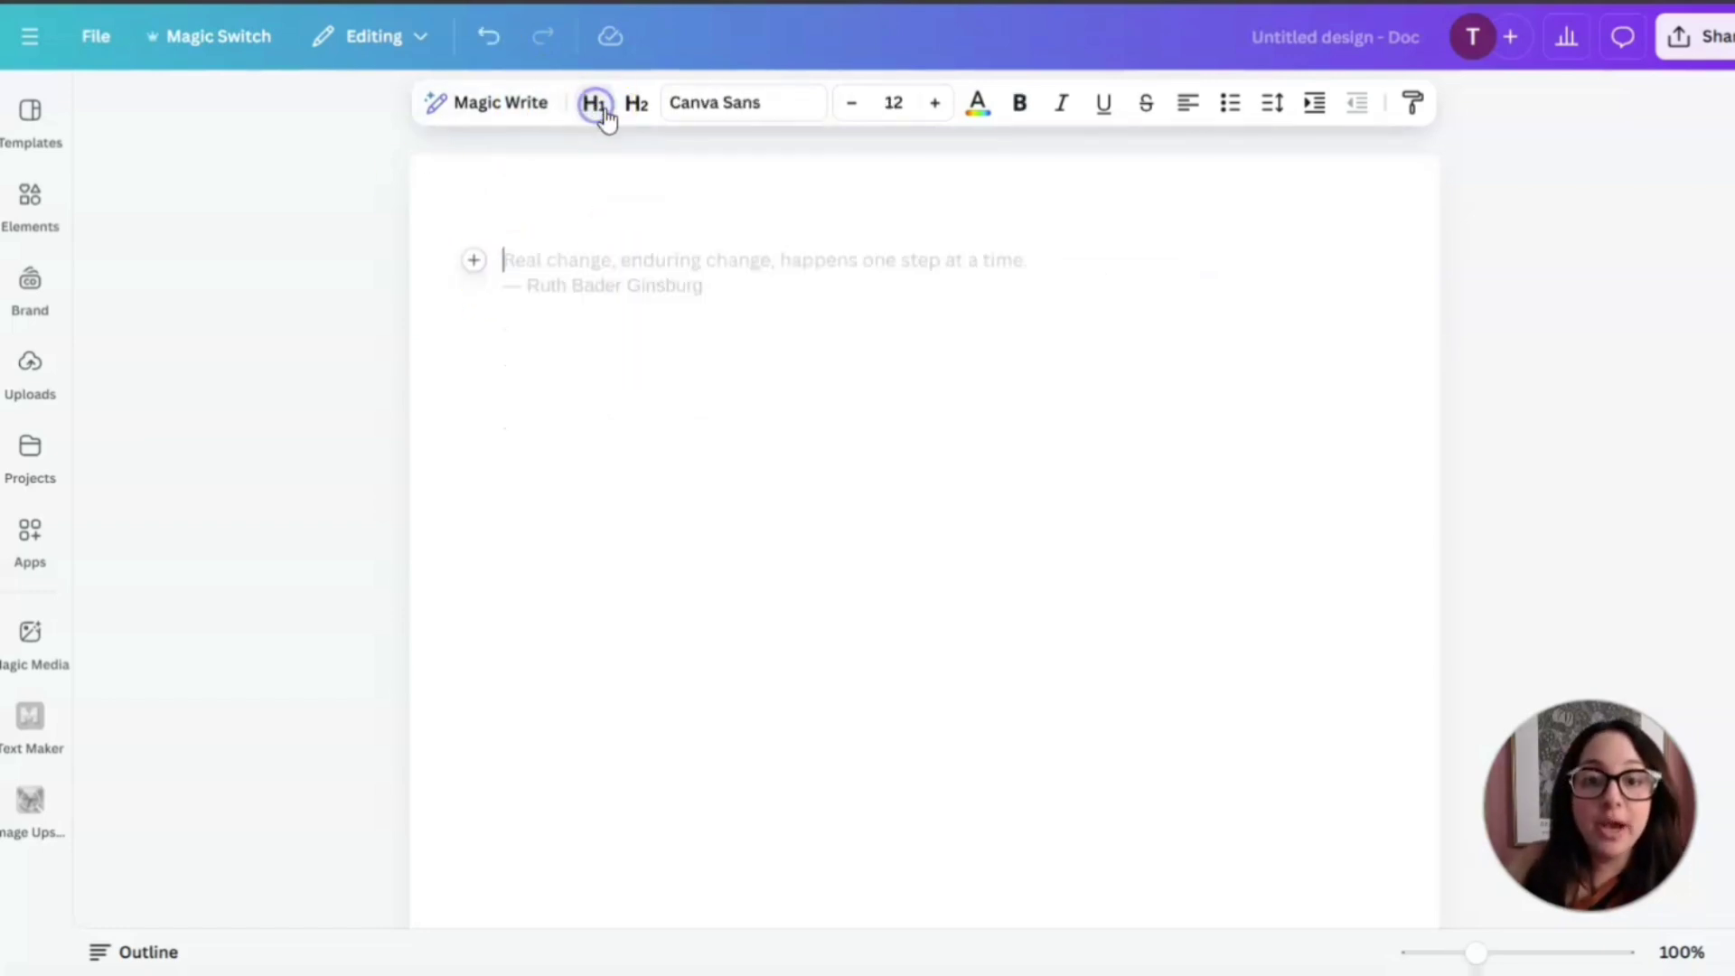
pyautogui.click(596, 107)
pyautogui.click(599, 113)
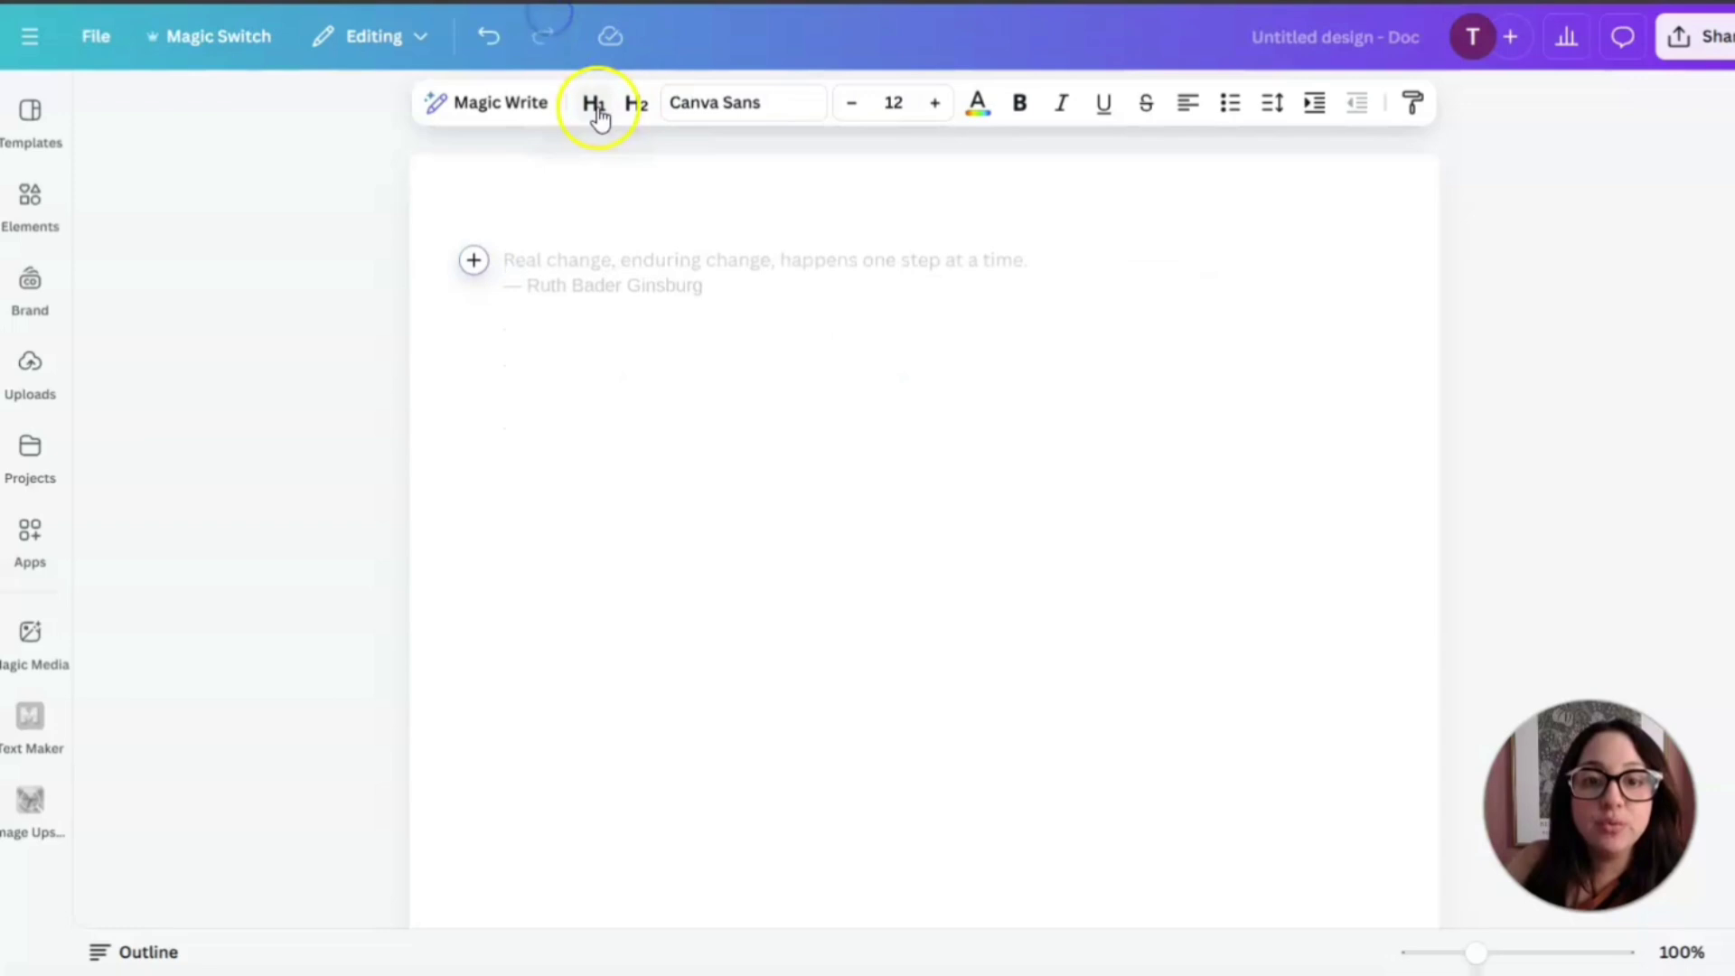
pyautogui.click(635, 106)
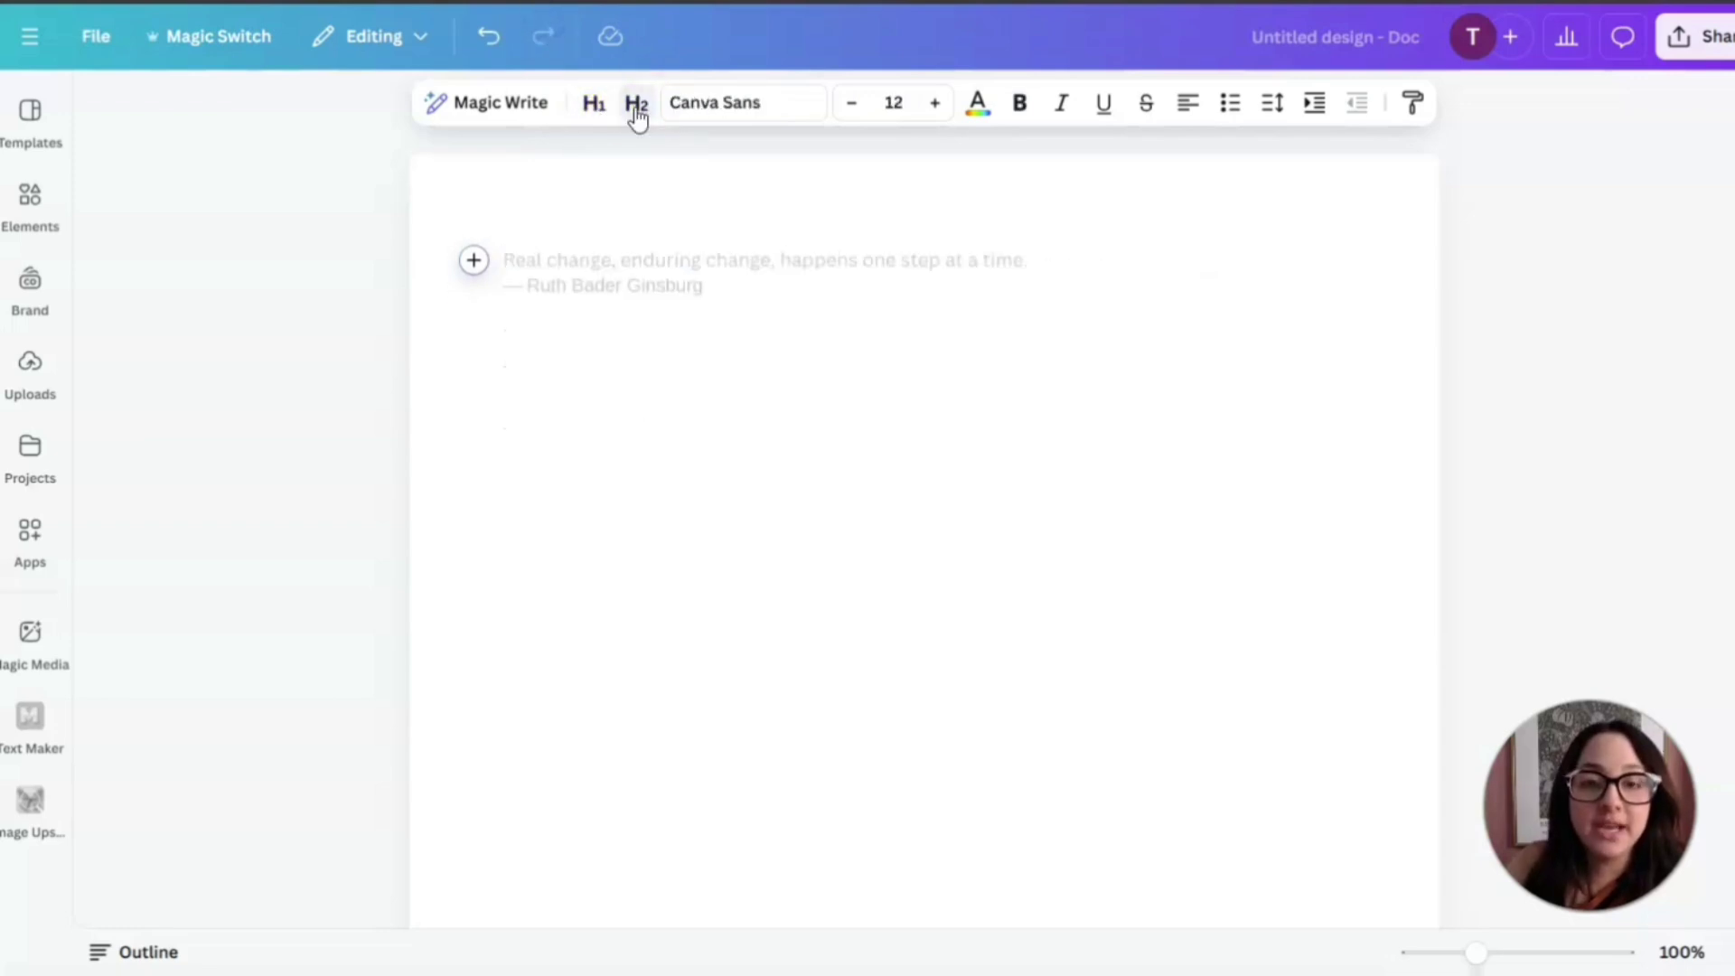
pyautogui.click(594, 108)
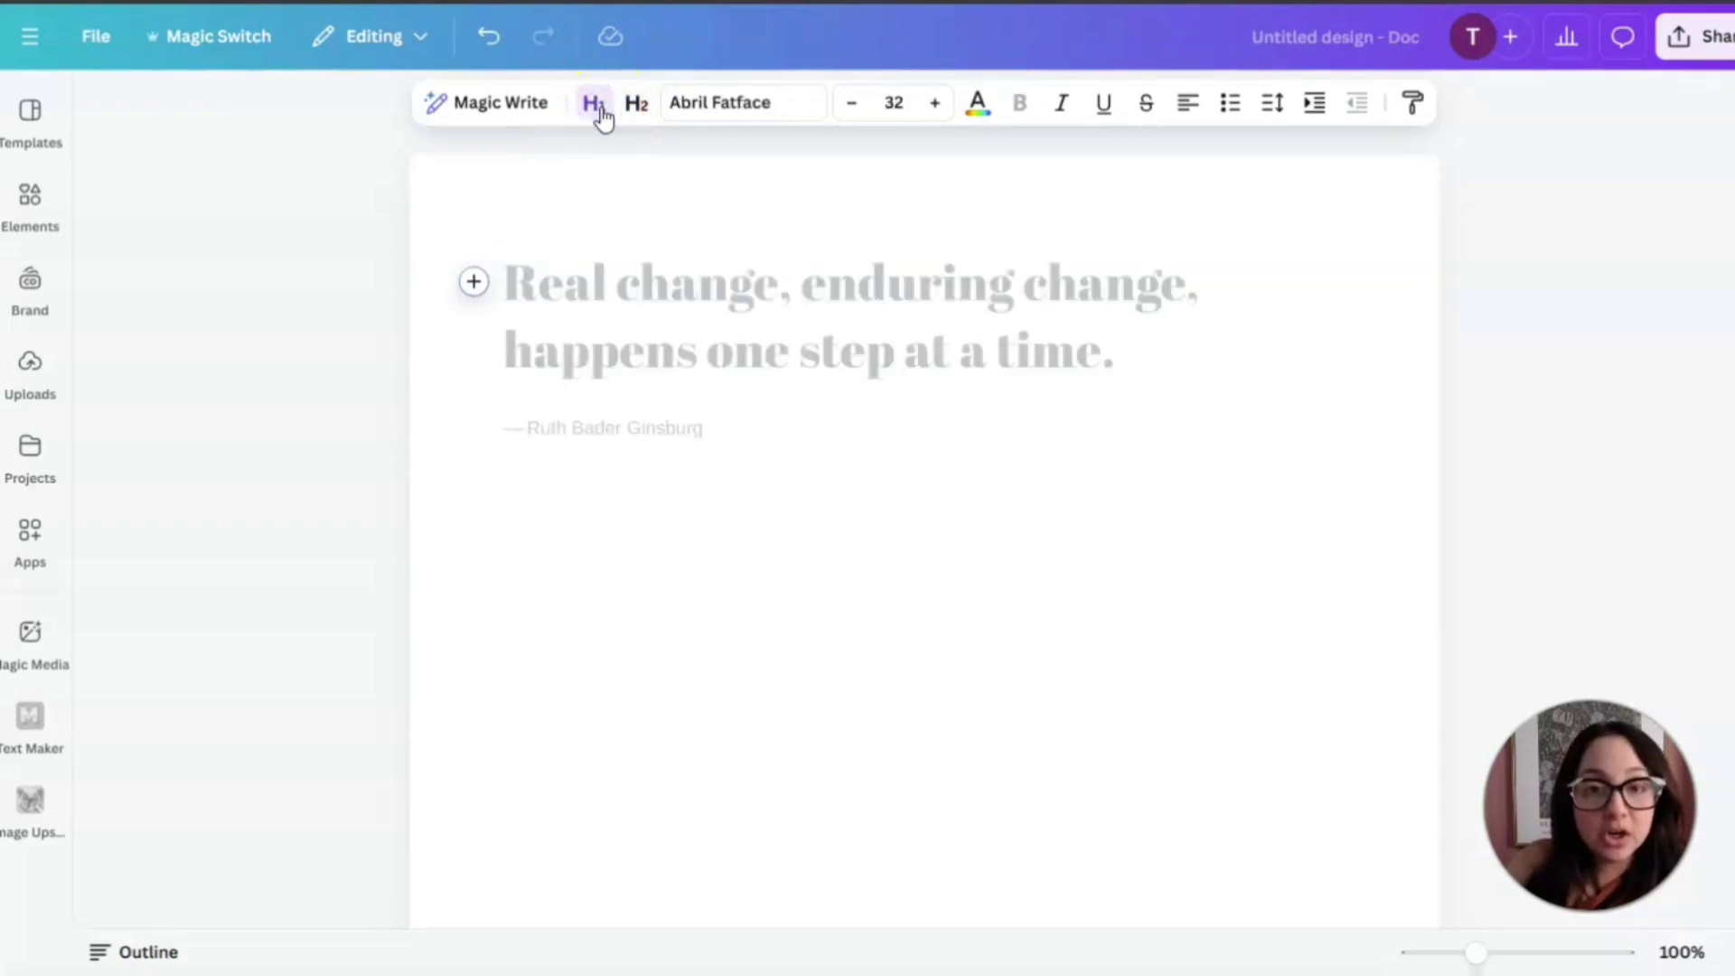
pyautogui.click(636, 109)
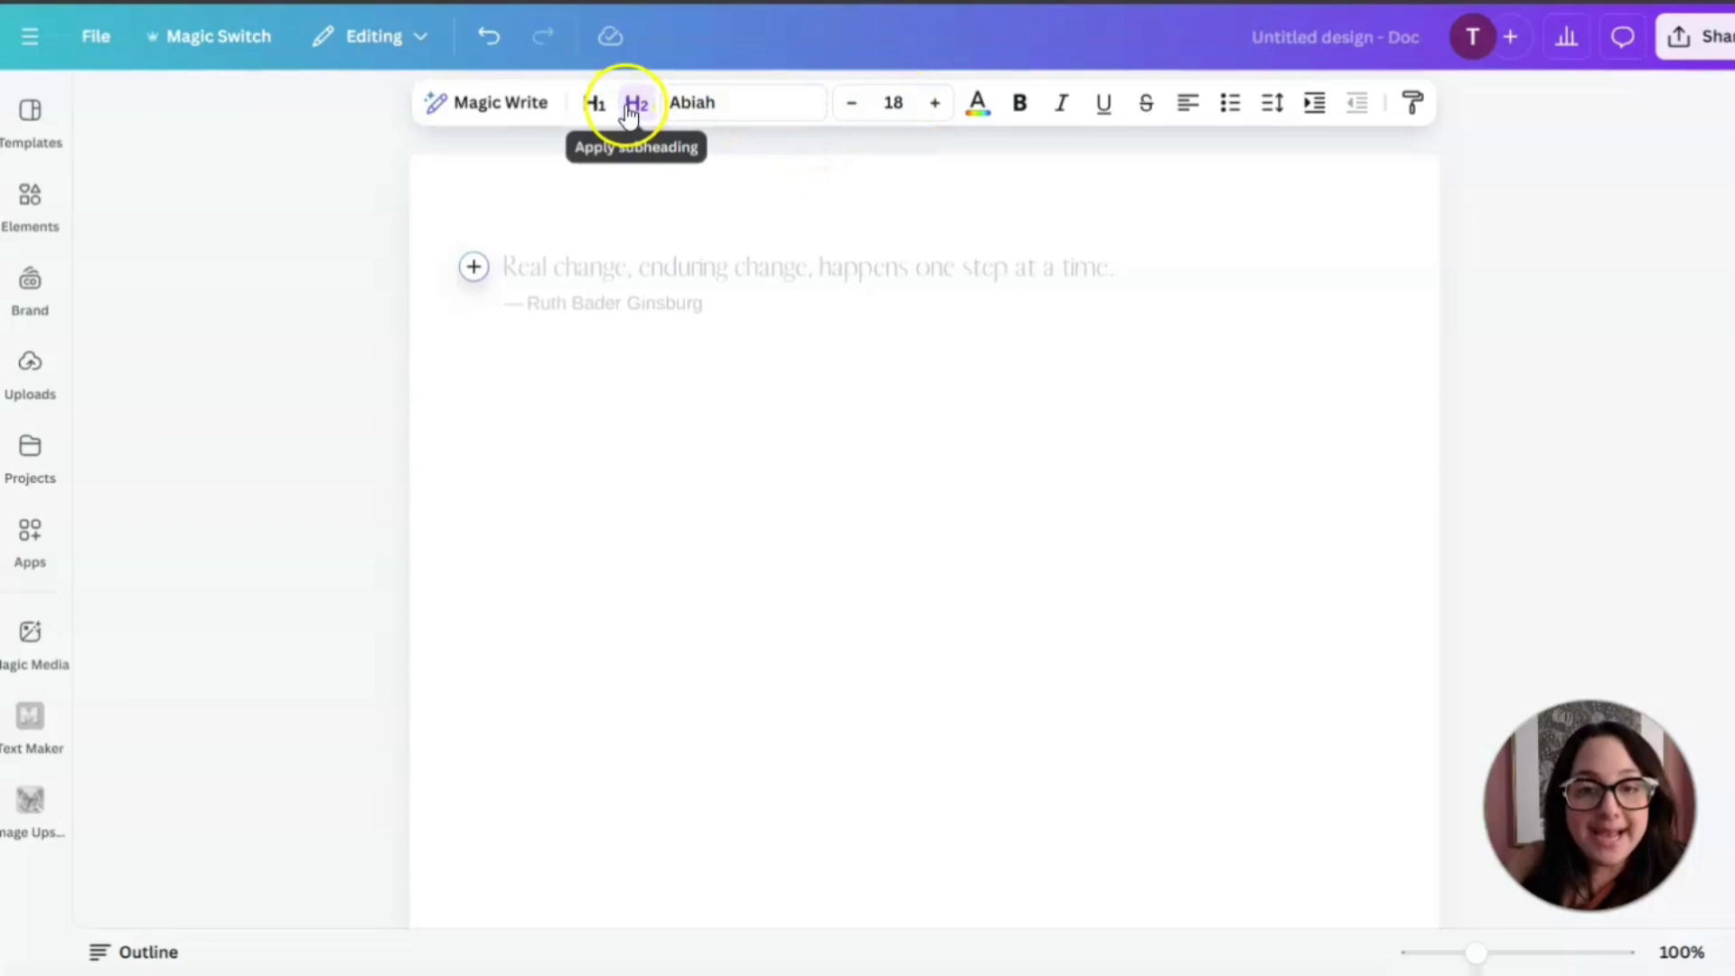
# Open the first line's insert-actions menu, browse the options, and pick Magic Write
pyautogui.click(473, 267)
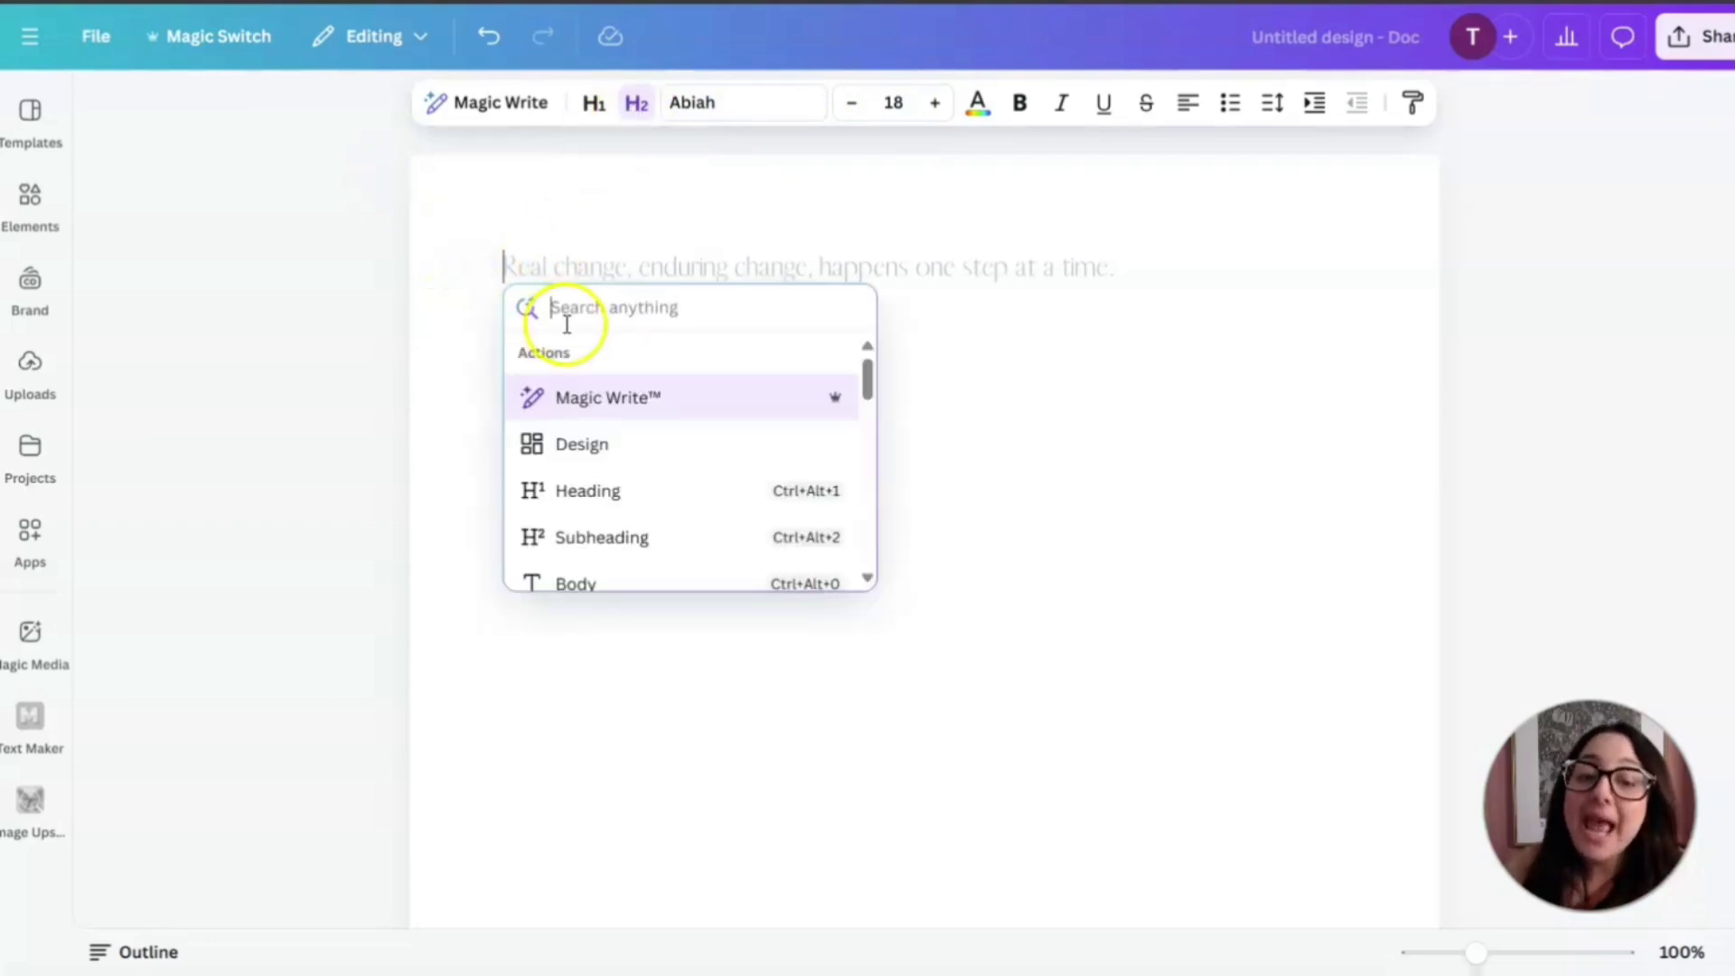
pyautogui.scroll(-5, 669, 433)
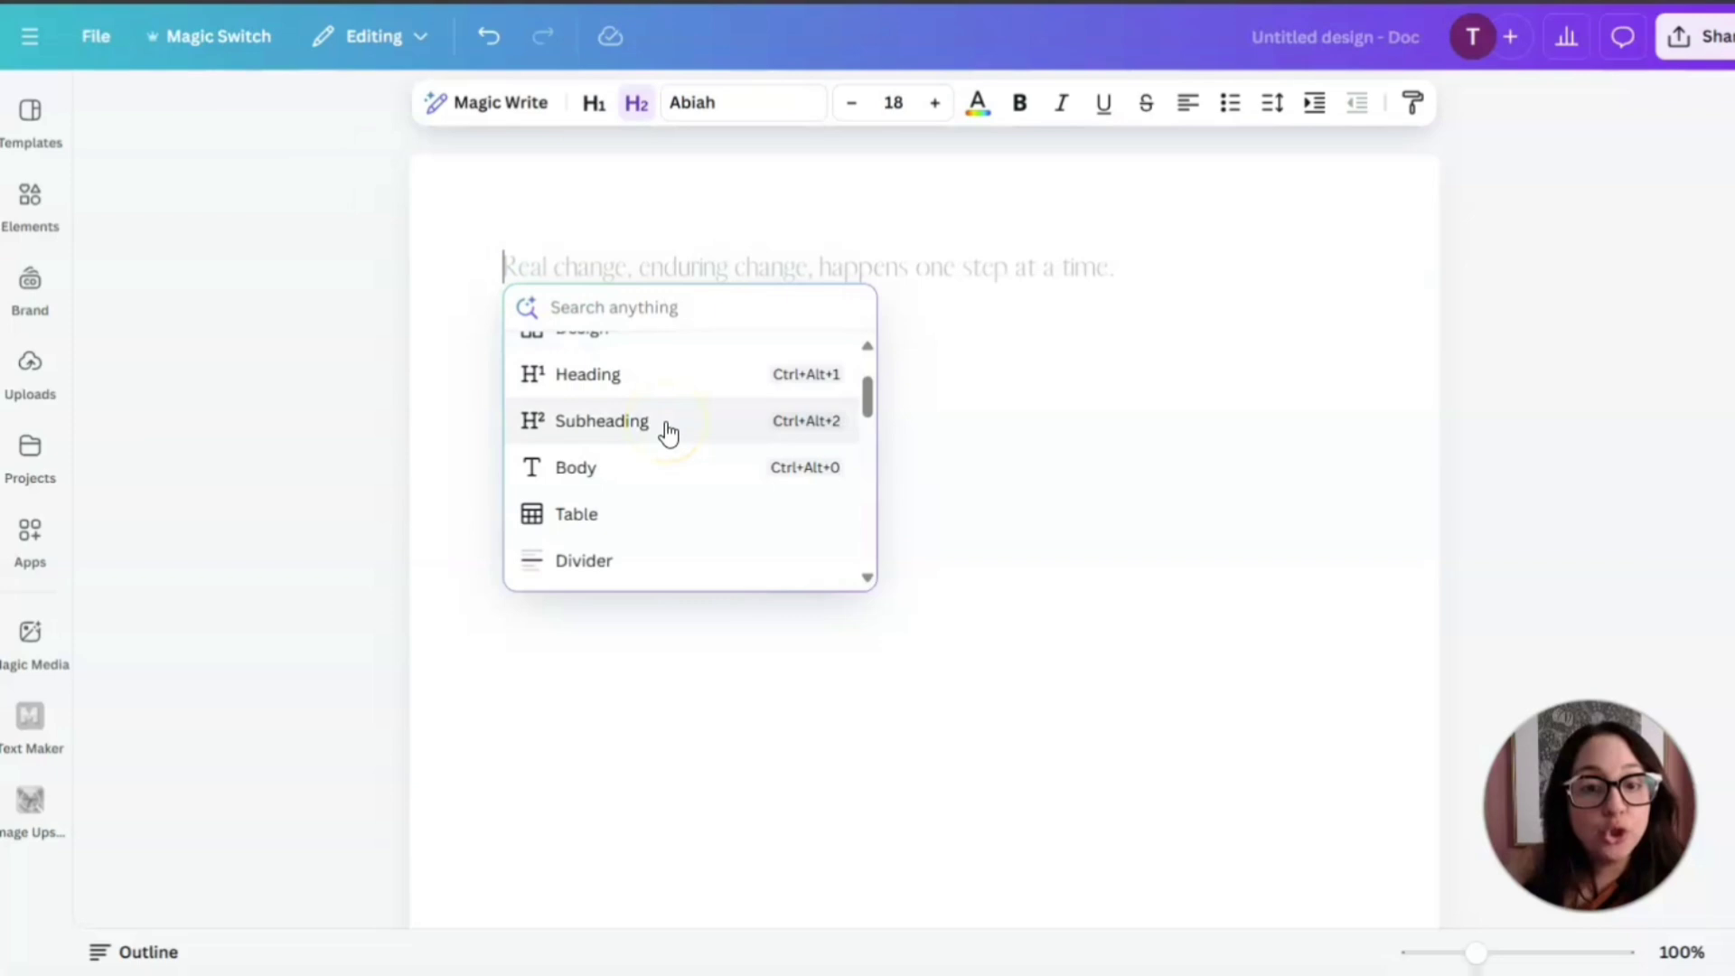
pyautogui.scroll(-5, 669, 433)
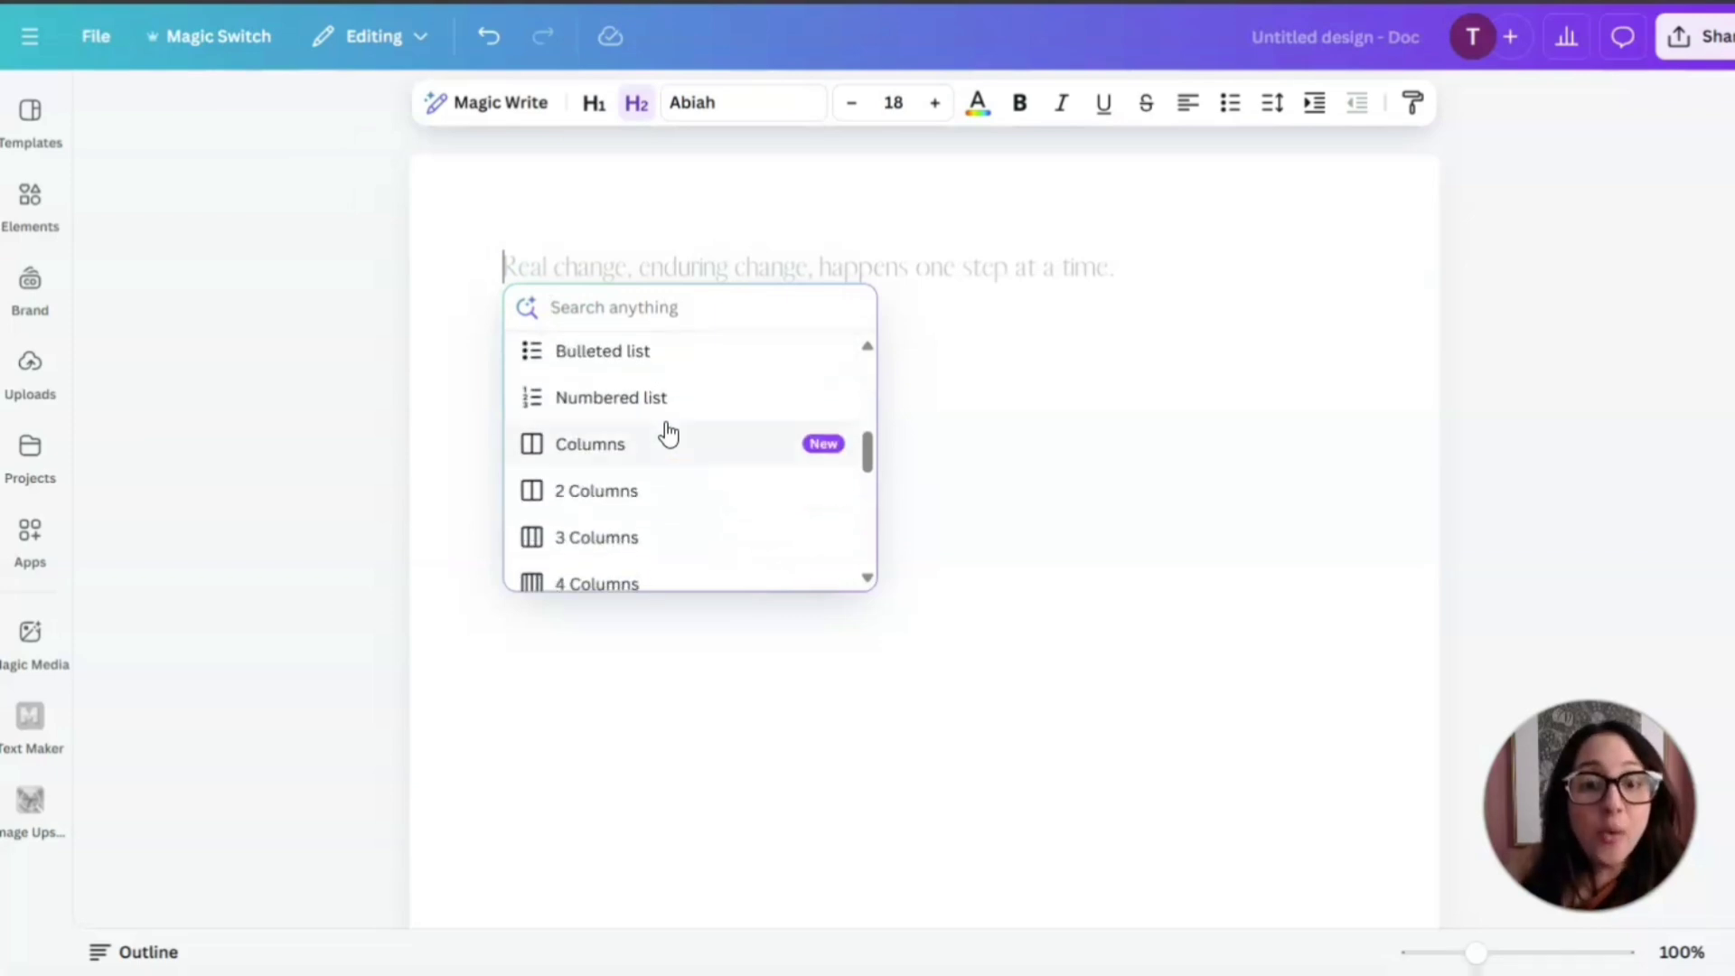
pyautogui.scroll(-6, 668, 434)
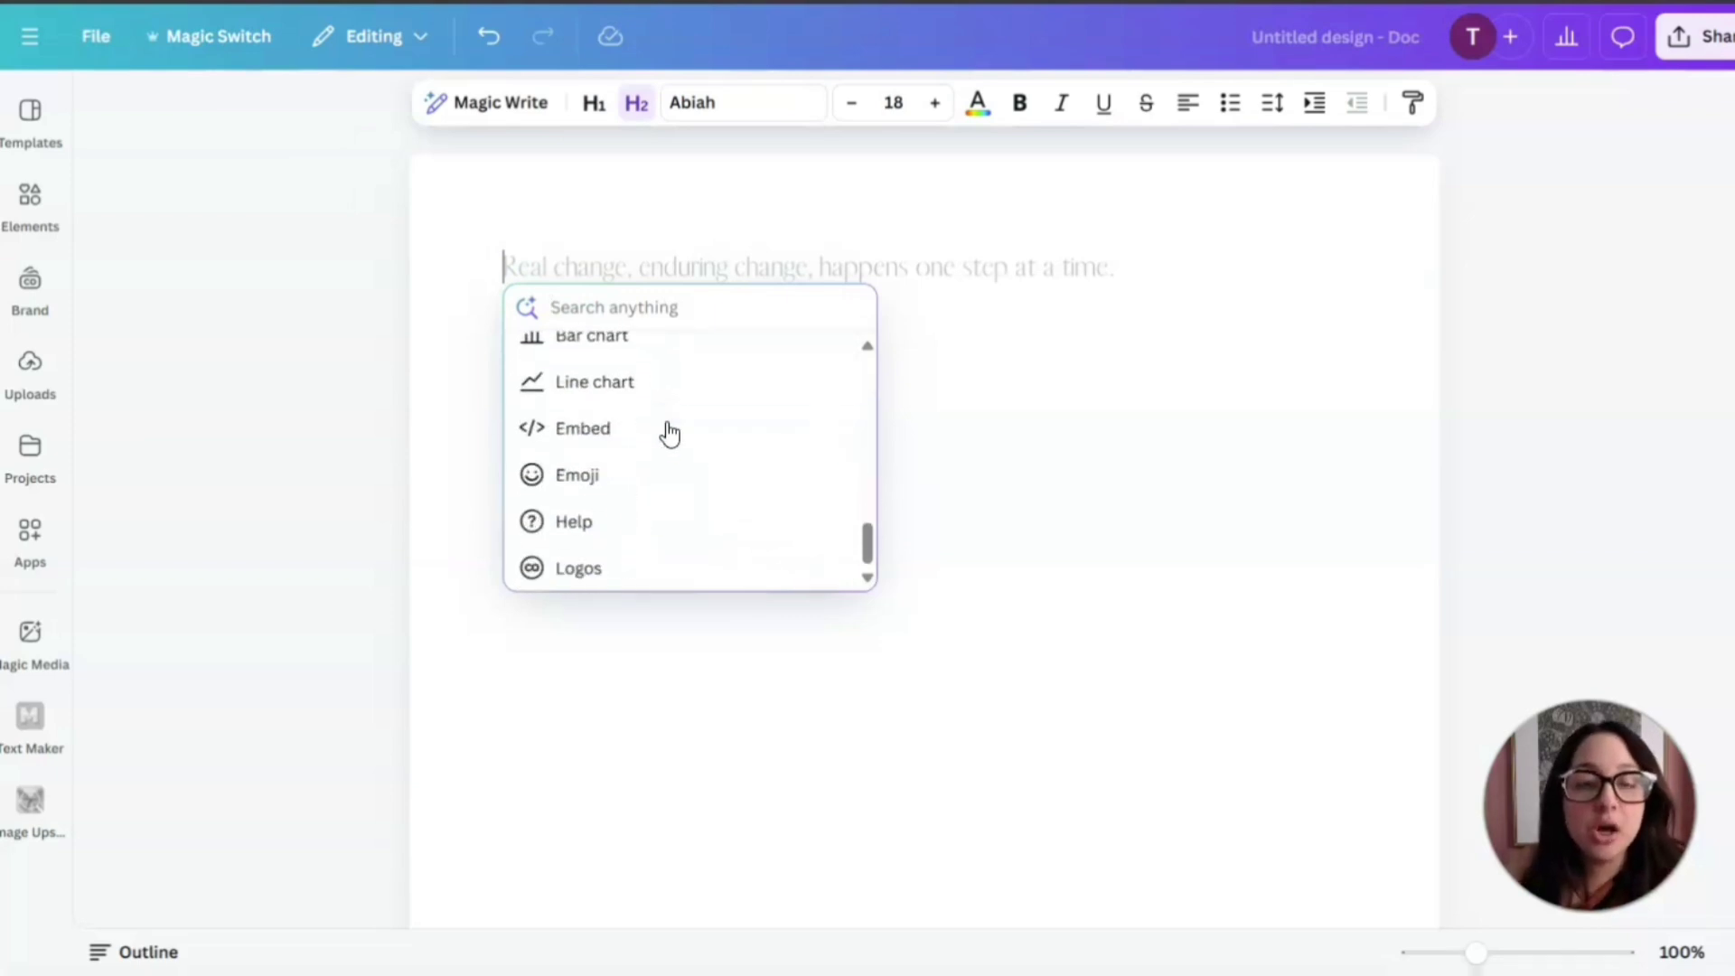
pyautogui.click(685, 428)
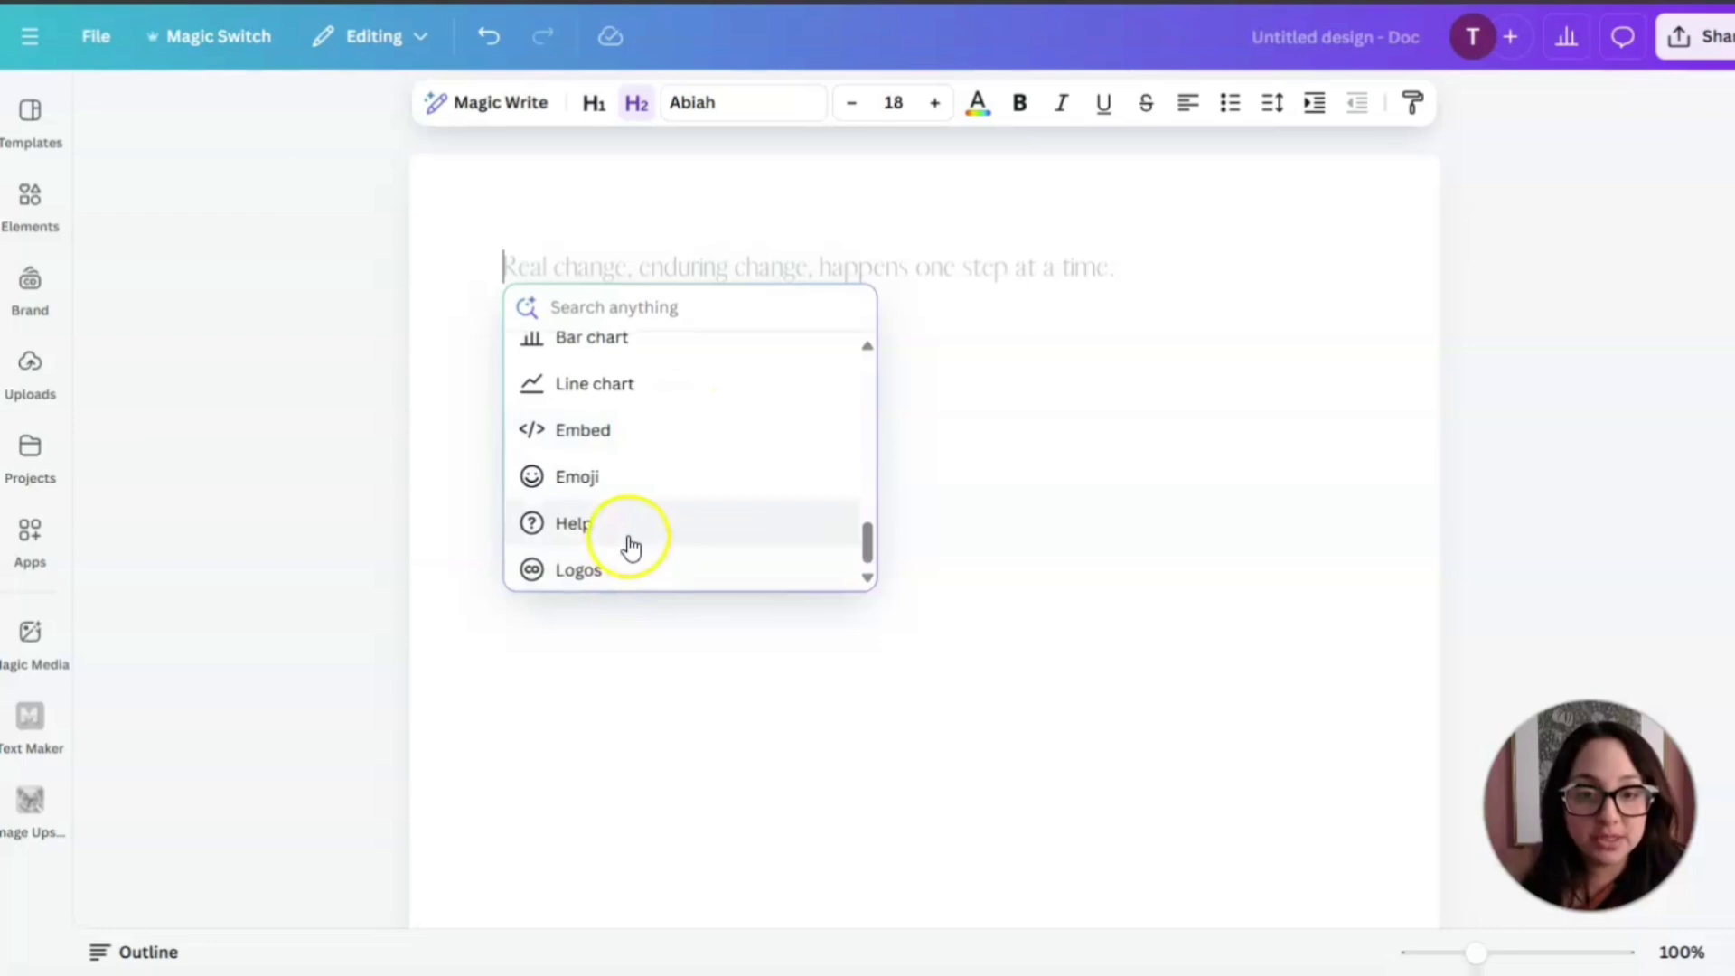
pyautogui.scroll(15, 631, 542)
pyautogui.click(610, 402)
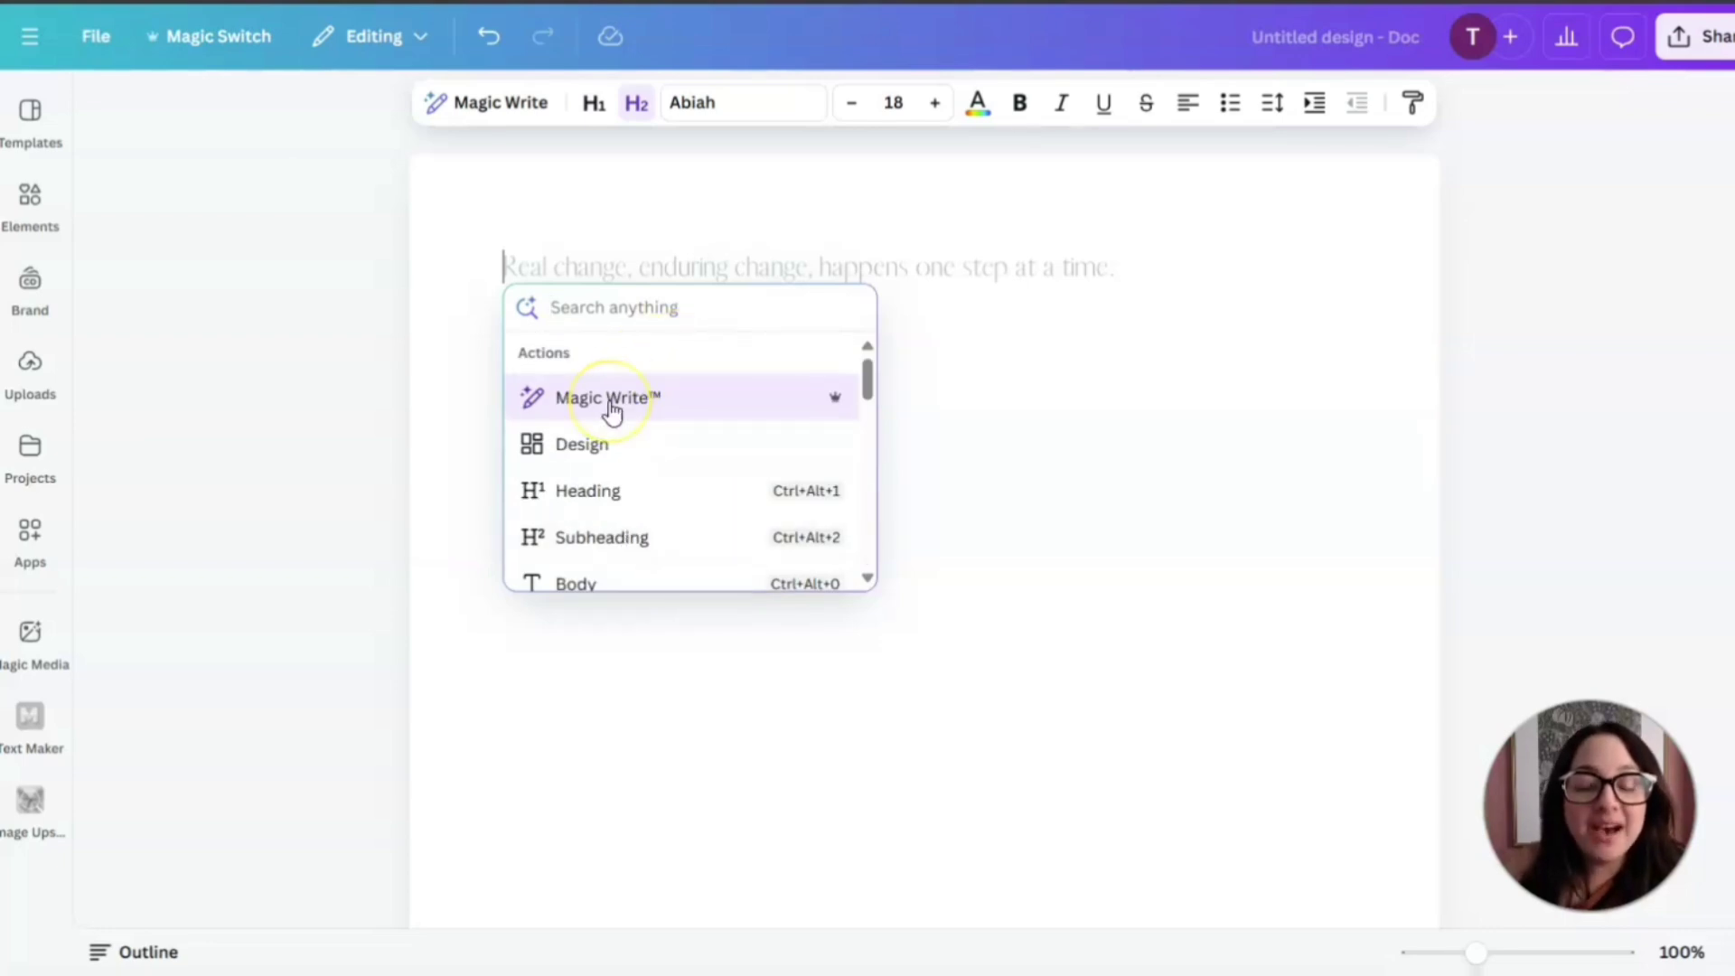
pyautogui.click(593, 410)
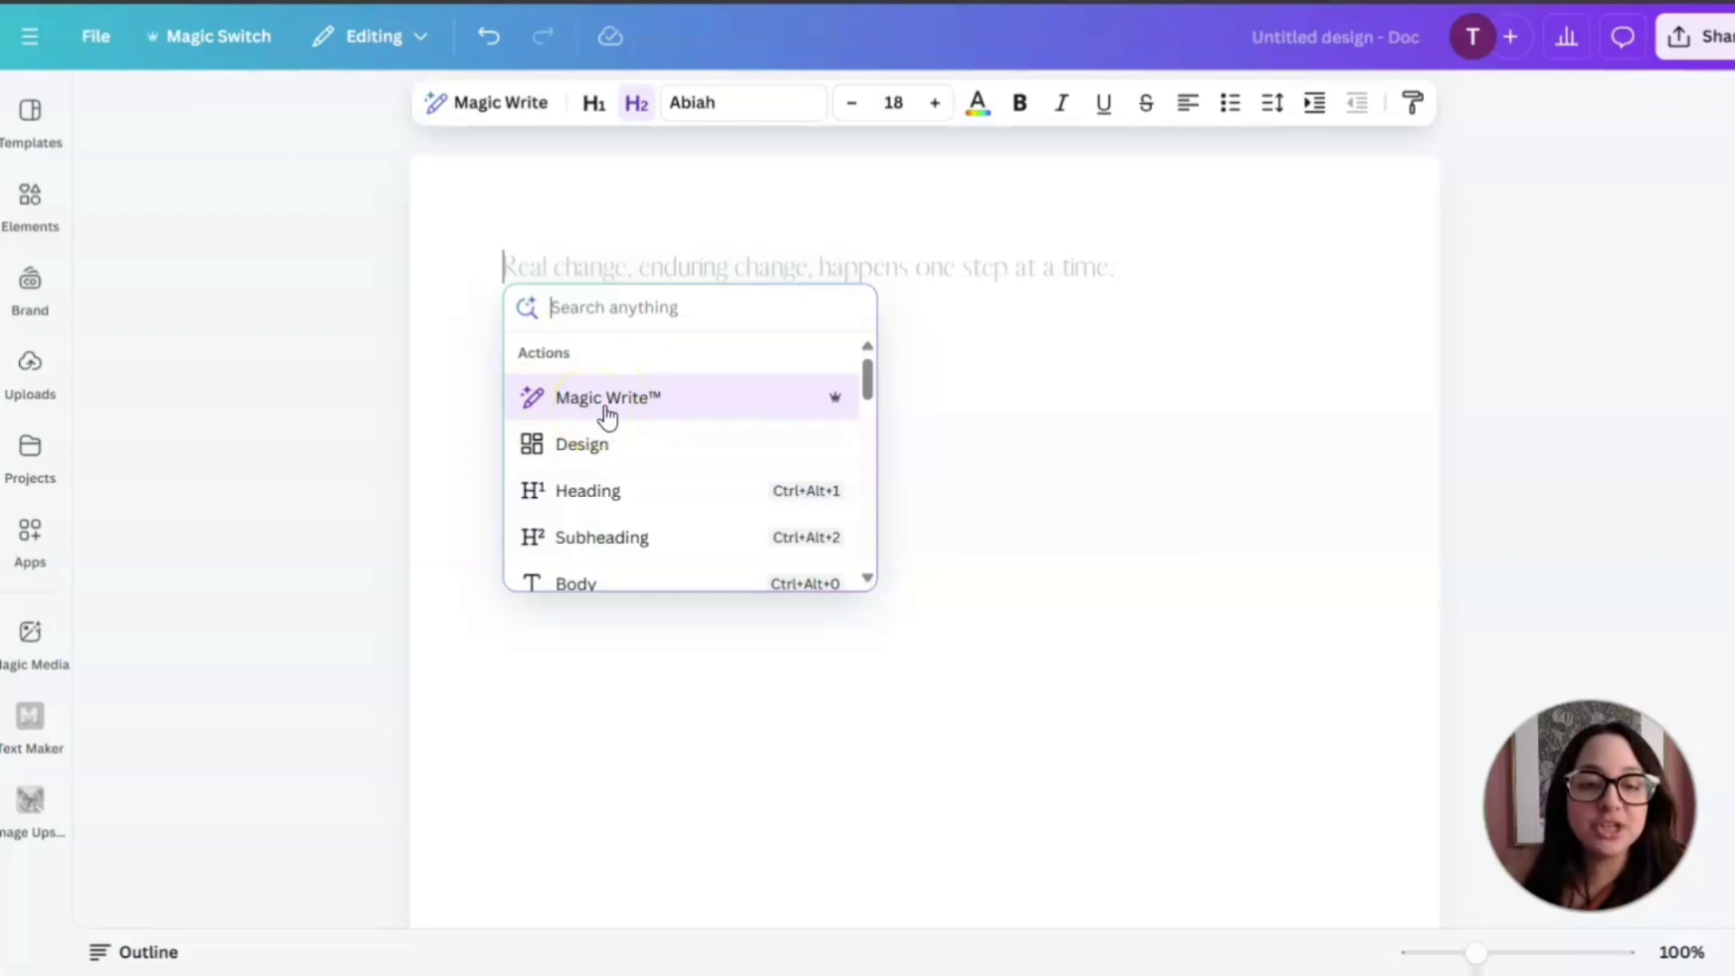
# Open the Magic Write prompt panel and pick the Idea Brainstorm preset
pyautogui.click(594, 408)
pyautogui.click(594, 409)
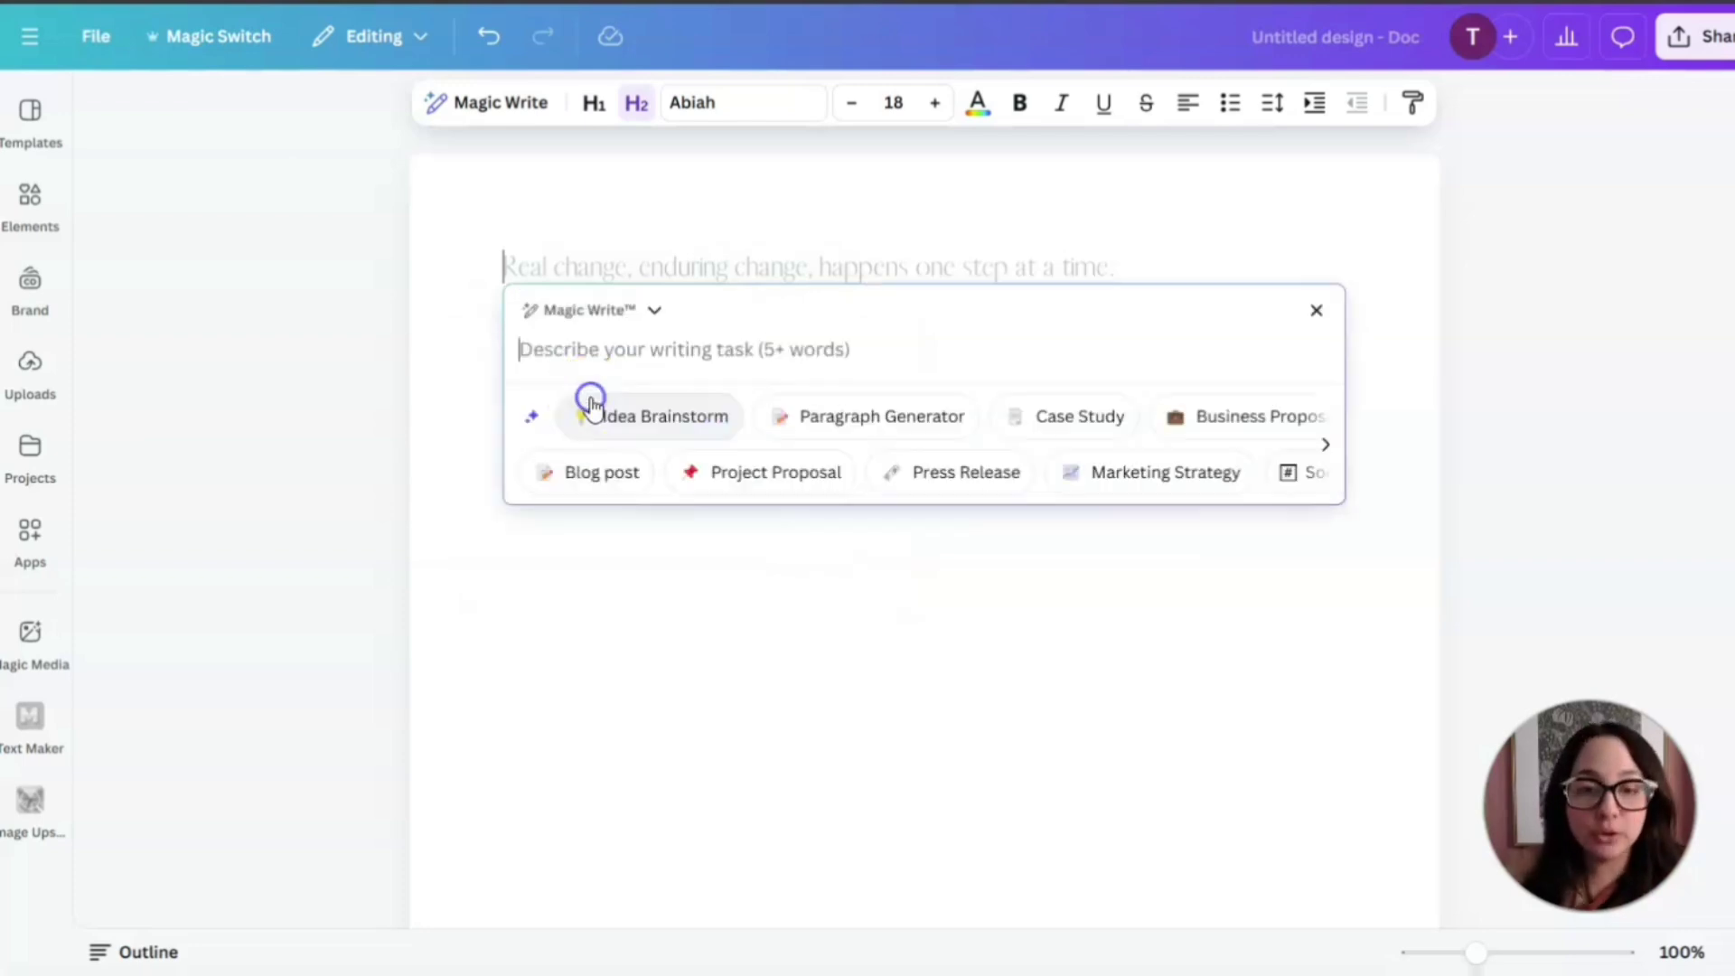
pyautogui.click(609, 366)
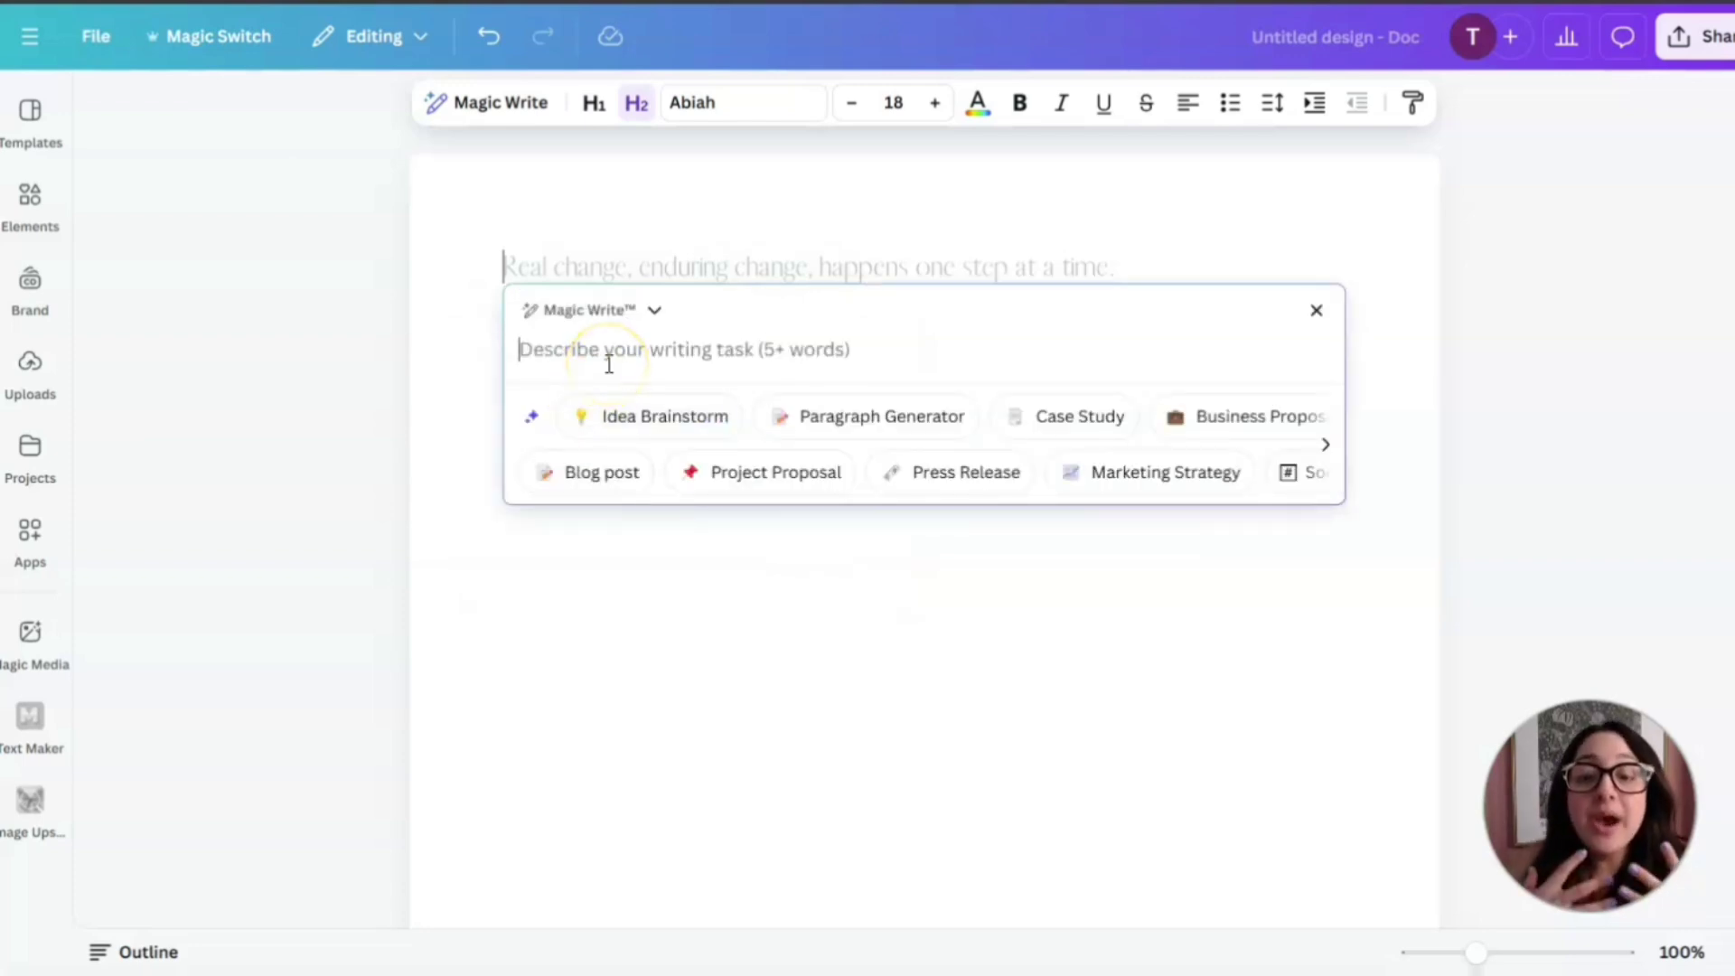
pyautogui.click(620, 414)
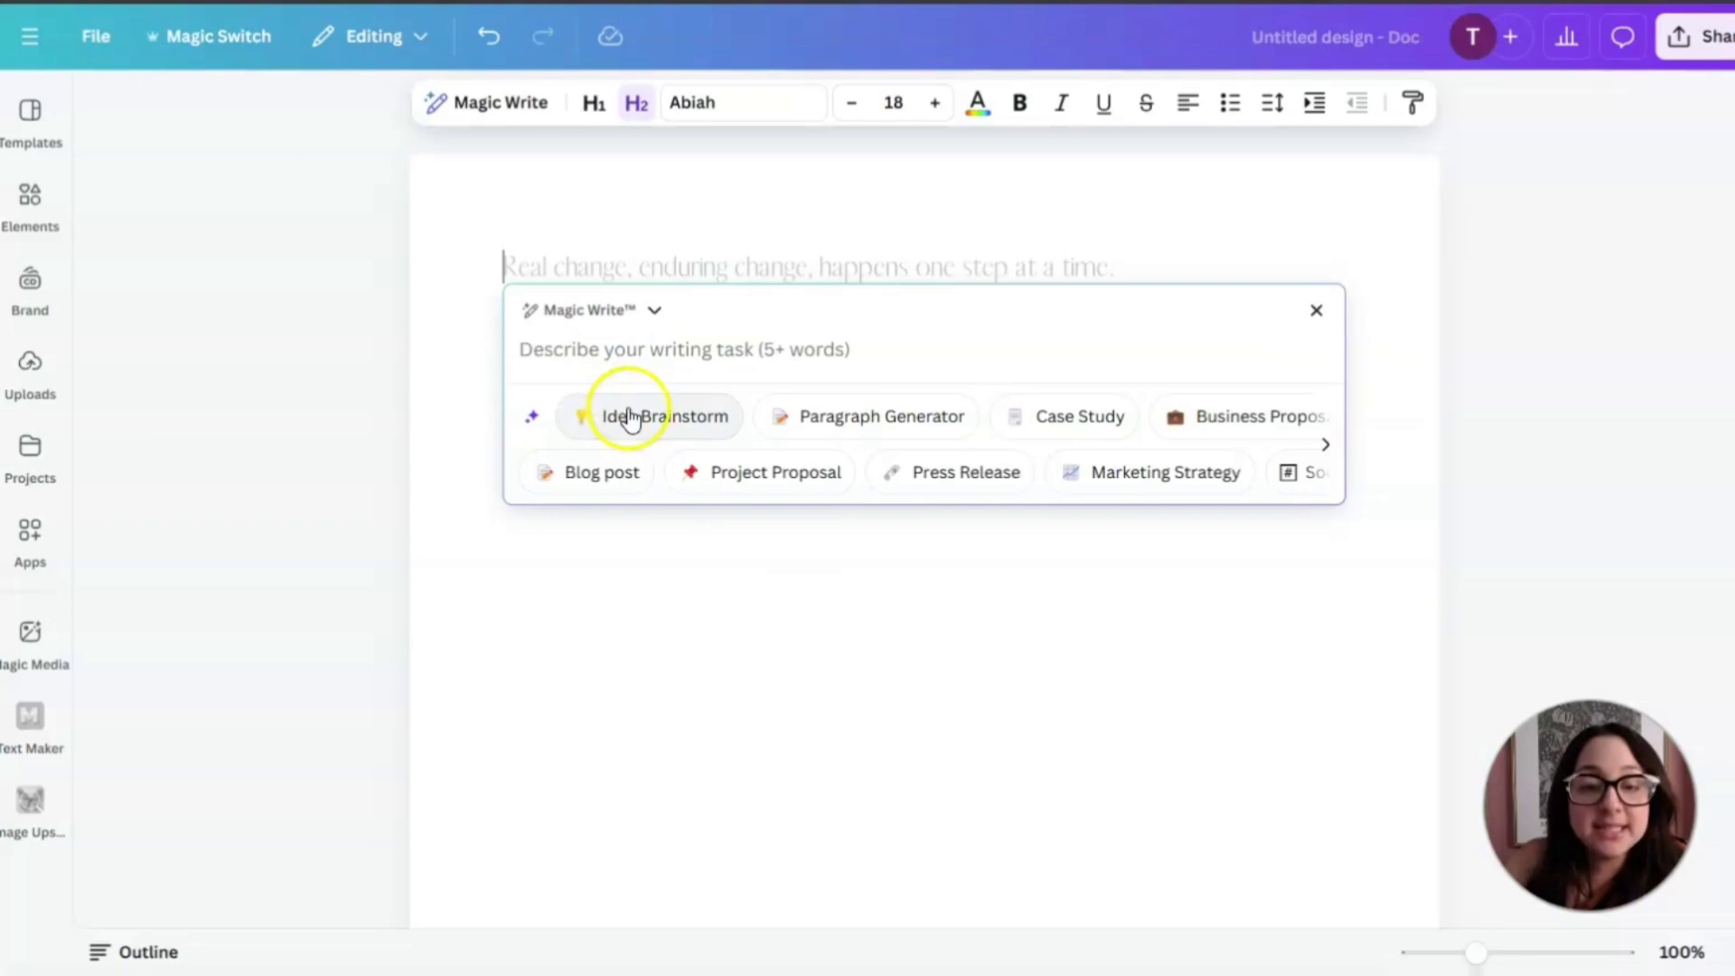
pyautogui.click(613, 414)
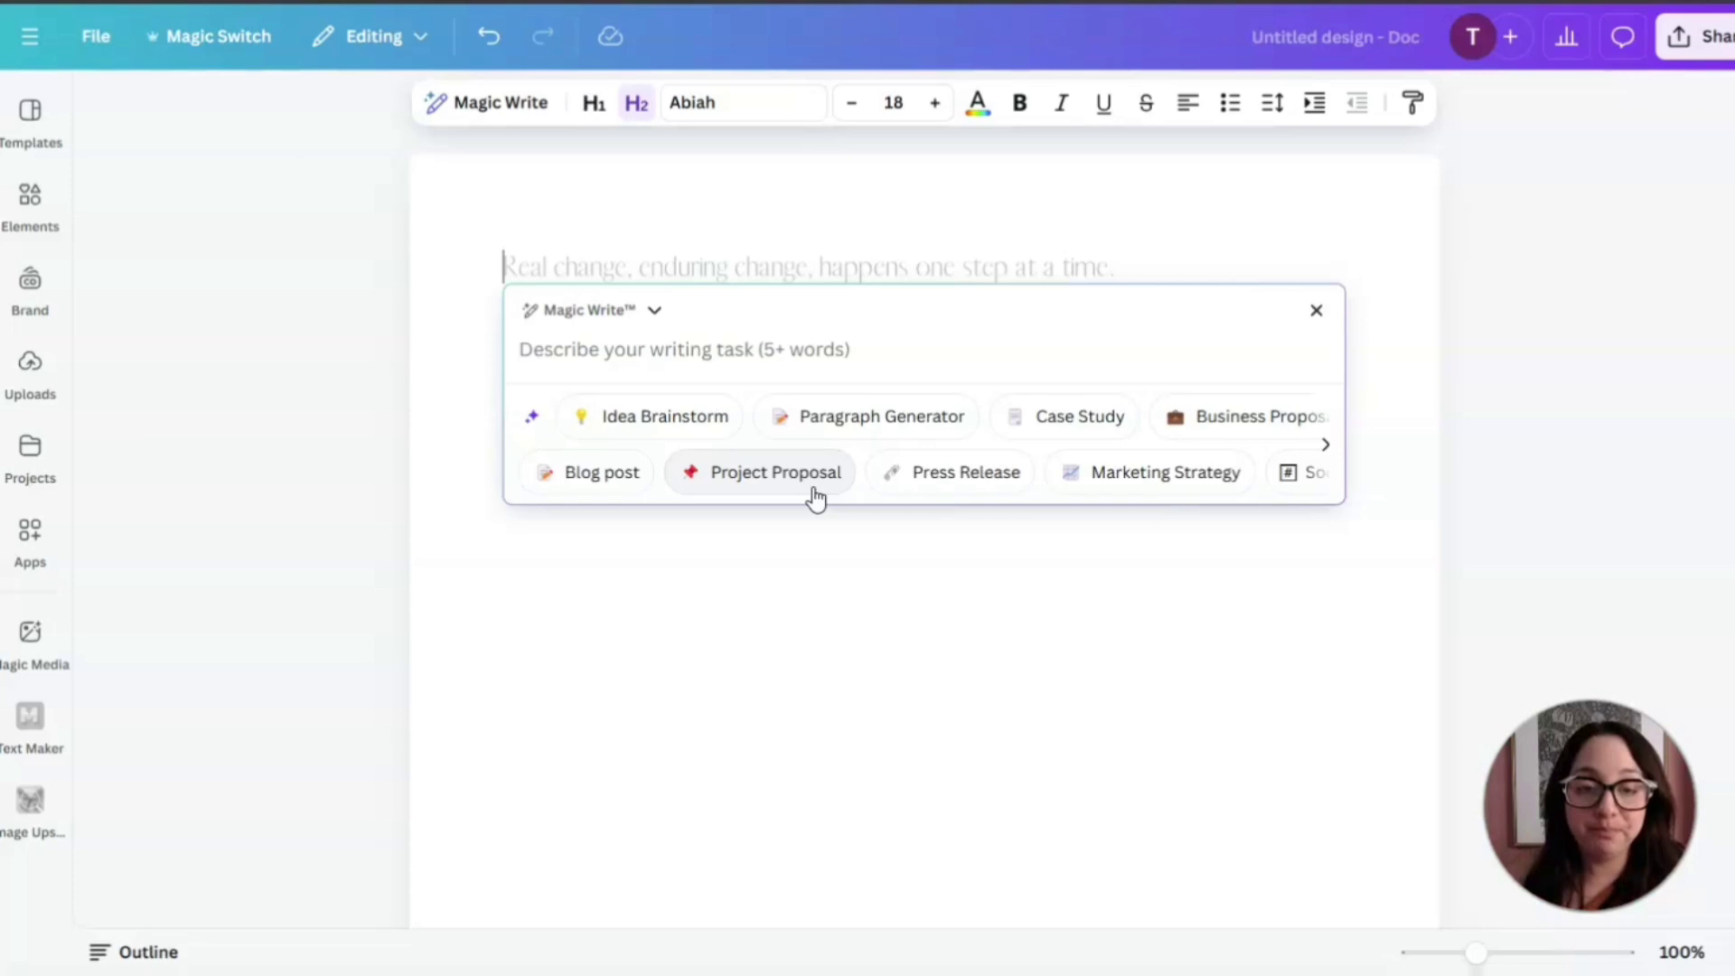
# Prompt Magic Write with 'Write a one paragraph chapter introduction to a book about' mental clarity, and generate
pyautogui.click(690, 355)
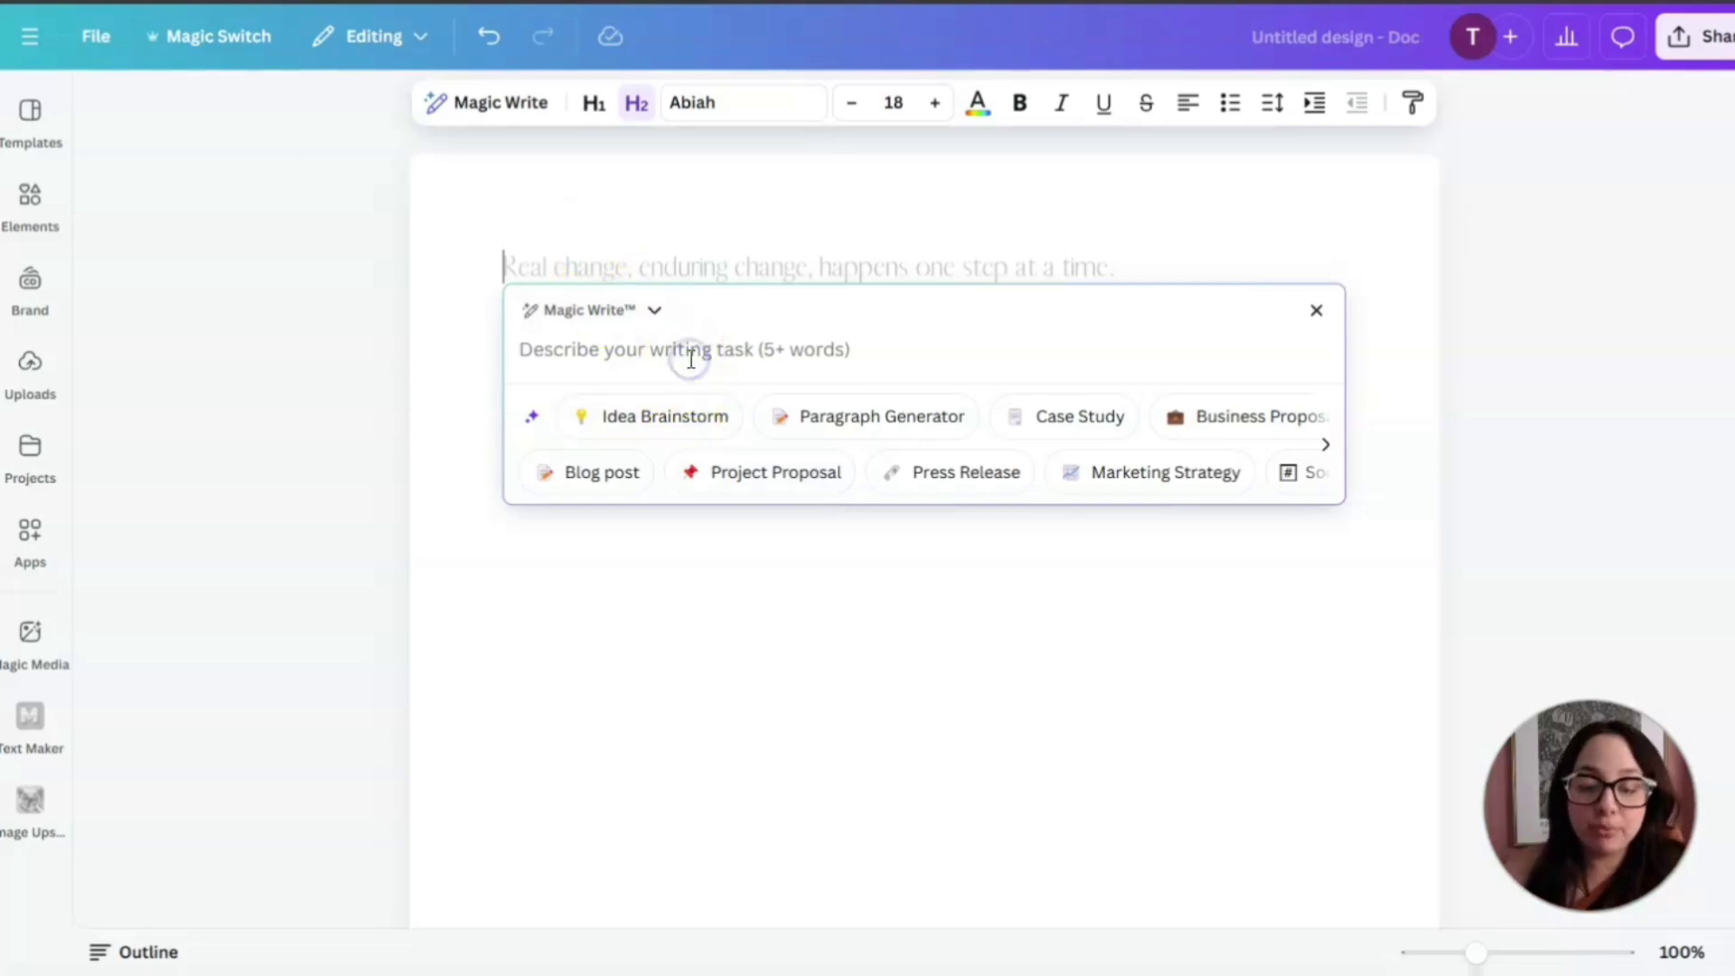
pyautogui.write('Write a one parag')
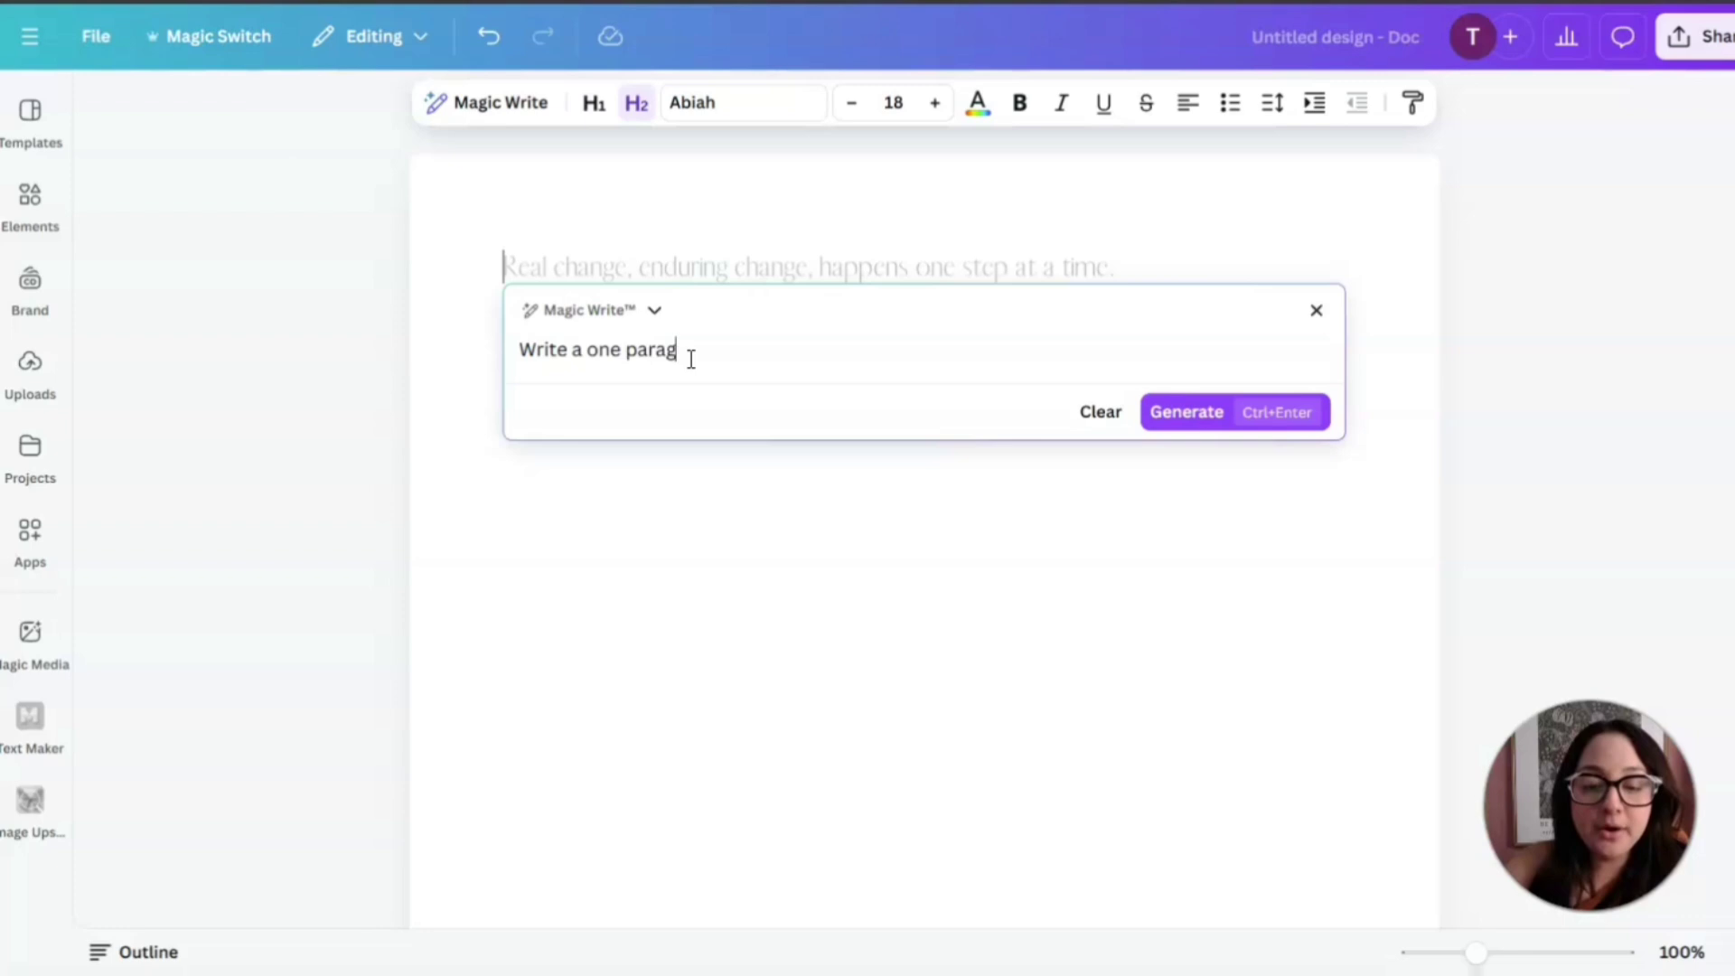
pyautogui.write('raph chapter introd')
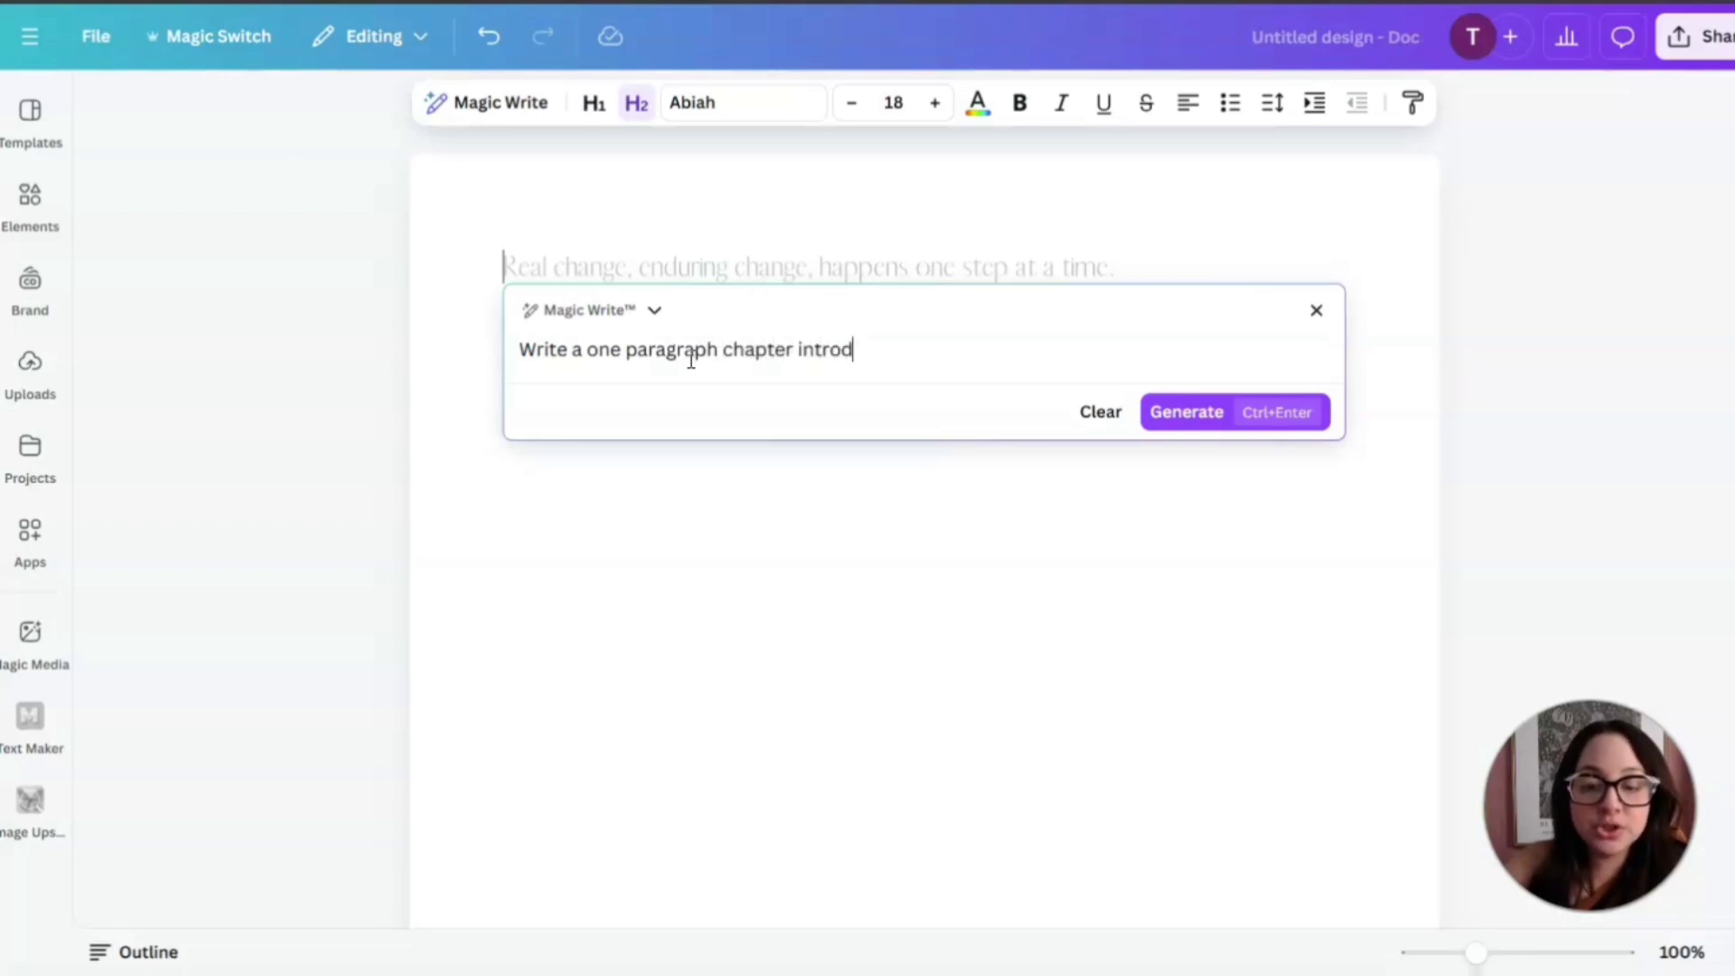
pyautogui.write('uction to a b')
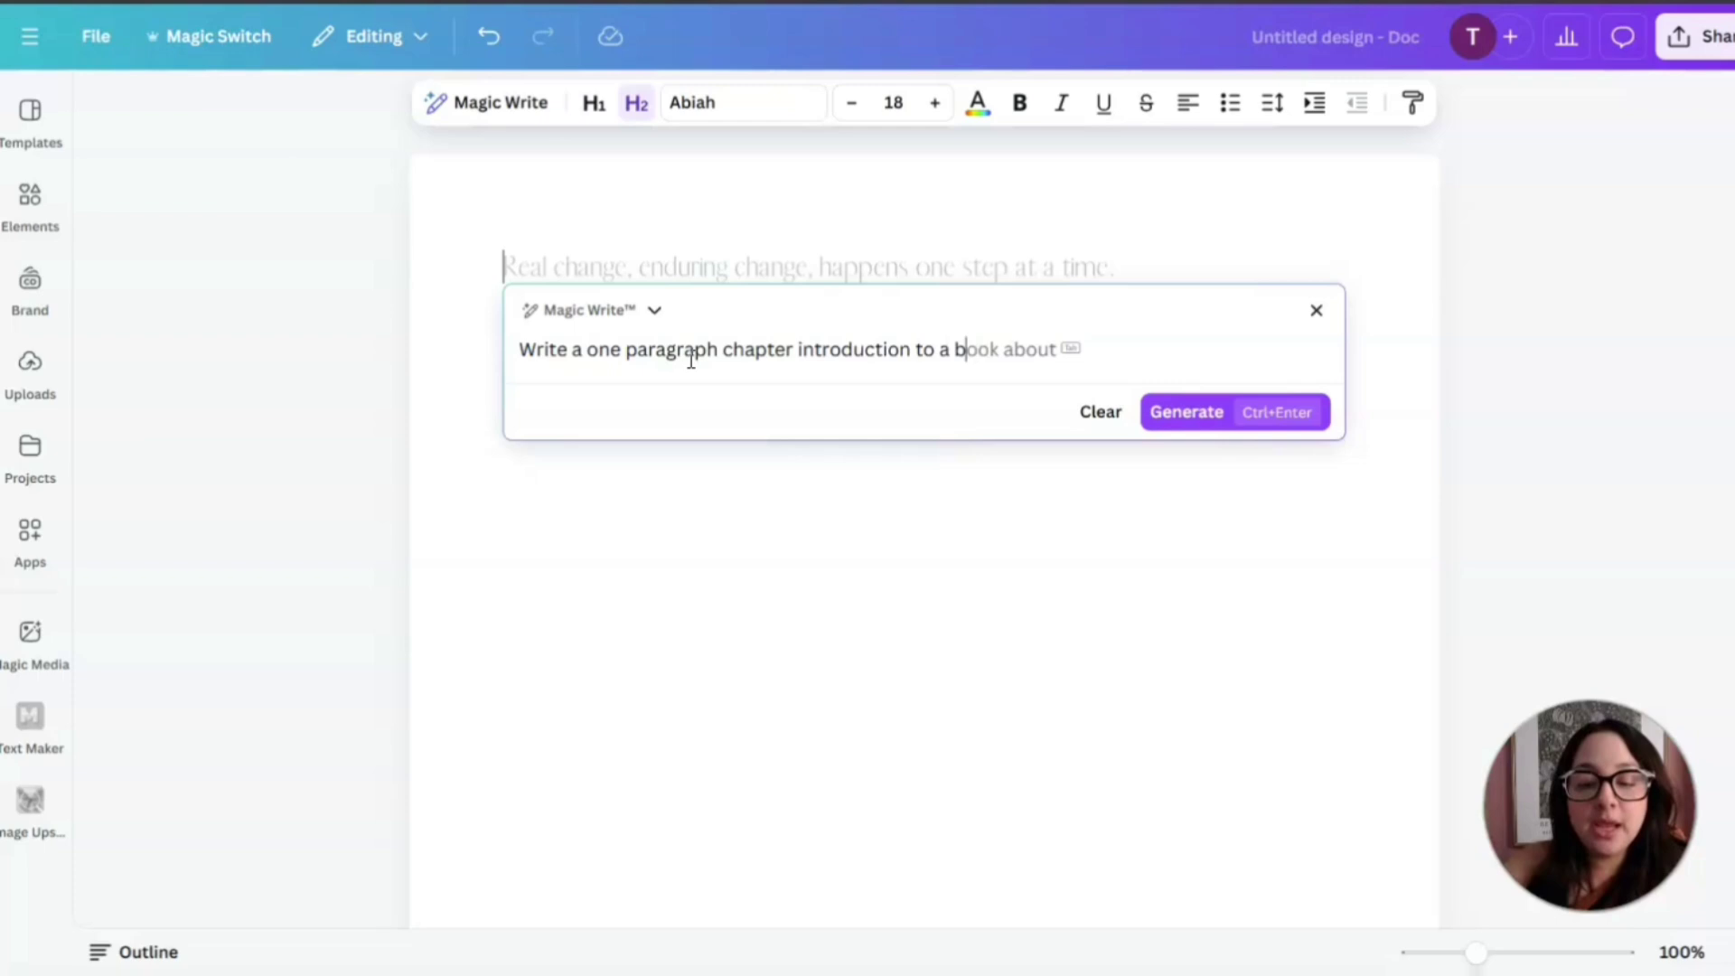
pyautogui.write('ook about mental clarity')
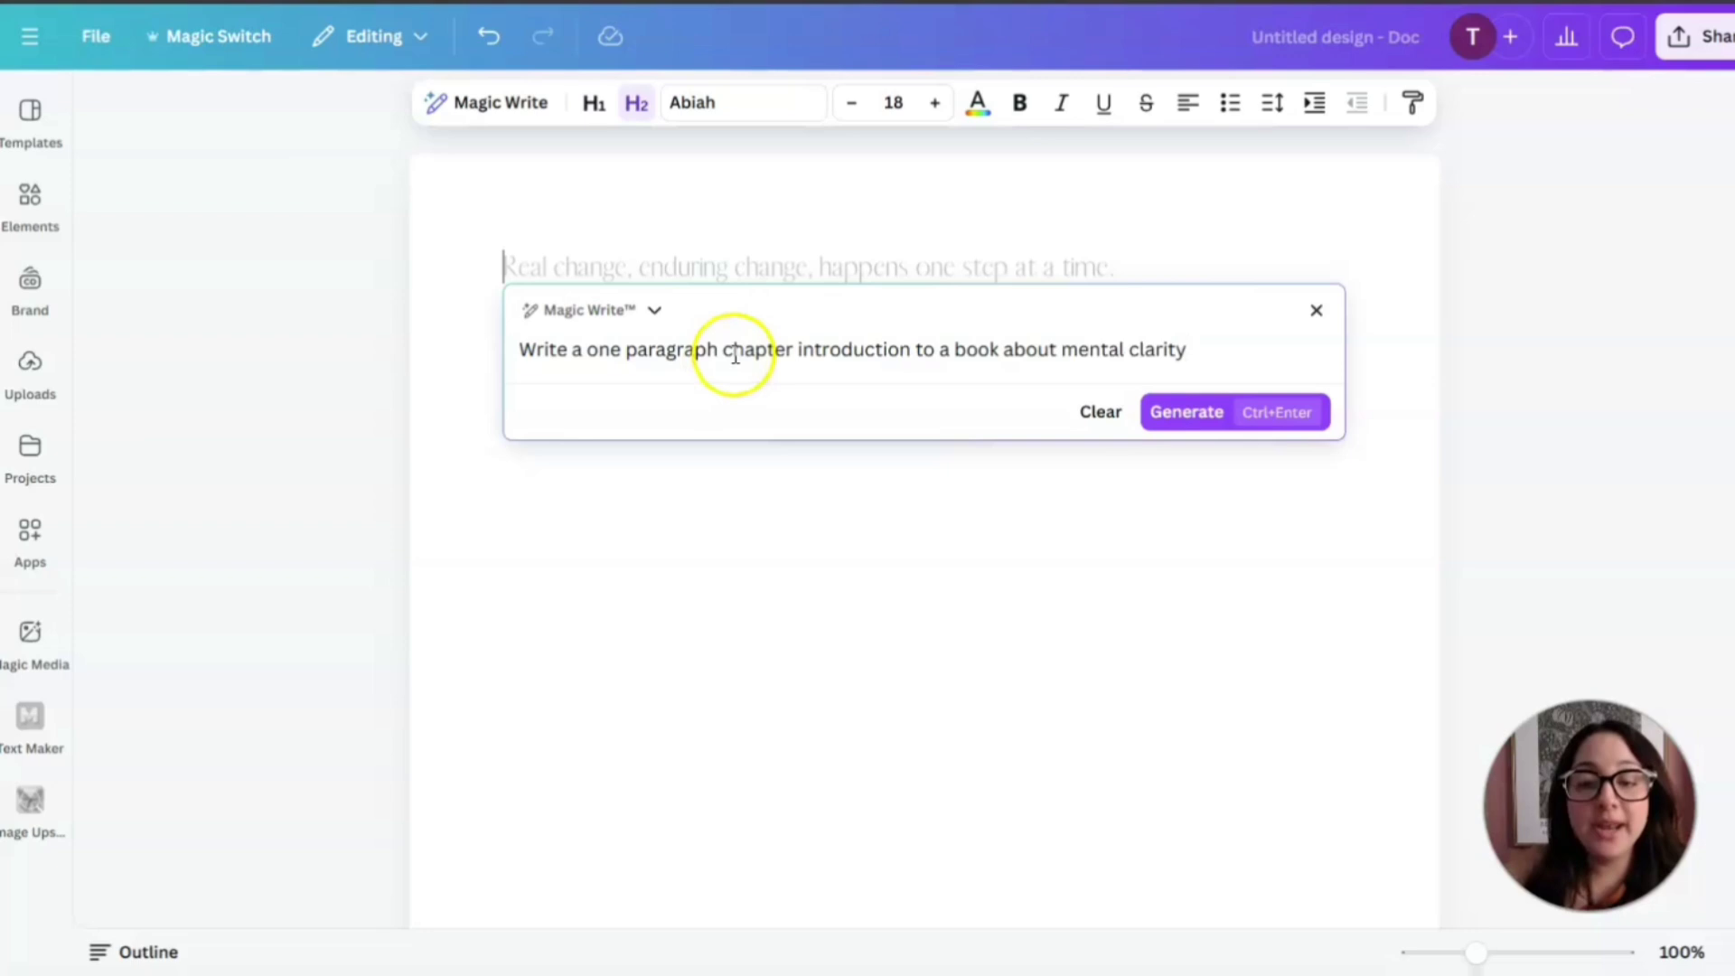
pyautogui.click(1180, 414)
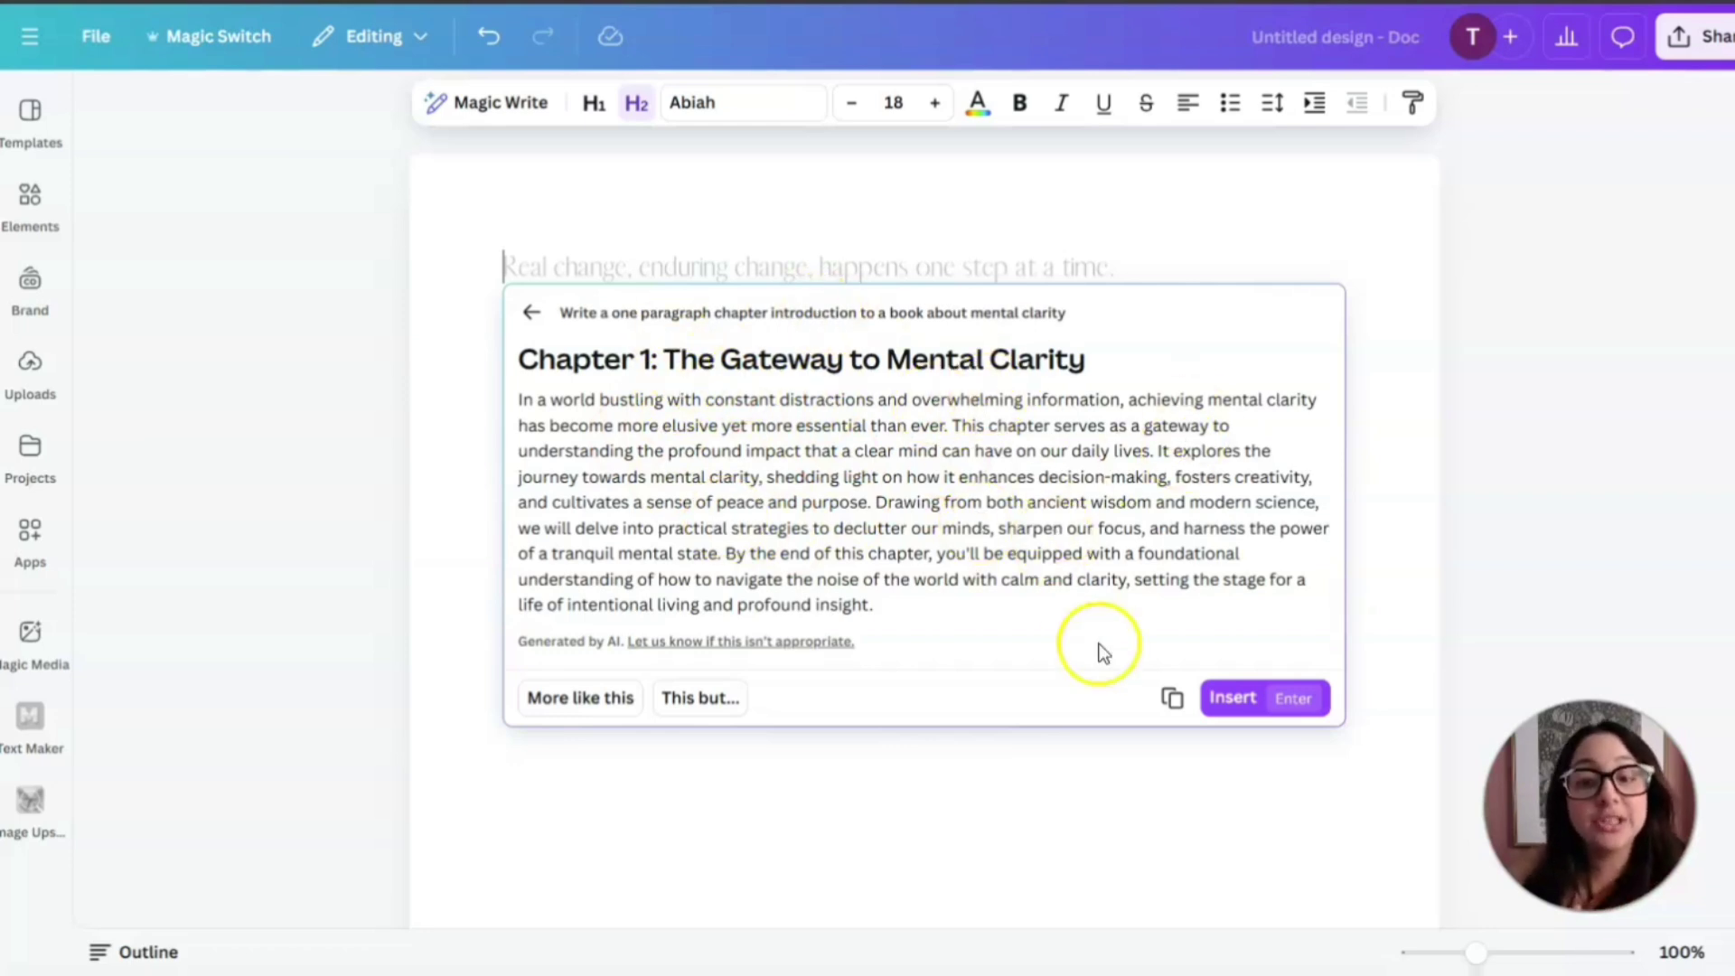
# Insert the generated 'Chapter 1: The Gateway to Mental Clarity' heading and paragraph into the Doc
pyautogui.click(1237, 699)
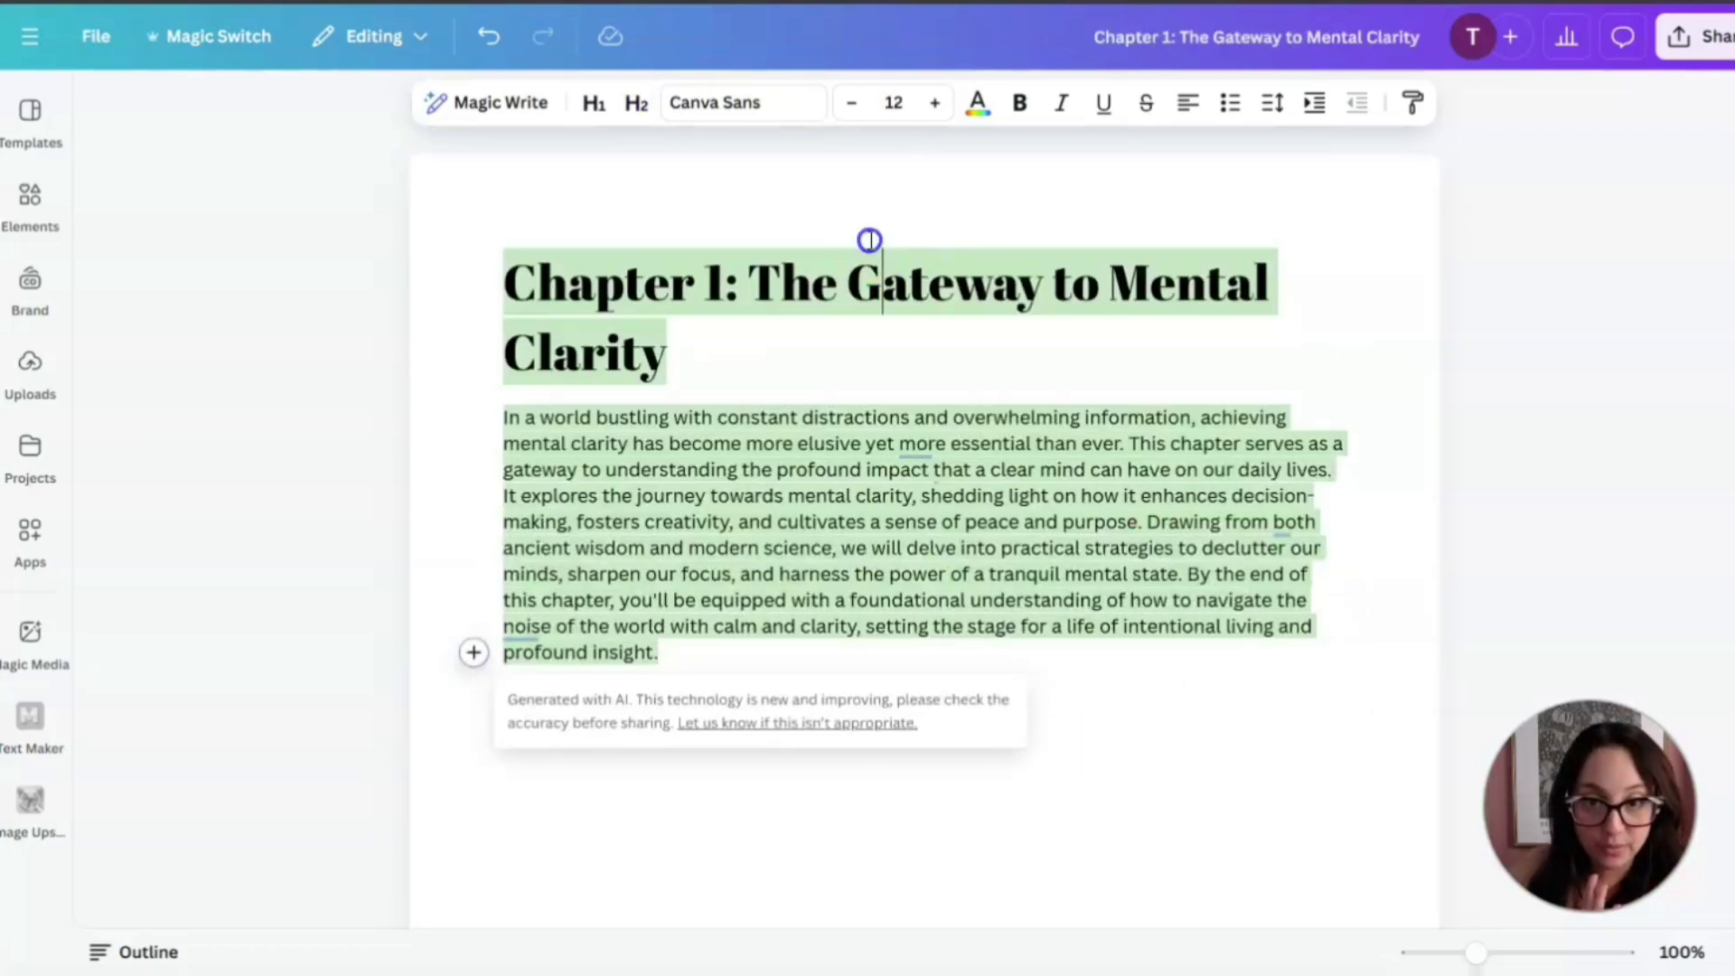
pyautogui.click(898, 341)
pyautogui.click(575, 315)
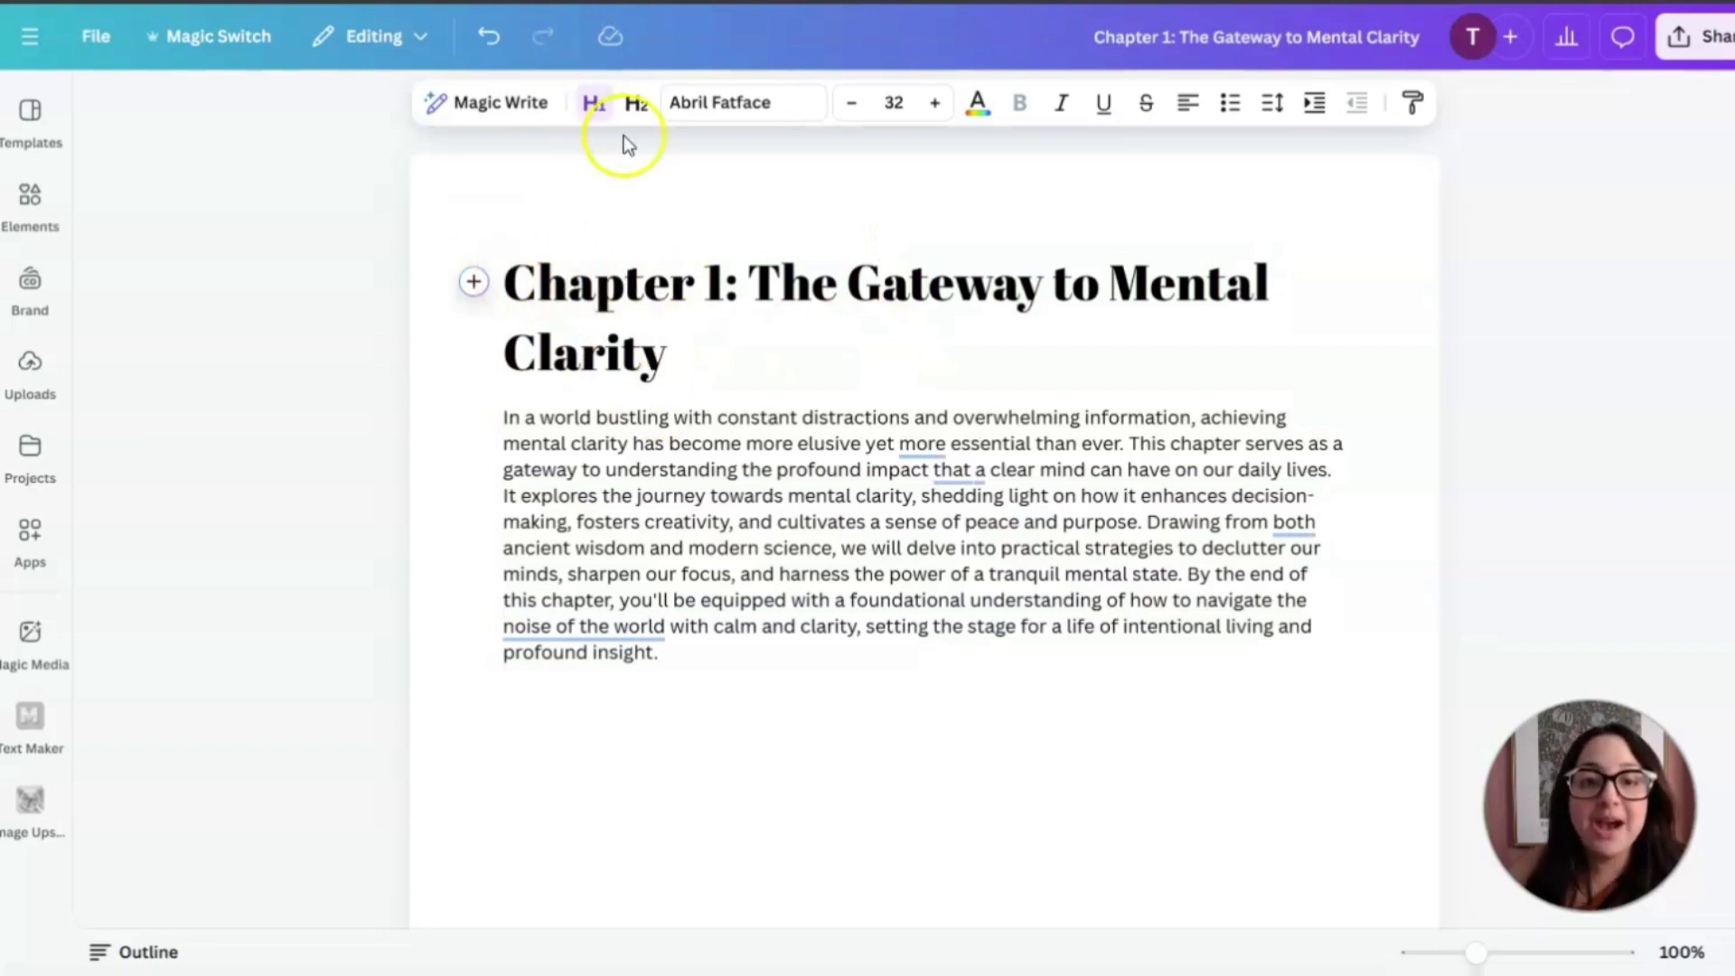
# Add an empty line after the paragraph and bring up its add-block options
pyautogui.click(697, 659)
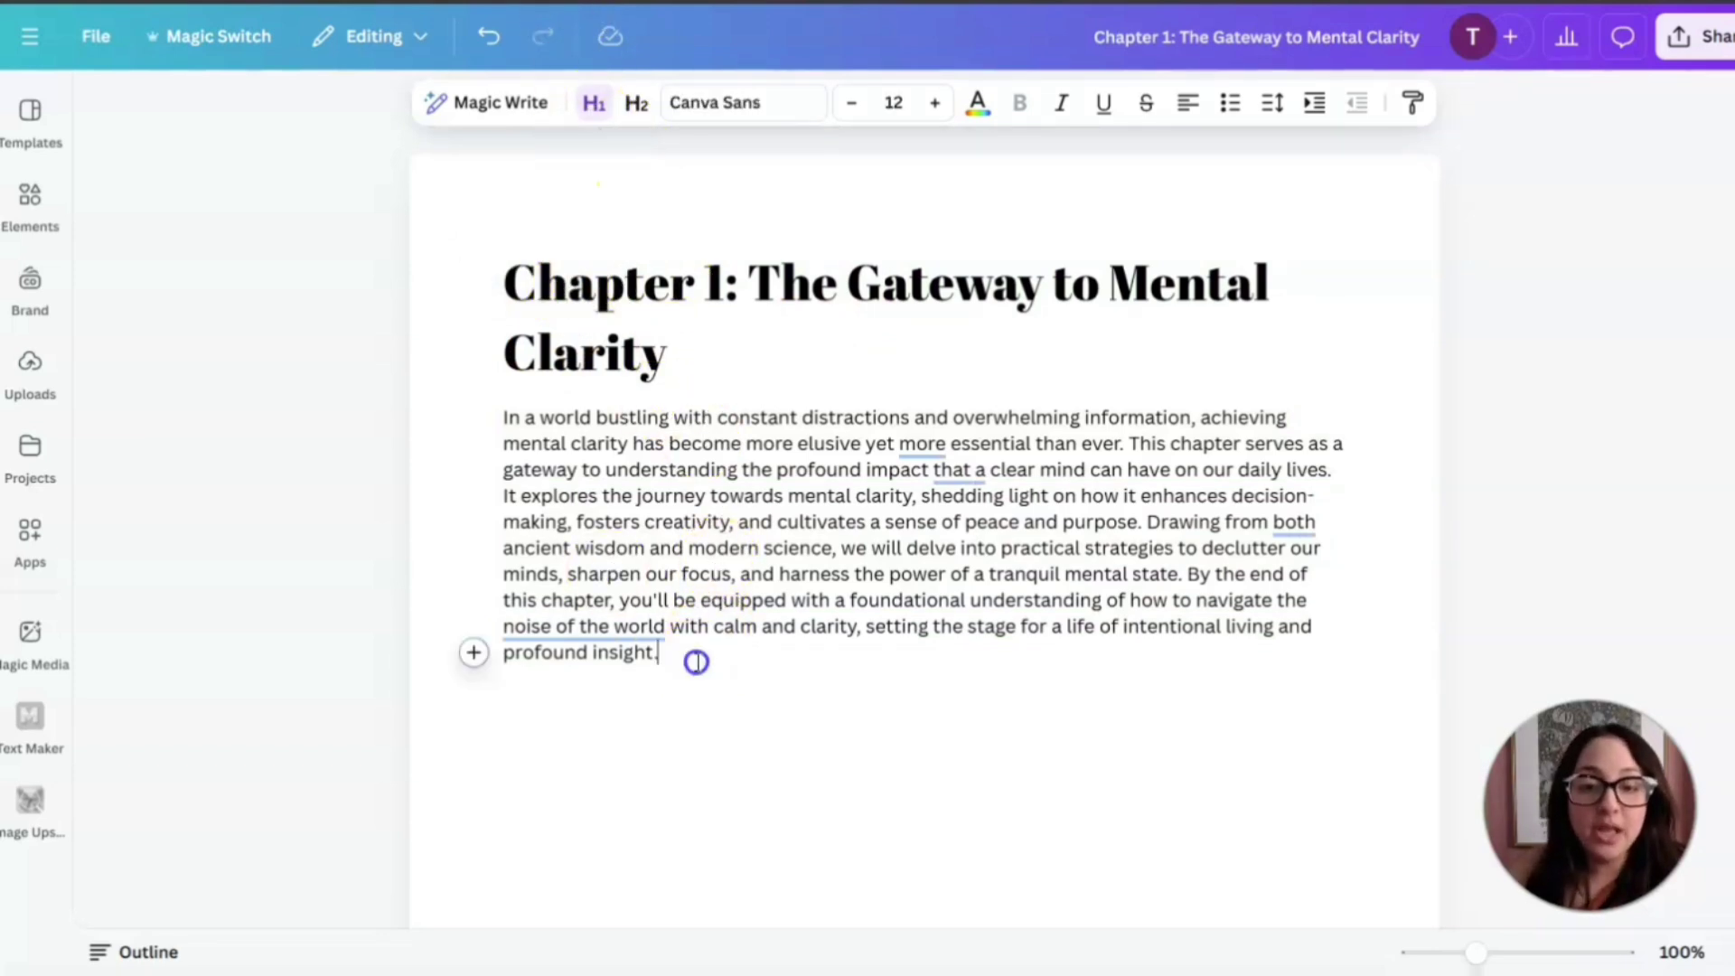
pyautogui.press('Return')
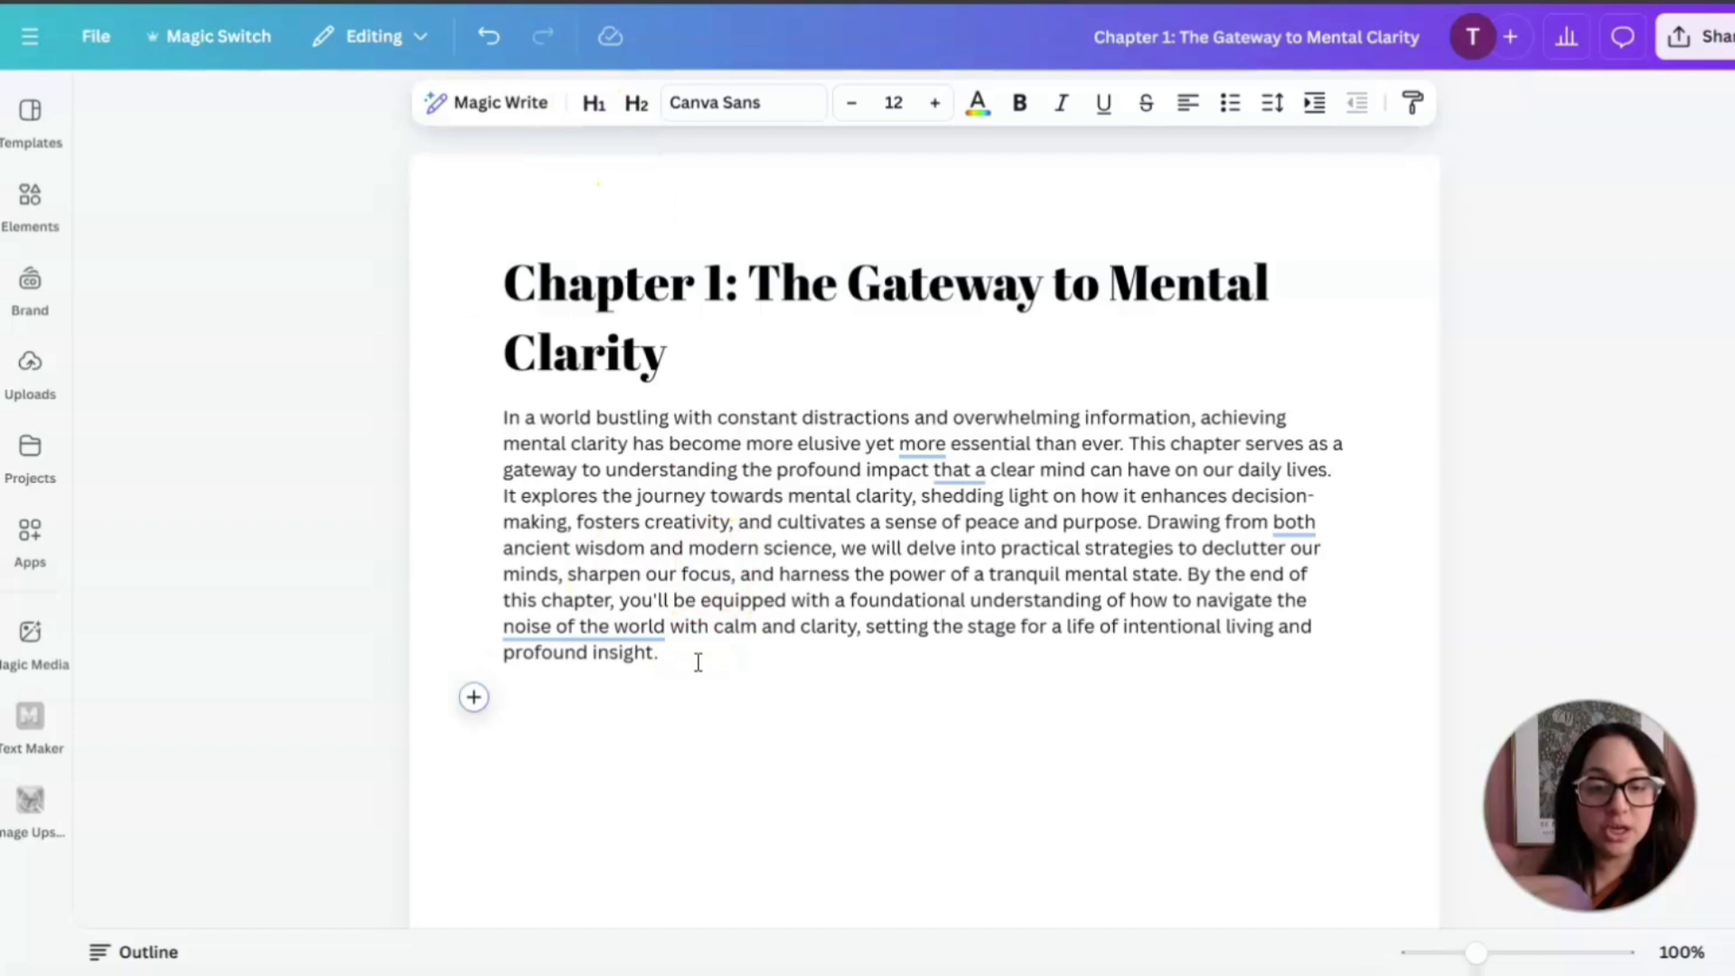
pyautogui.scroll(-1, 640, 707)
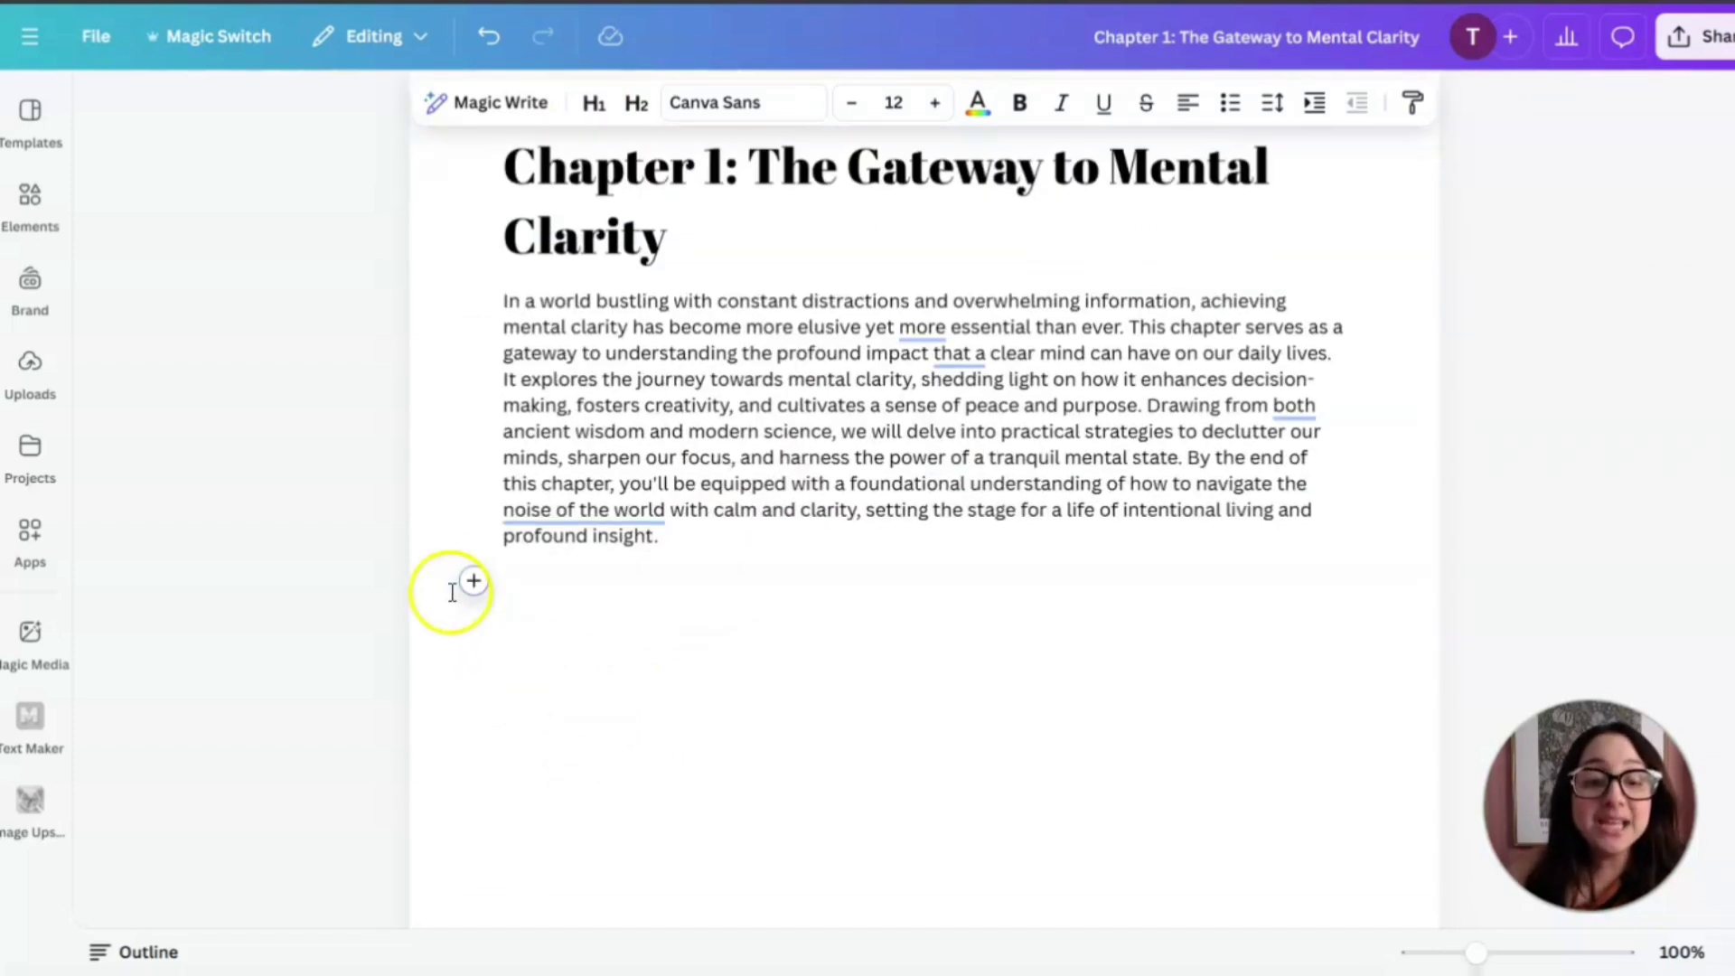
pyautogui.click(472, 583)
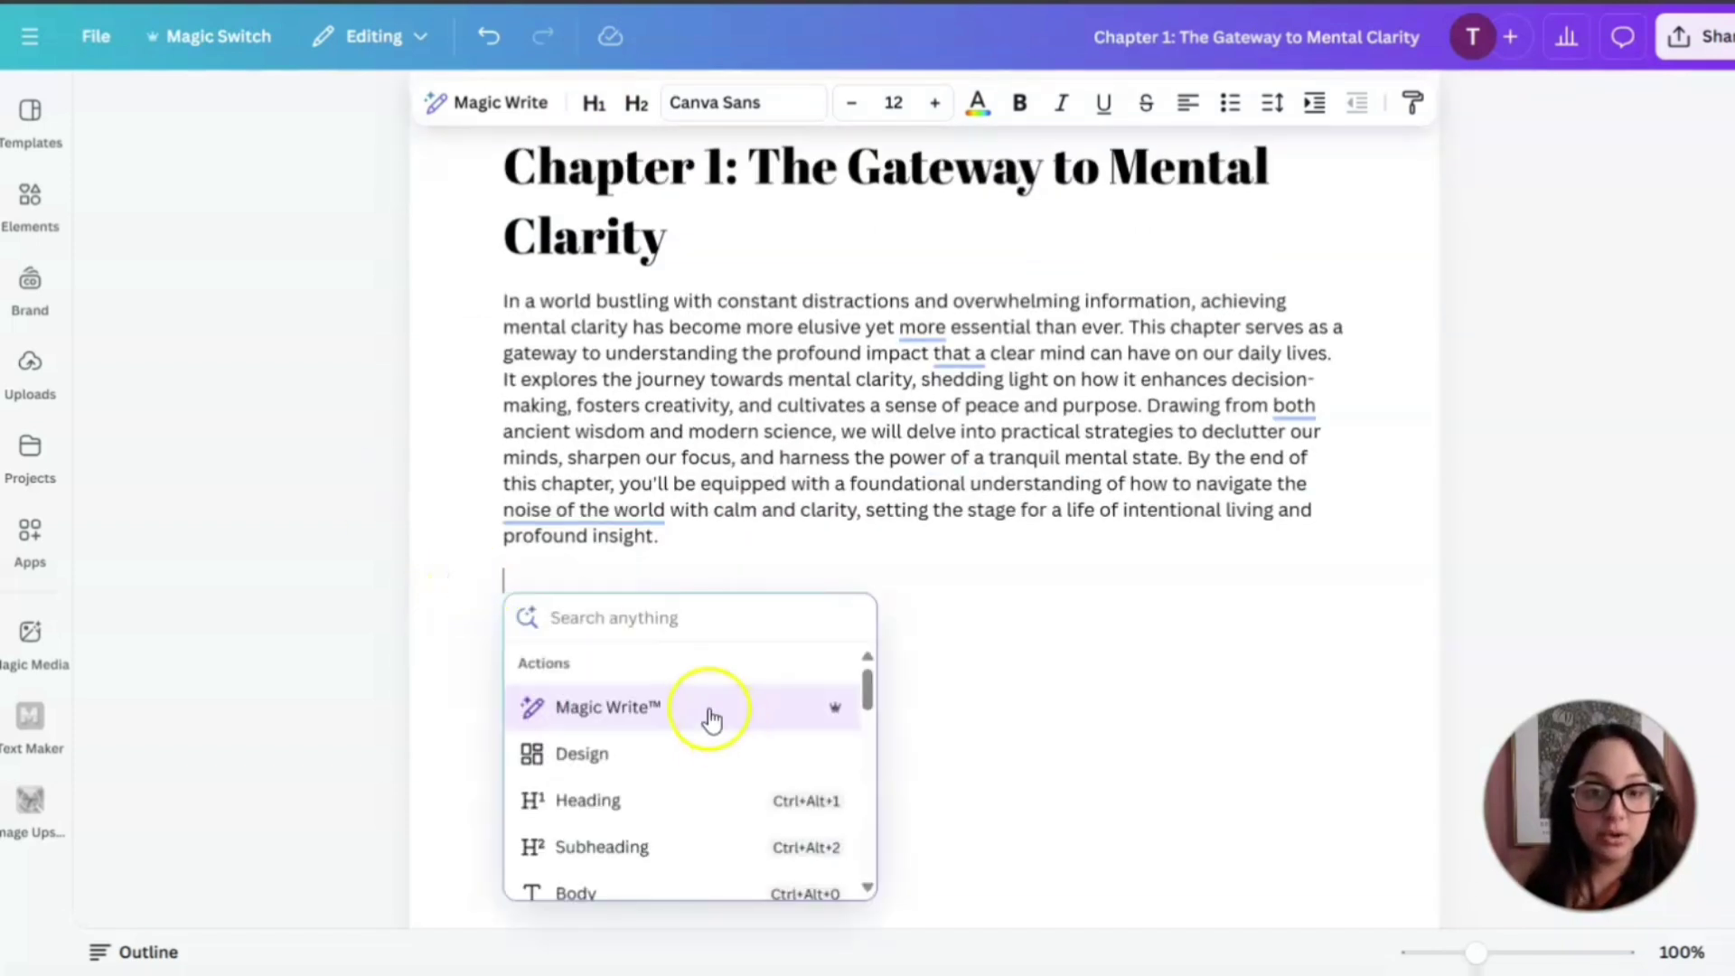
pyautogui.scroll(-2, 705, 717)
pyautogui.scroll(2, 614, 764)
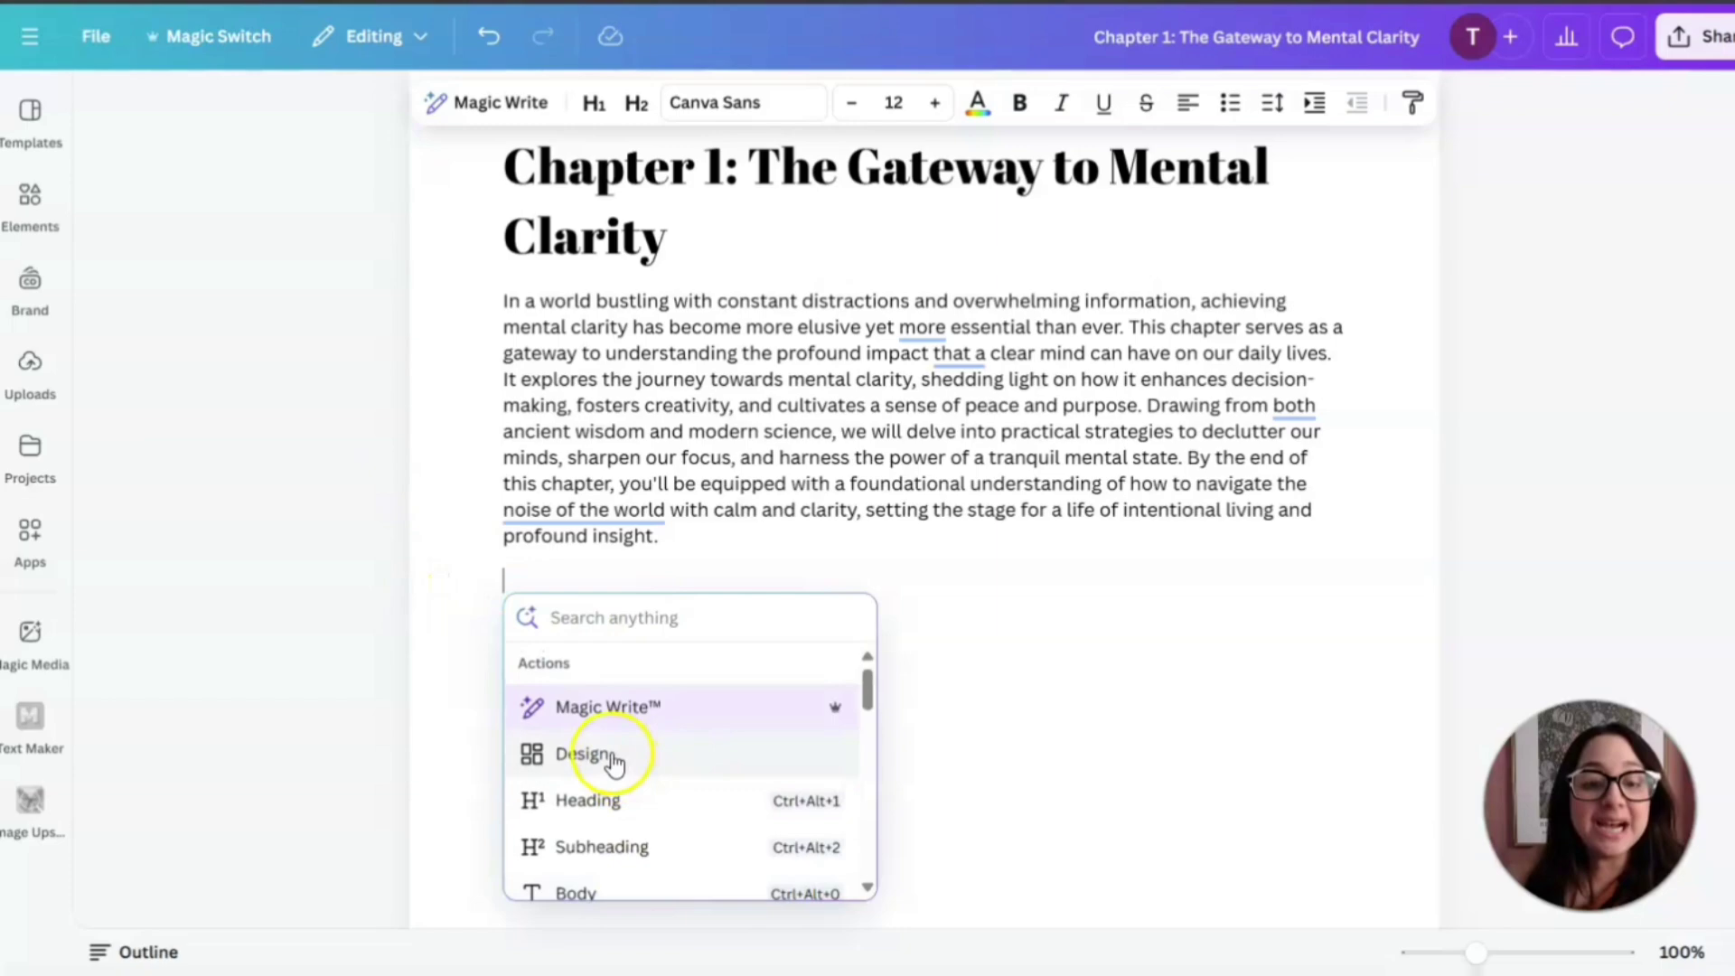
# Add a design block built from the 'A very warm welcome' banner template
pyautogui.click(576, 757)
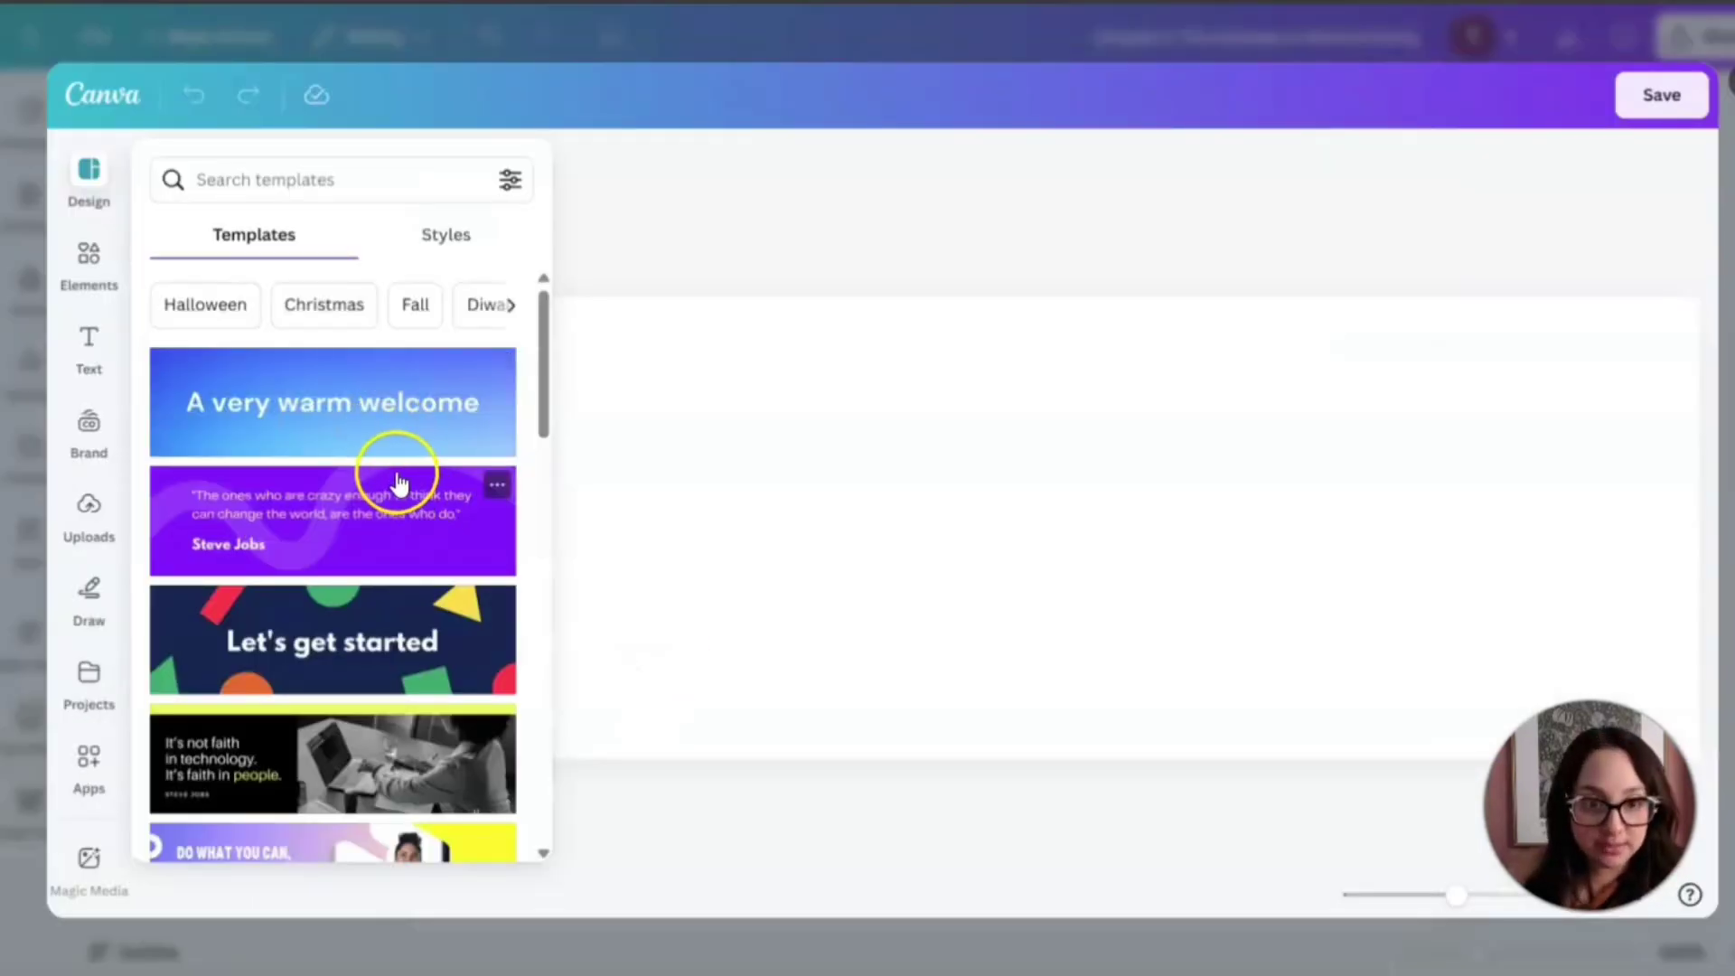
pyautogui.scroll(-1, 416, 434)
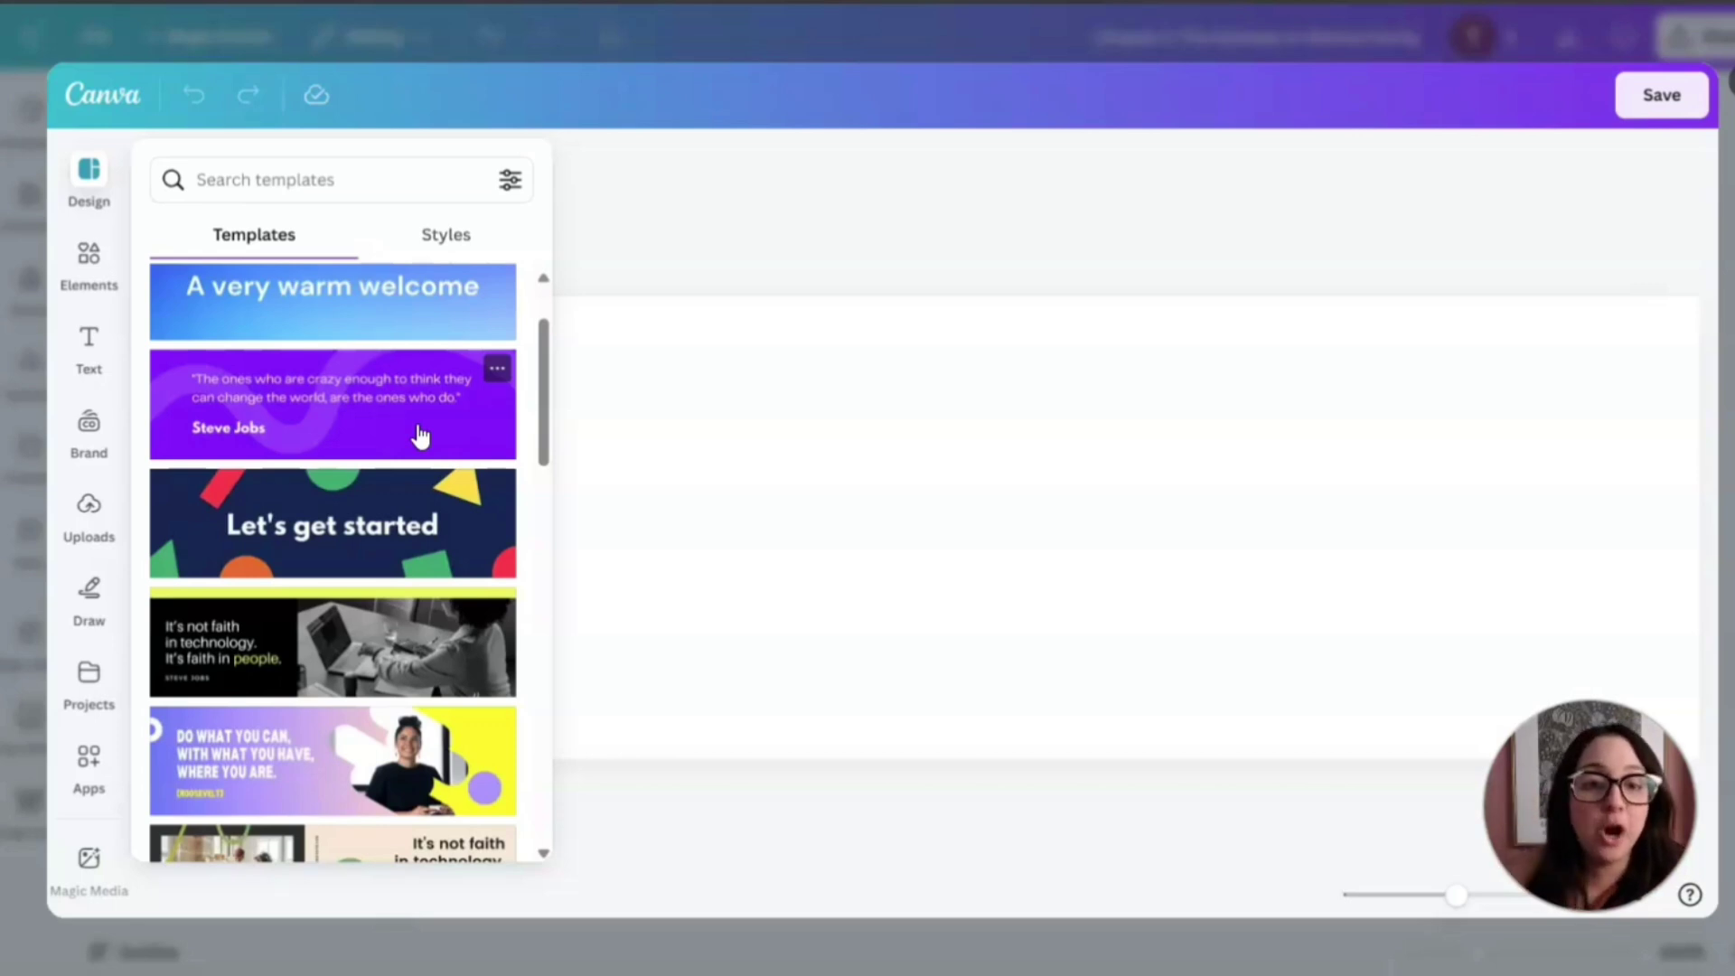
pyautogui.scroll(1, 418, 445)
pyautogui.click(350, 483)
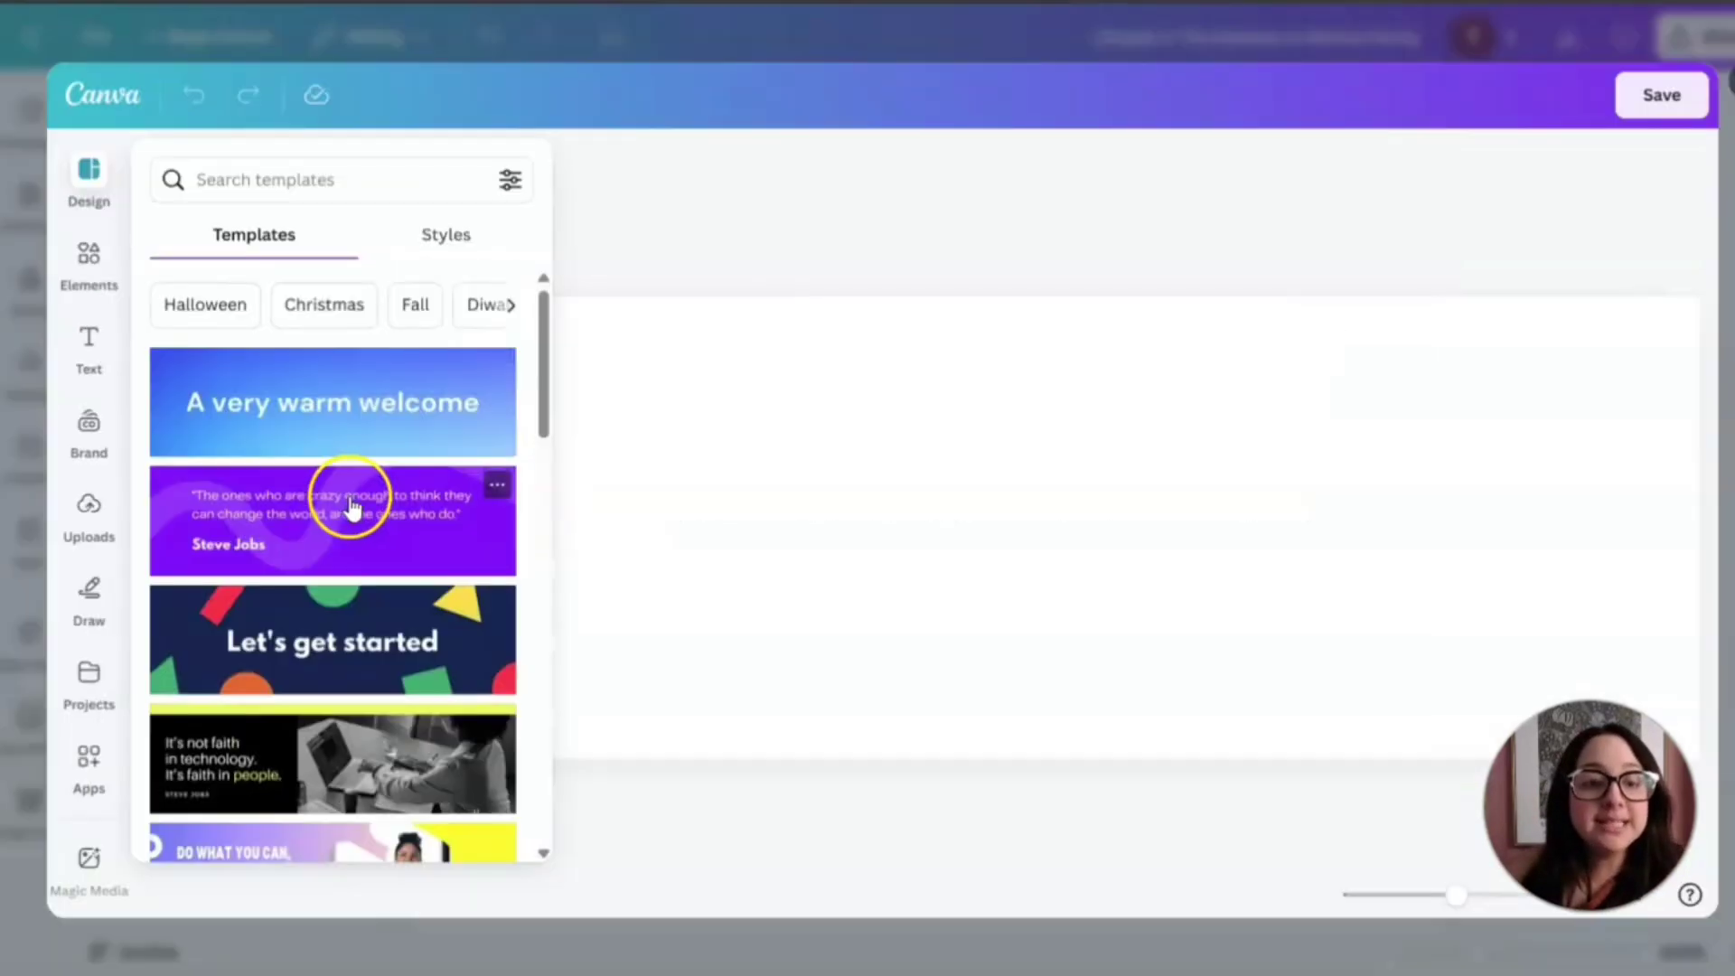
pyautogui.click(359, 408)
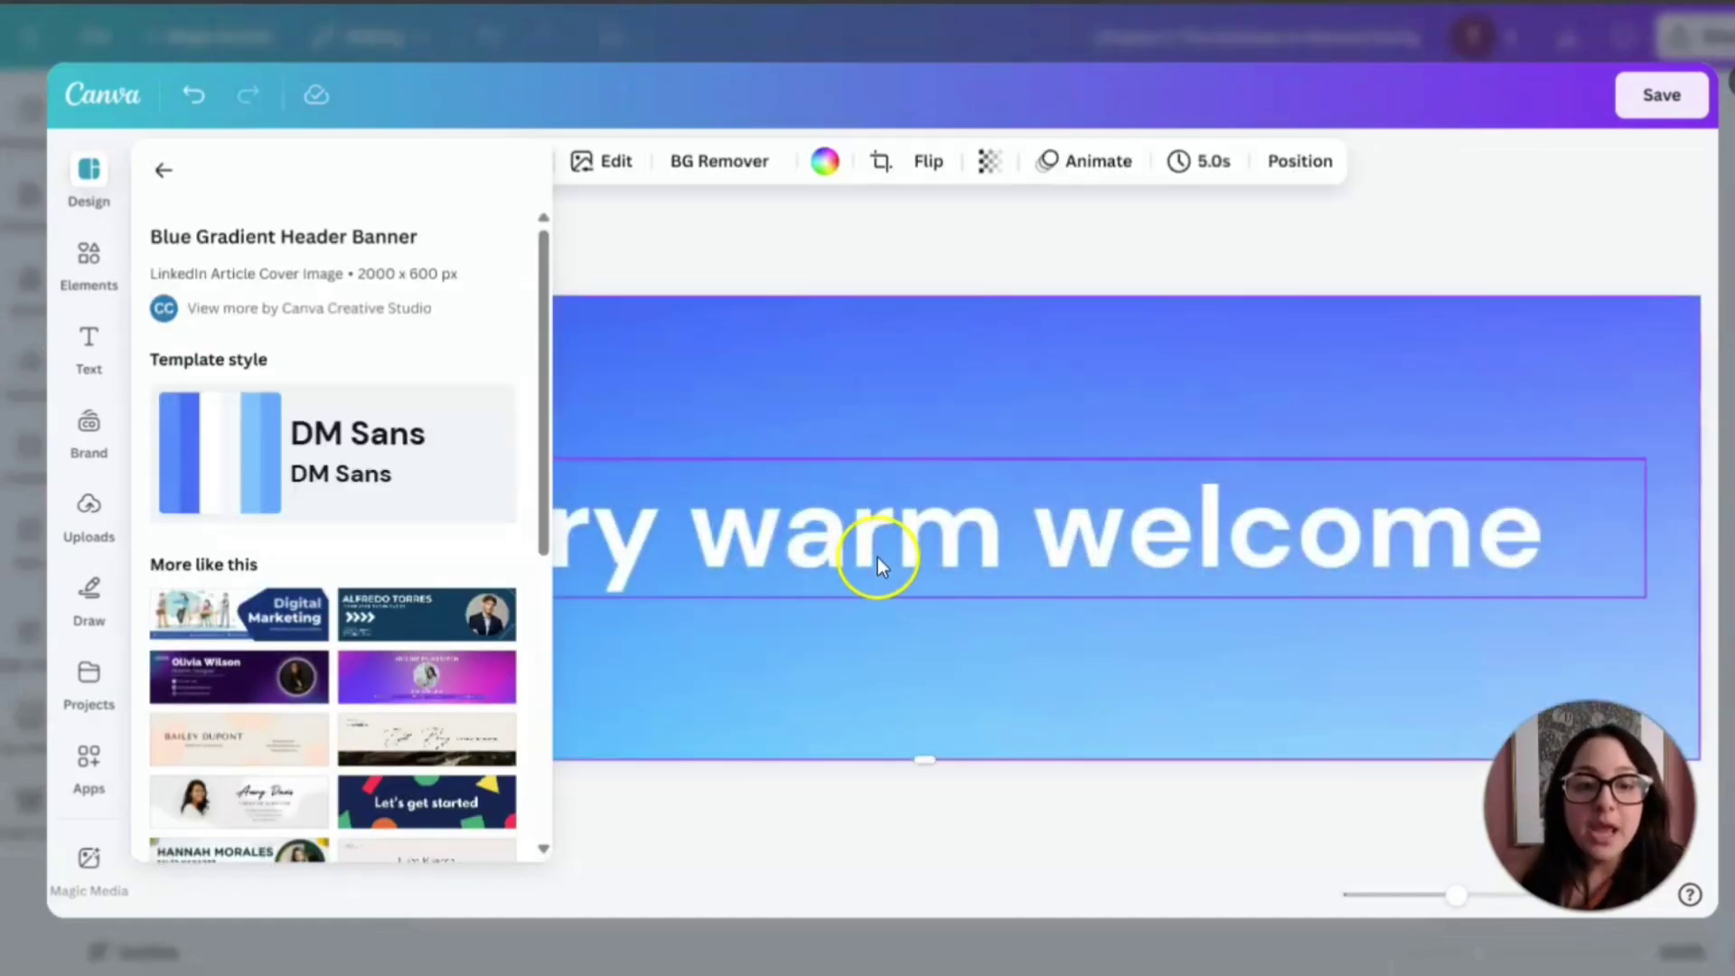
# Replace the banner headline with 'Mental Clarity' and bring up the gradient background's colour options
pyautogui.click(877, 562)
pyautogui.click(1131, 524)
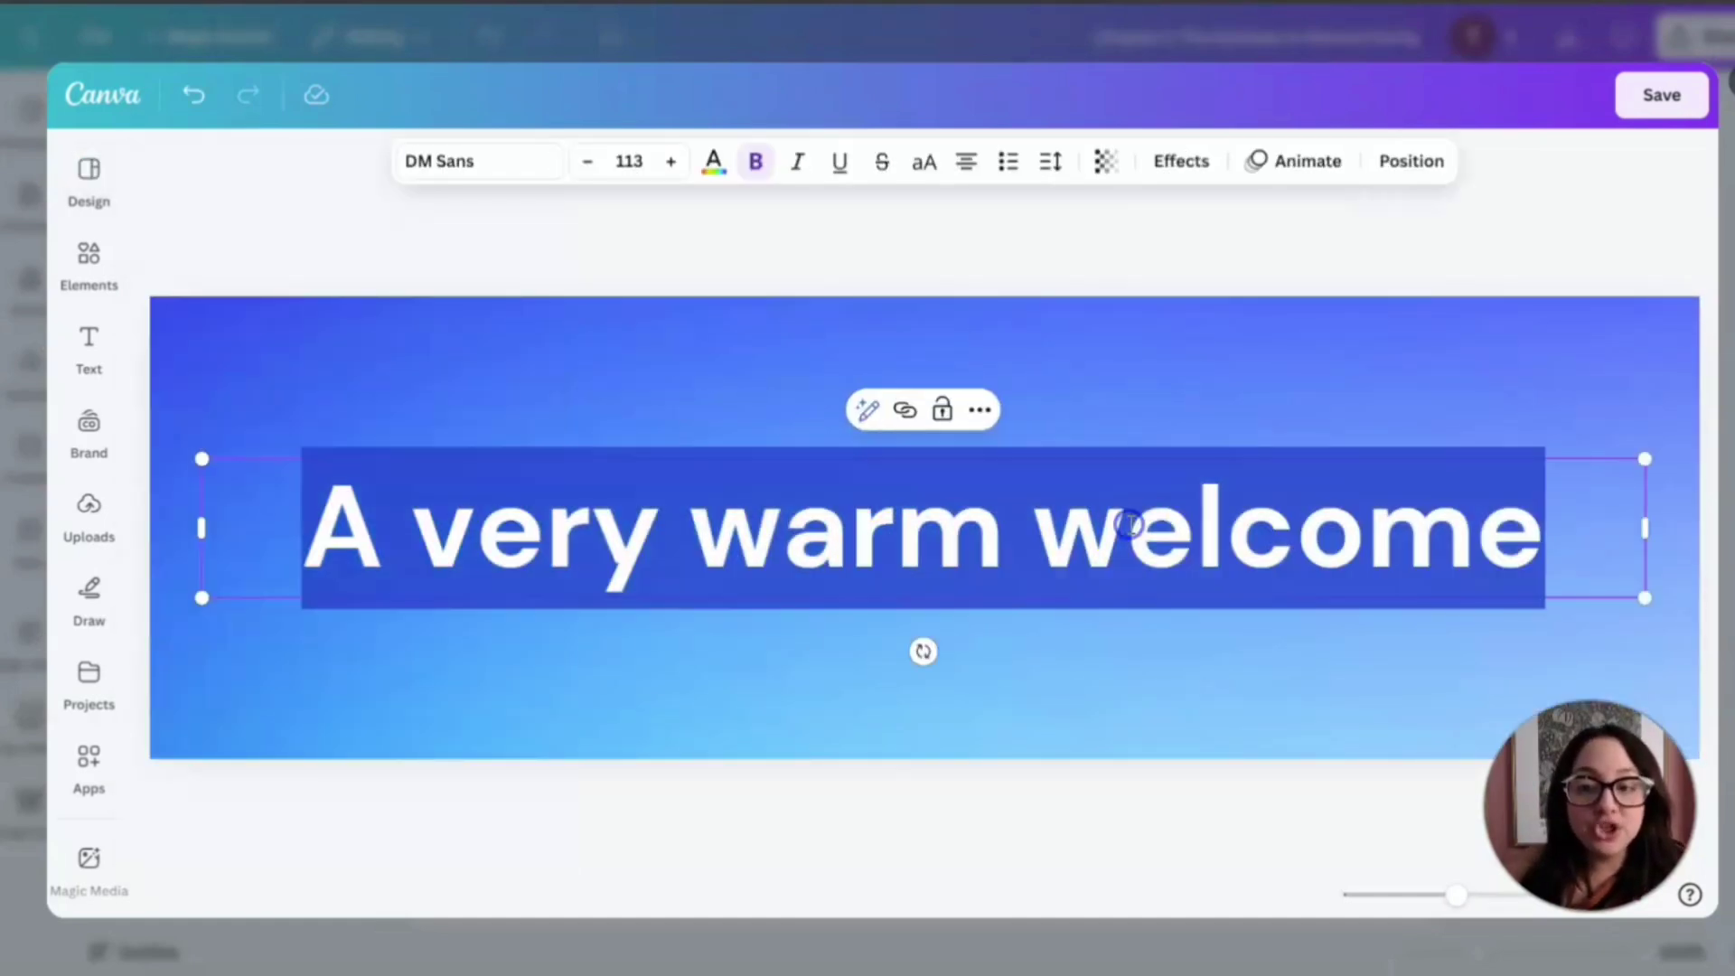
pyautogui.write('Ment')
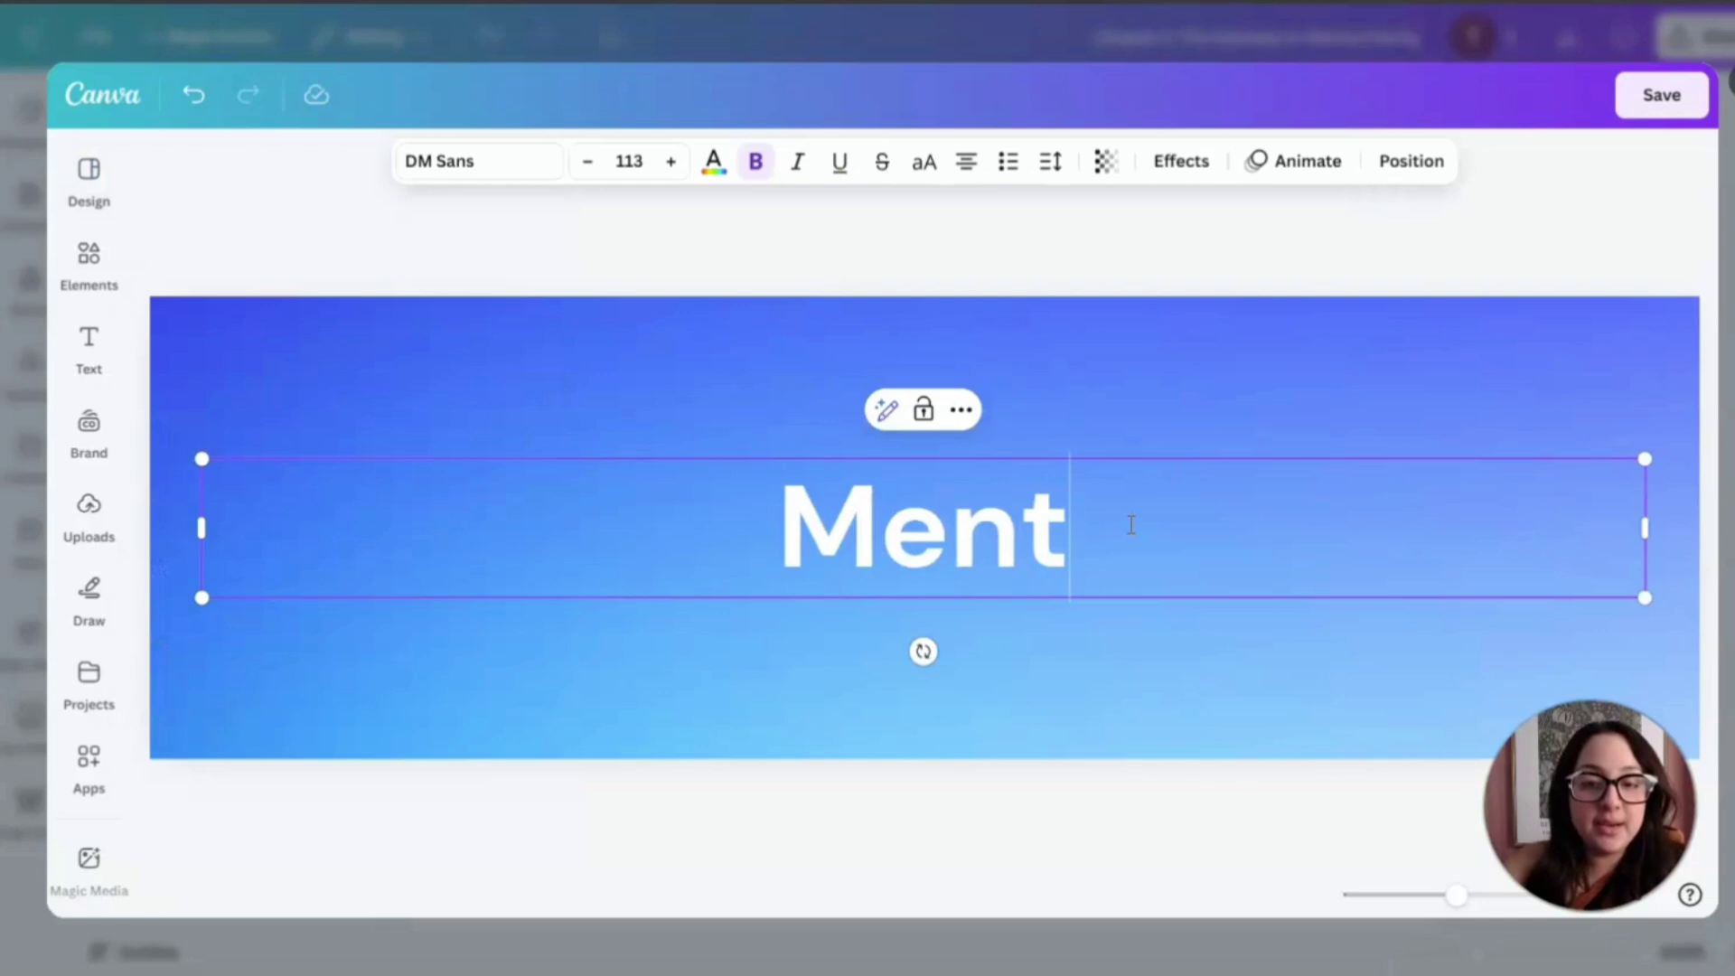
pyautogui.write('al Clarity')
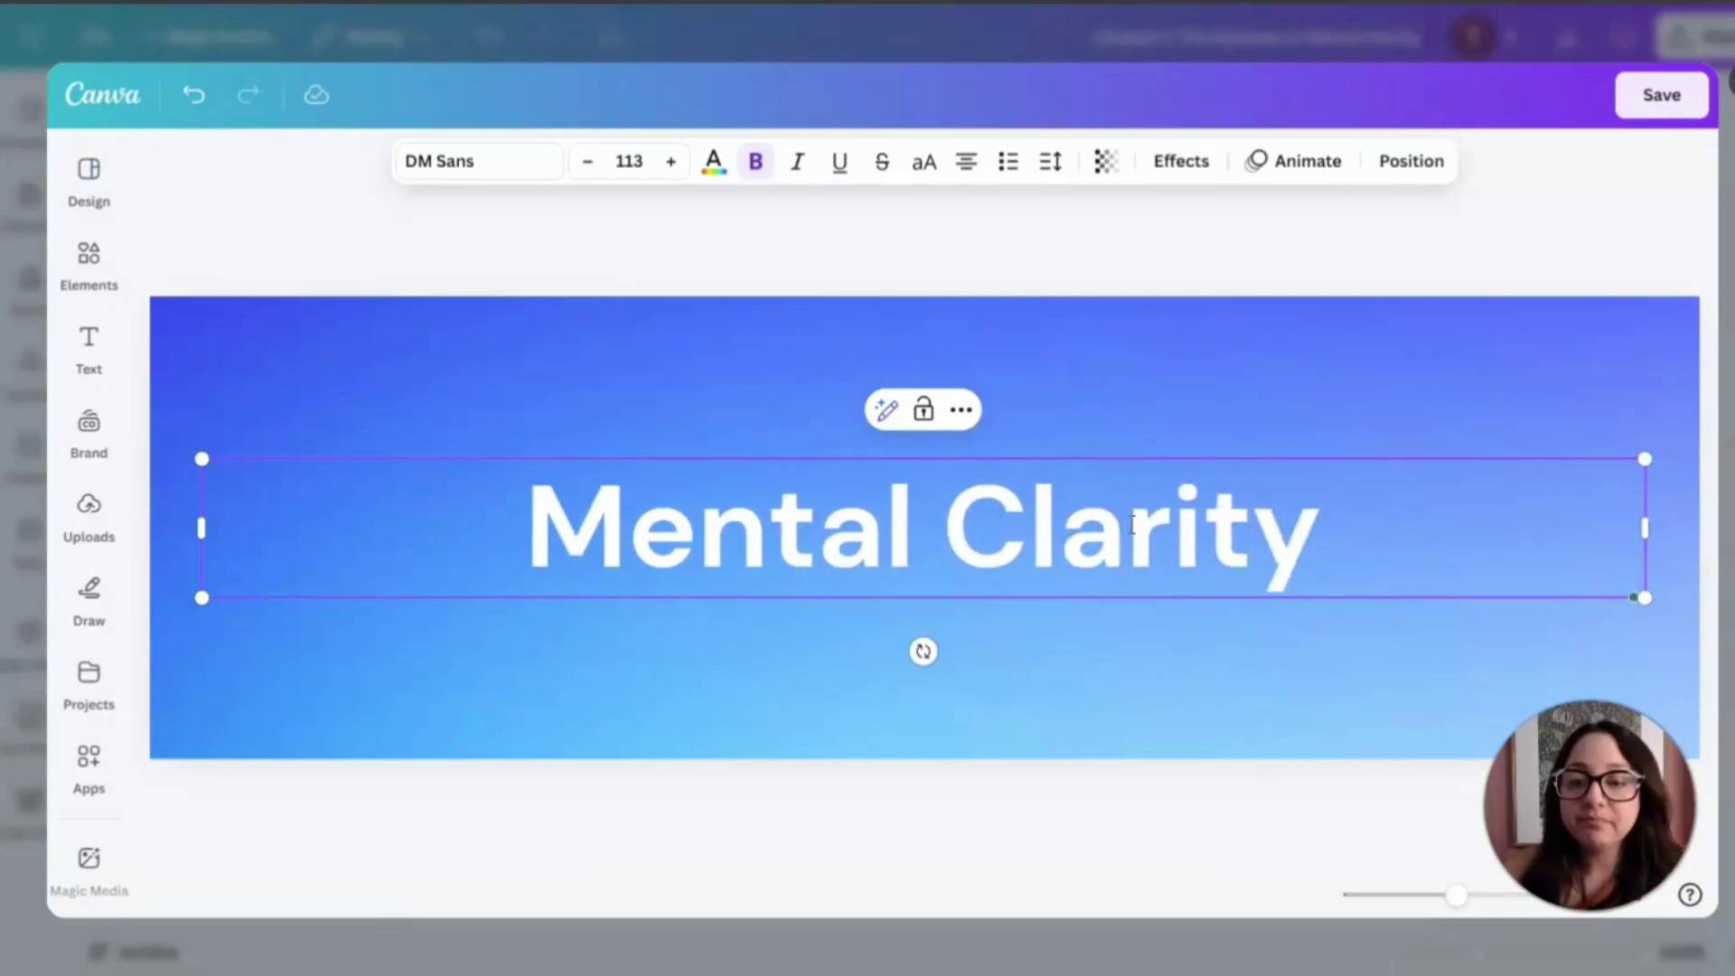
pyautogui.click(1433, 269)
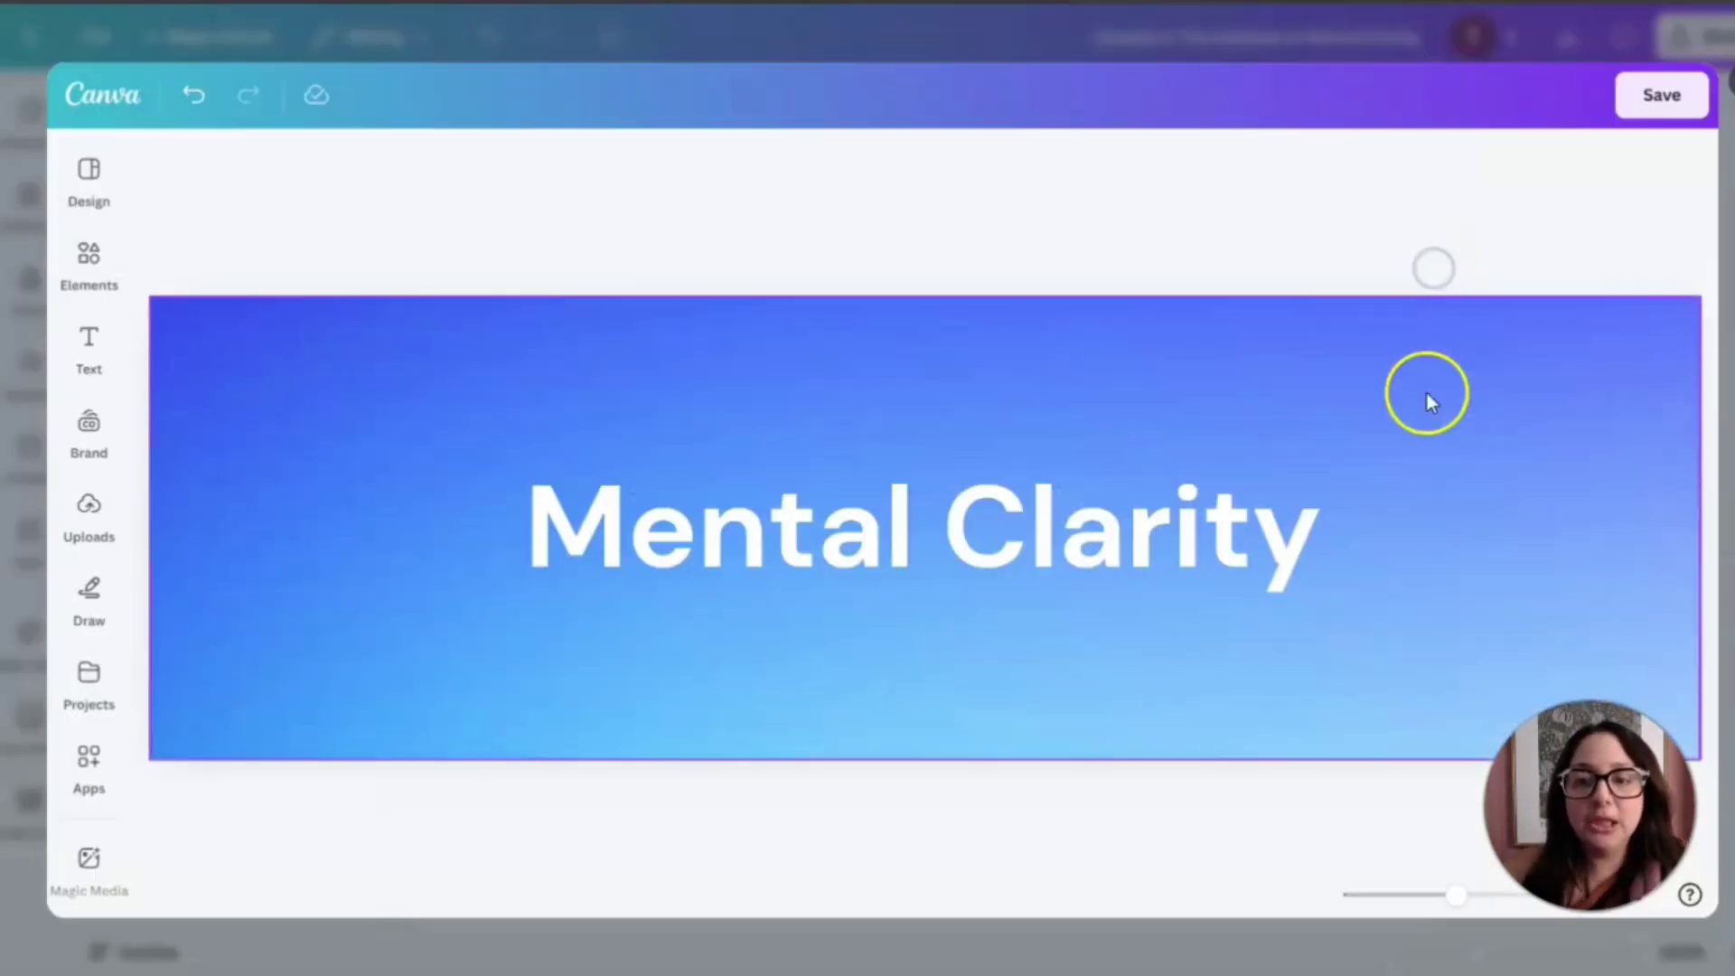
pyautogui.click(1007, 306)
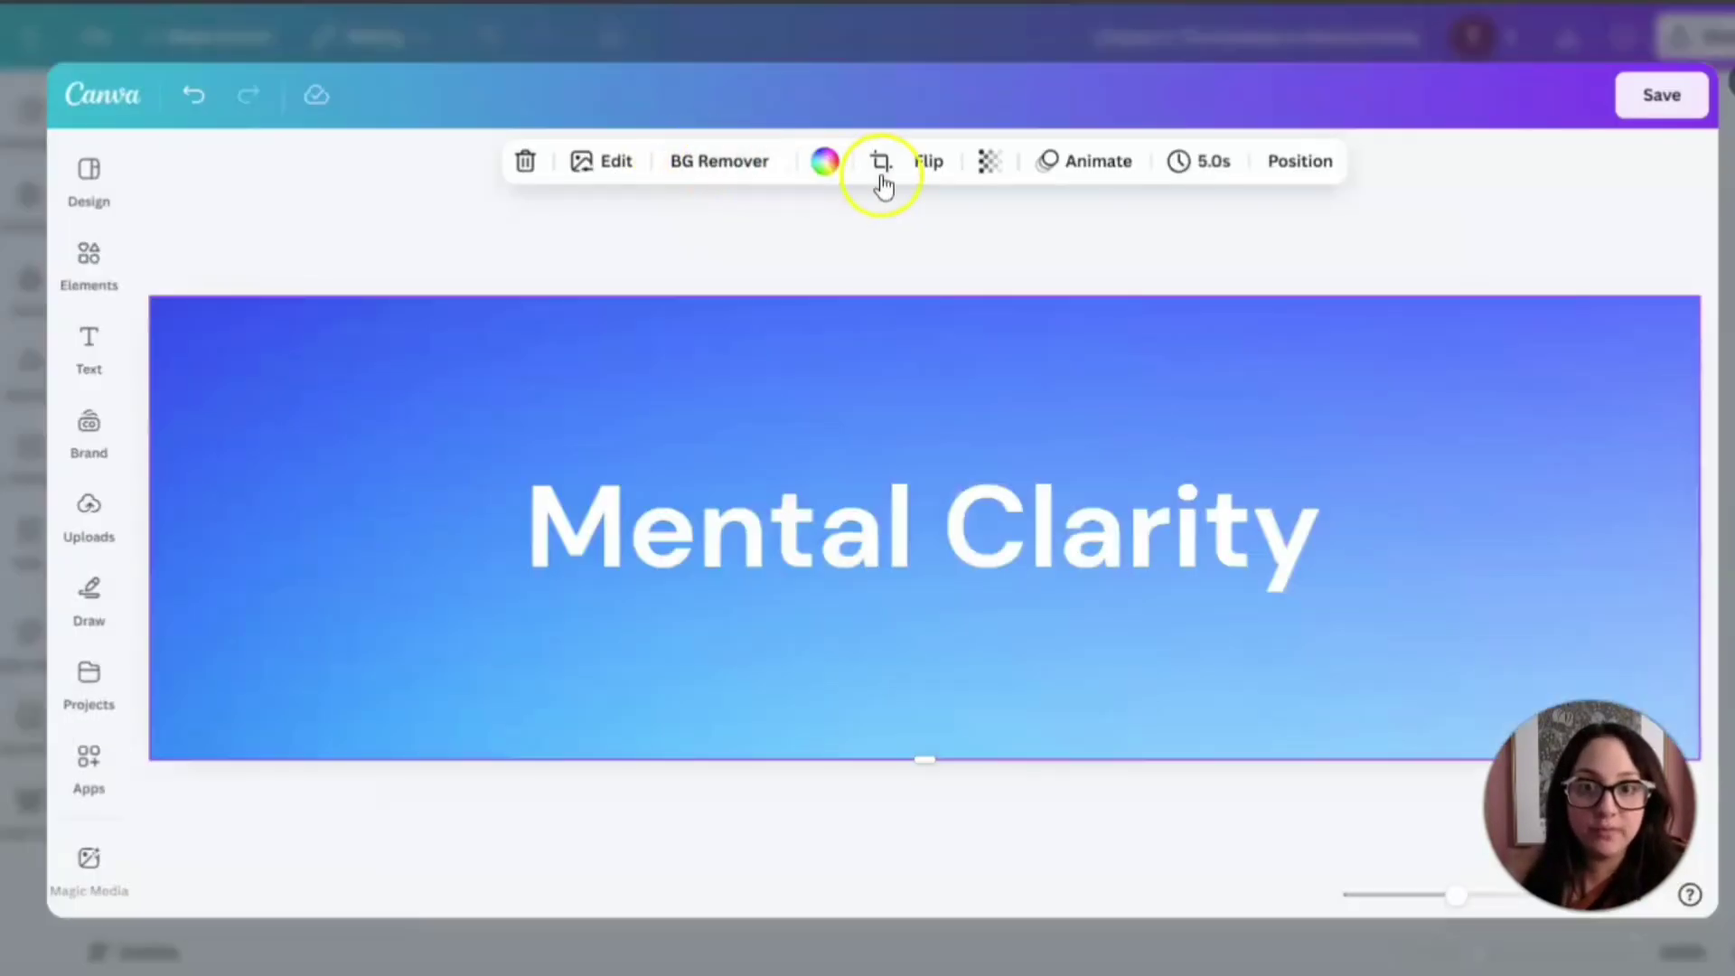
pyautogui.click(821, 168)
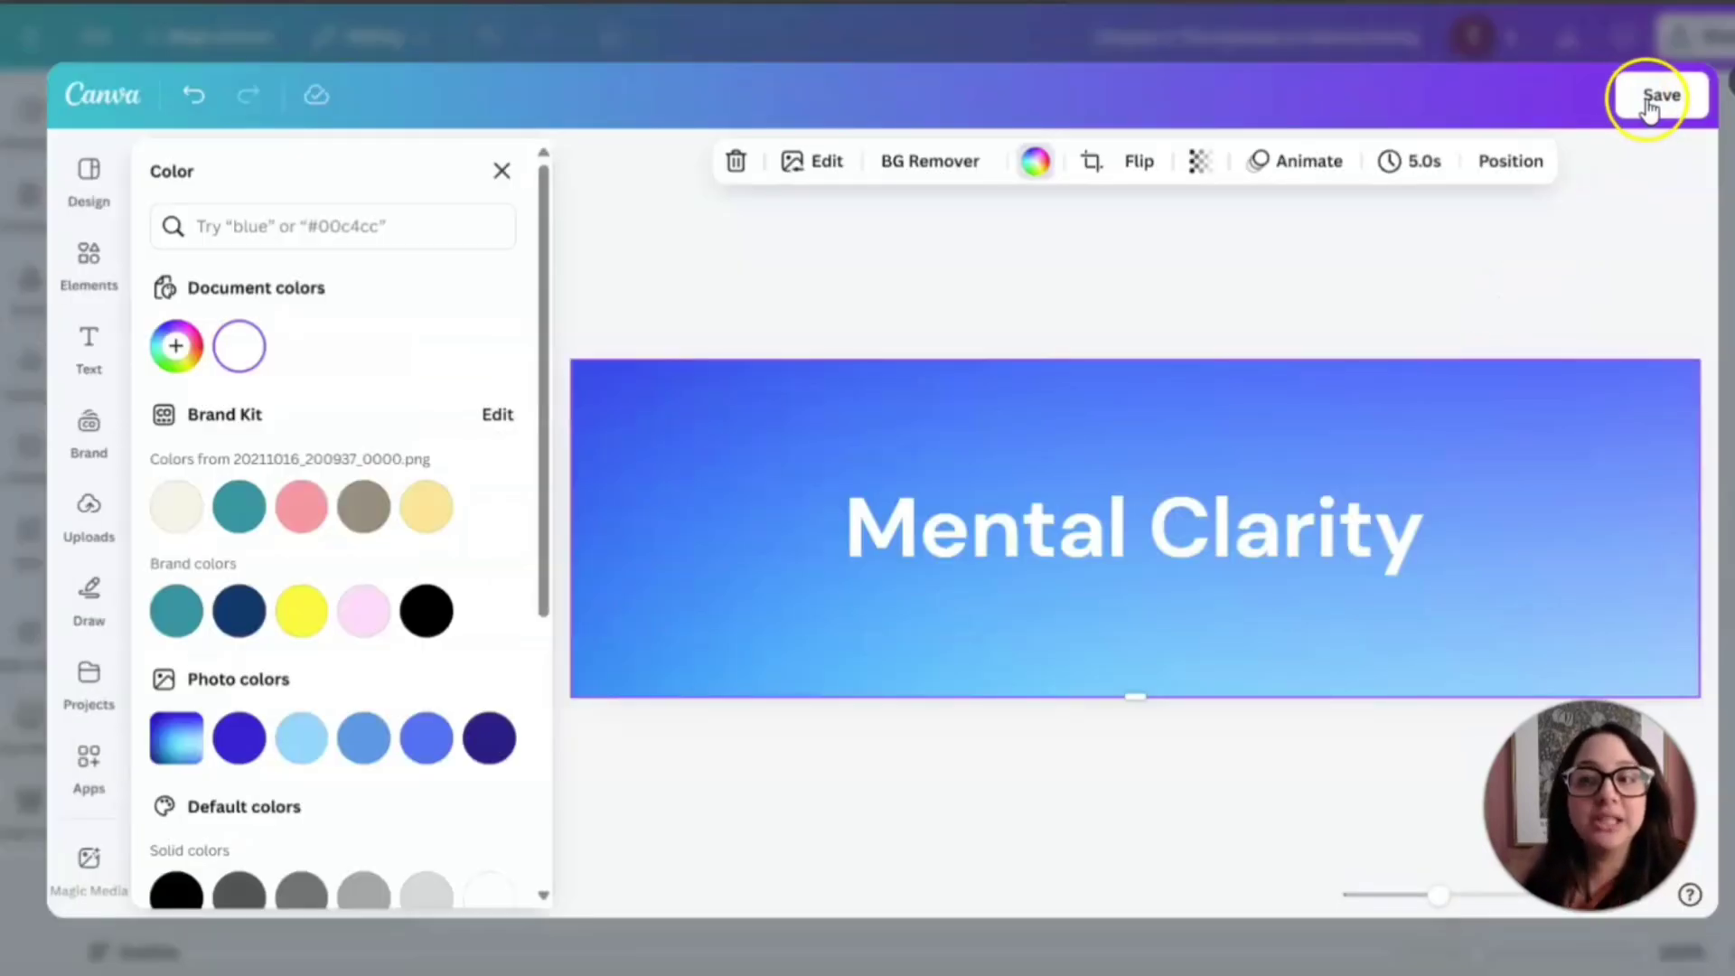
# Save the Mental Clarity banner into the Doc and start an empty line below it
pyautogui.click(1648, 101)
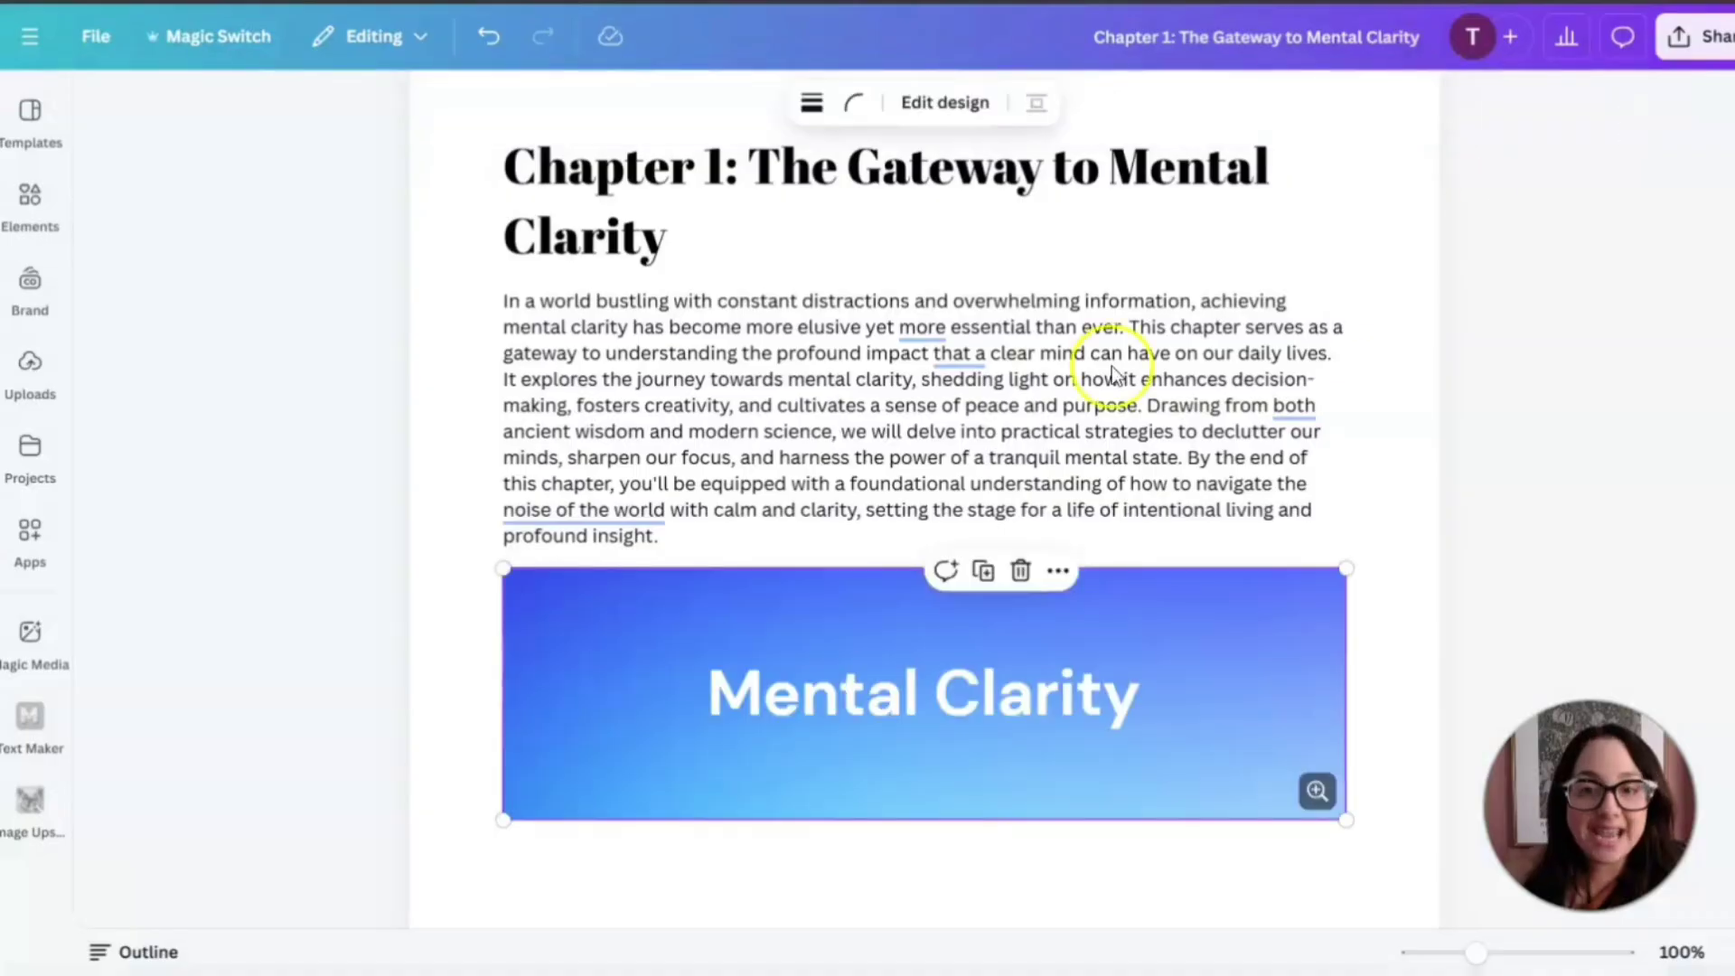
pyautogui.scroll(-1, 961, 724)
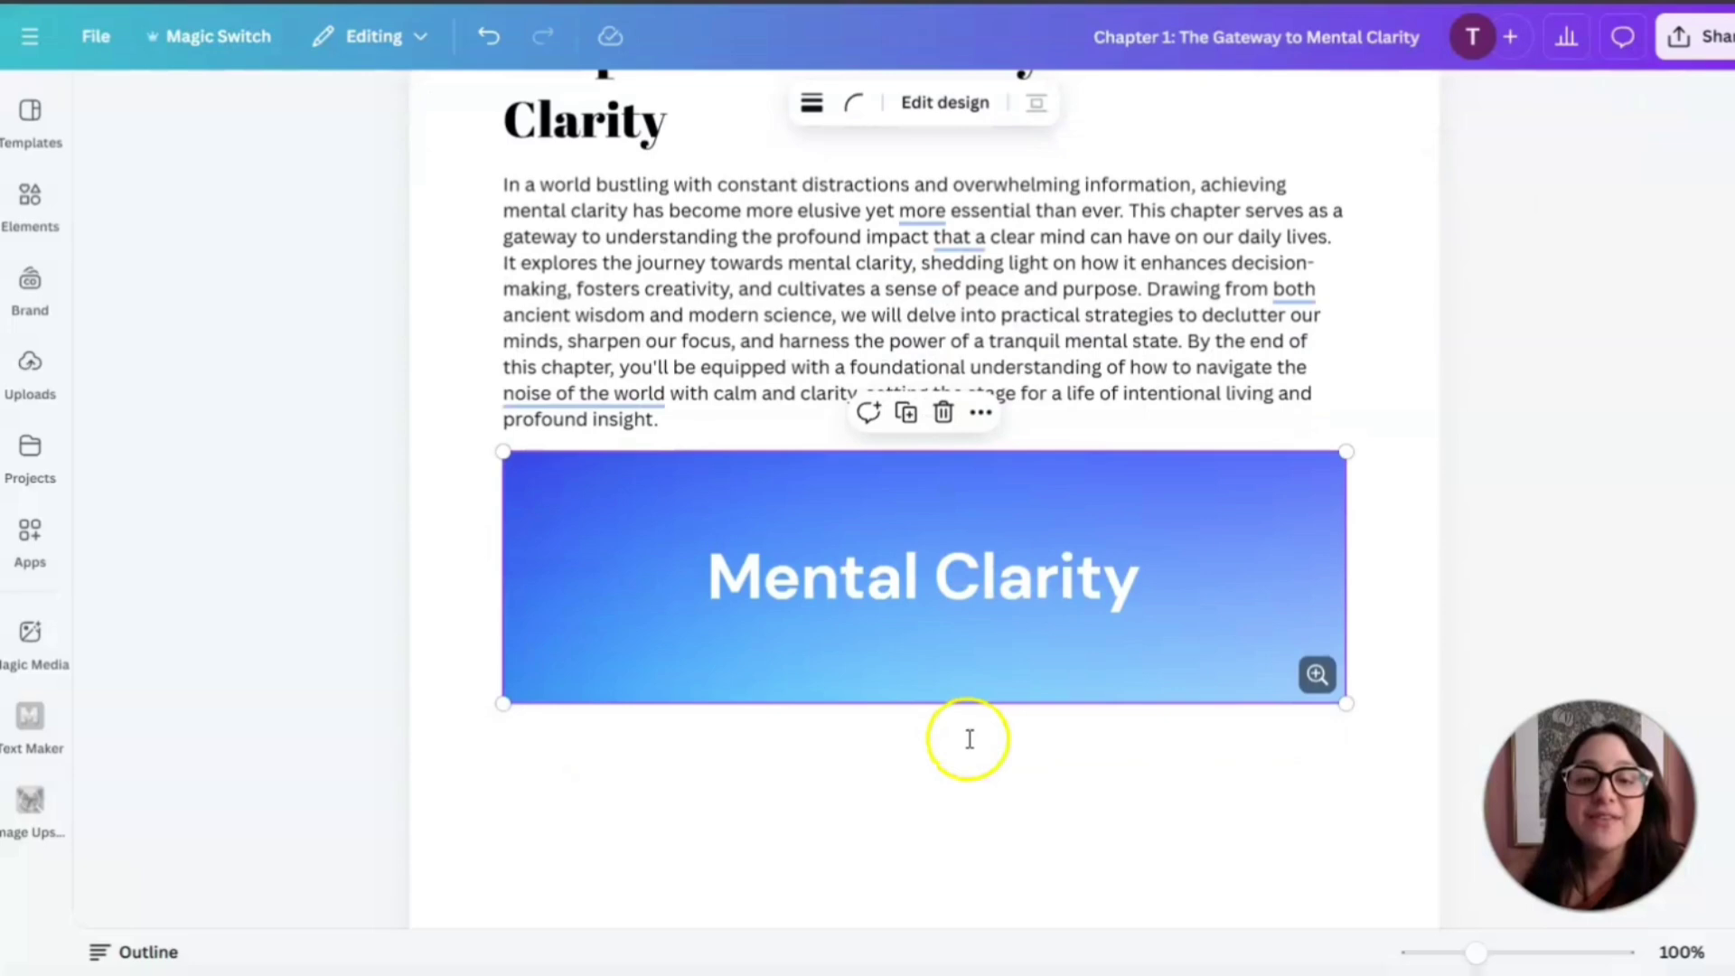
pyautogui.scroll(3, 958, 747)
pyautogui.click(1258, 549)
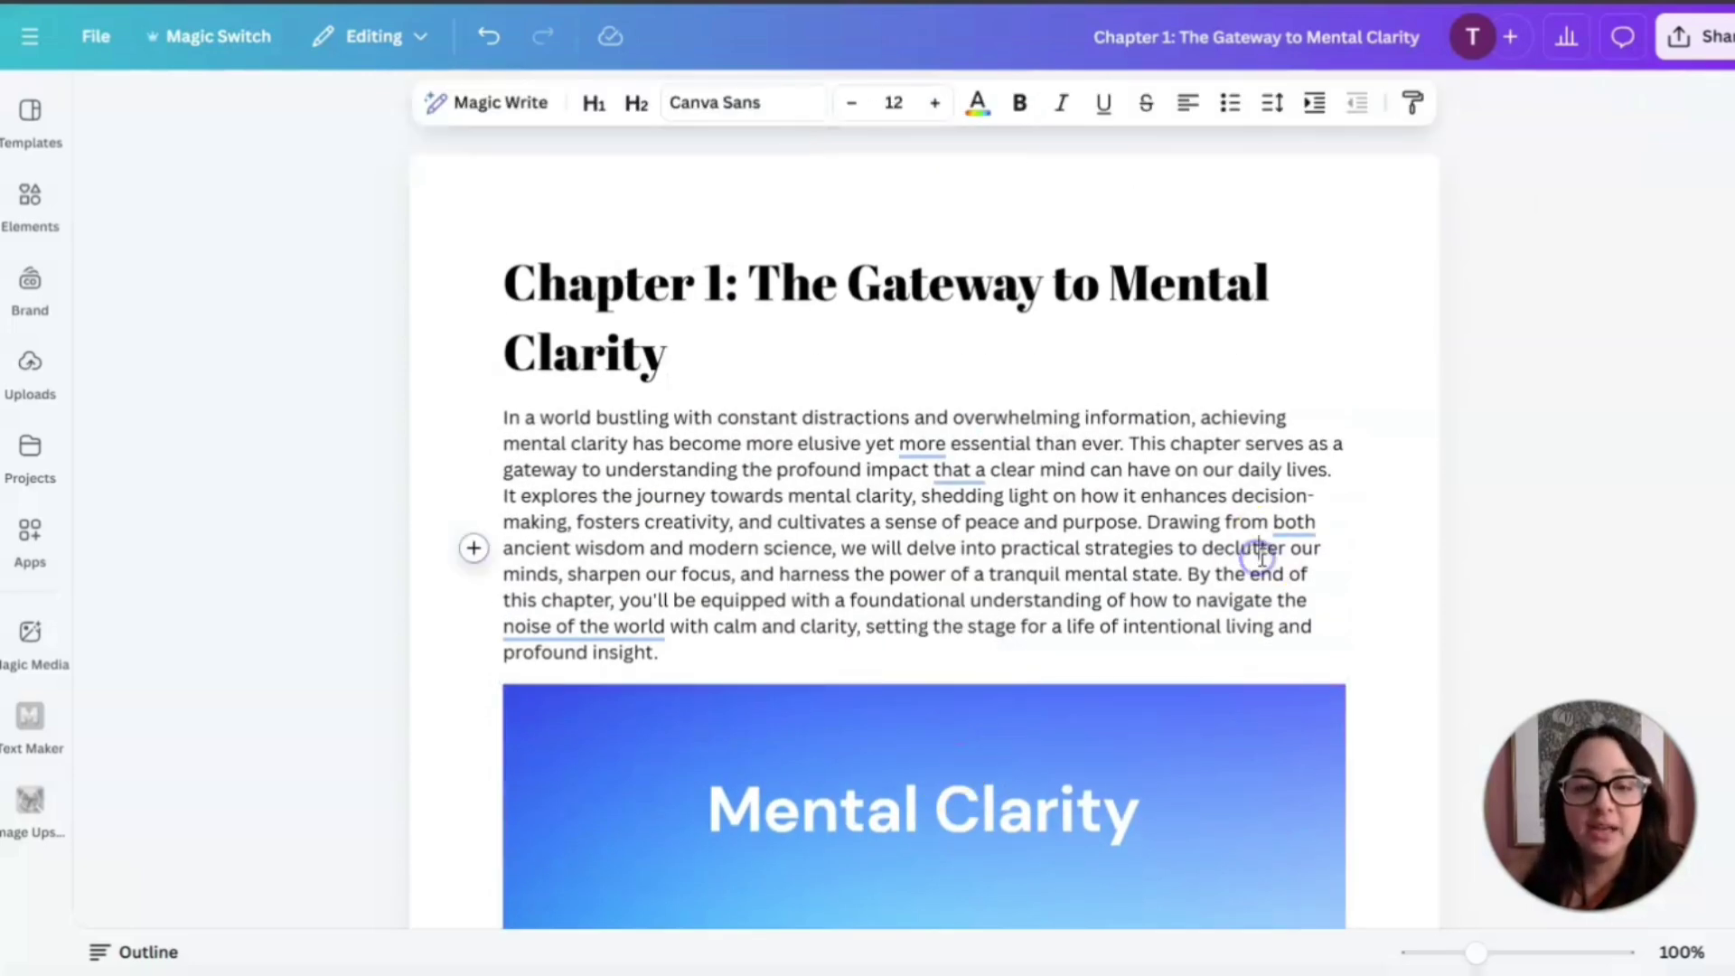
pyautogui.scroll(-4, 1260, 561)
pyautogui.click(637, 671)
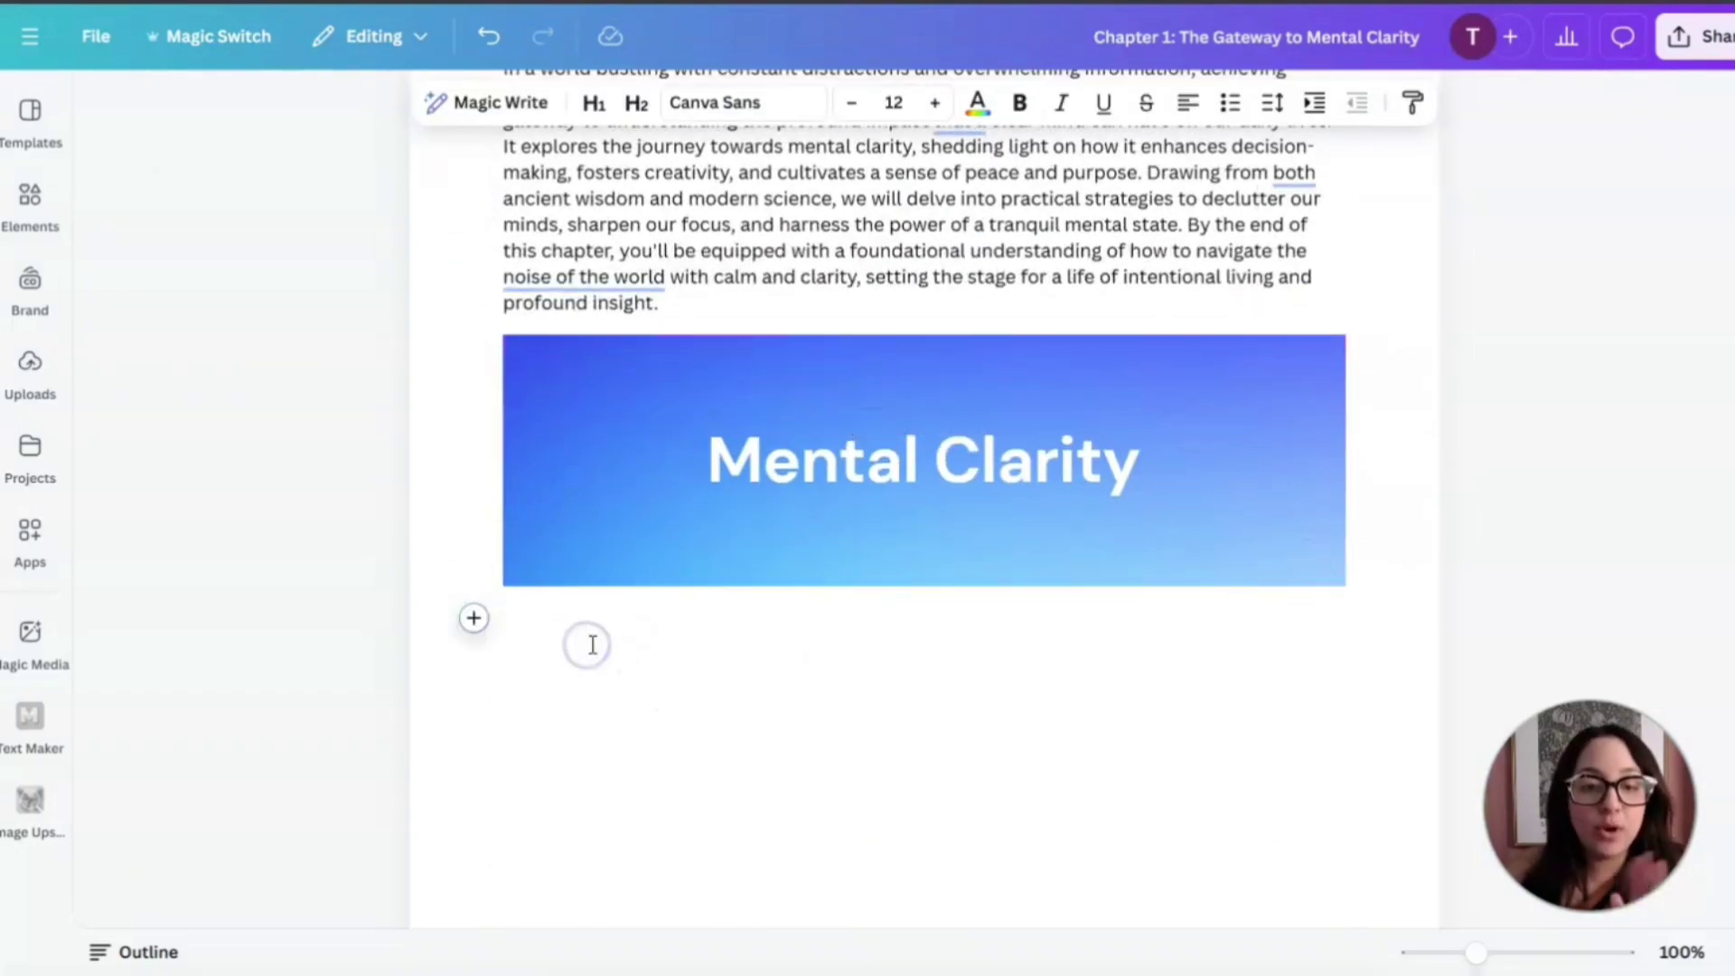
# Turn the empty line into a heading reading 'Chapter 2: Focus' with a body line beneath
pyautogui.click(473, 620)
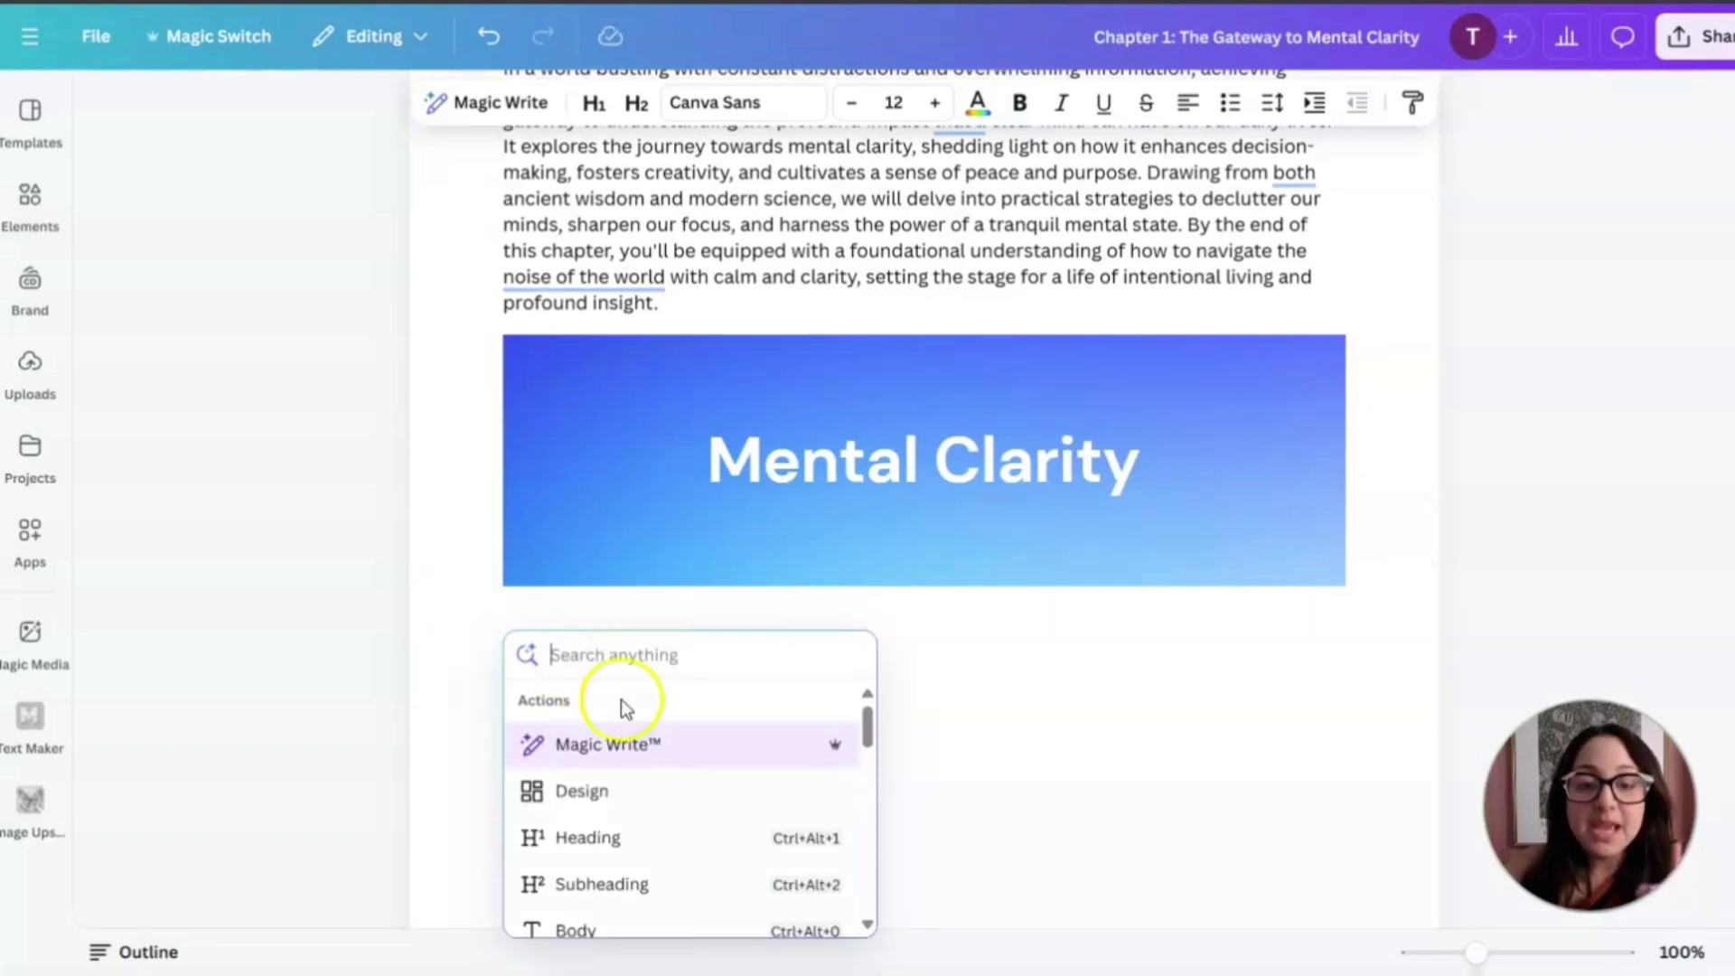
pyautogui.click(579, 842)
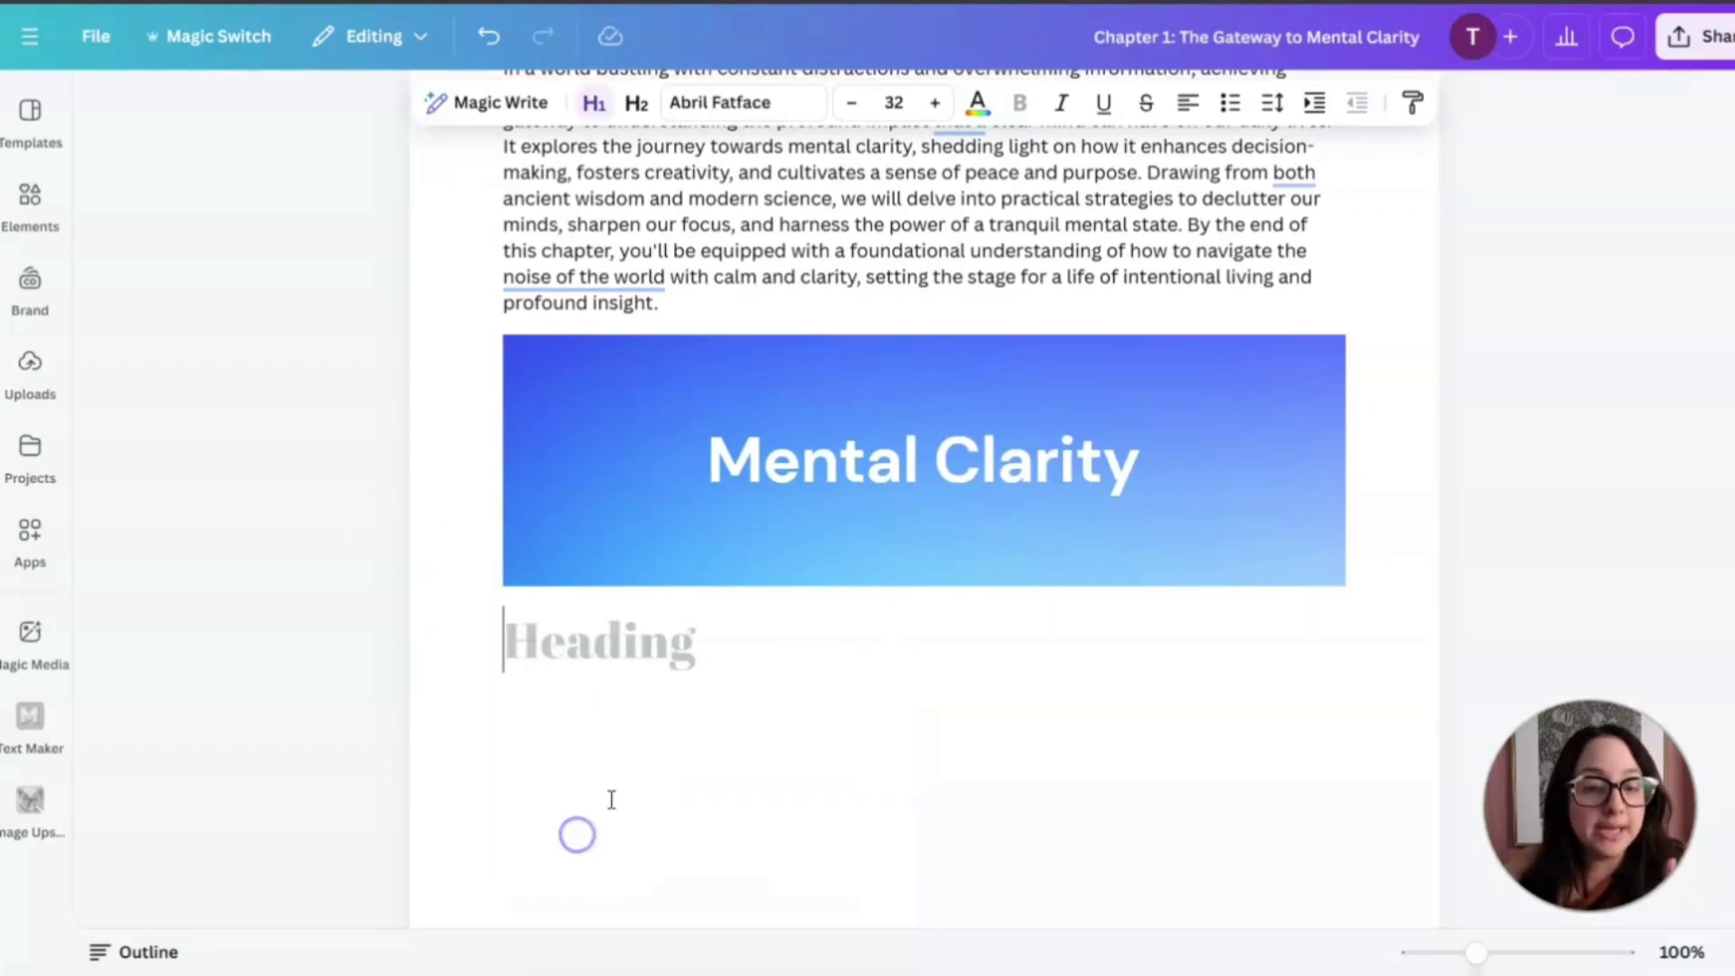
pyautogui.write('Chapter')
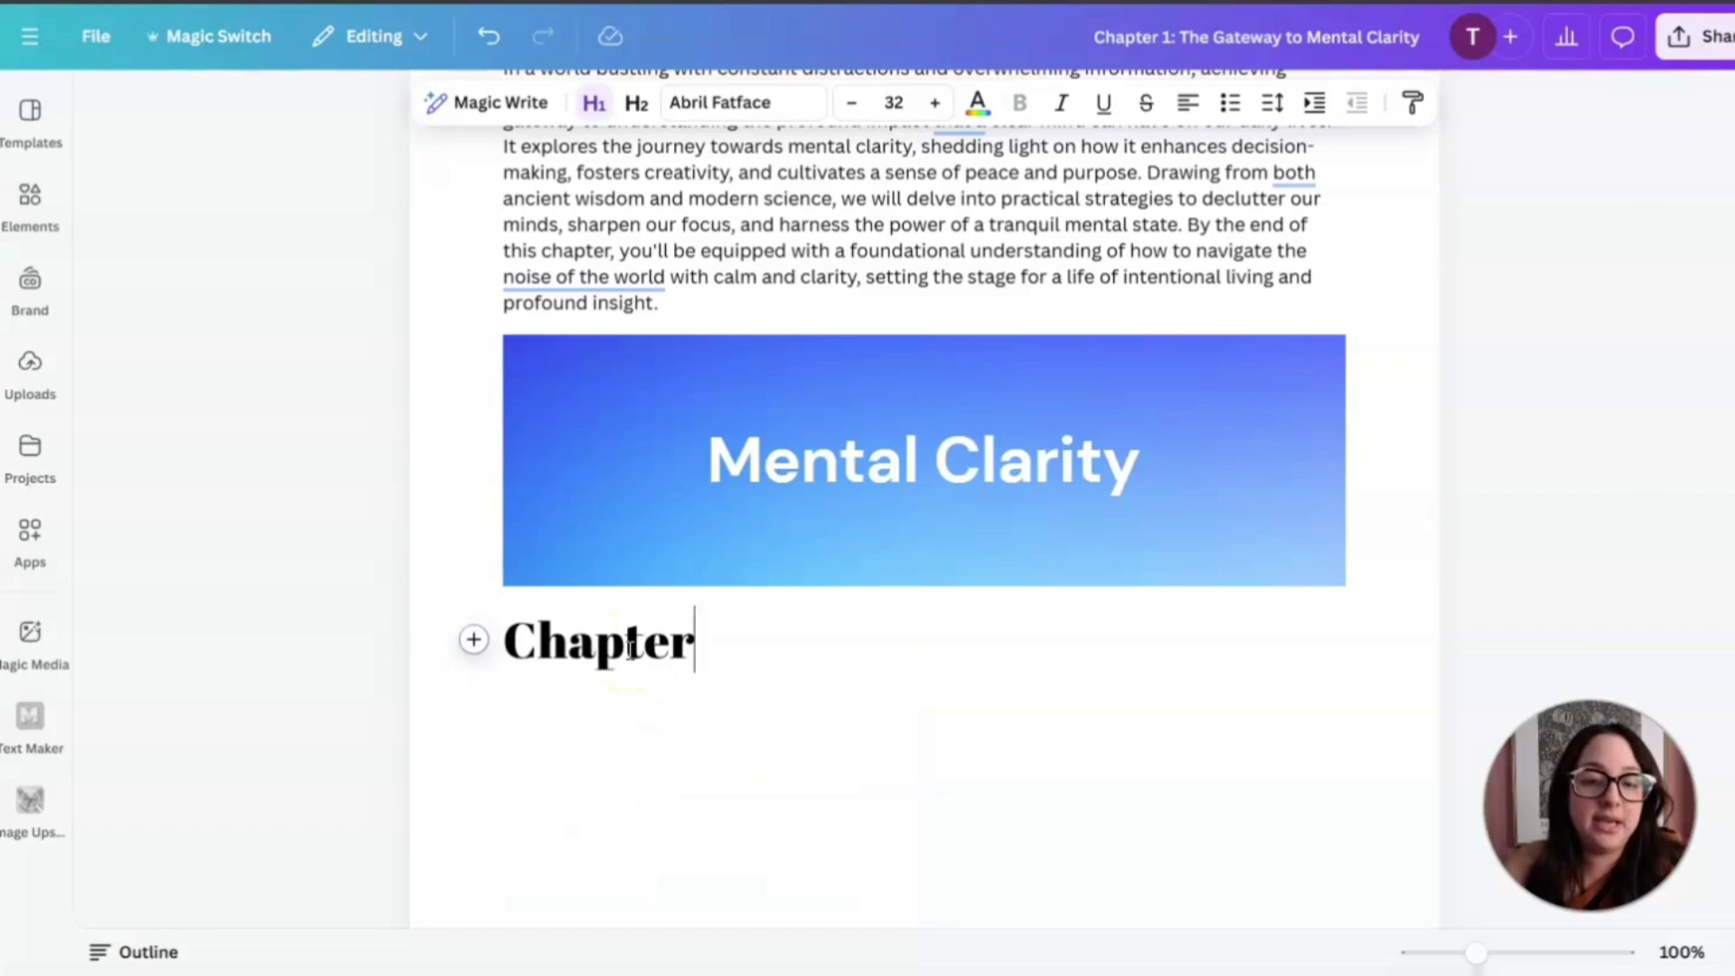
pyautogui.write(' 2')
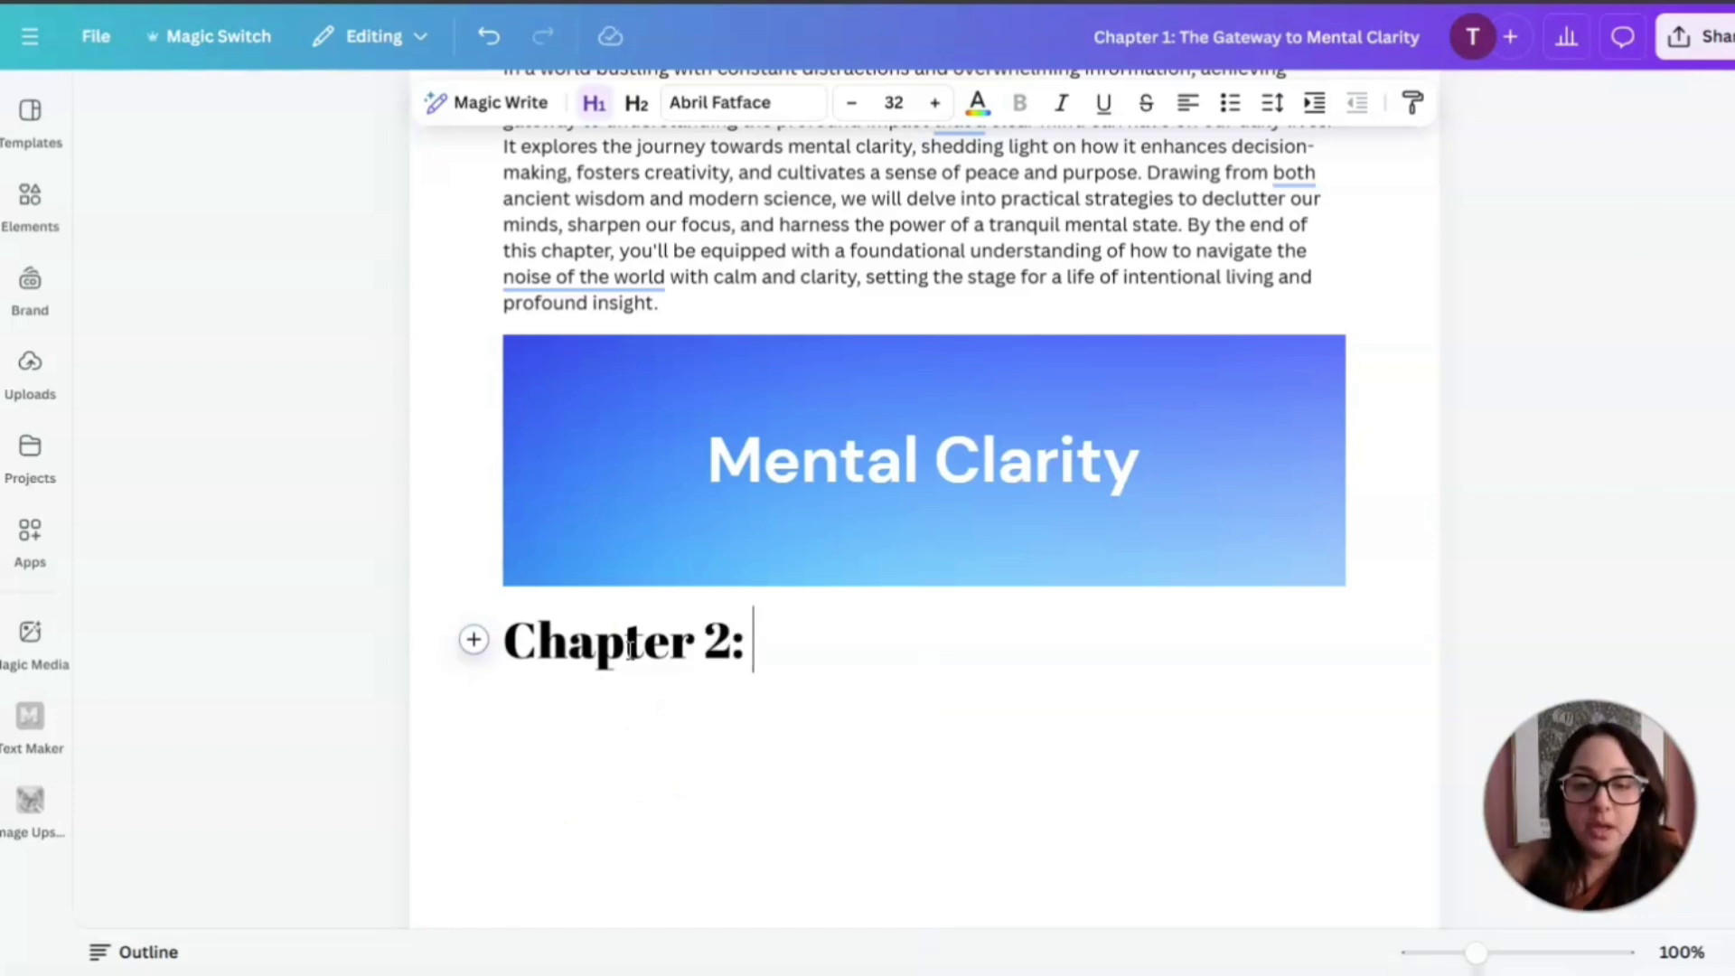
pyautogui.write(': Focus')
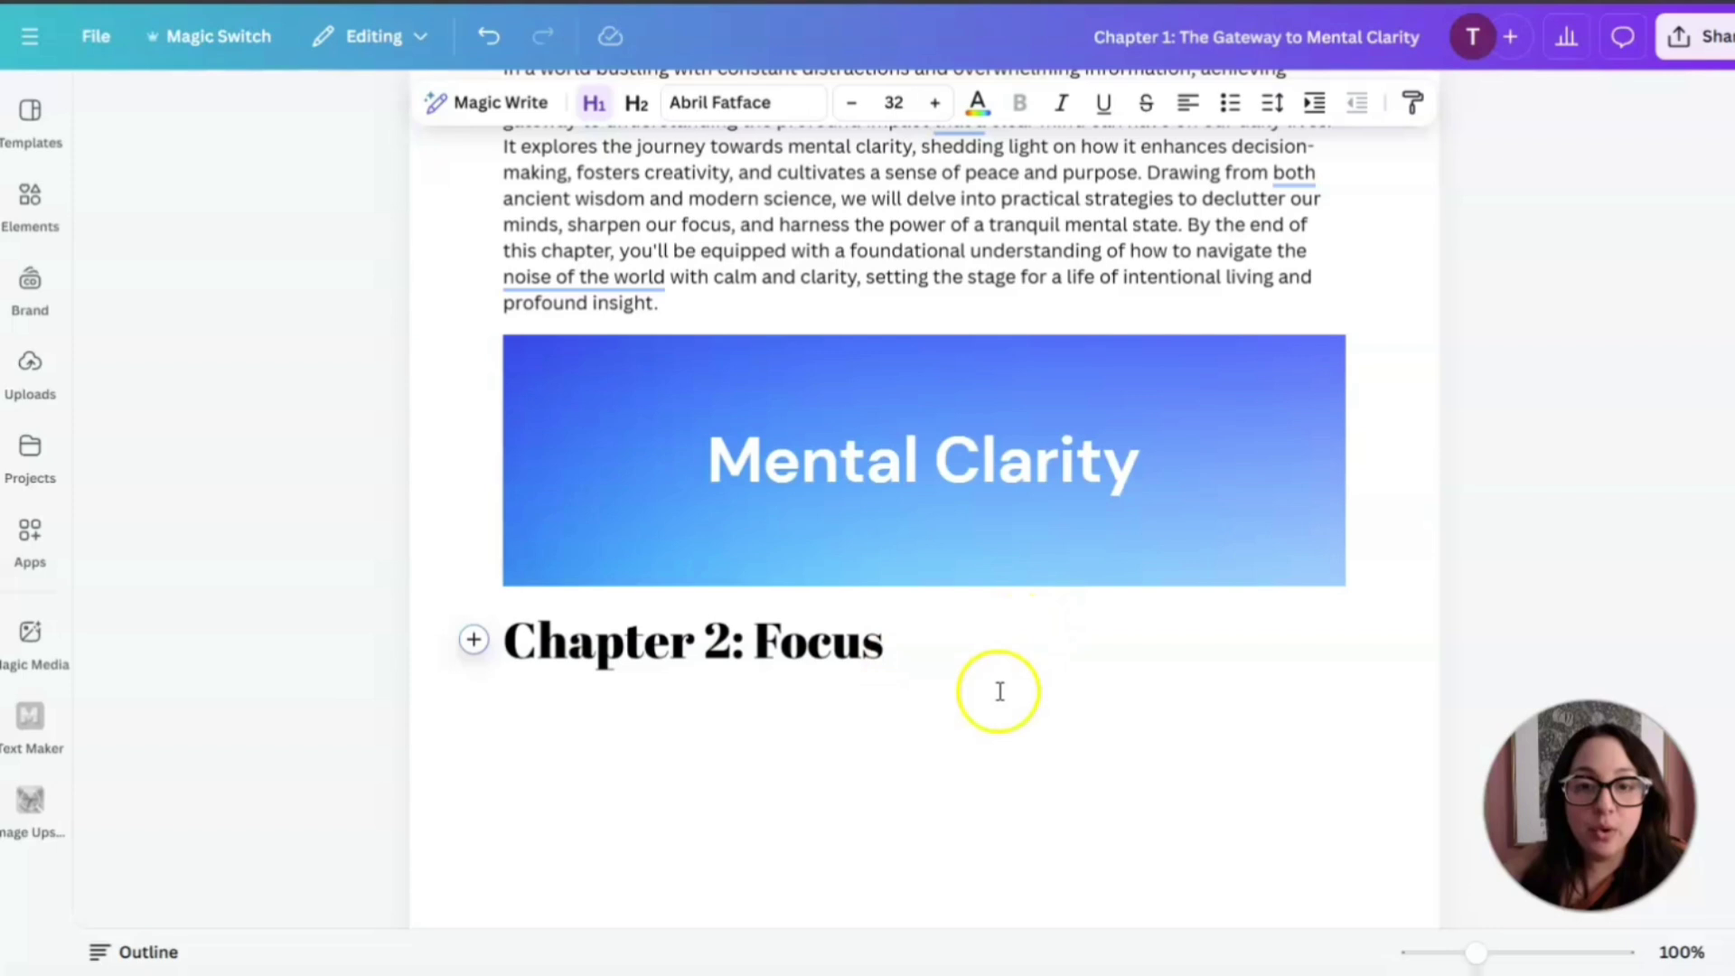
pyautogui.scroll(3, 1000, 695)
pyautogui.scroll(-3, 1026, 709)
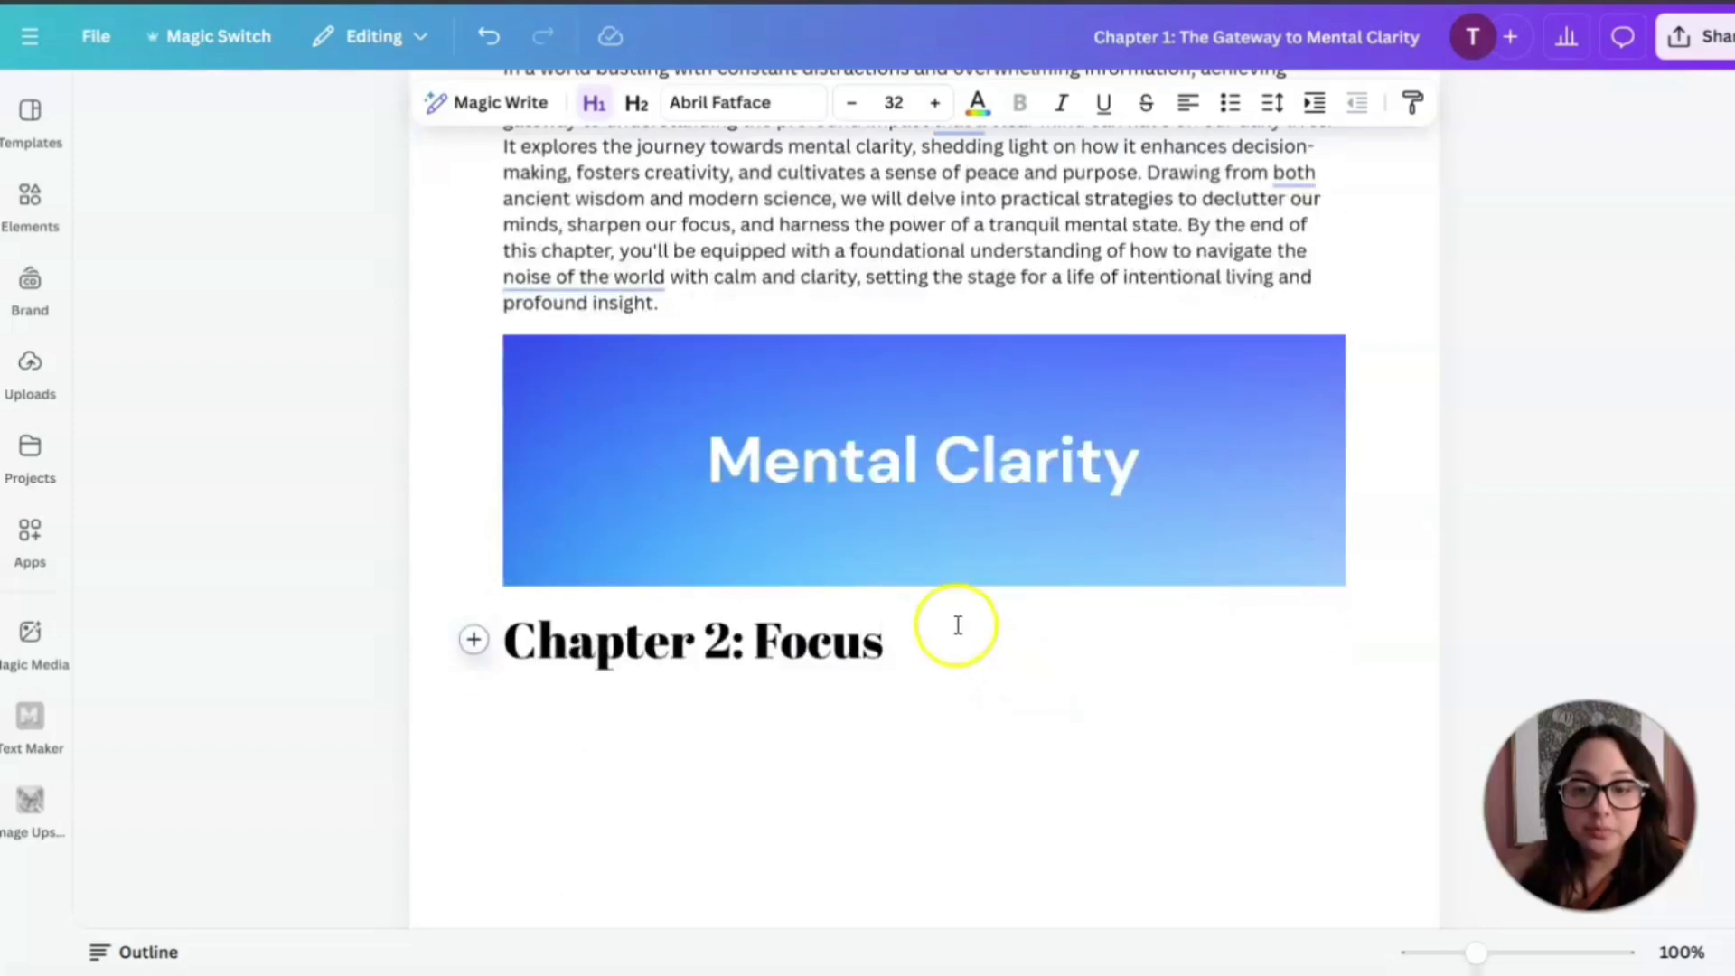
pyautogui.press('Return')
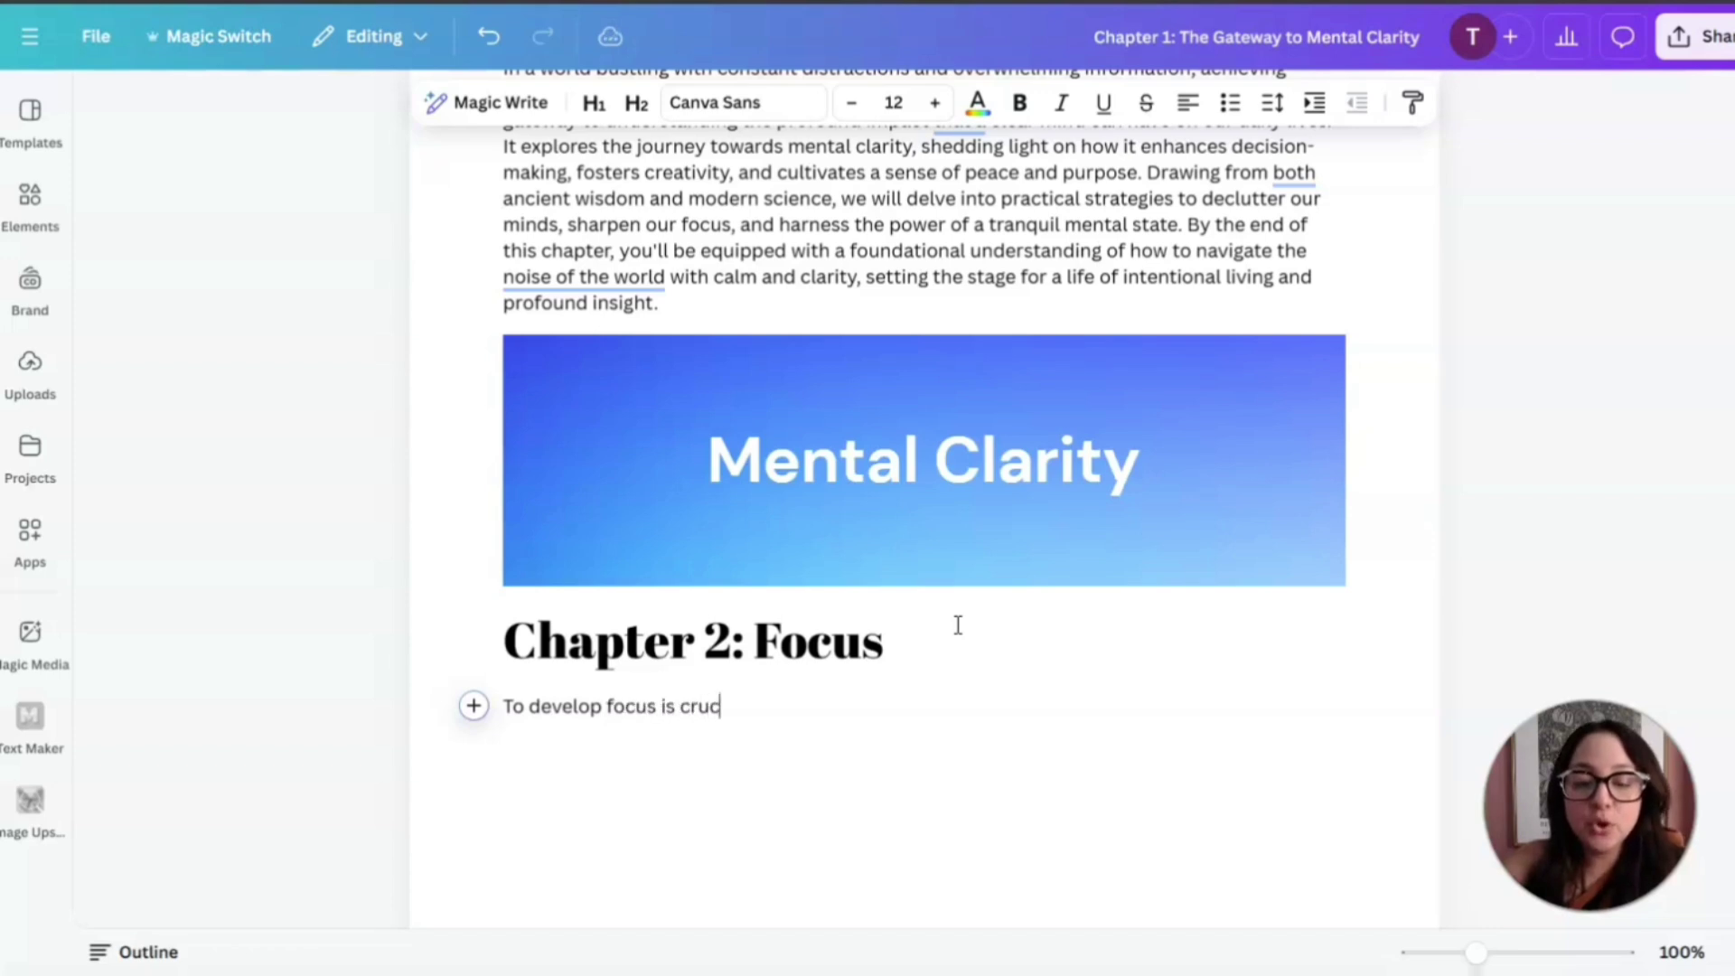
# Select the end of the new sentence 'To develop focus is crucial.' under Chapter 2: Focus
pyautogui.click(842, 708)
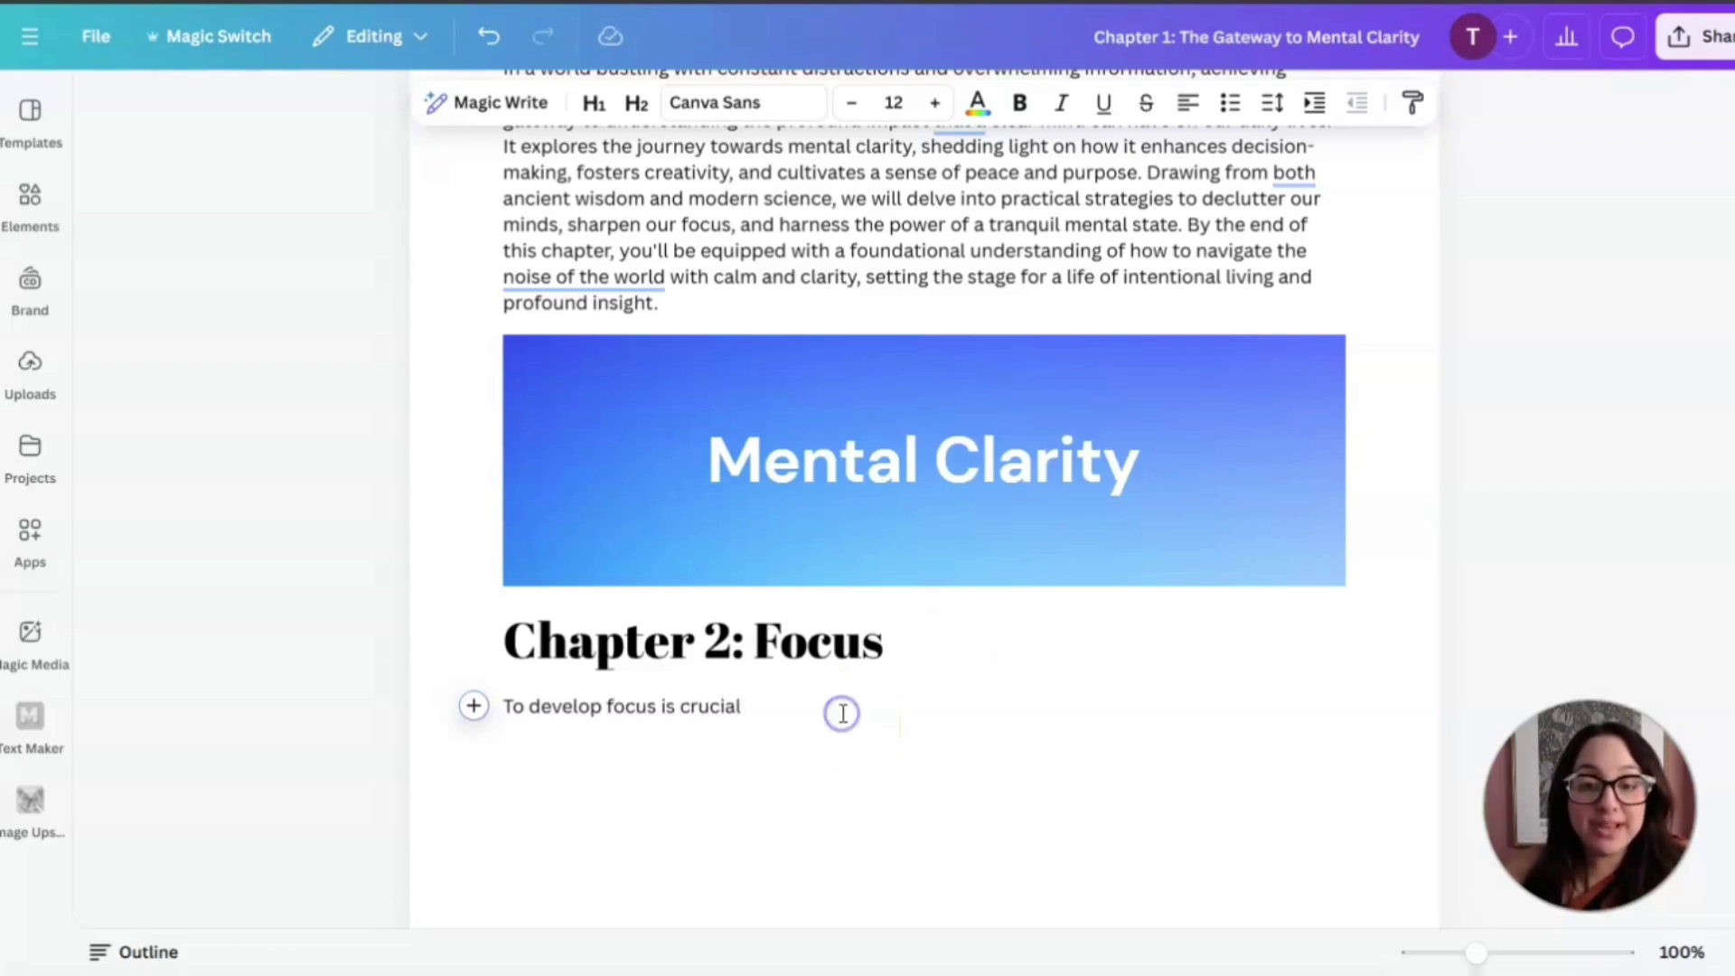
pyautogui.click(767, 709)
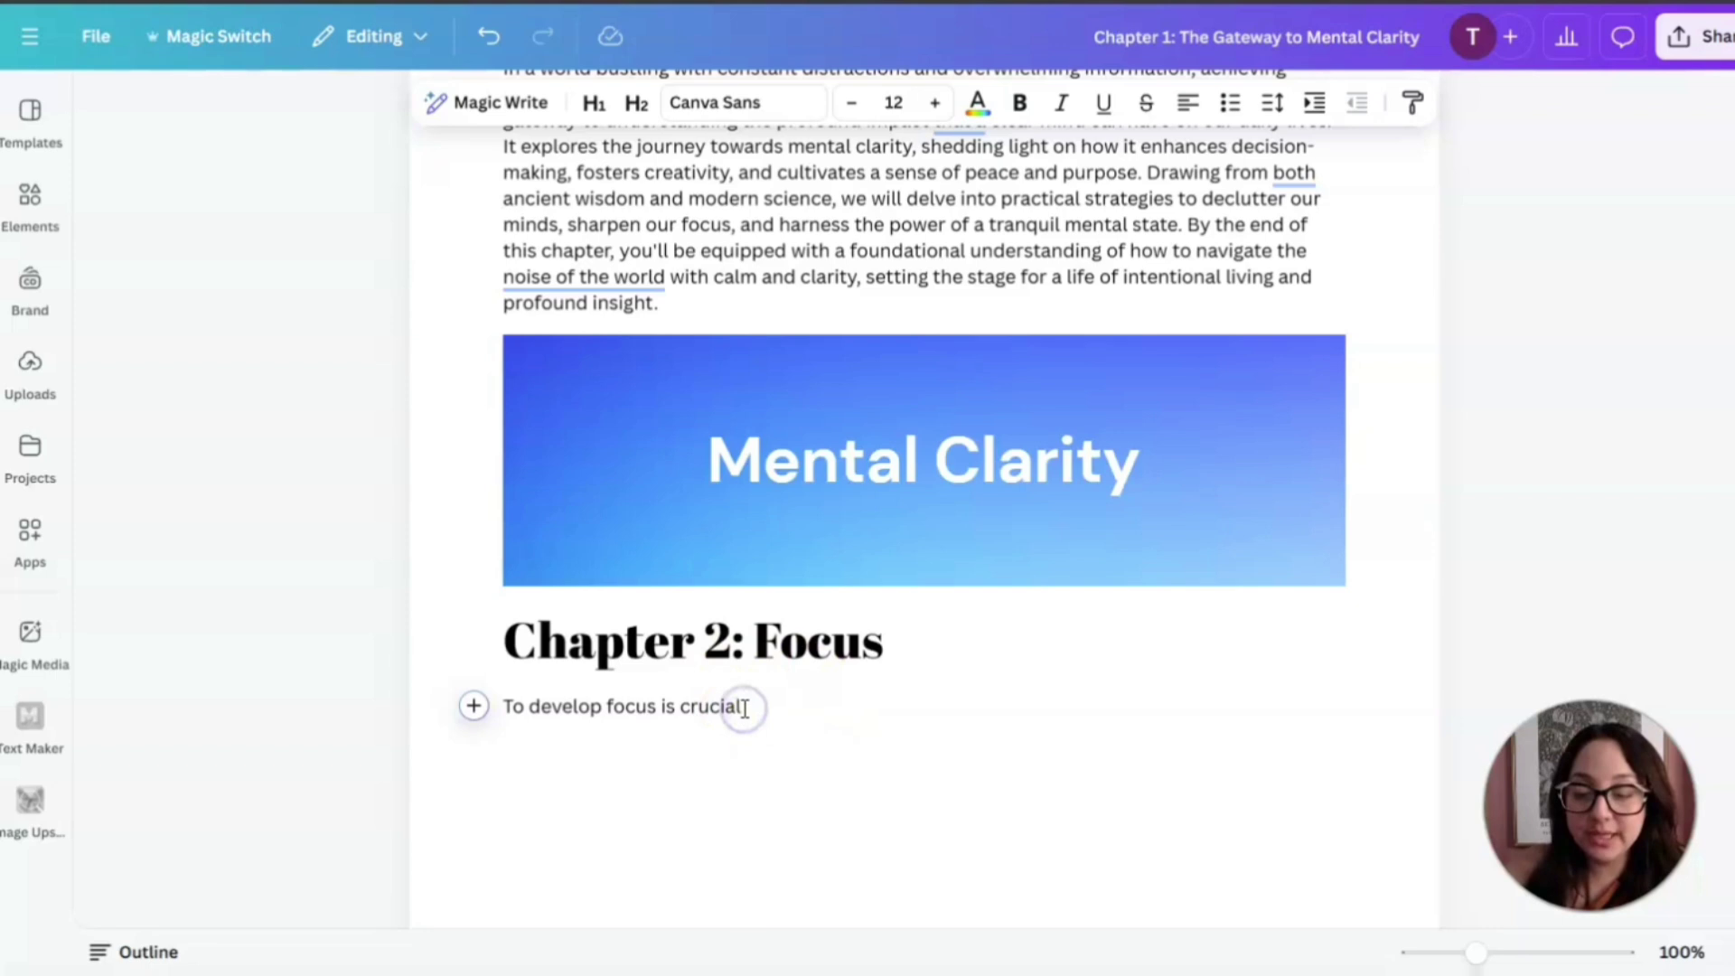
pyautogui.doubleClick(745, 707)
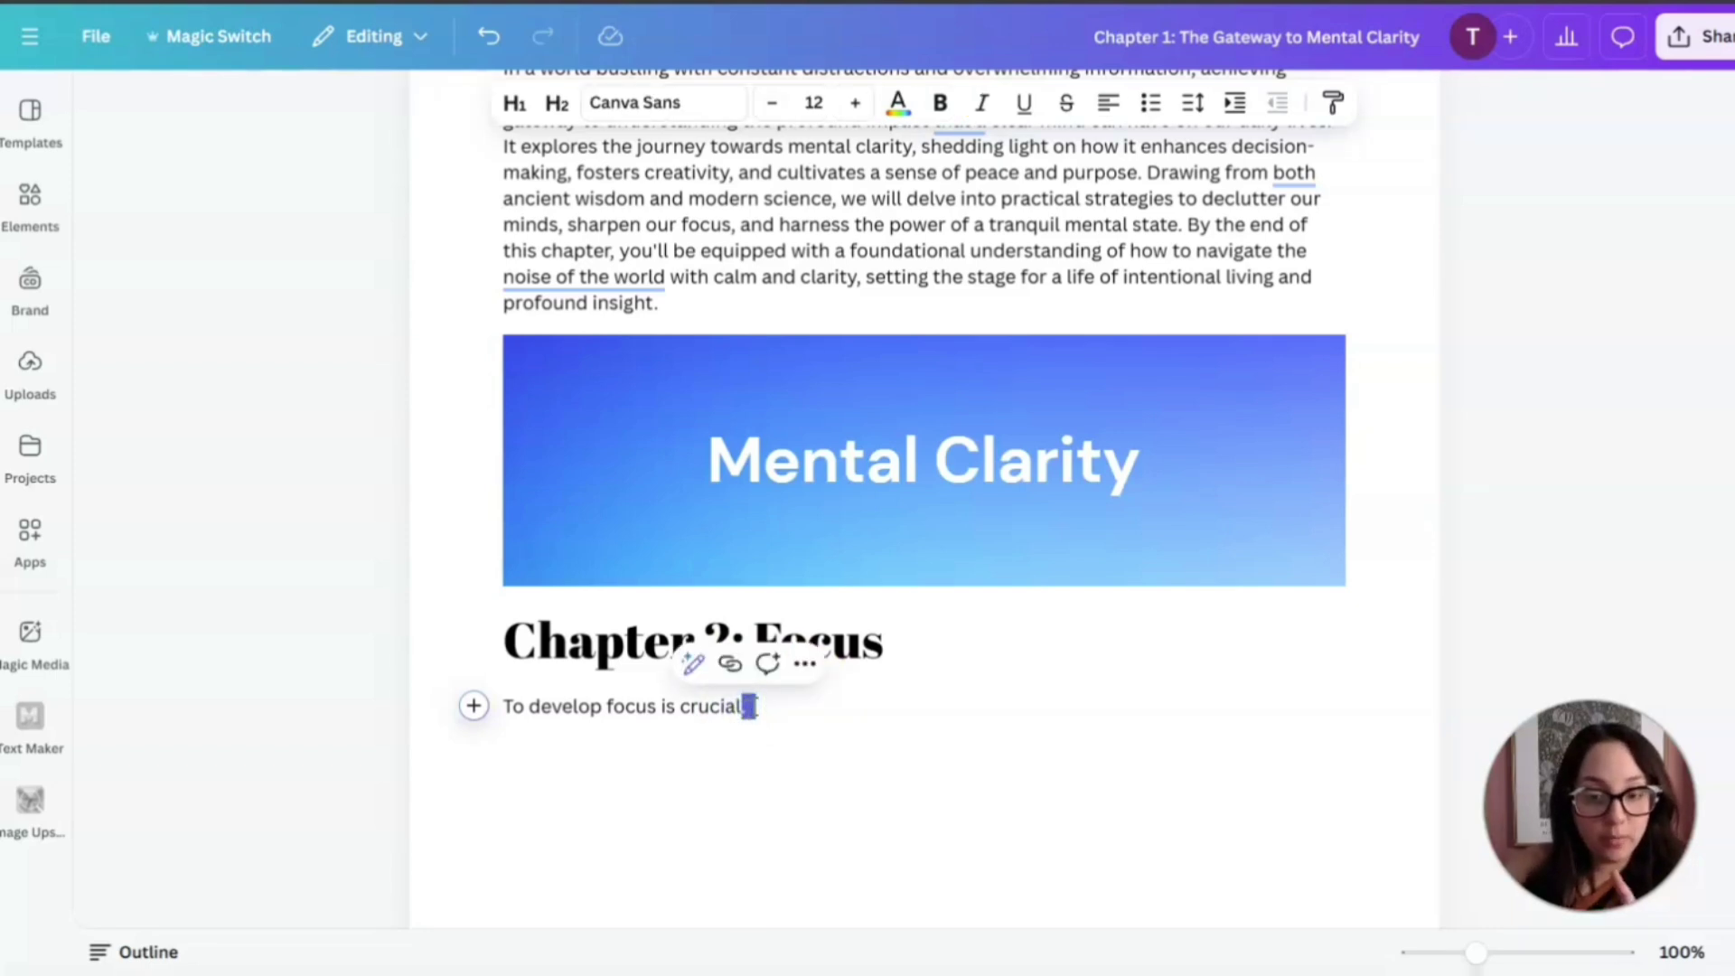
# Use Magic Write's Continue writing to insert three paragraphs on mastering focus after the opening sentence
pyautogui.click(694, 666)
pyautogui.click(693, 667)
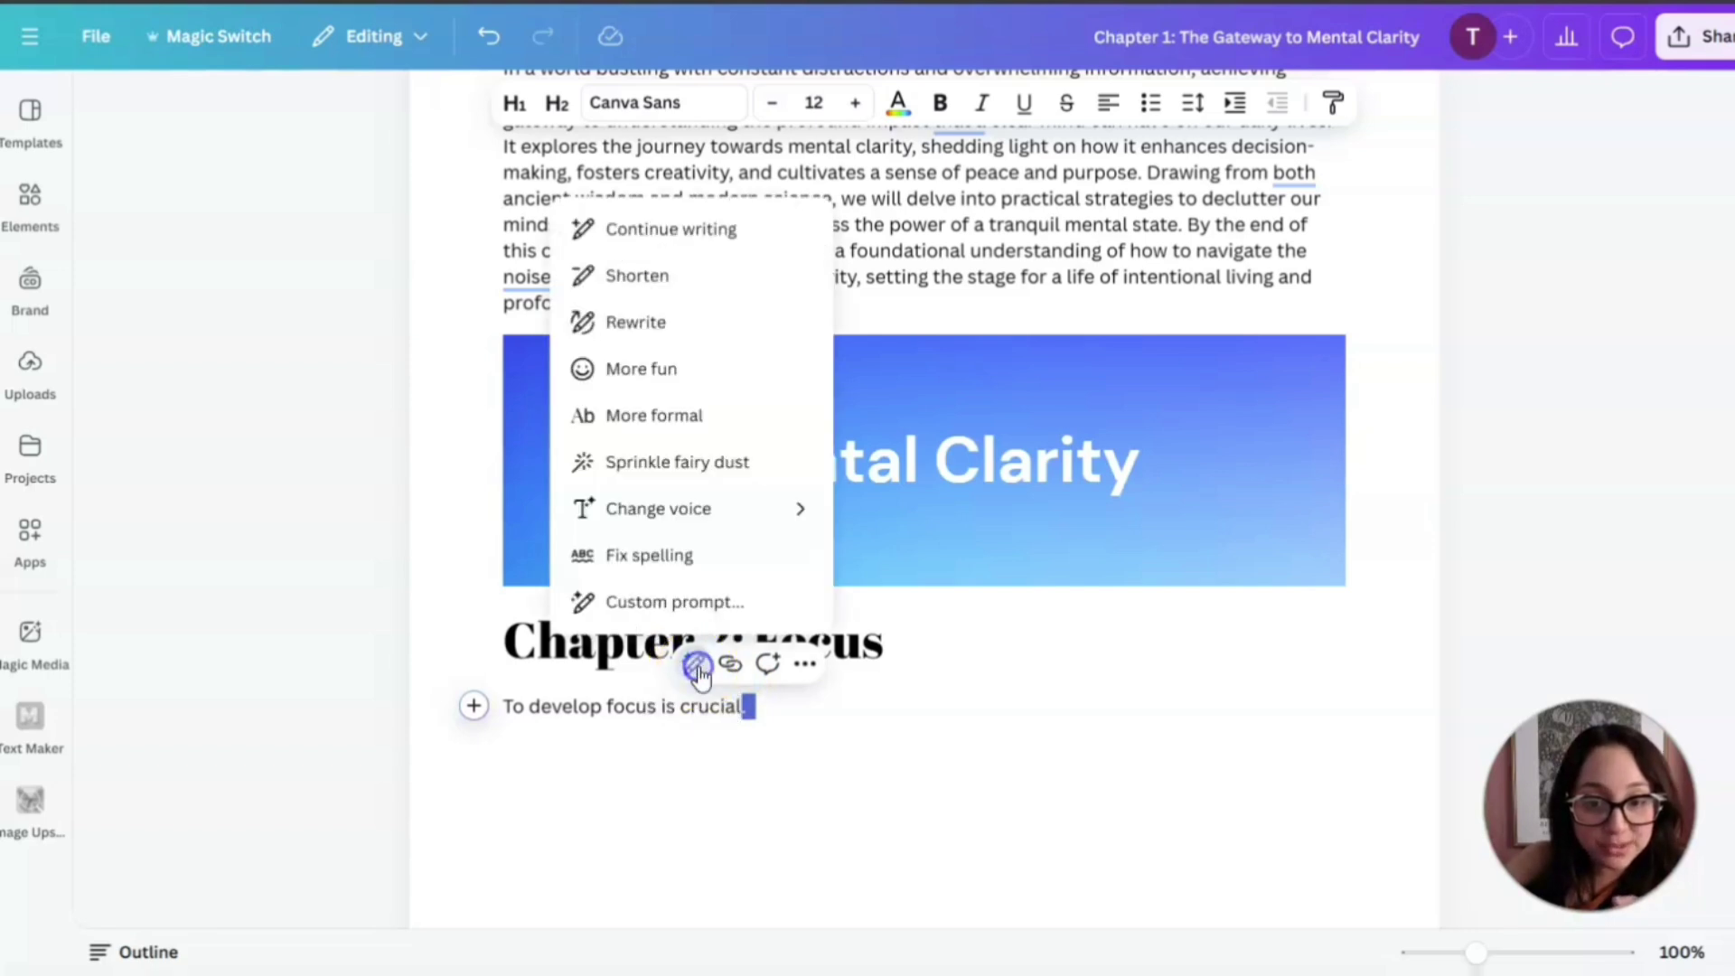
pyautogui.click(692, 602)
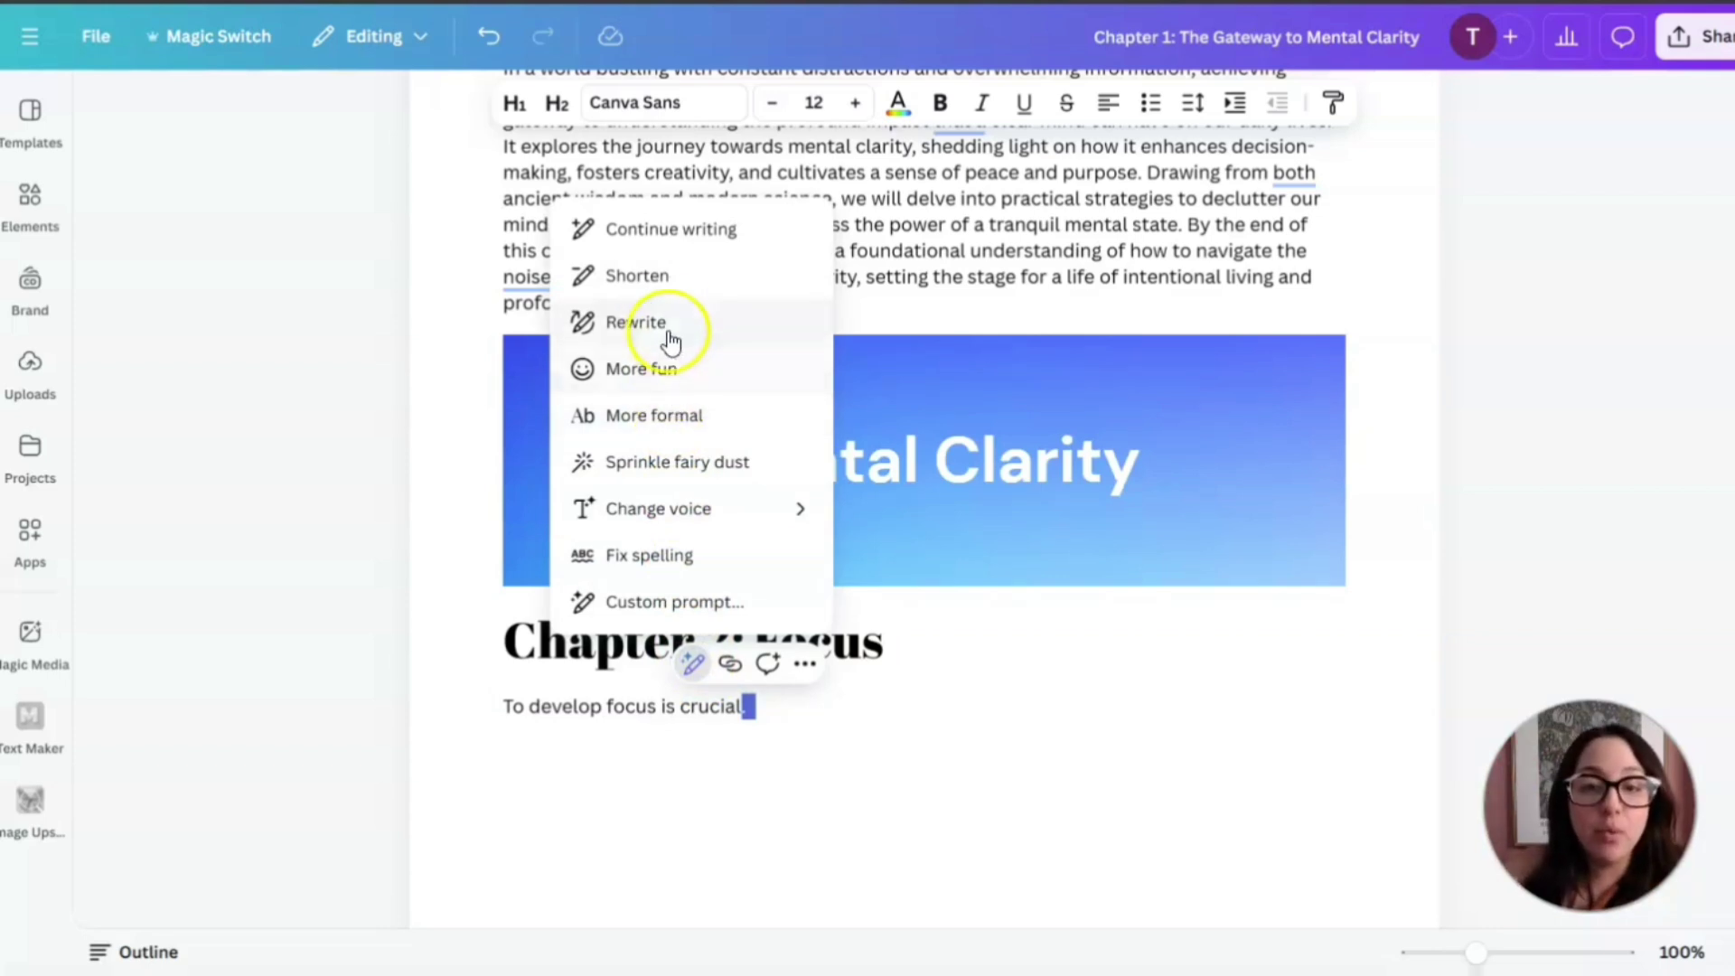
pyautogui.click(662, 233)
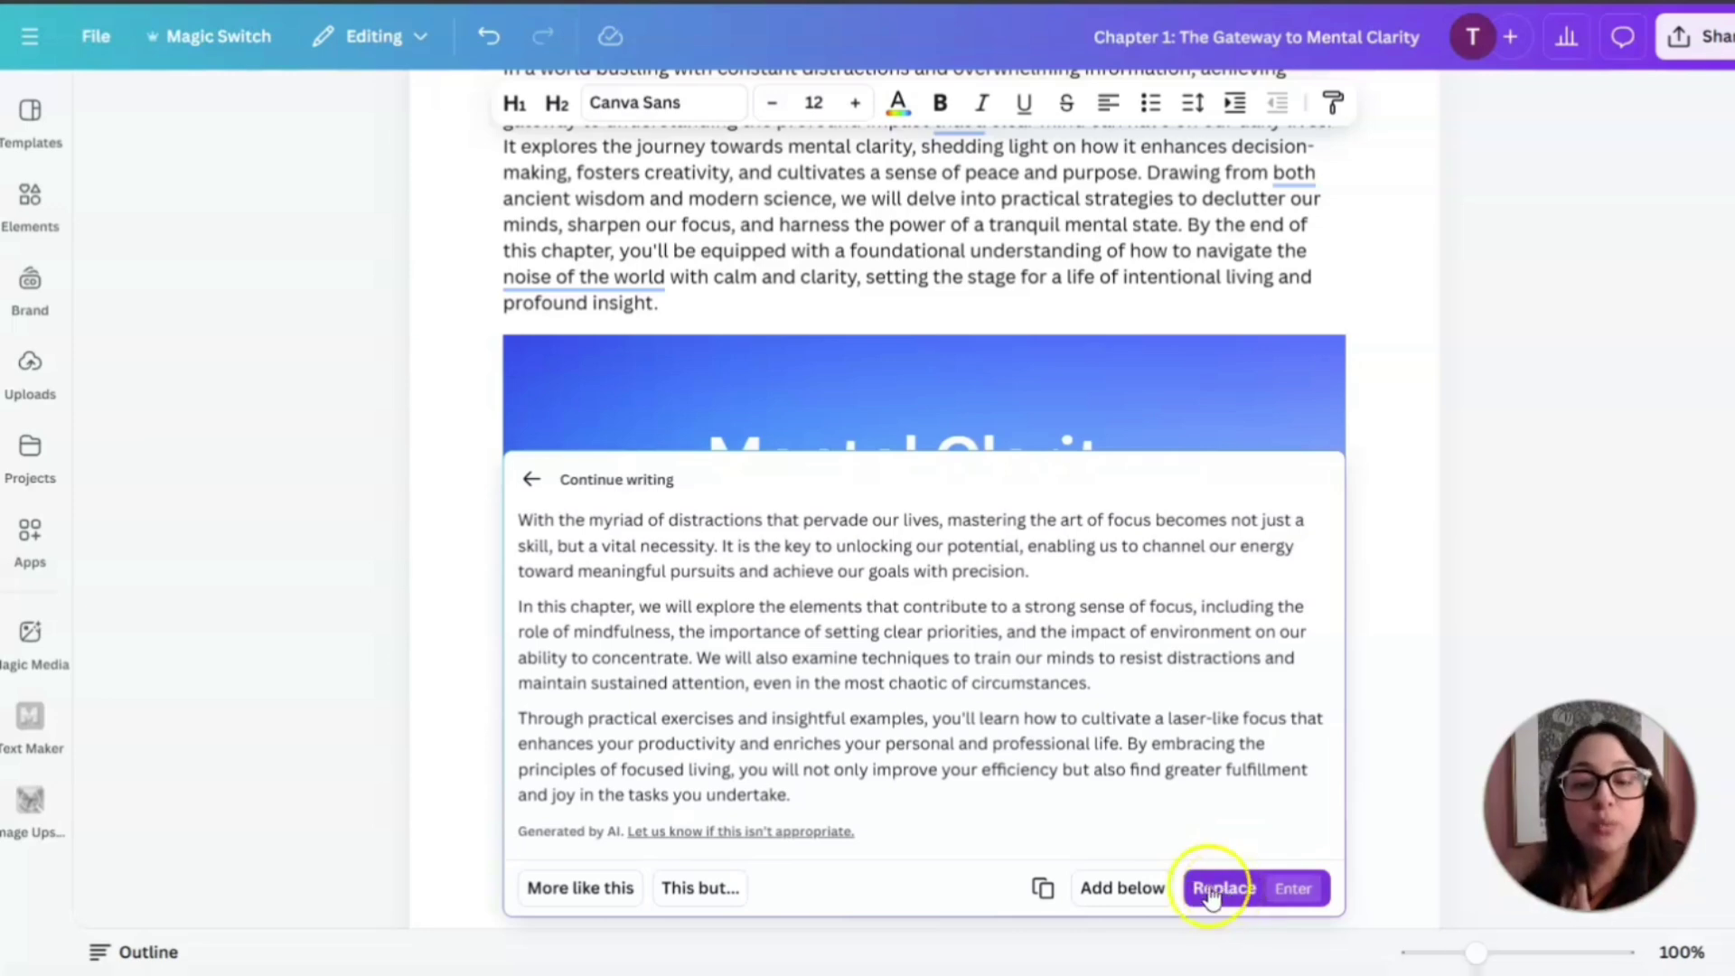
pyautogui.click(1121, 895)
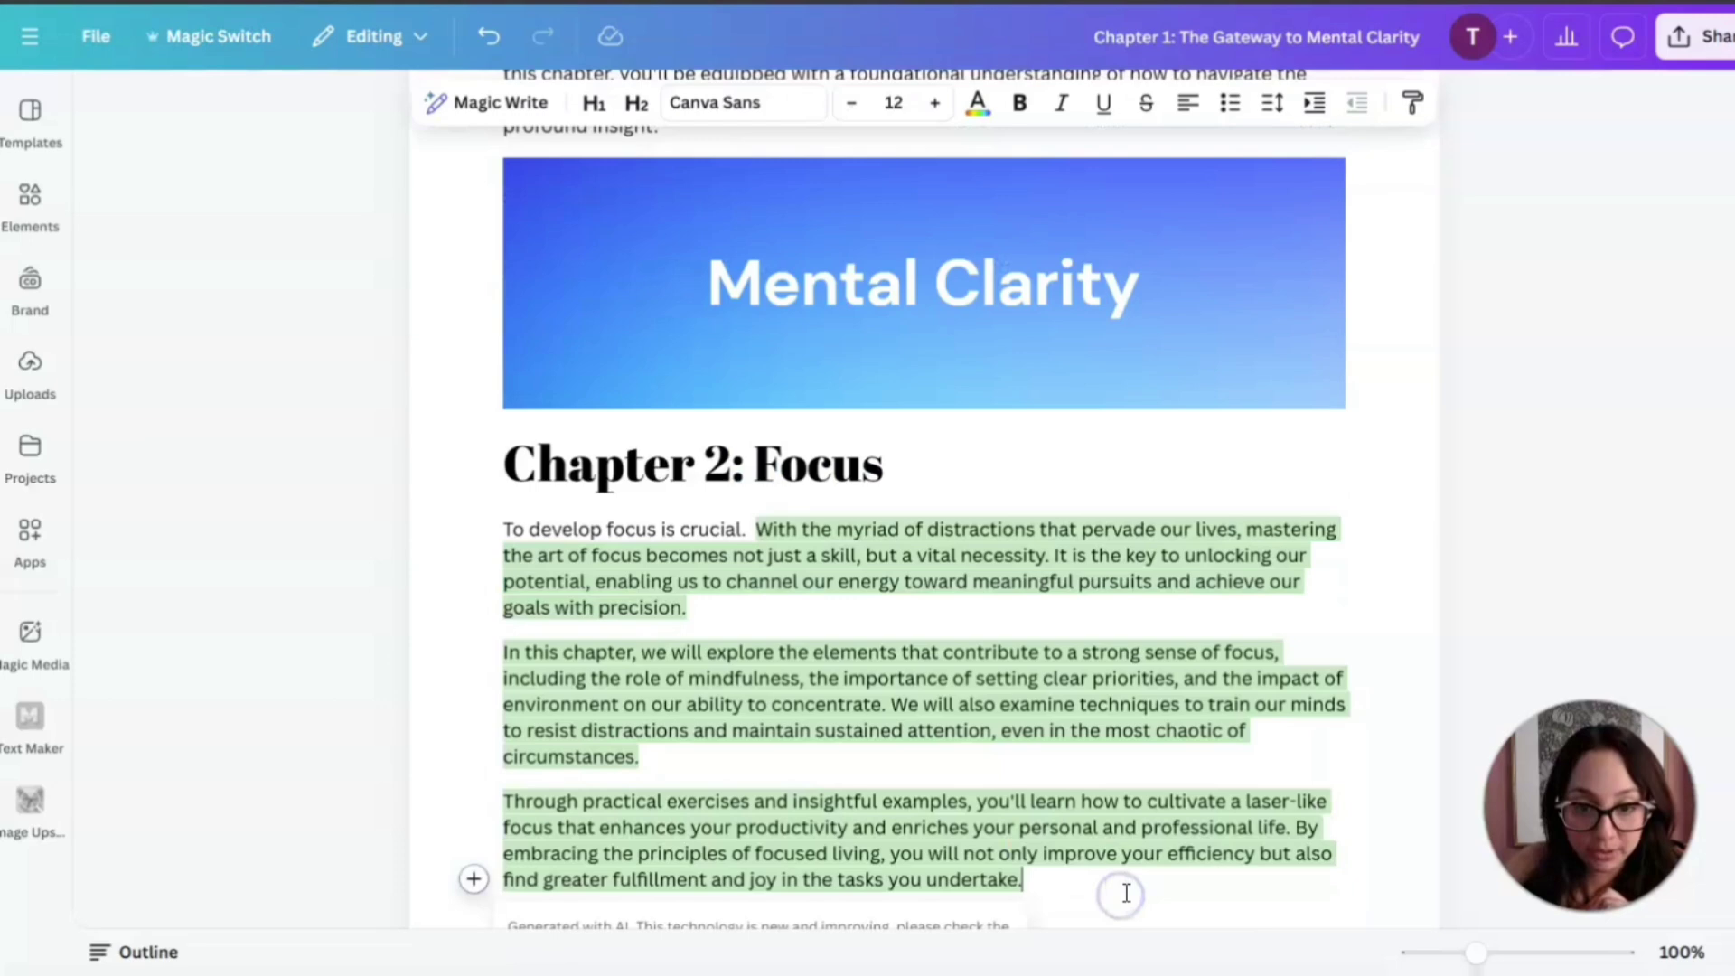
pyautogui.click(834, 465)
# Select all Chapter 2 paragraphs and replace them with Magic Write's 'More fun' rewrite
pyautogui.click(762, 528)
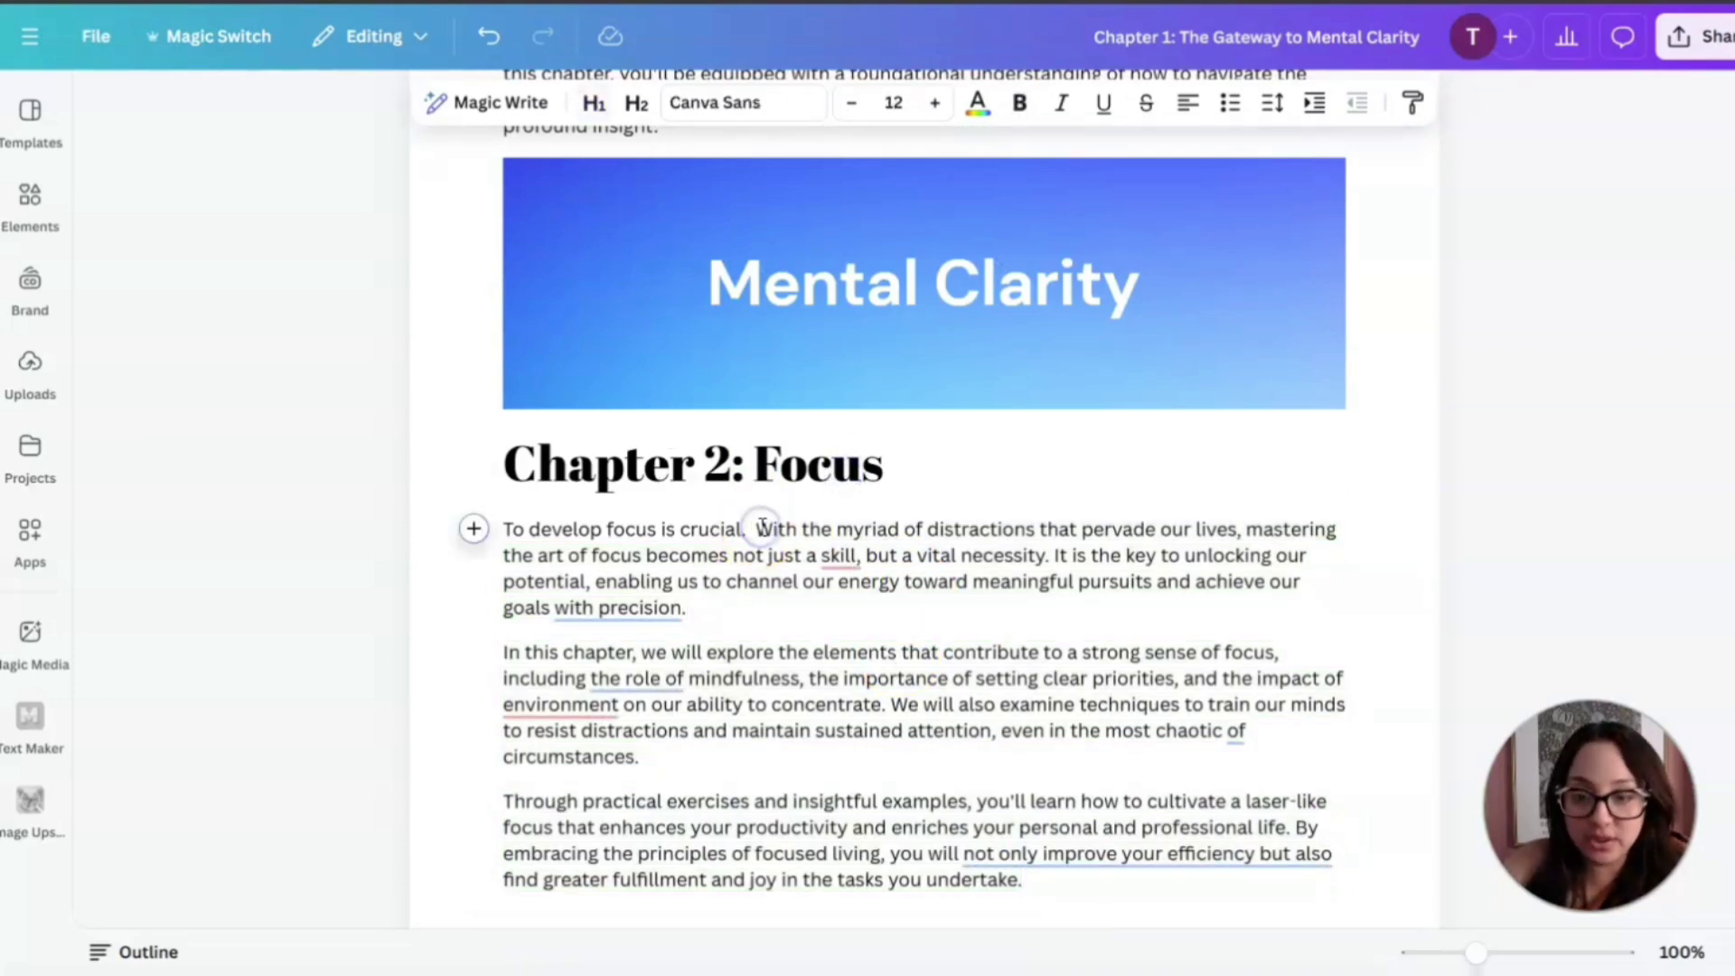
pyautogui.scroll(-2, 904, 633)
pyautogui.click(1055, 720)
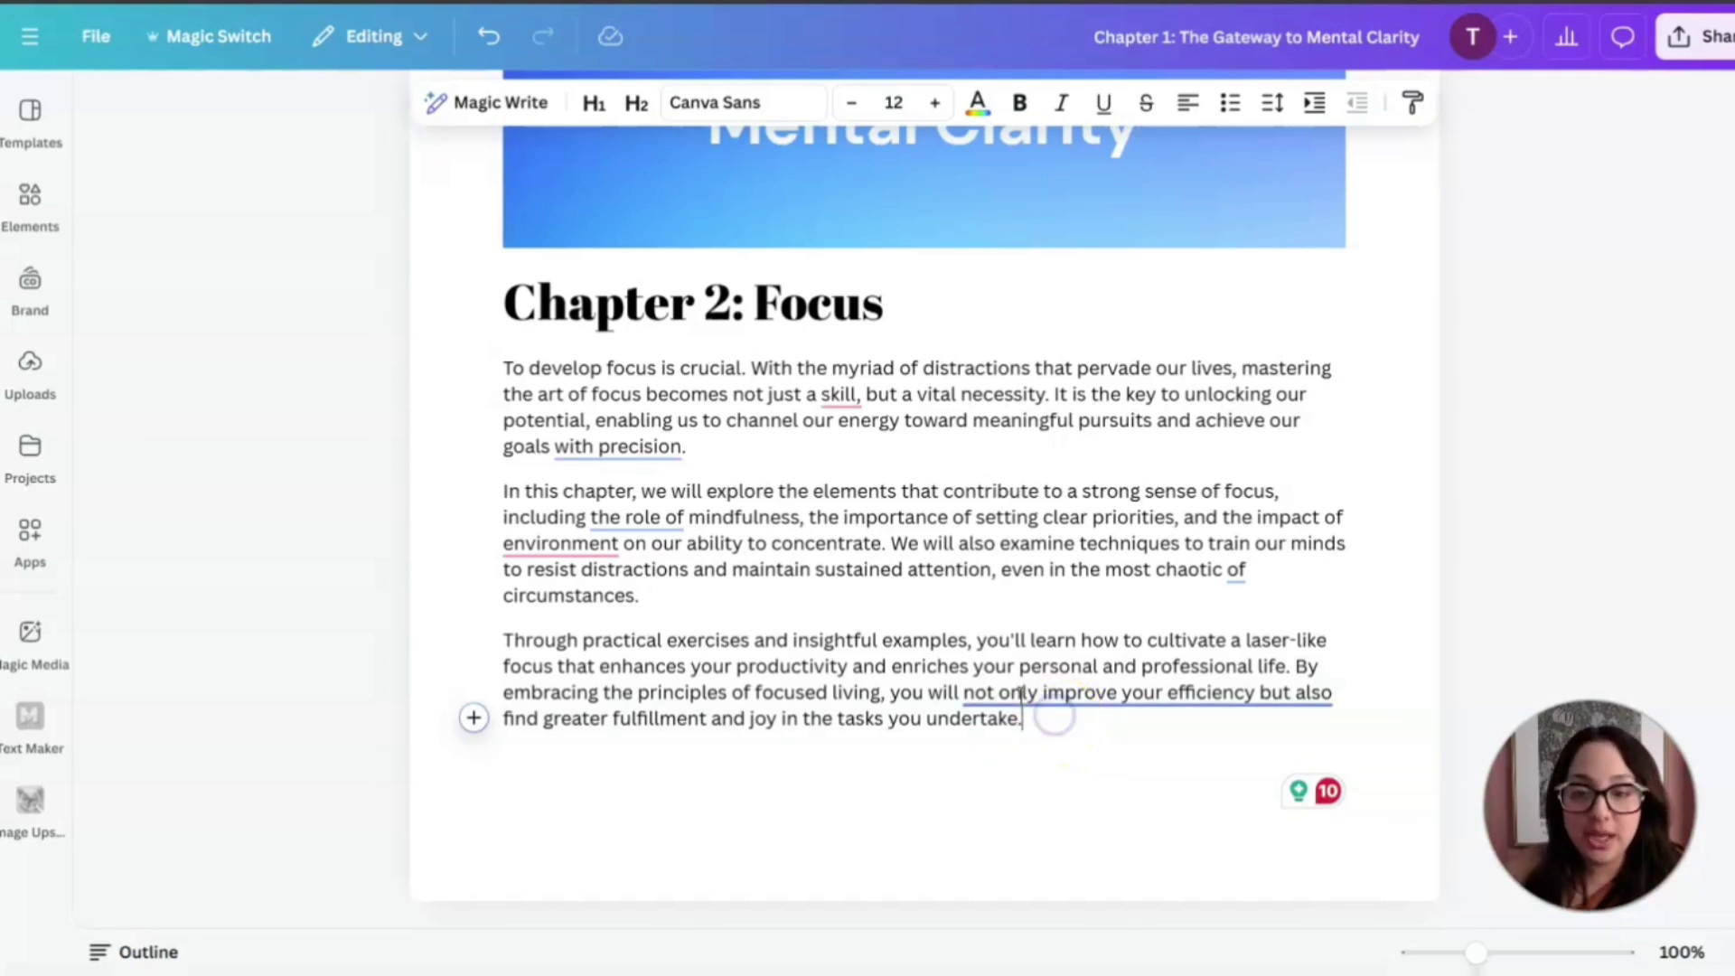
pyautogui.moveTo(1026, 716)
pyautogui.click(1027, 640)
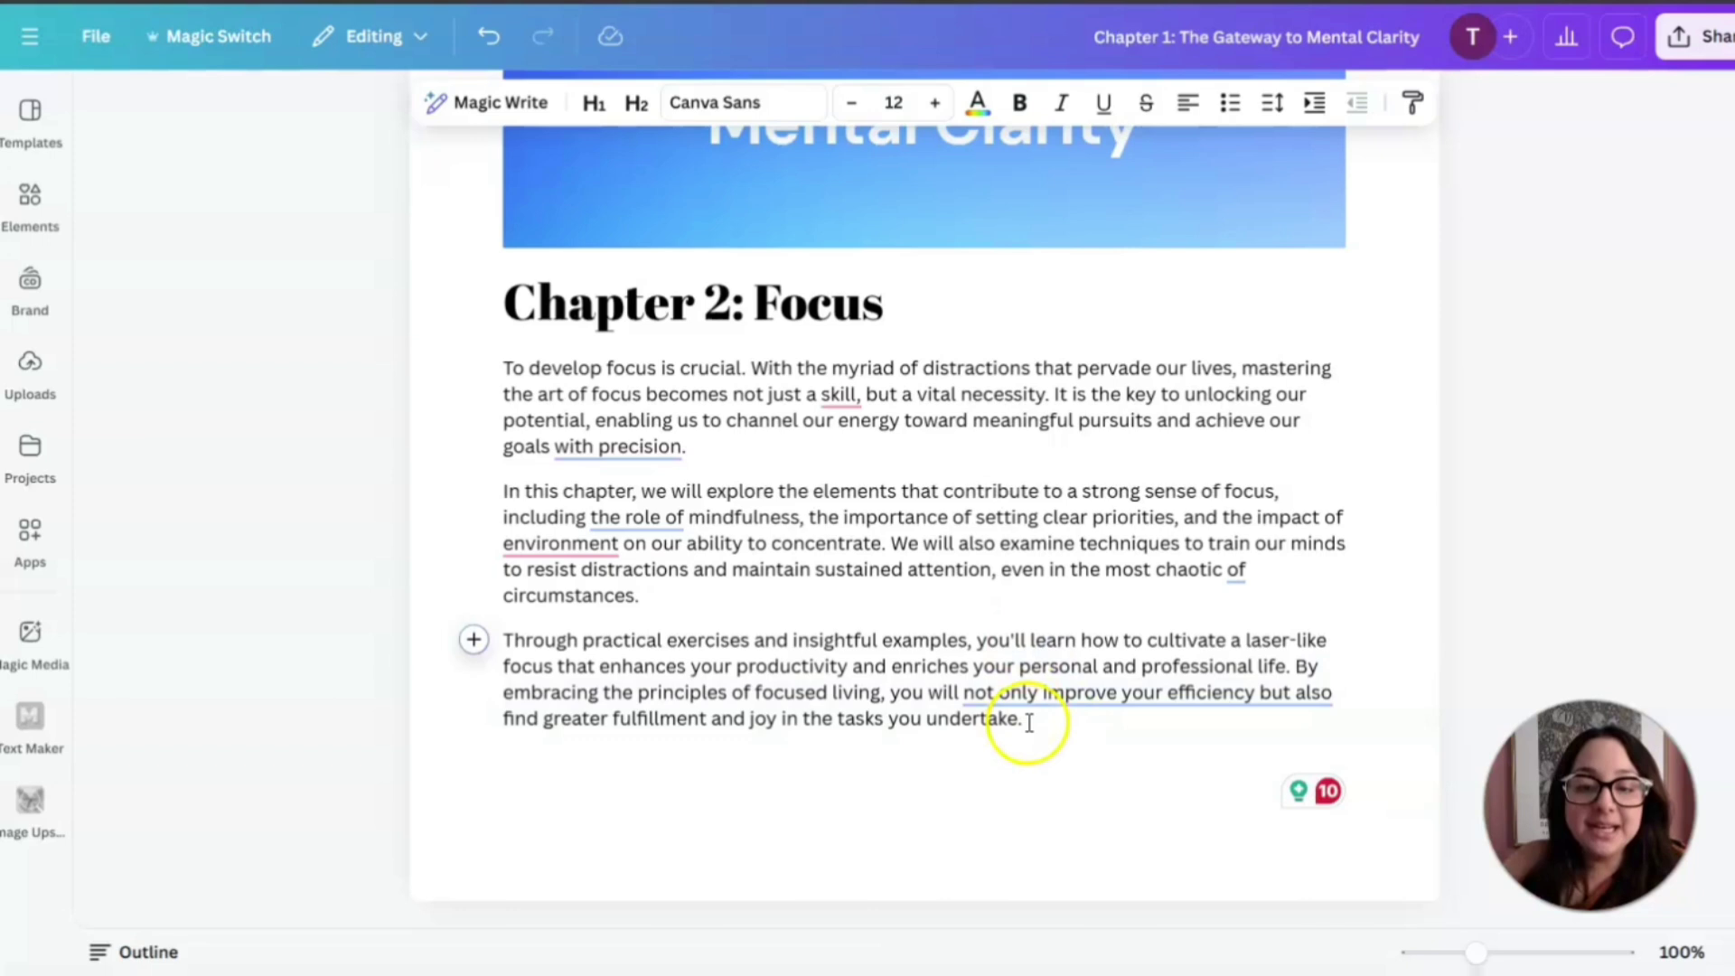
pyautogui.moveTo(1027, 720); pyautogui.dragTo(488, 369)
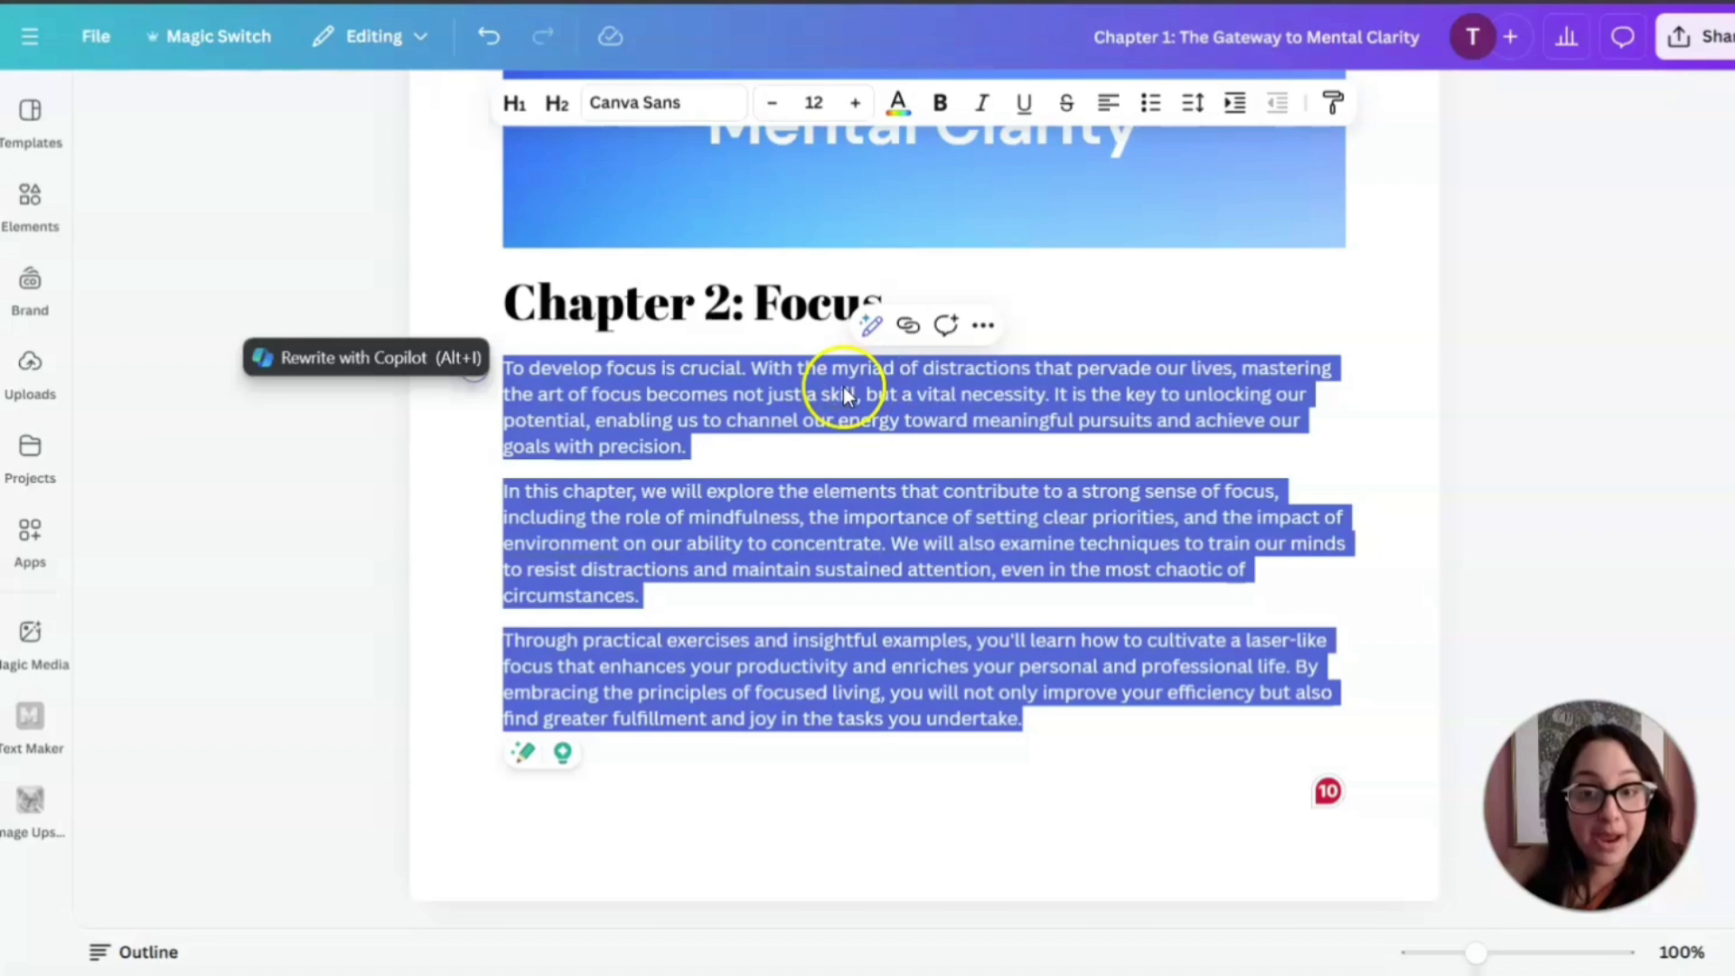
pyautogui.click(874, 327)
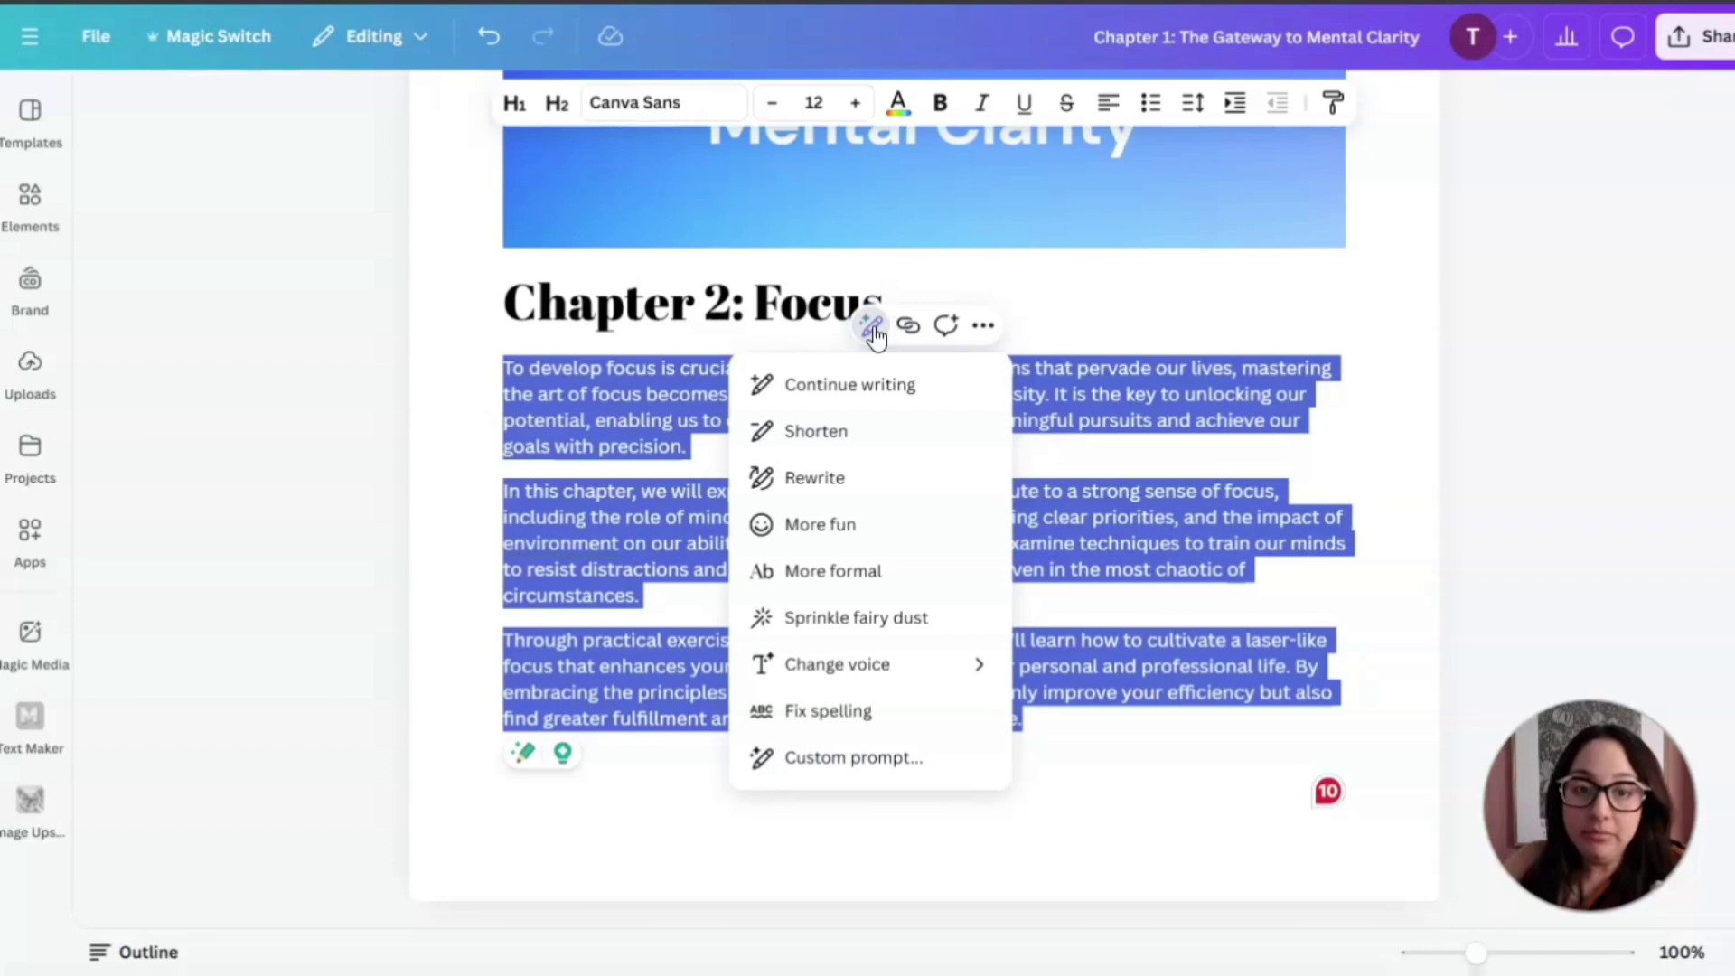
pyautogui.click(813, 479)
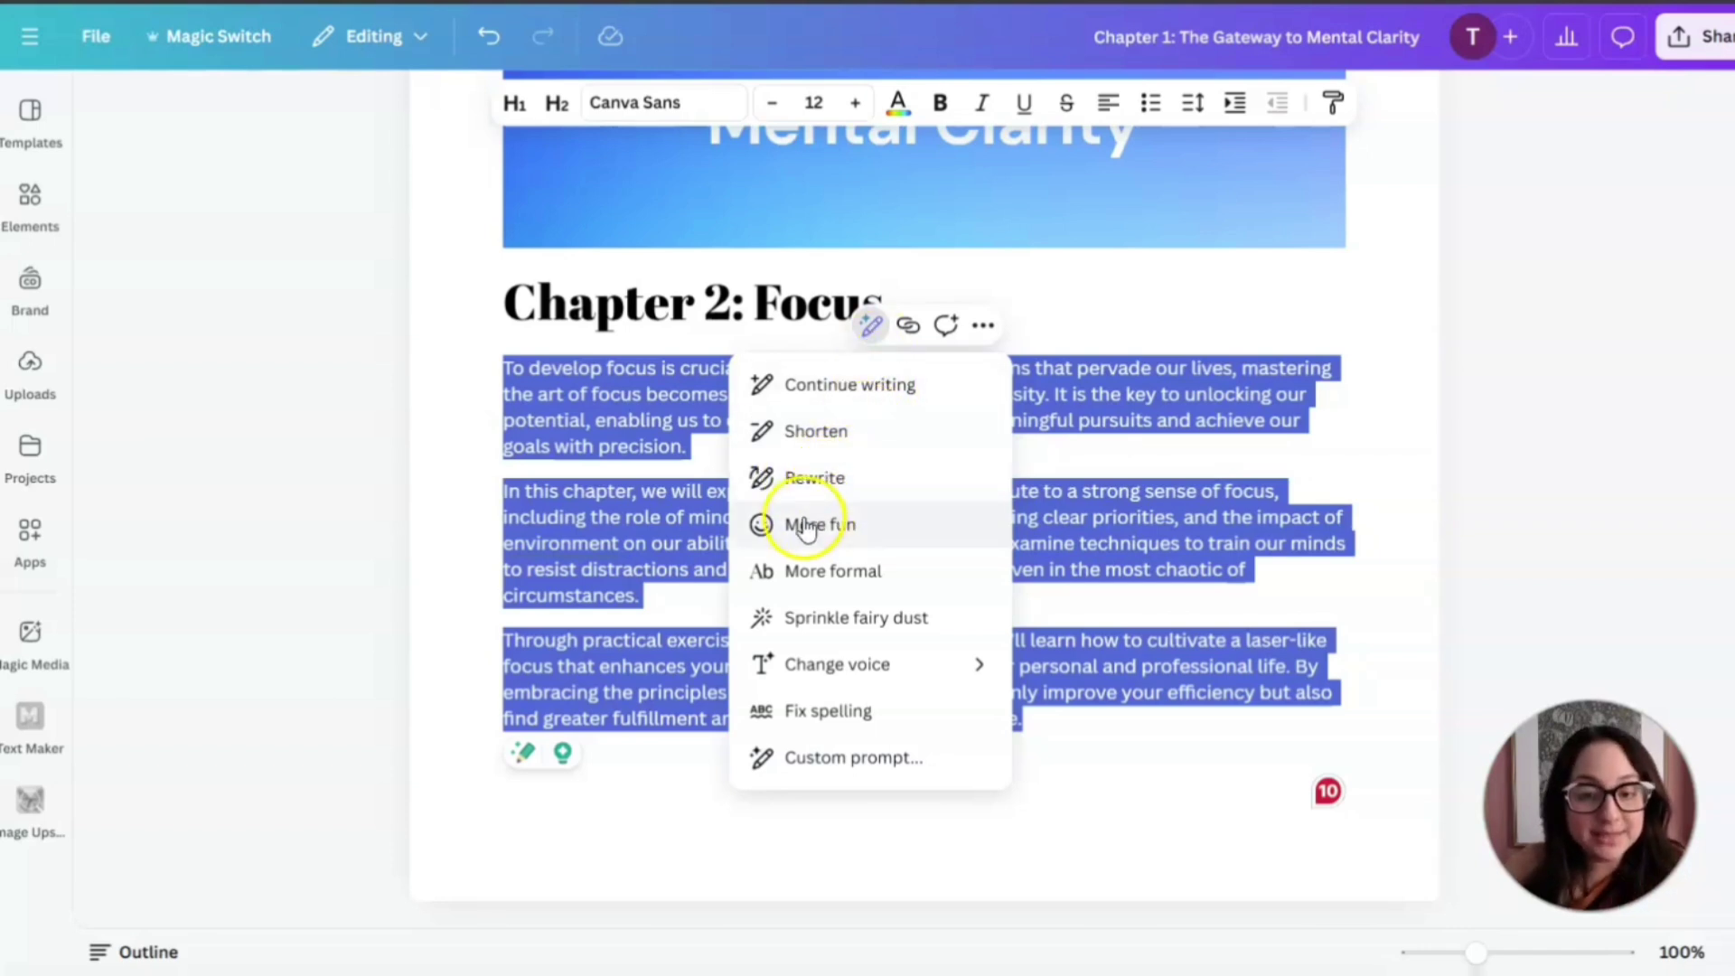
pyautogui.click(838, 527)
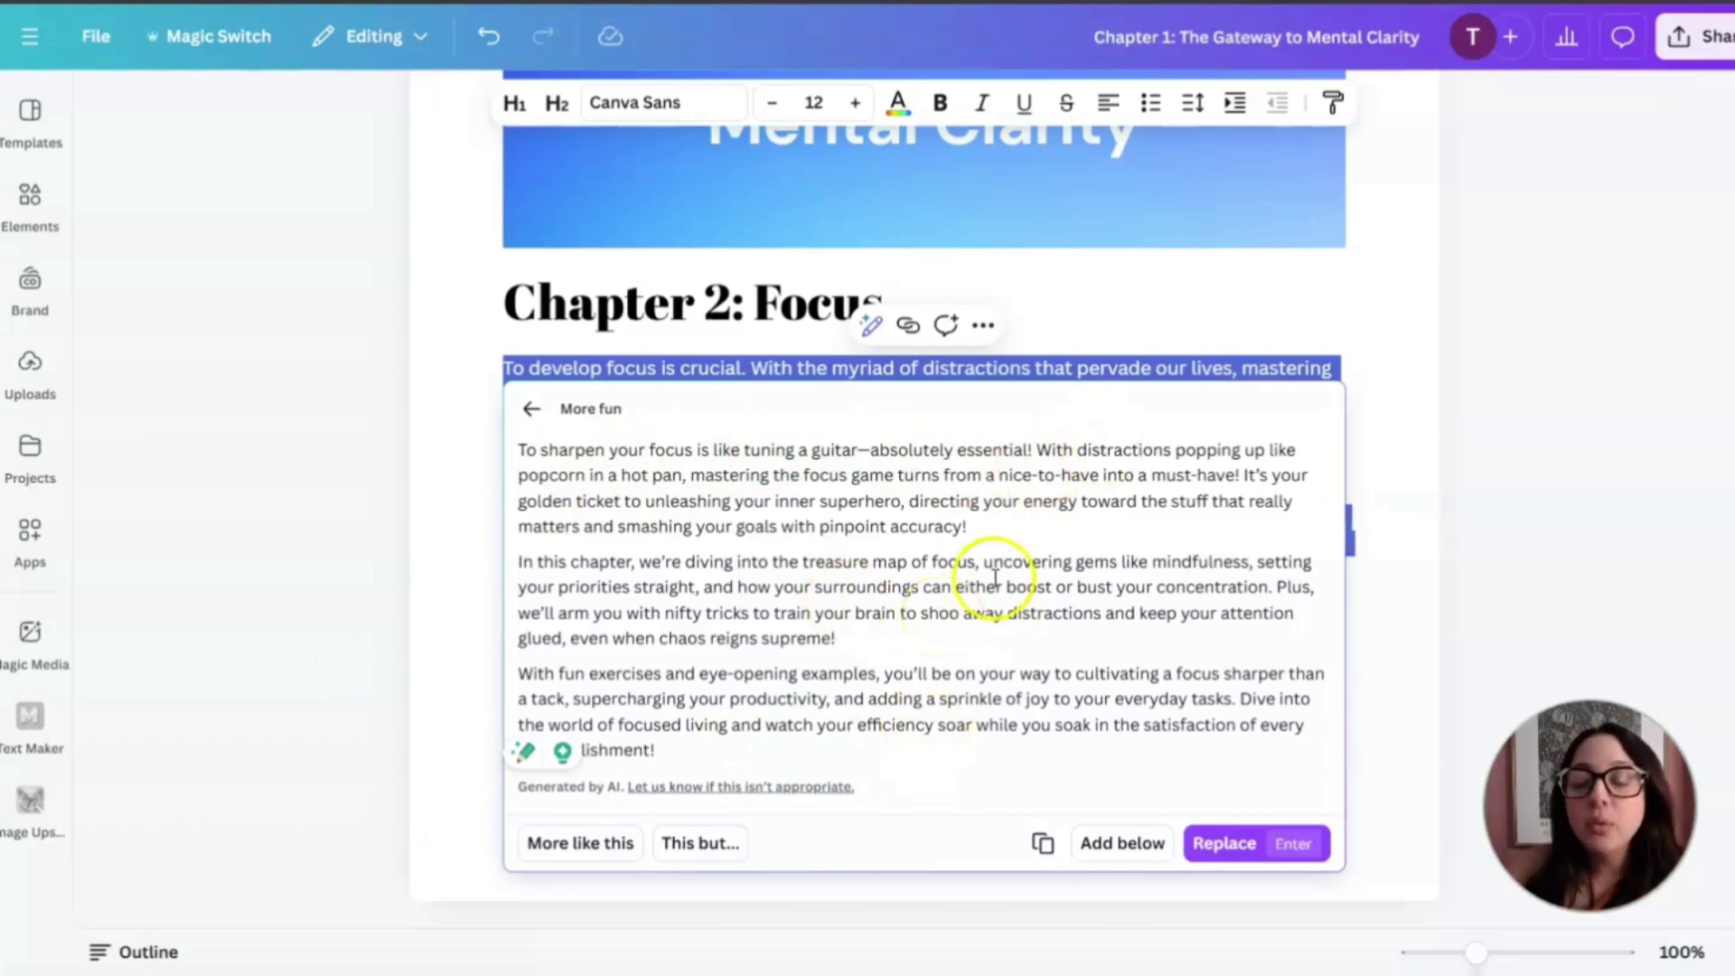
pyautogui.click(1215, 845)
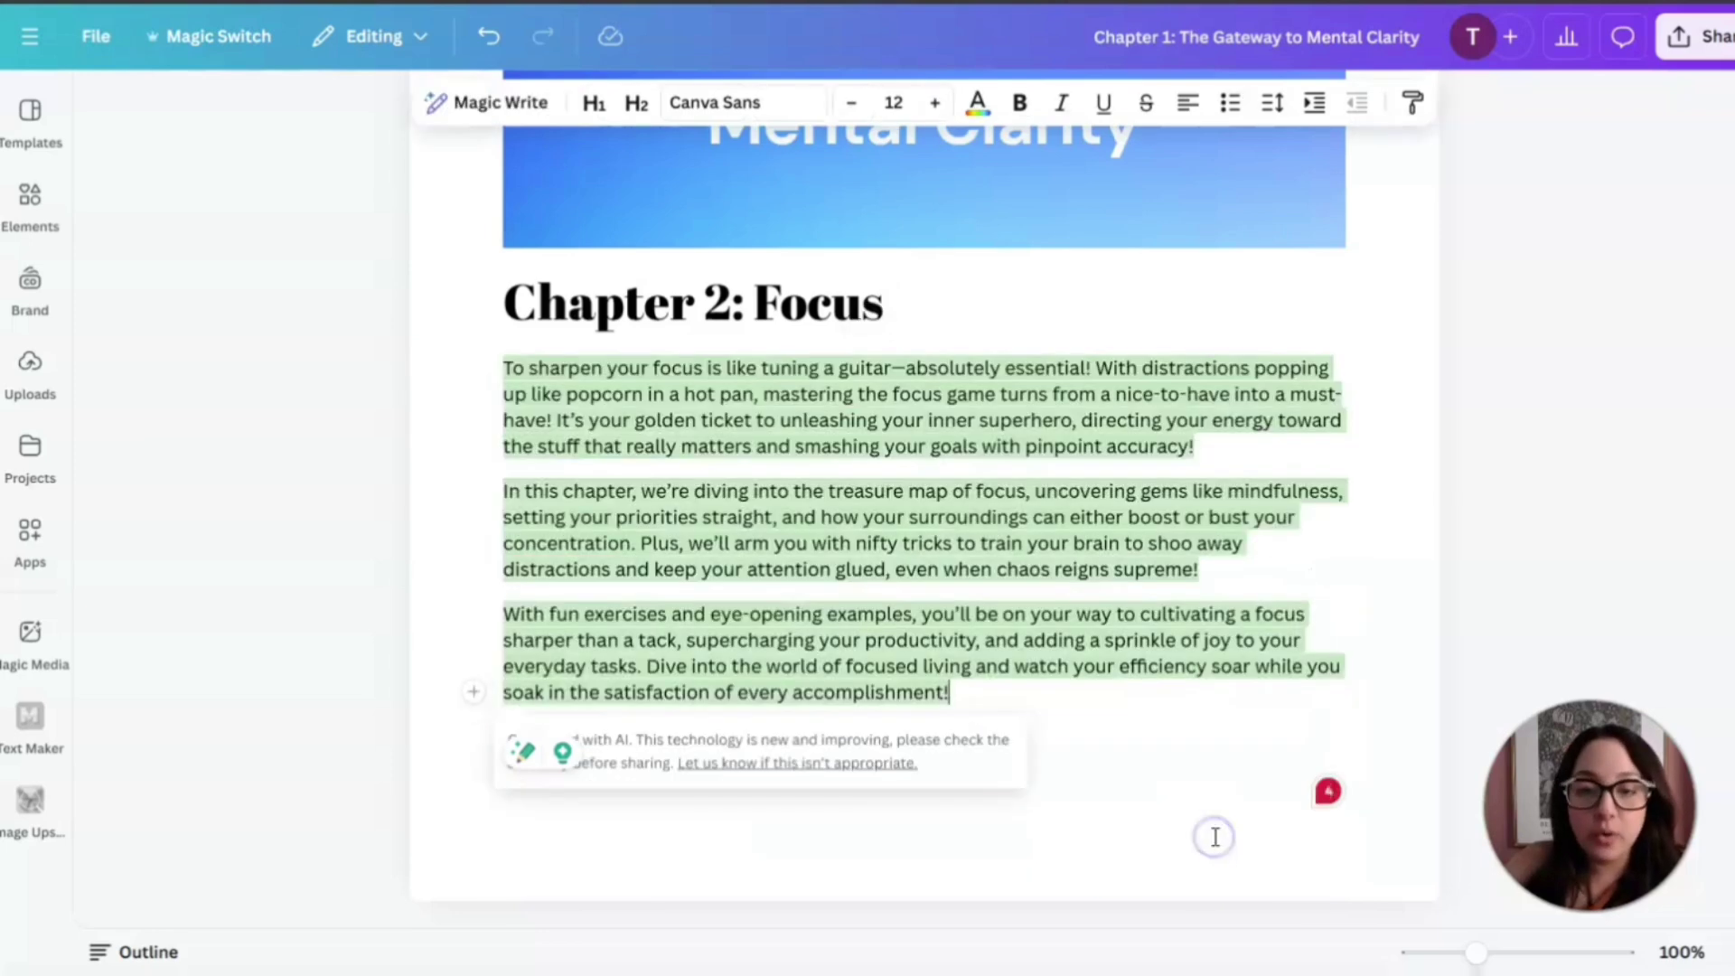
# Start a table block after 'accomplishment!' and set its size to 4x6
pyautogui.click(1072, 714)
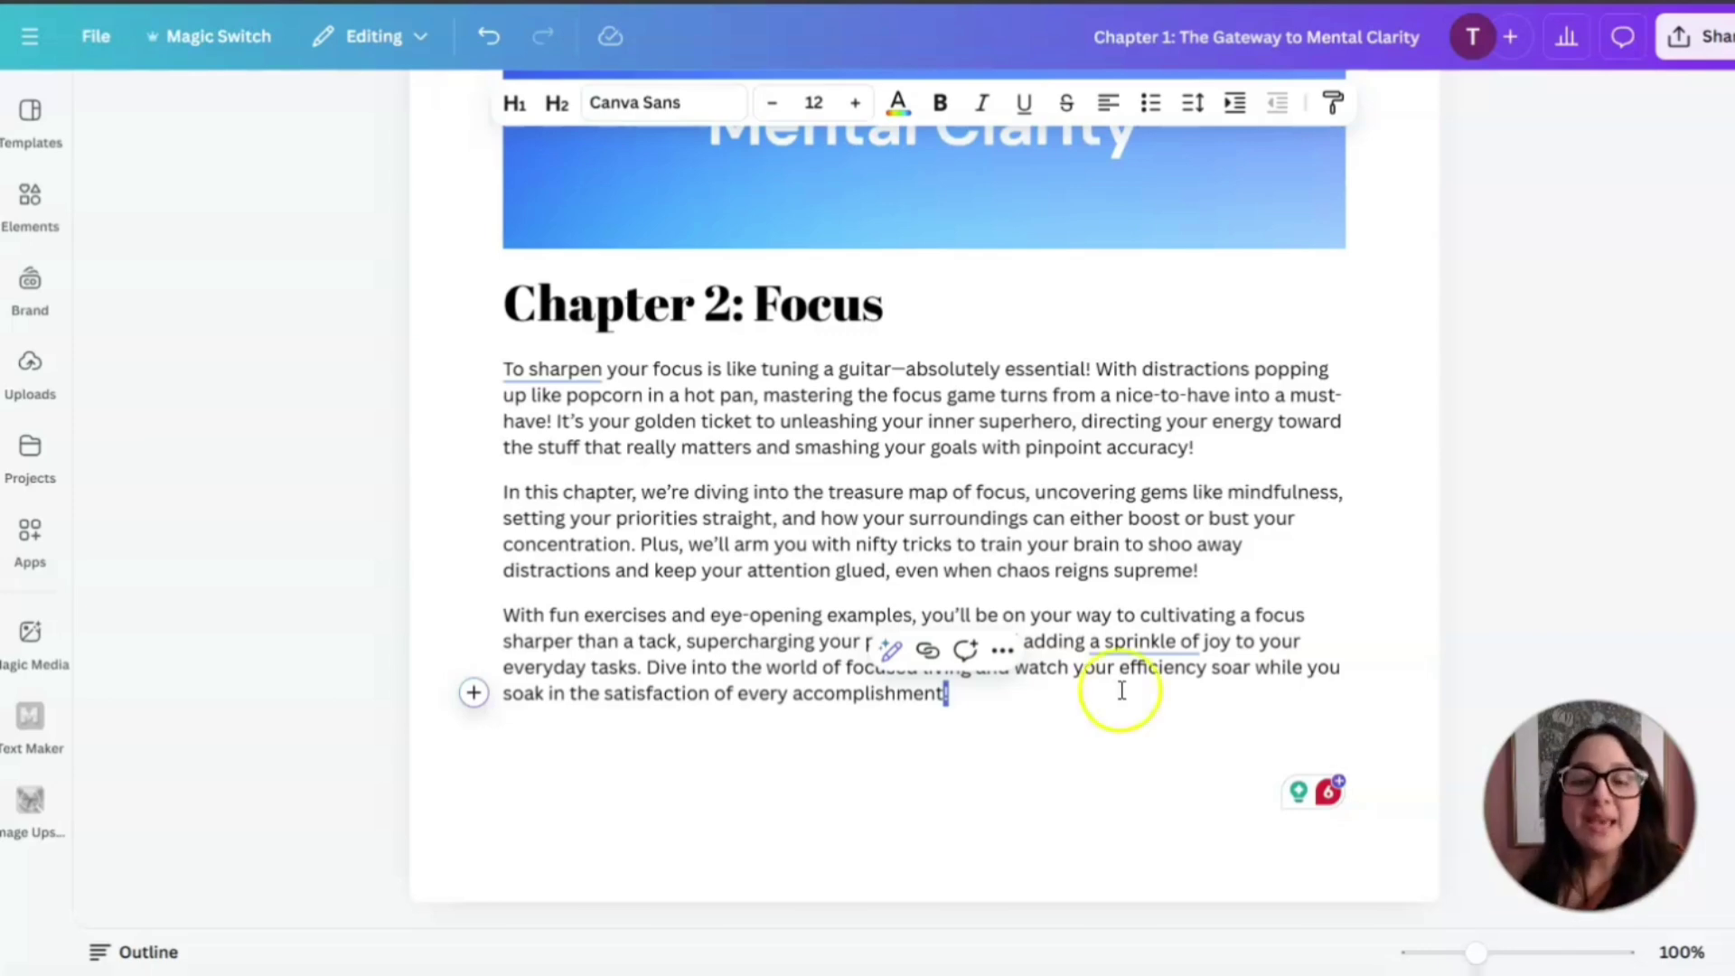
pyautogui.scroll(8, 1166, 646)
pyautogui.scroll(-3, 1219, 607)
pyautogui.scroll(-4, 1220, 610)
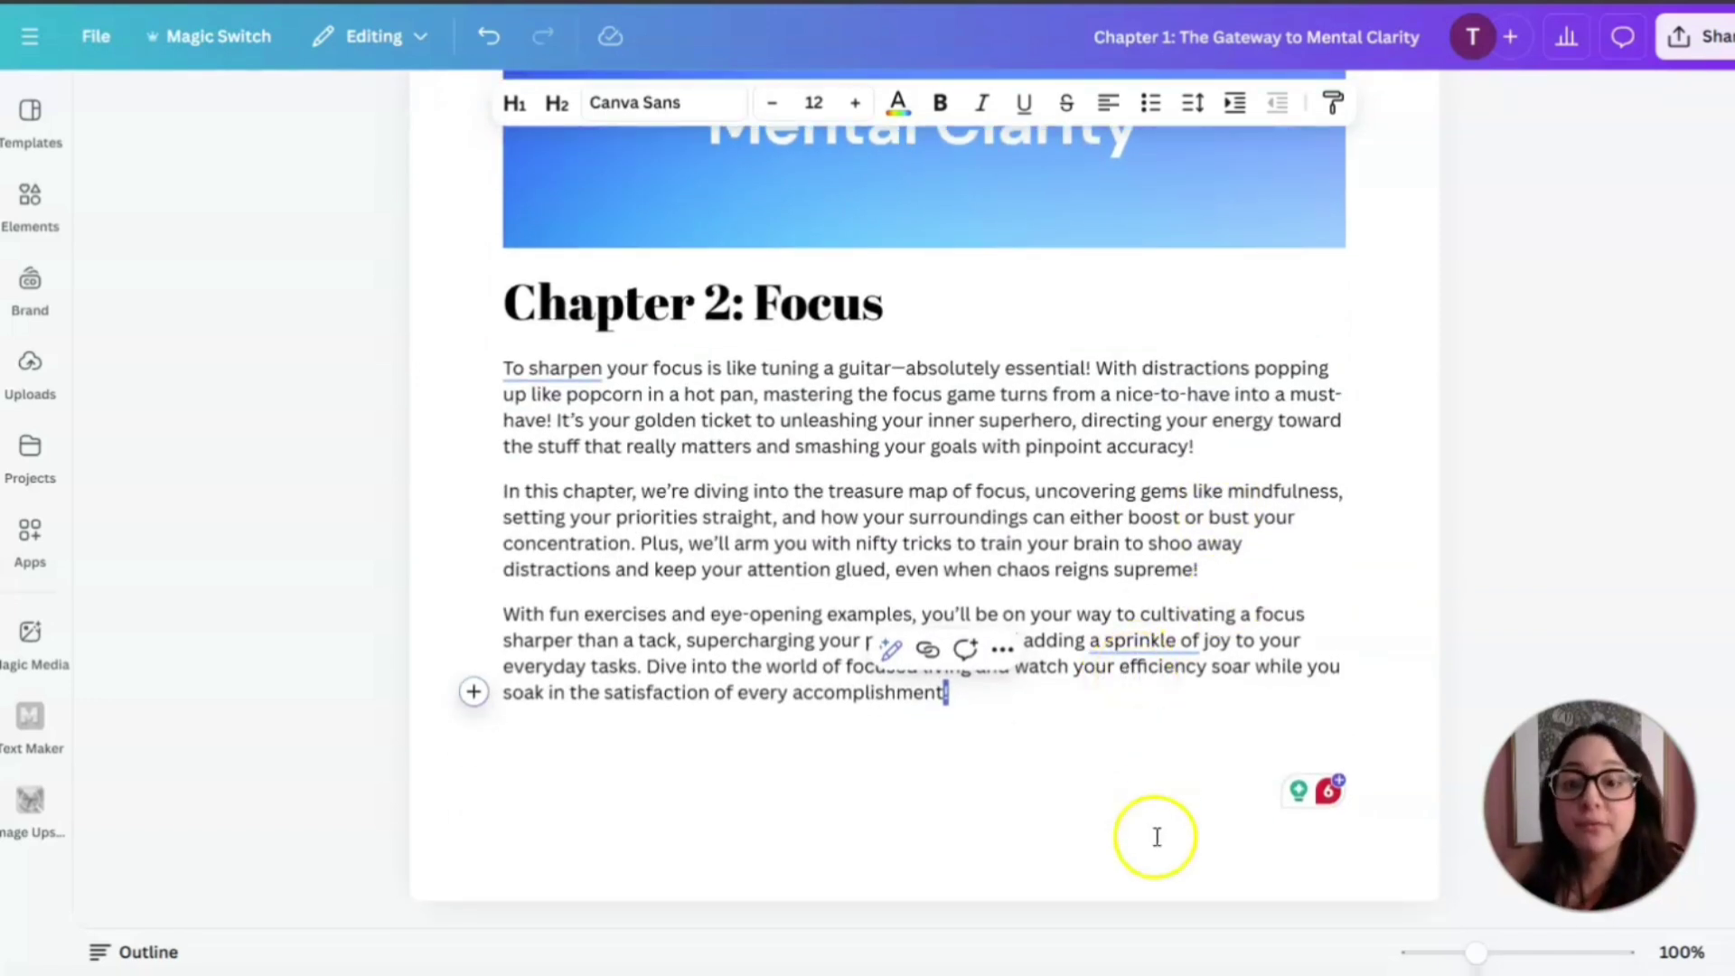
pyautogui.click(473, 692)
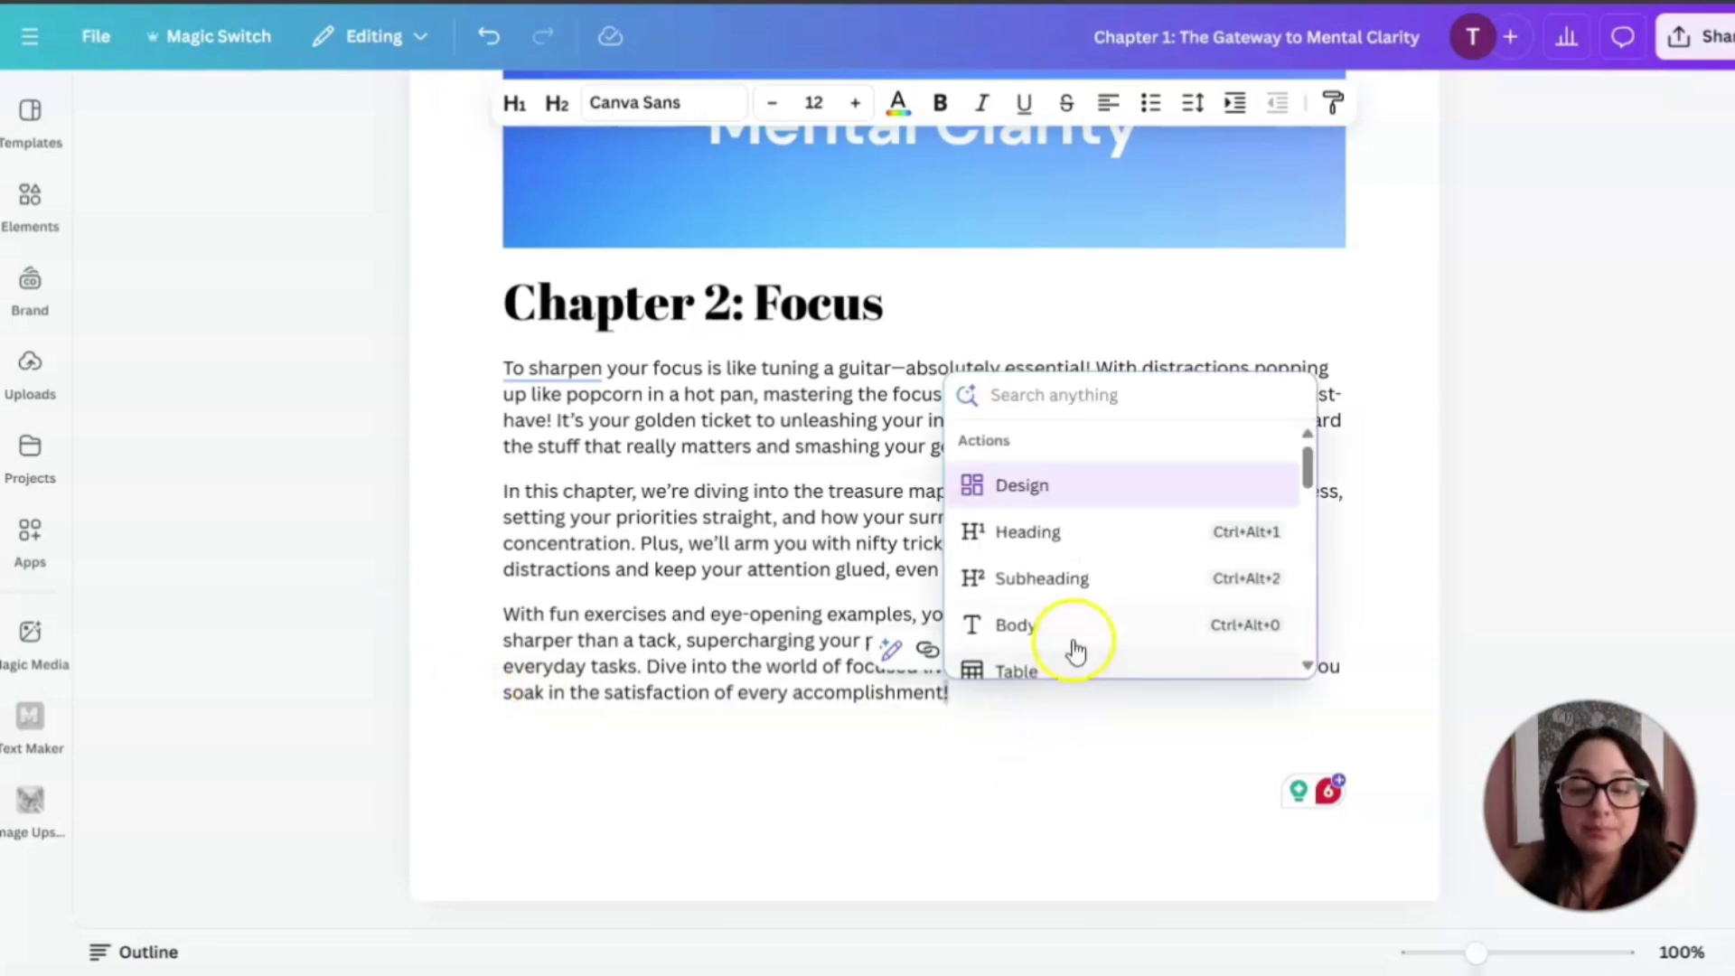
pyautogui.scroll(-2, 1088, 639)
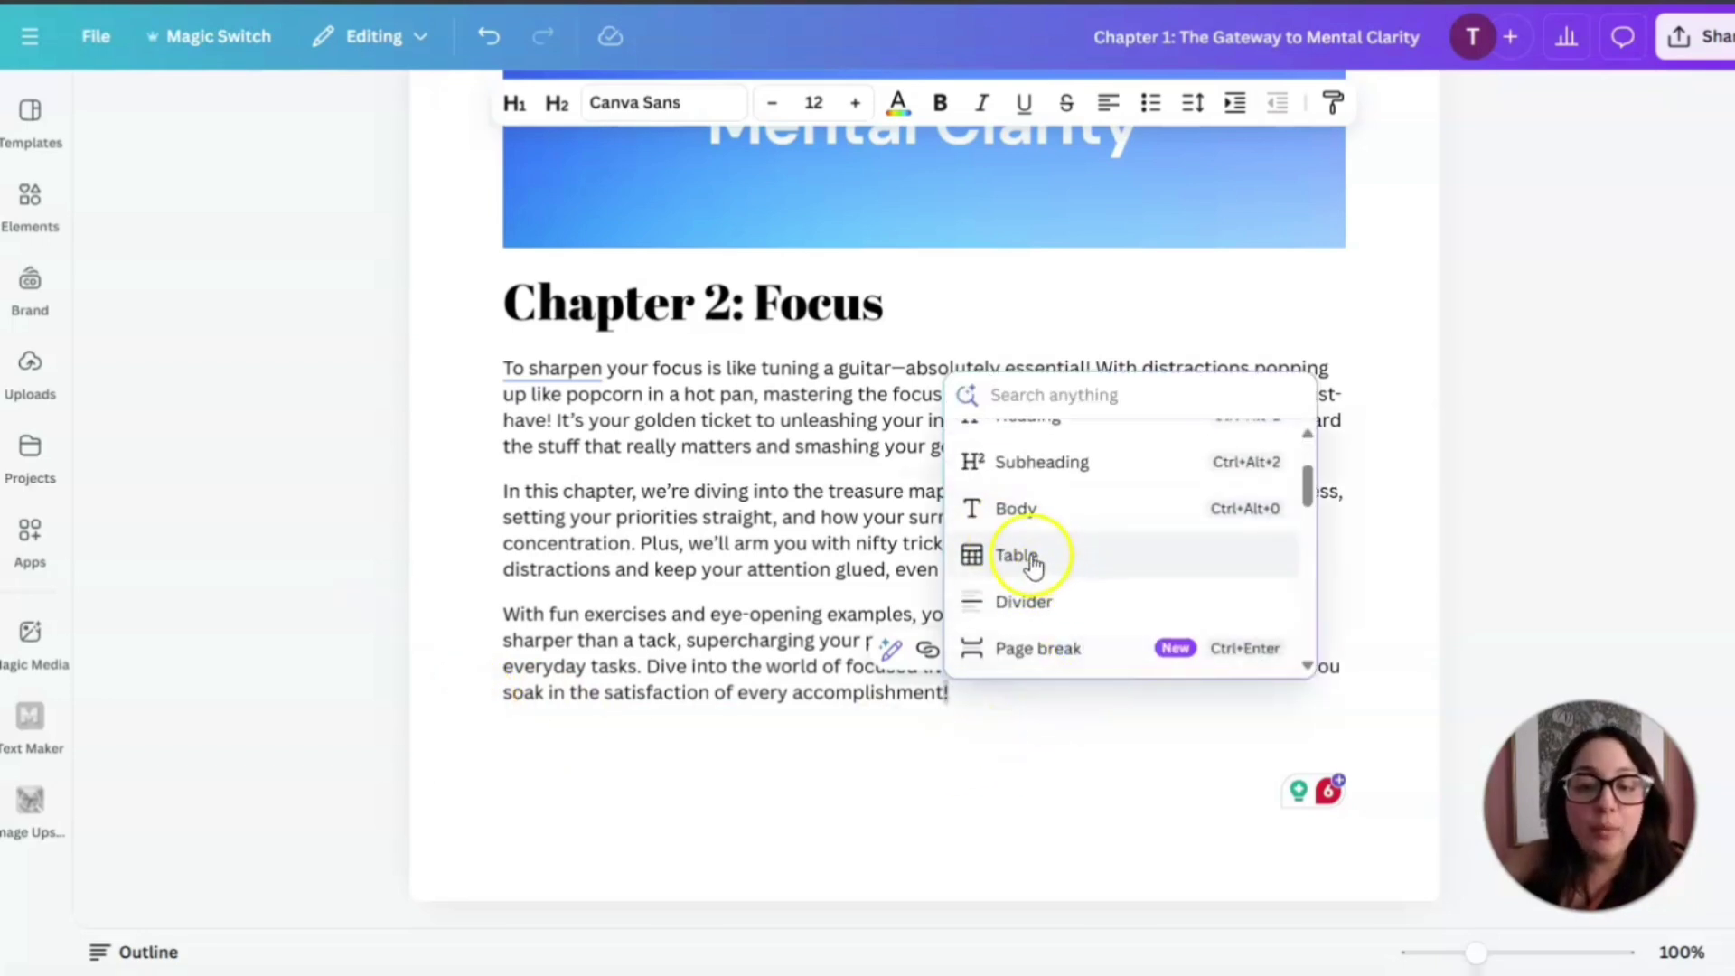
pyautogui.click(994, 555)
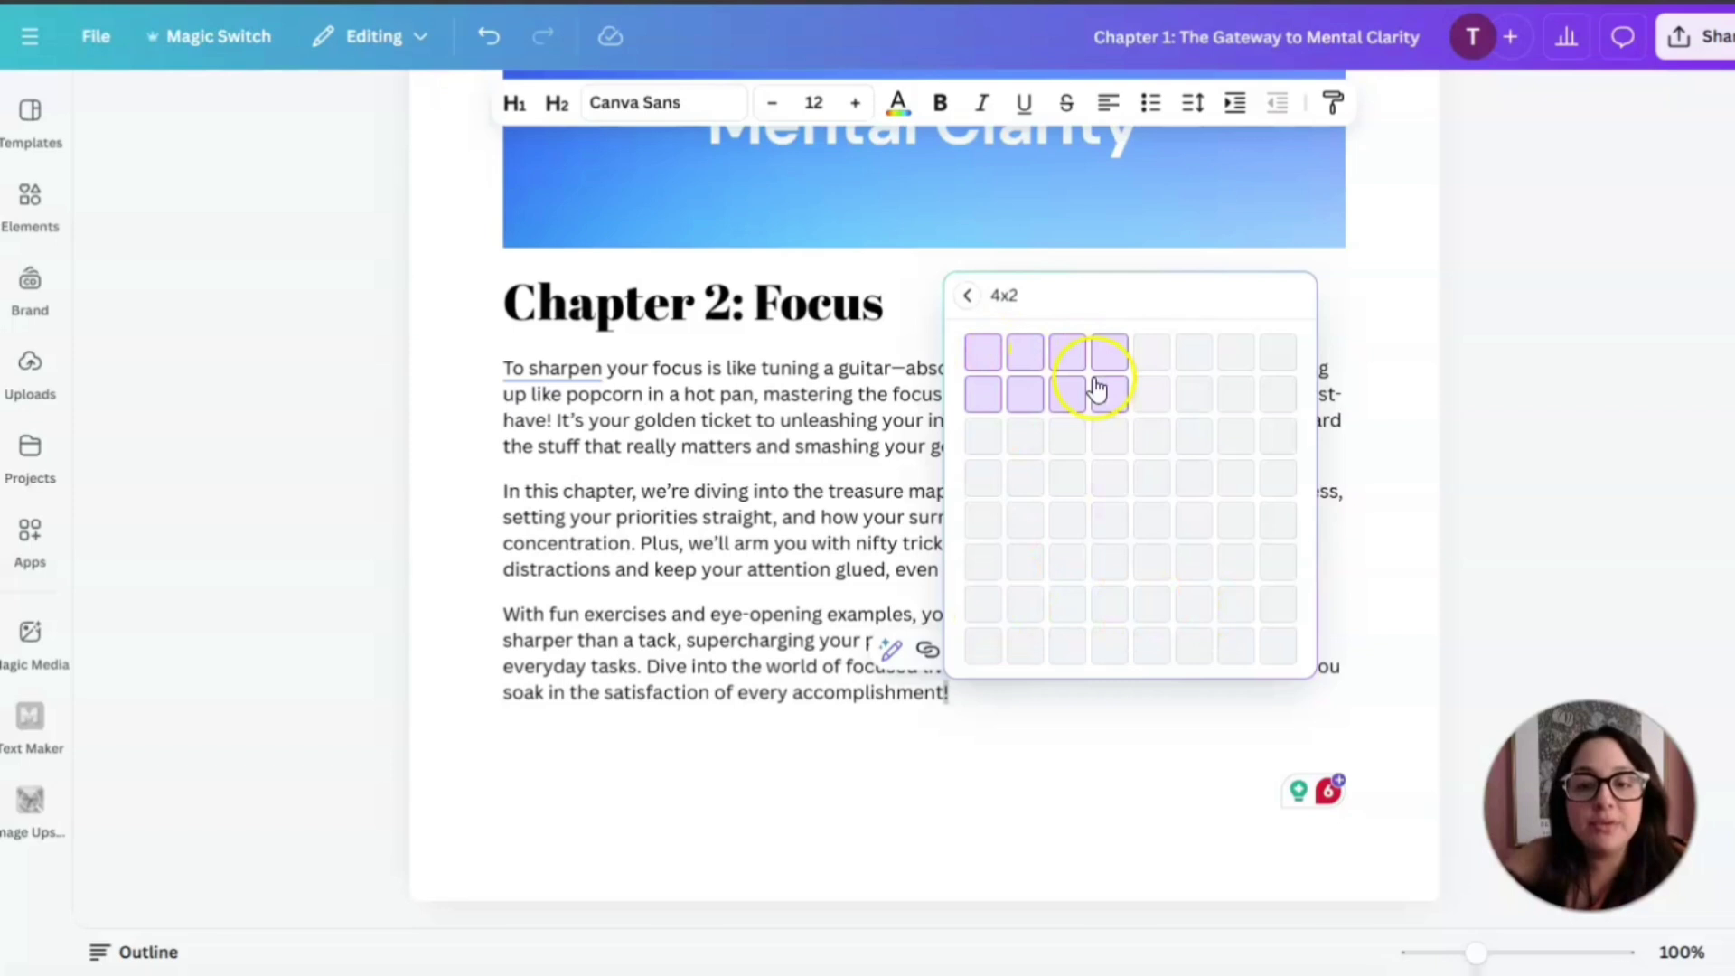
pyautogui.click(1109, 571)
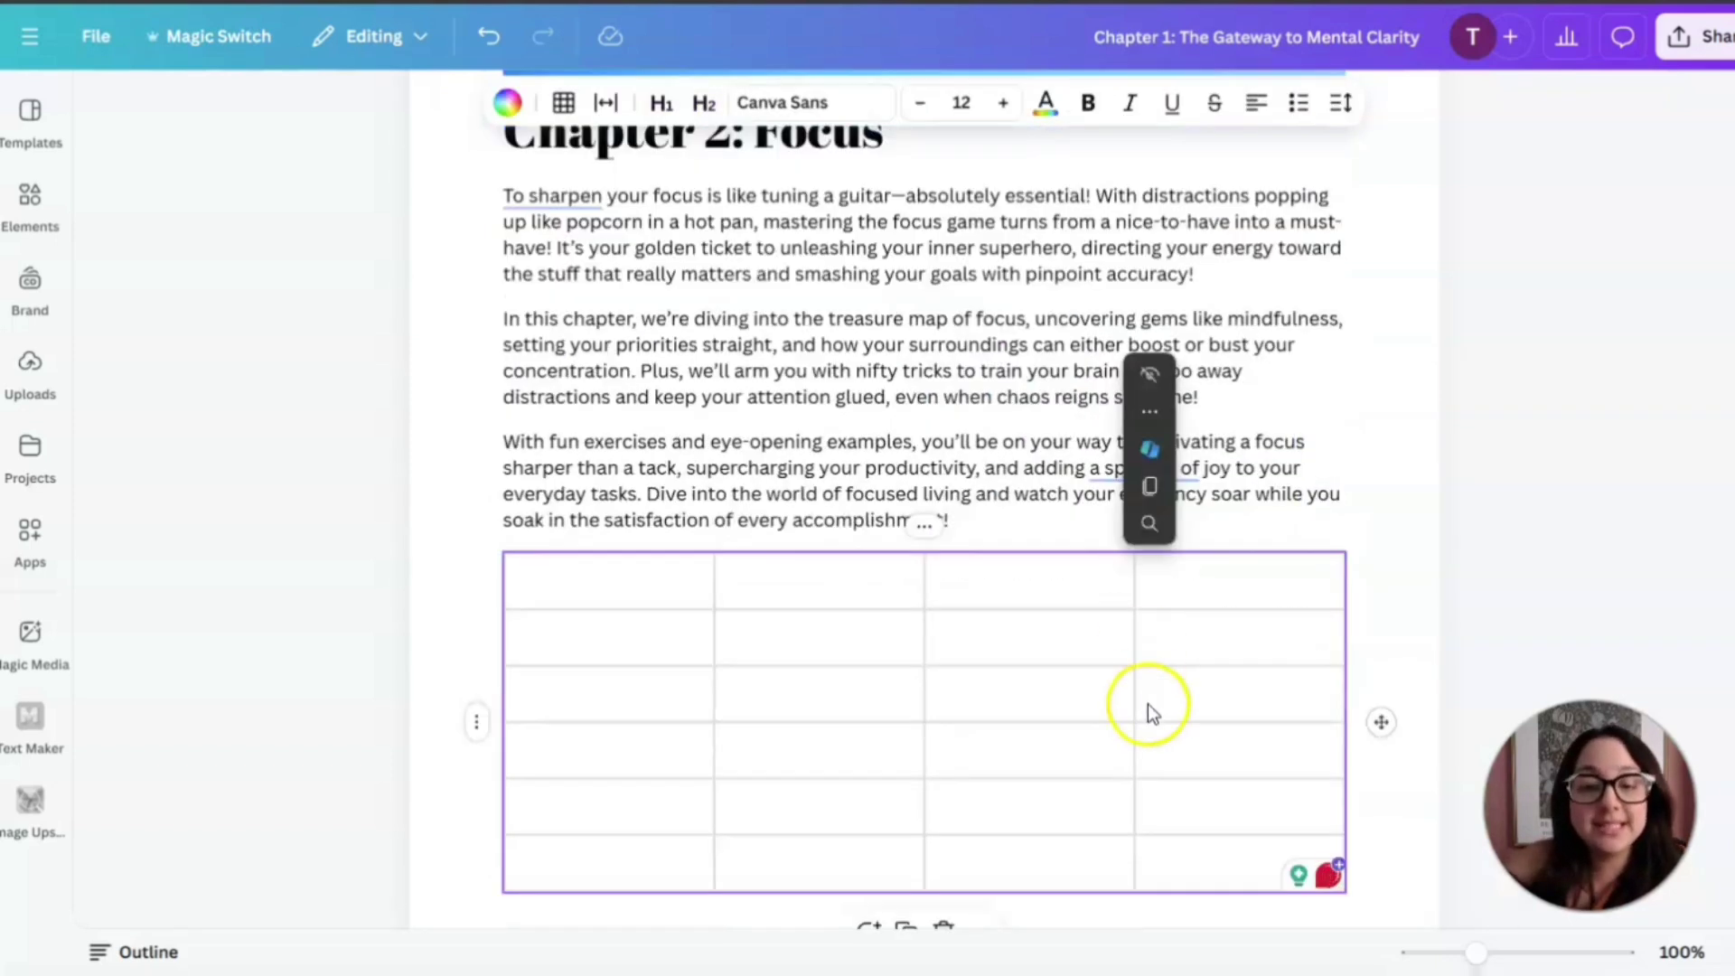
pyautogui.scroll(-1, 1175, 613)
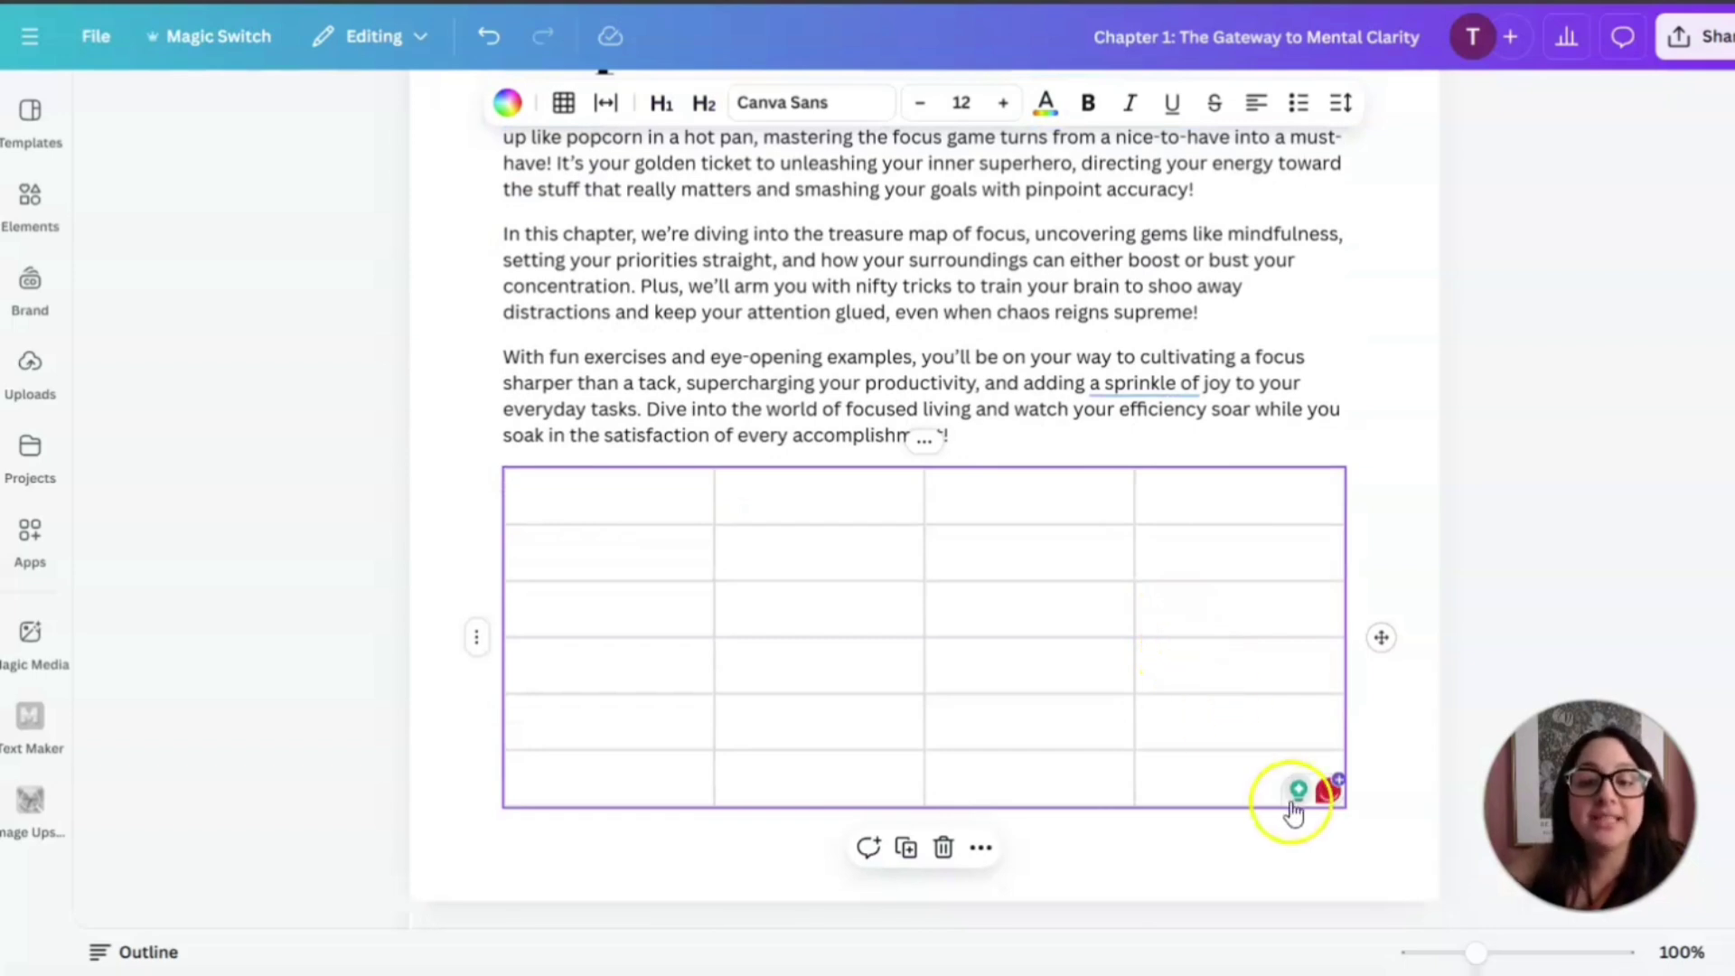
pyautogui.click(907, 557)
pyautogui.click(675, 507)
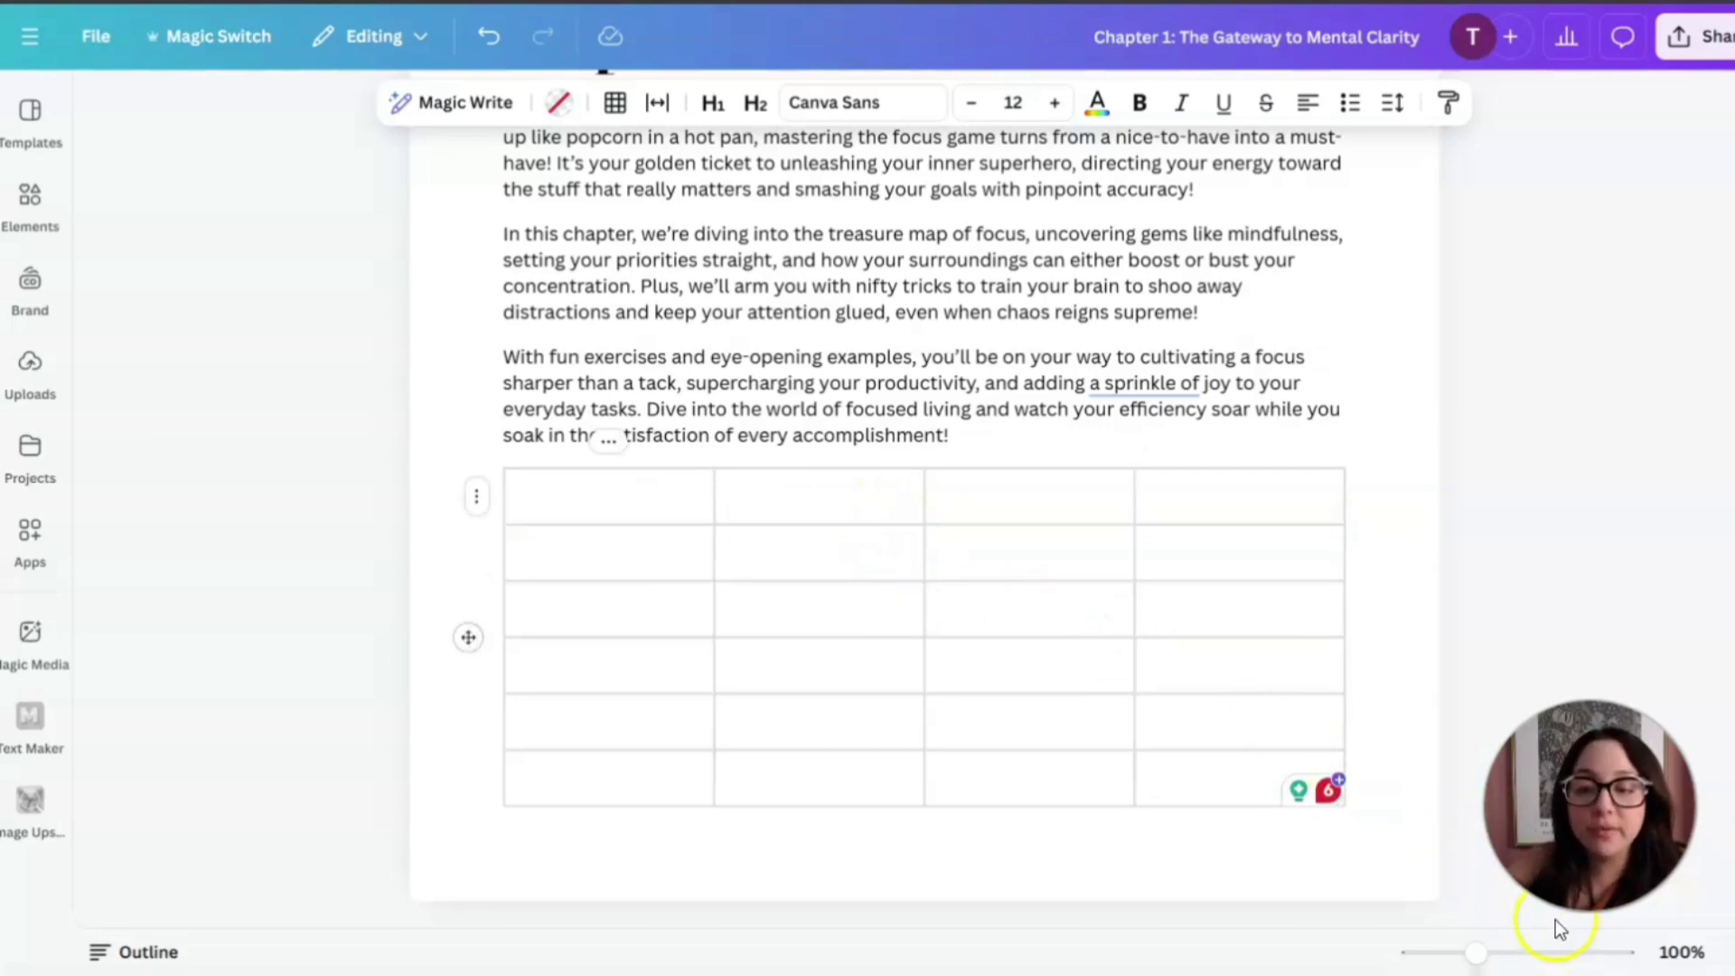
pyautogui.moveTo(1476, 953); pyautogui.dragTo(1424, 956)
pyautogui.scroll(4, 1263, 682)
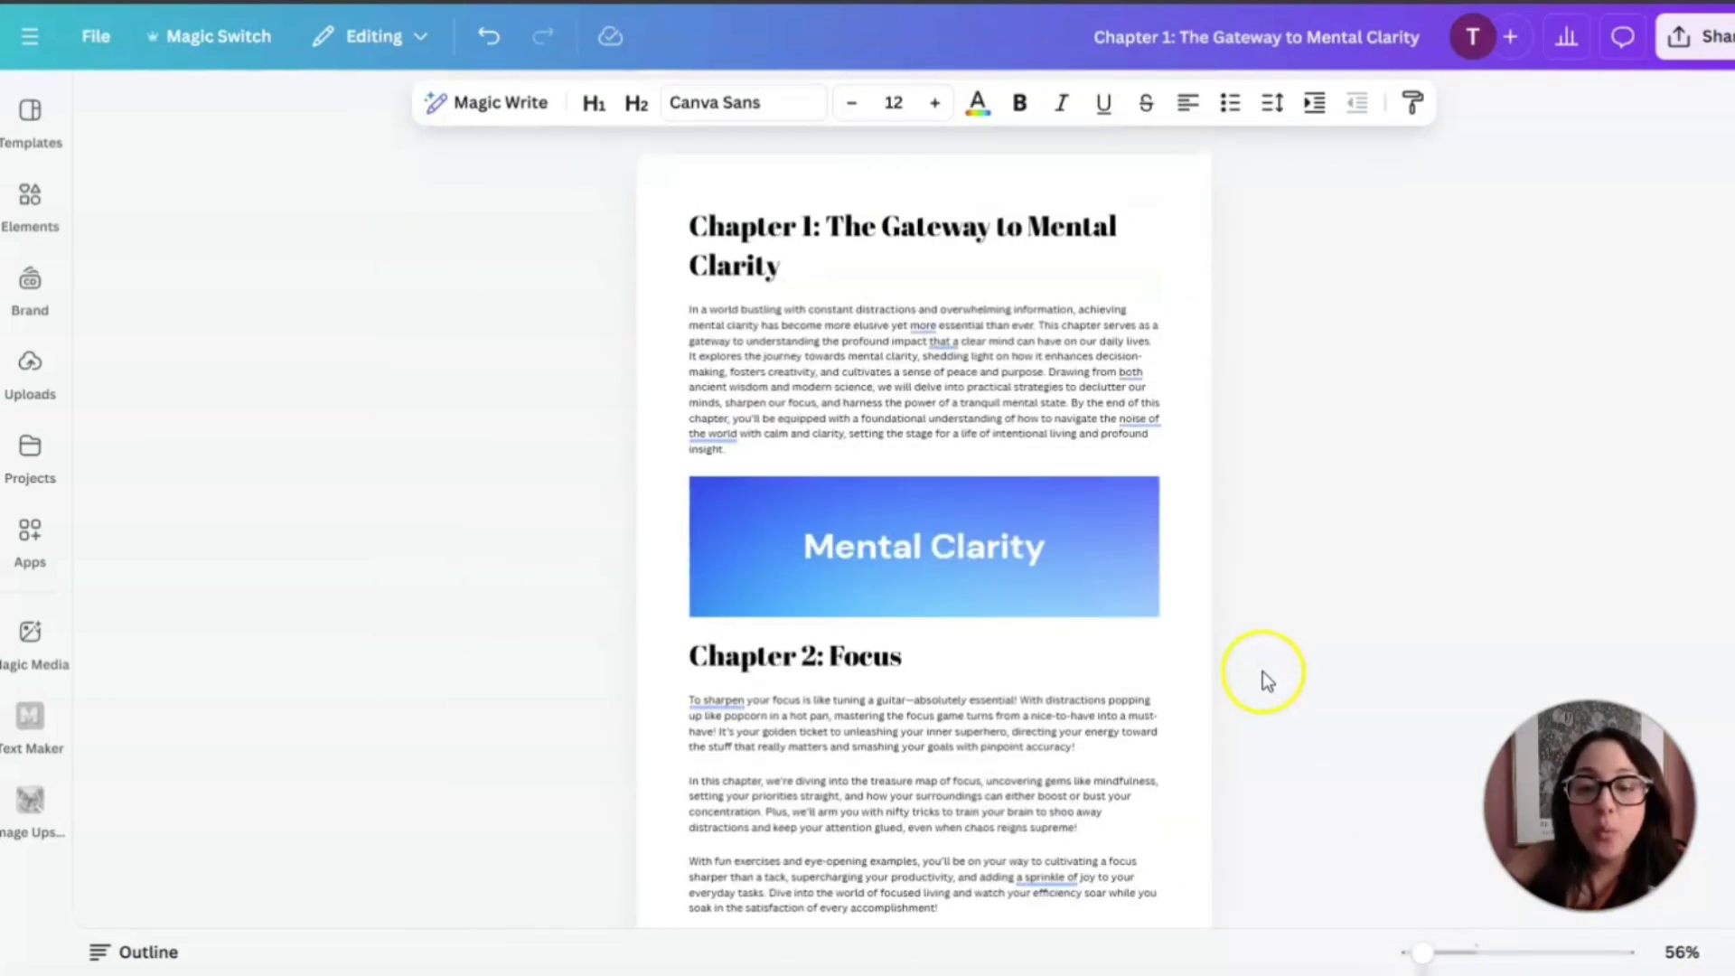
pyautogui.scroll(-3, 1262, 680)
pyautogui.scroll(-2, 1261, 671)
pyautogui.scroll(4, 1276, 671)
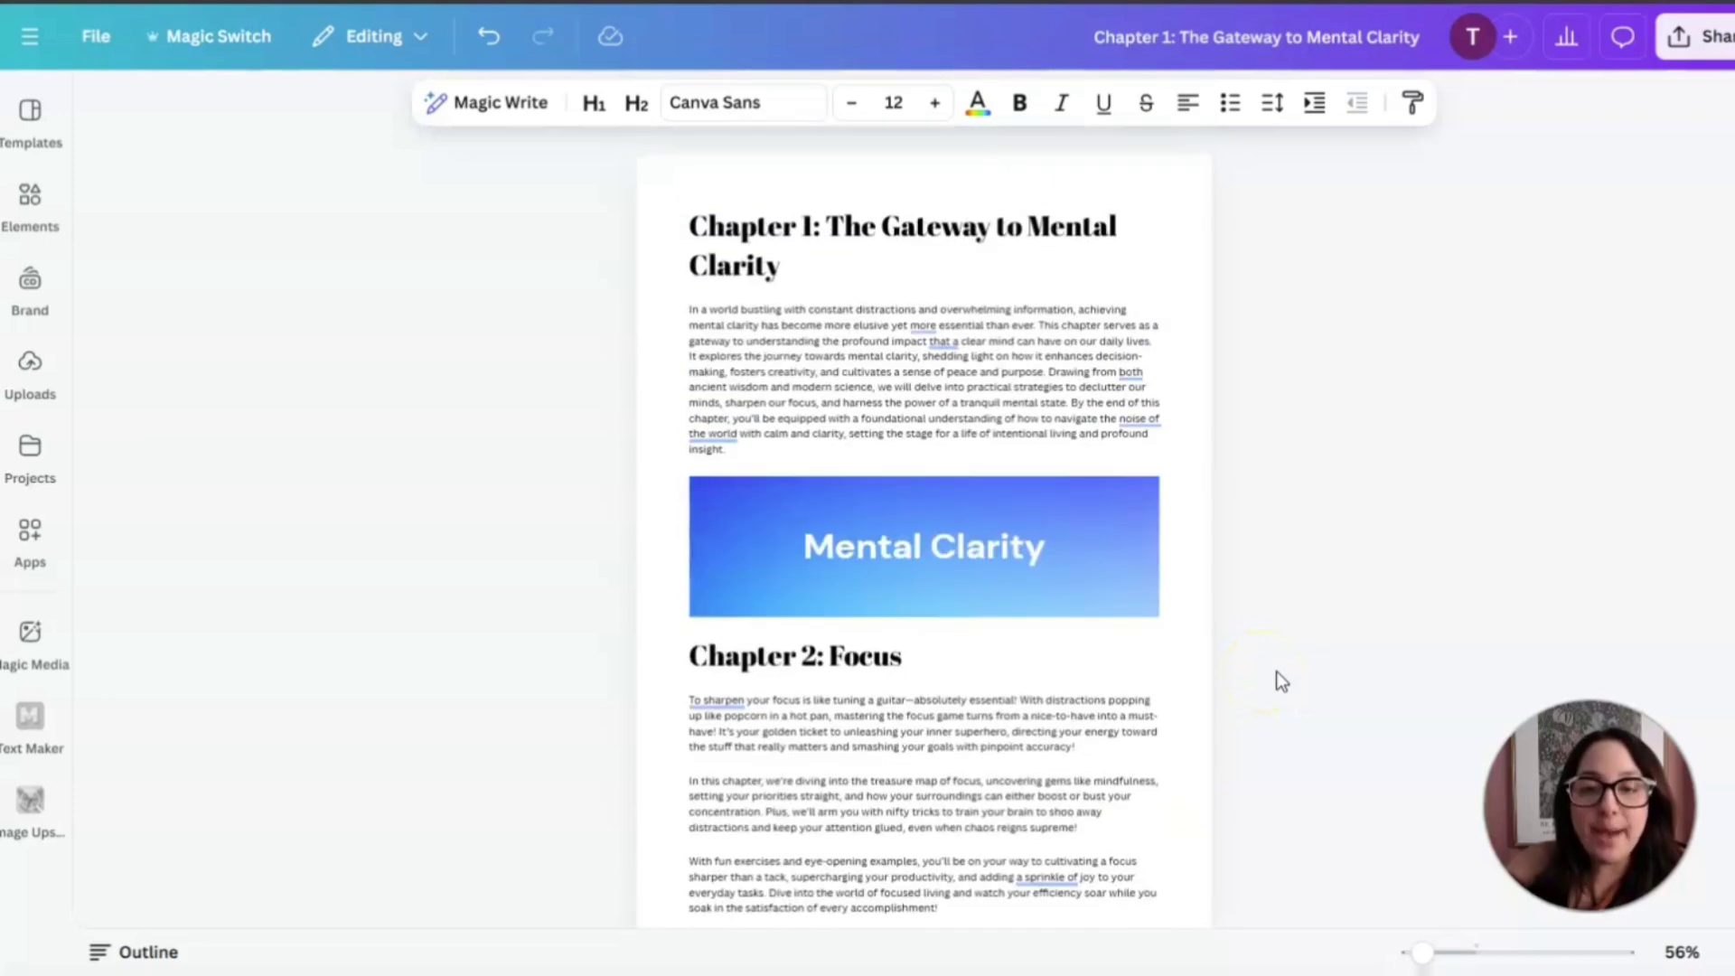
pyautogui.scroll(-4, 1170, 391)
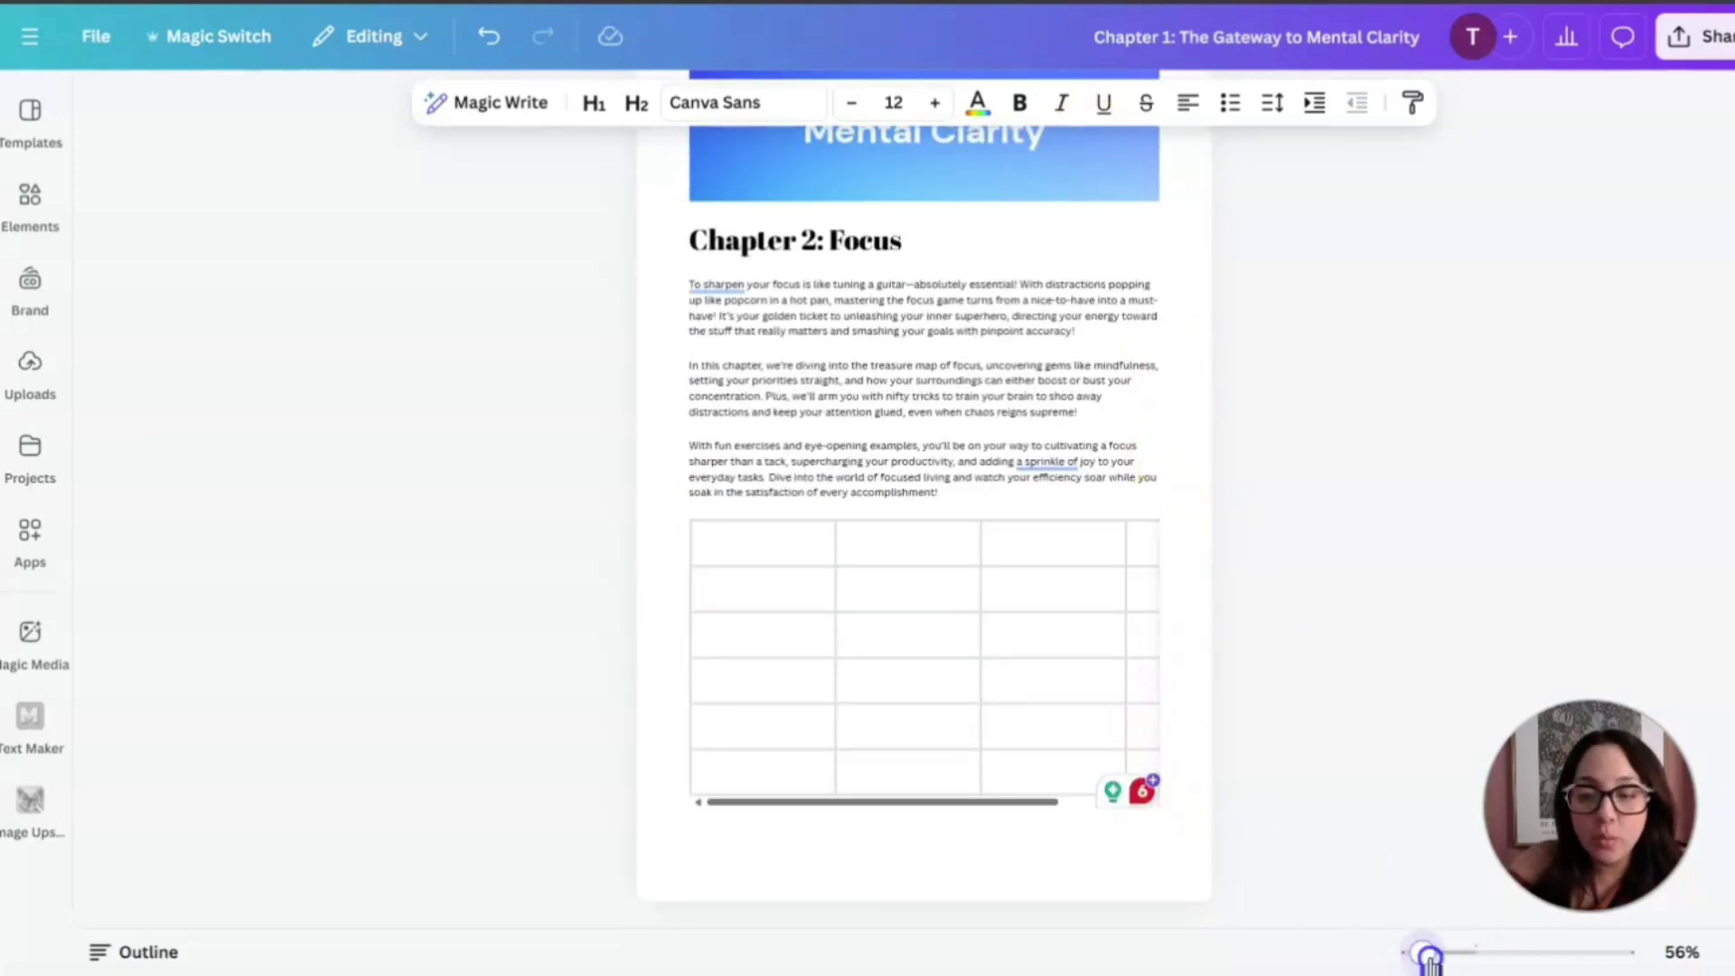
# At 100% zoom, insert a page break above the empty 4x6 table
pyautogui.moveTo(1428, 955); pyautogui.dragTo(1475, 954)
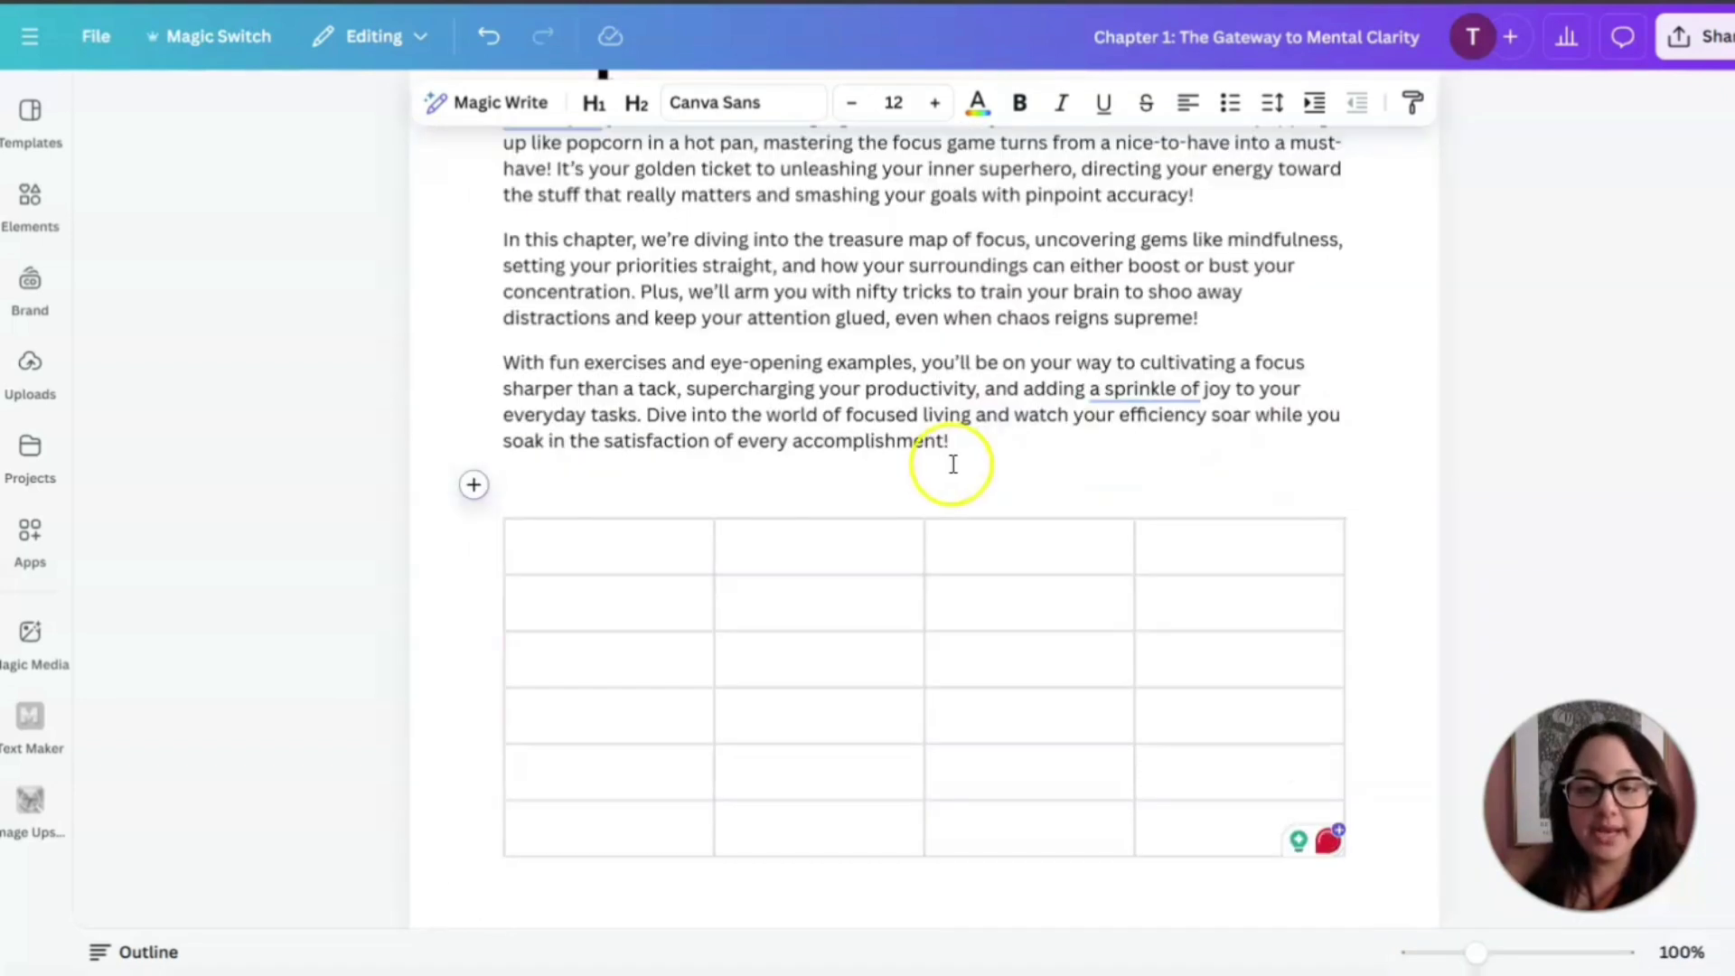
pyautogui.click(476, 490)
pyautogui.scroll(-4, 643, 651)
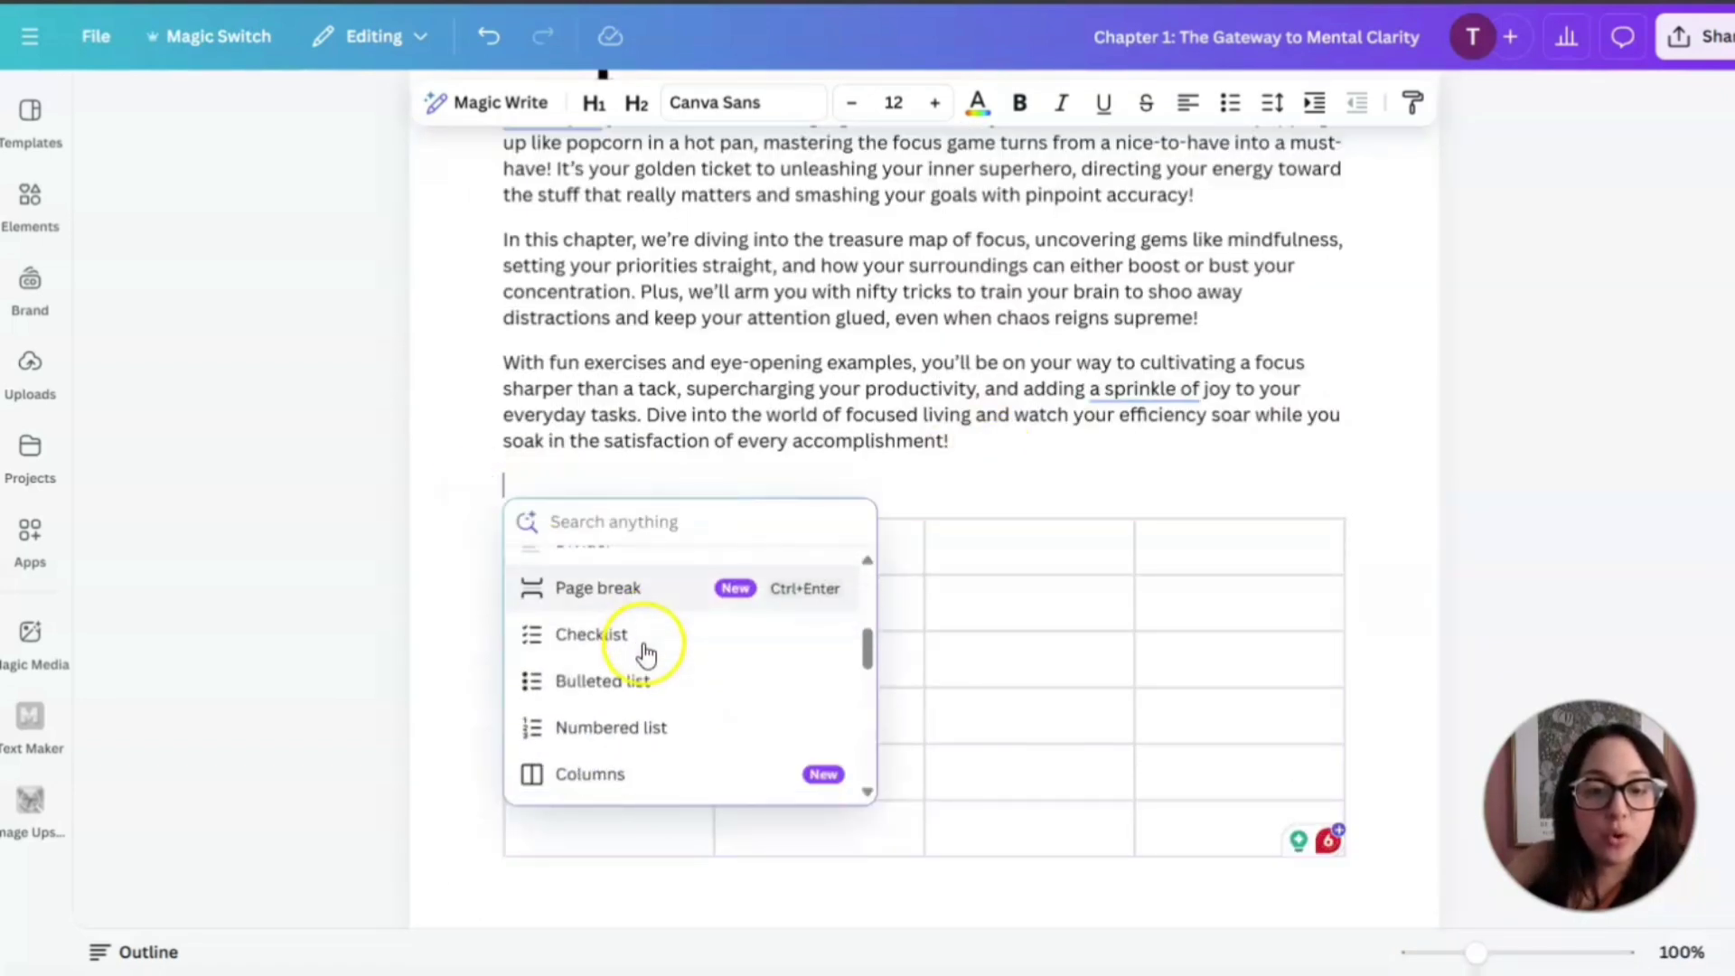
pyautogui.scroll(2, 642, 658)
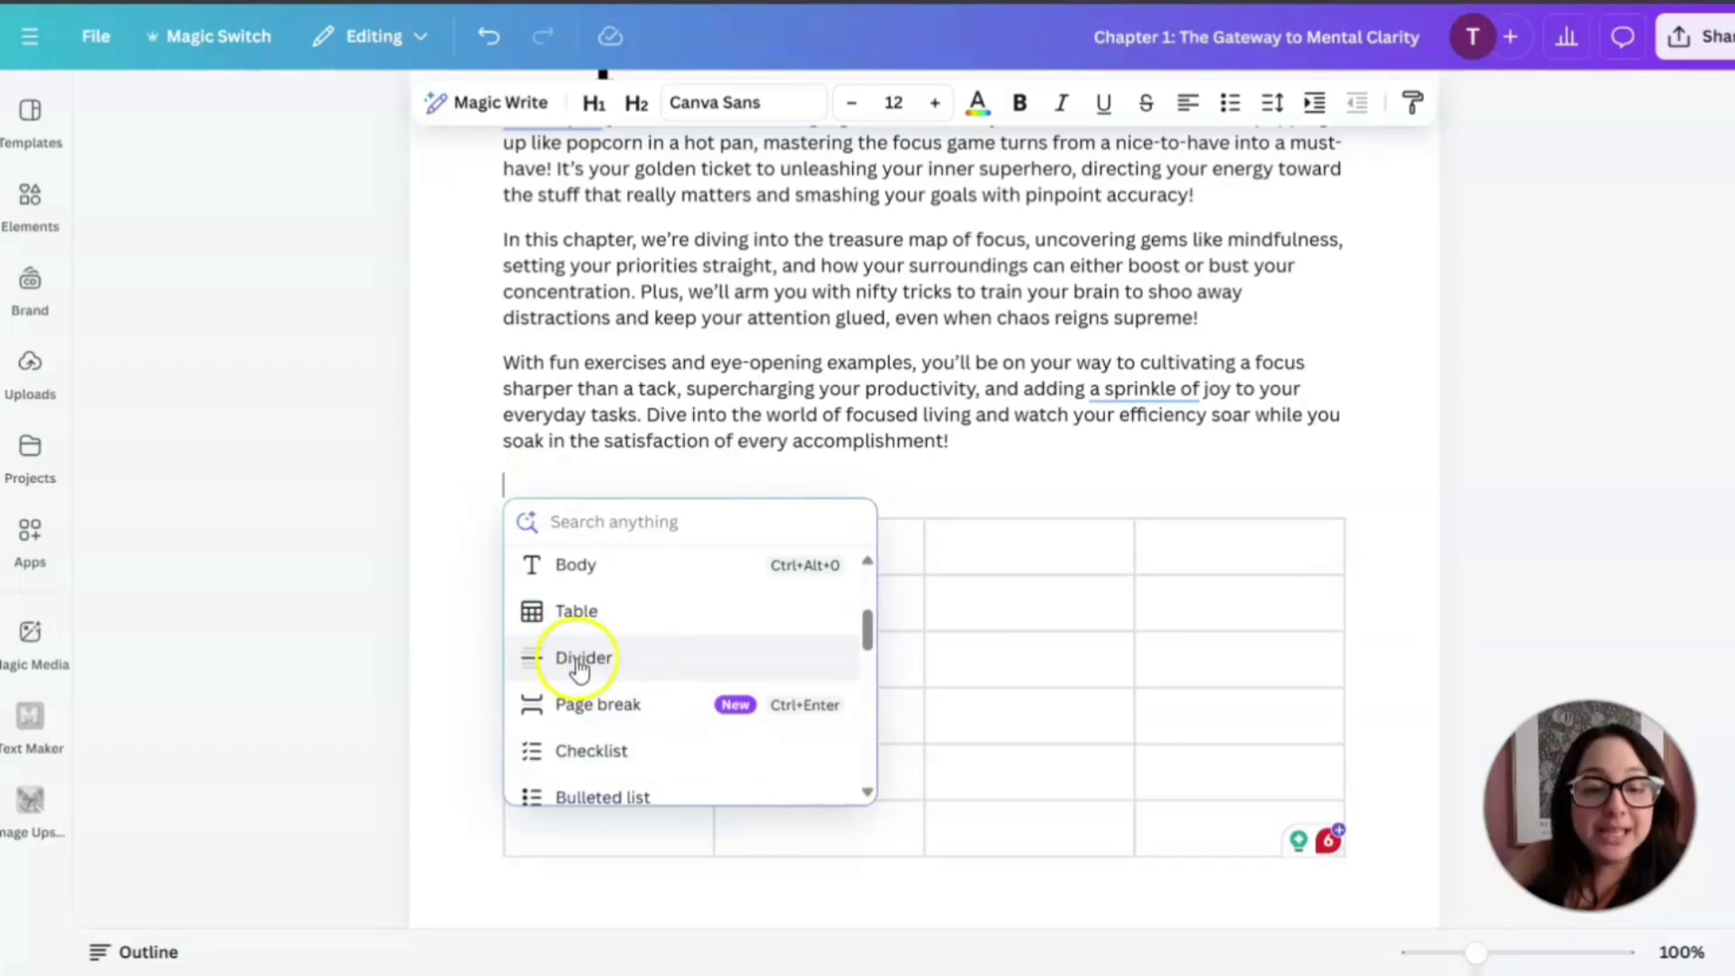
pyautogui.click(596, 706)
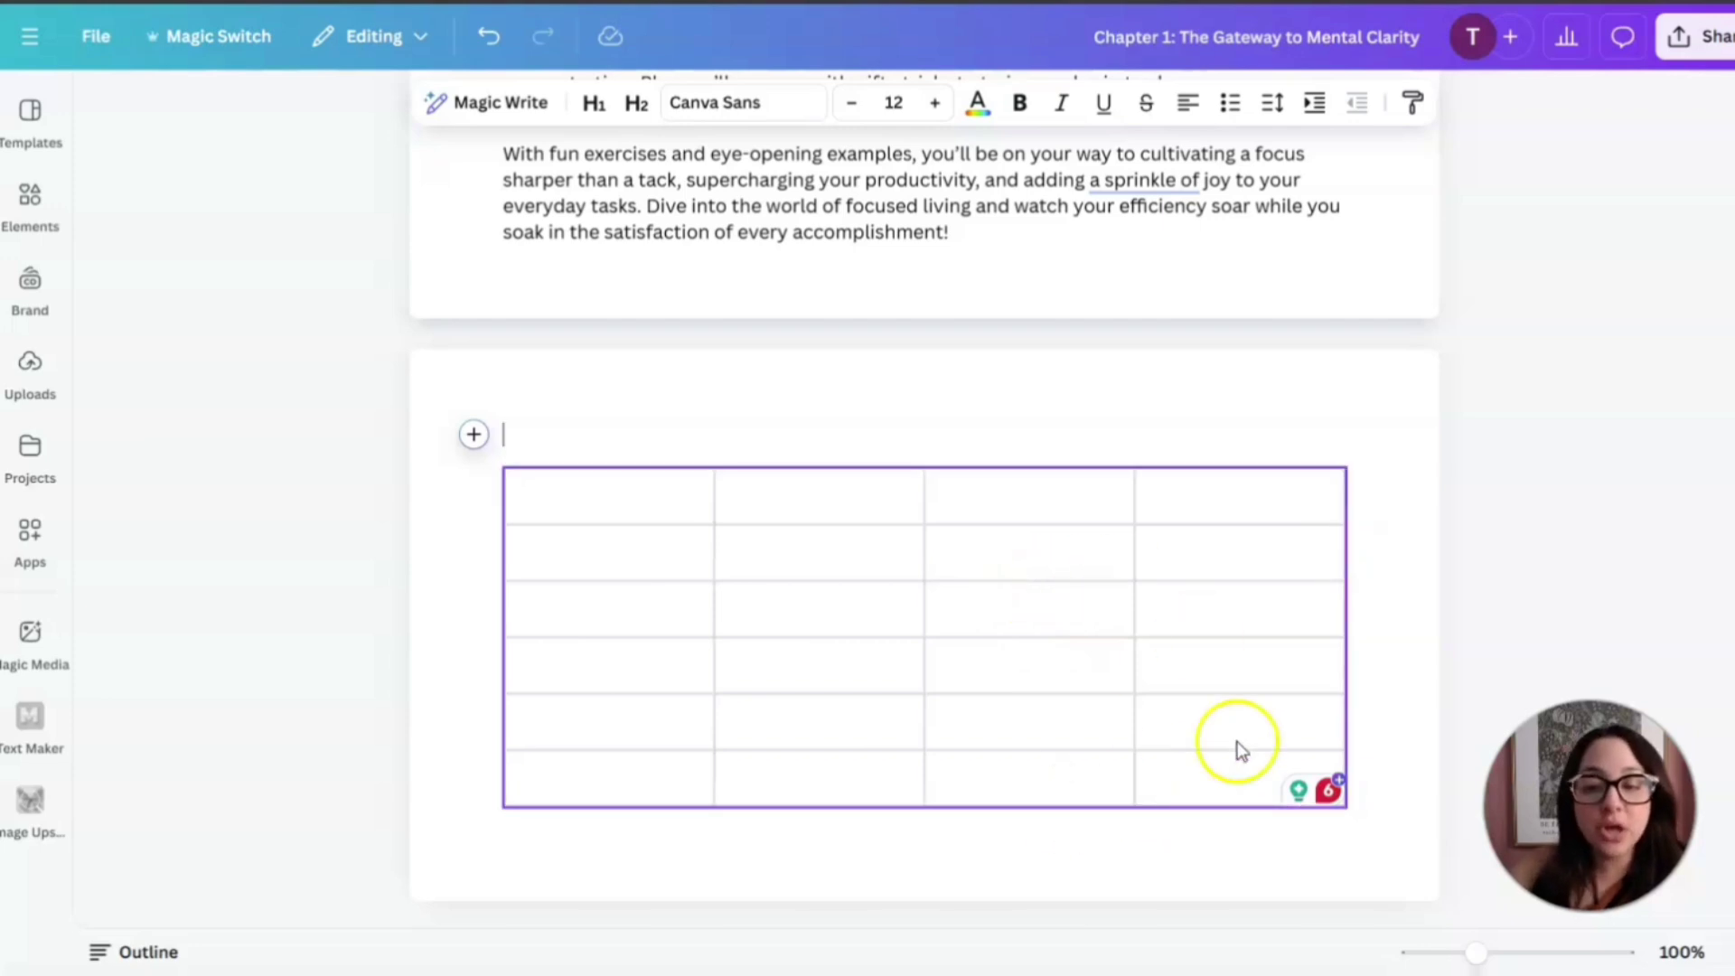
# Add a heading block reading 'Chapter 3: Learning' on the line below the table
pyautogui.moveTo(1476, 952); pyautogui.dragTo(1430, 947)
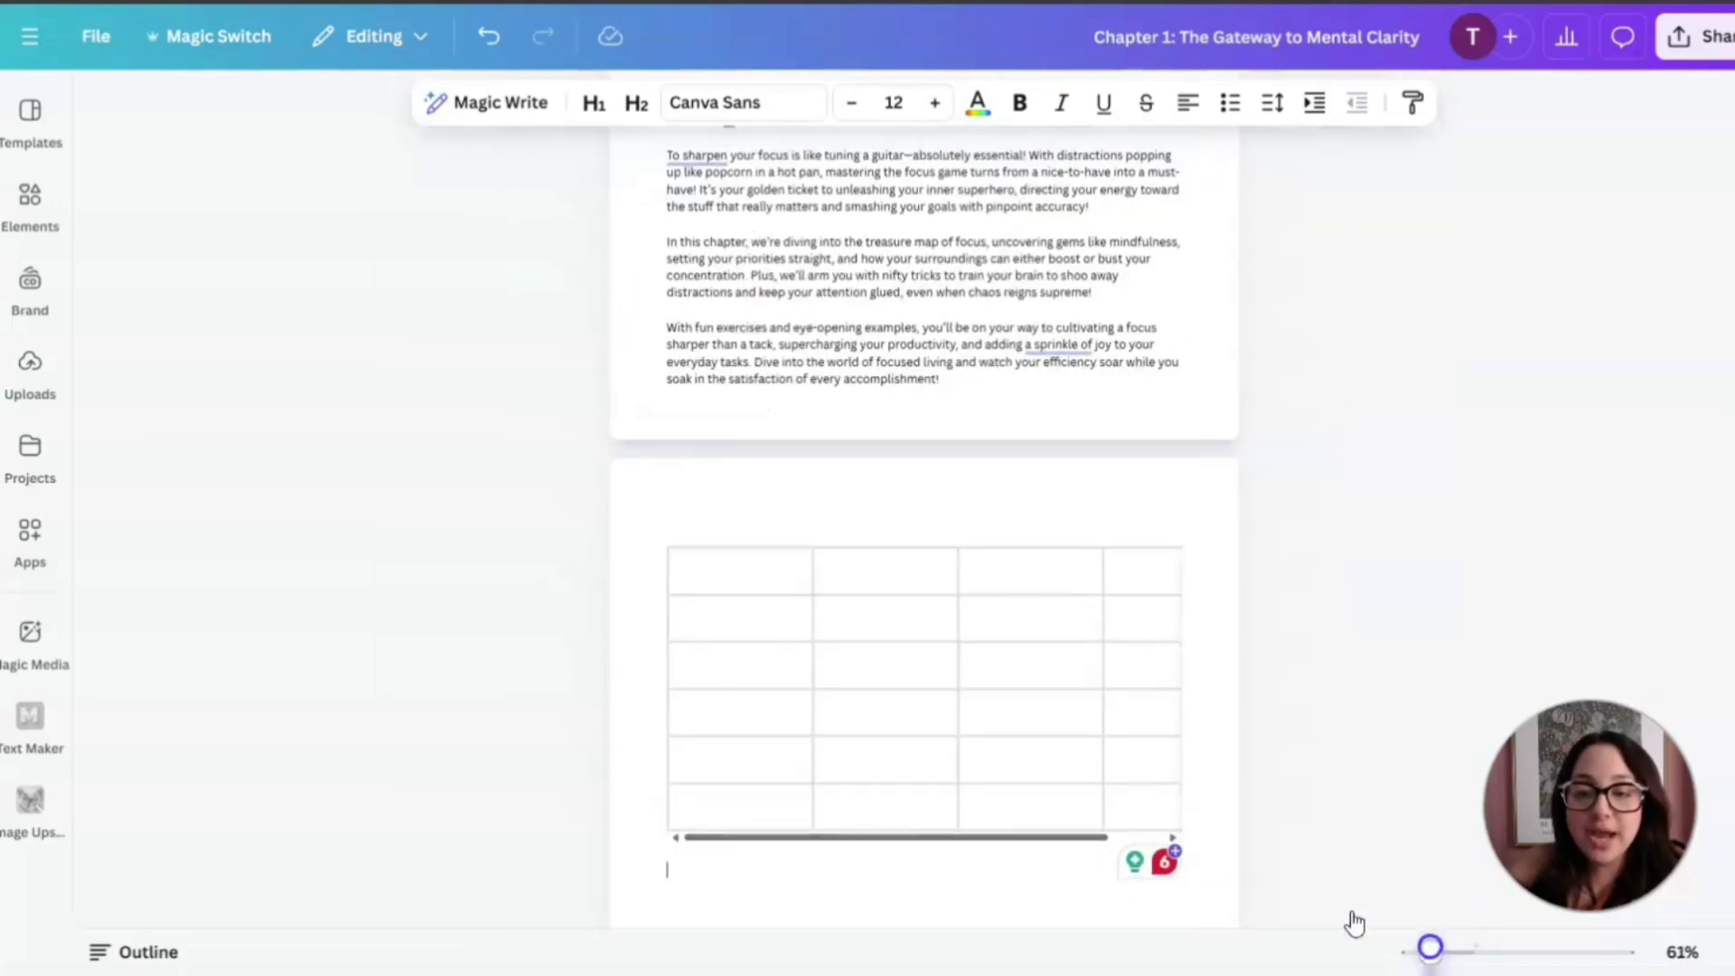
pyautogui.click(832, 832)
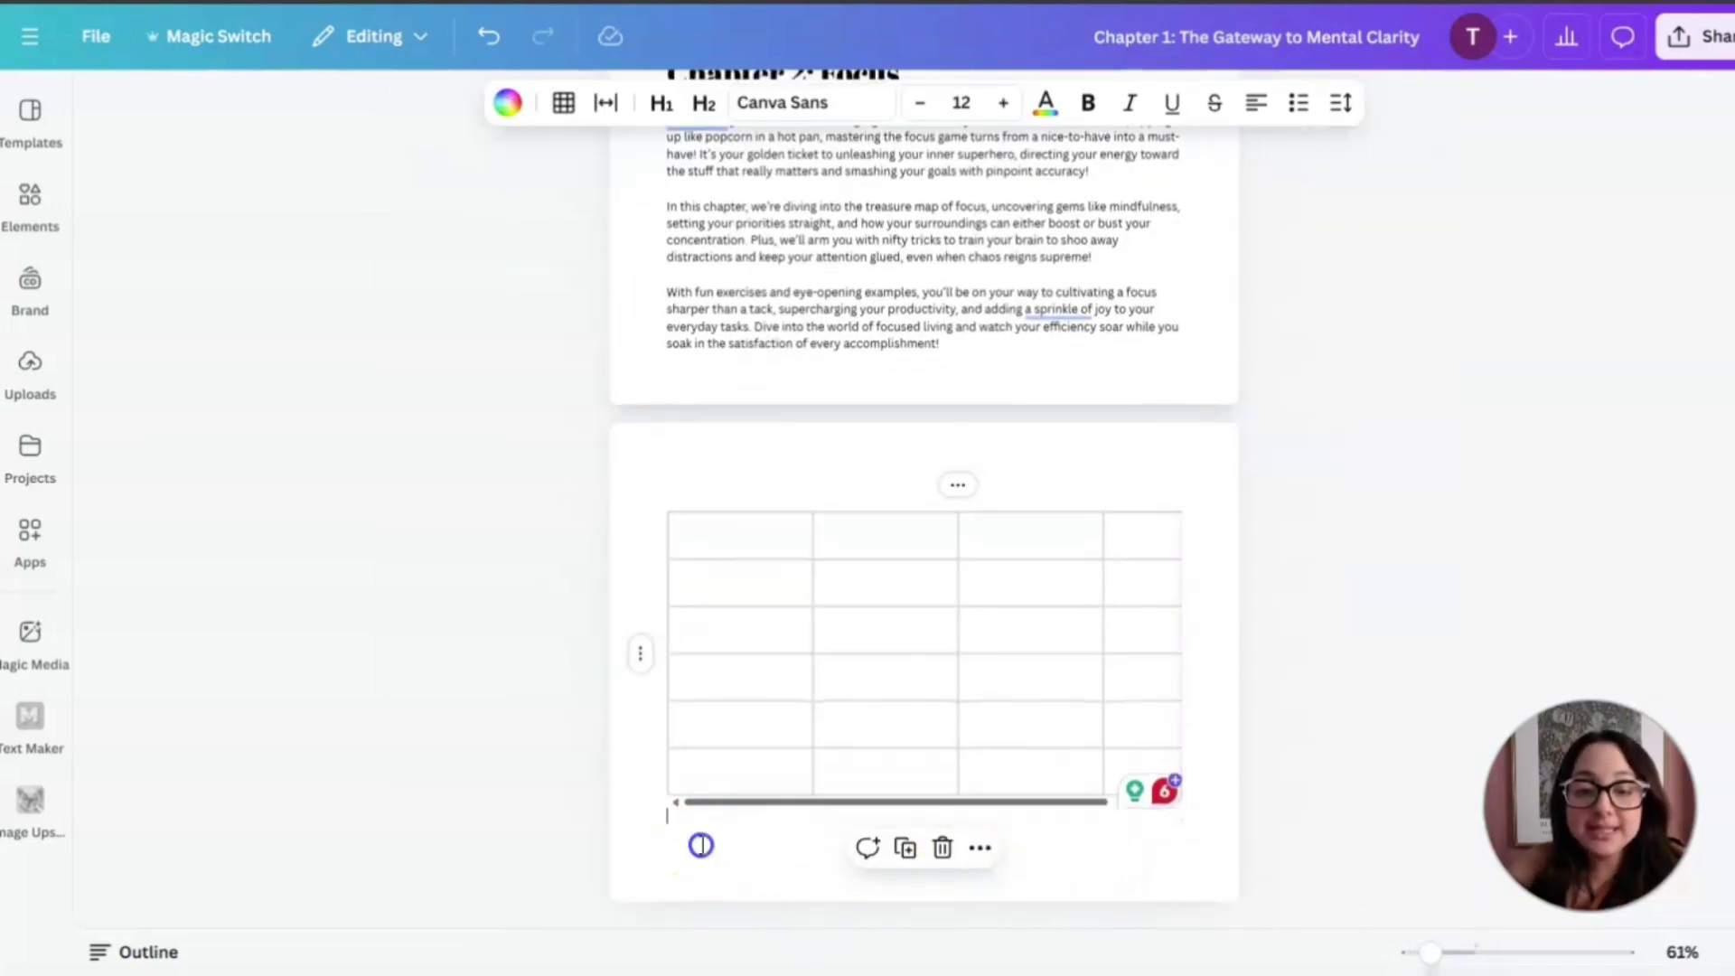
pyautogui.click(701, 844)
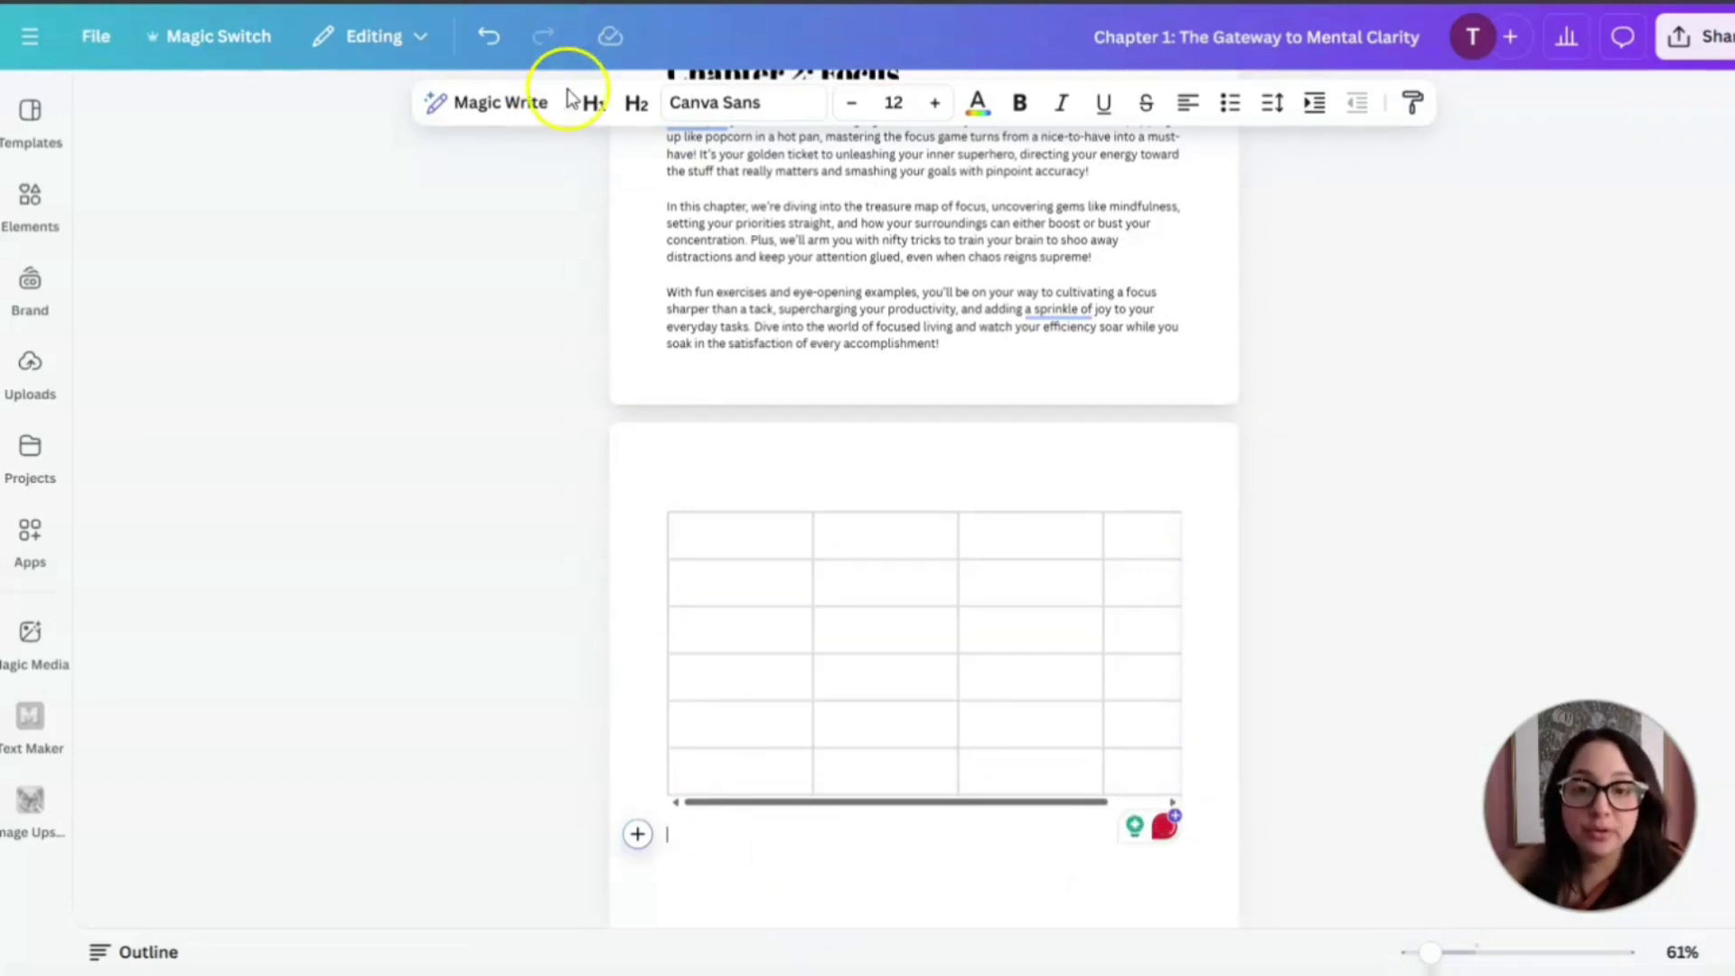
pyautogui.click(648, 843)
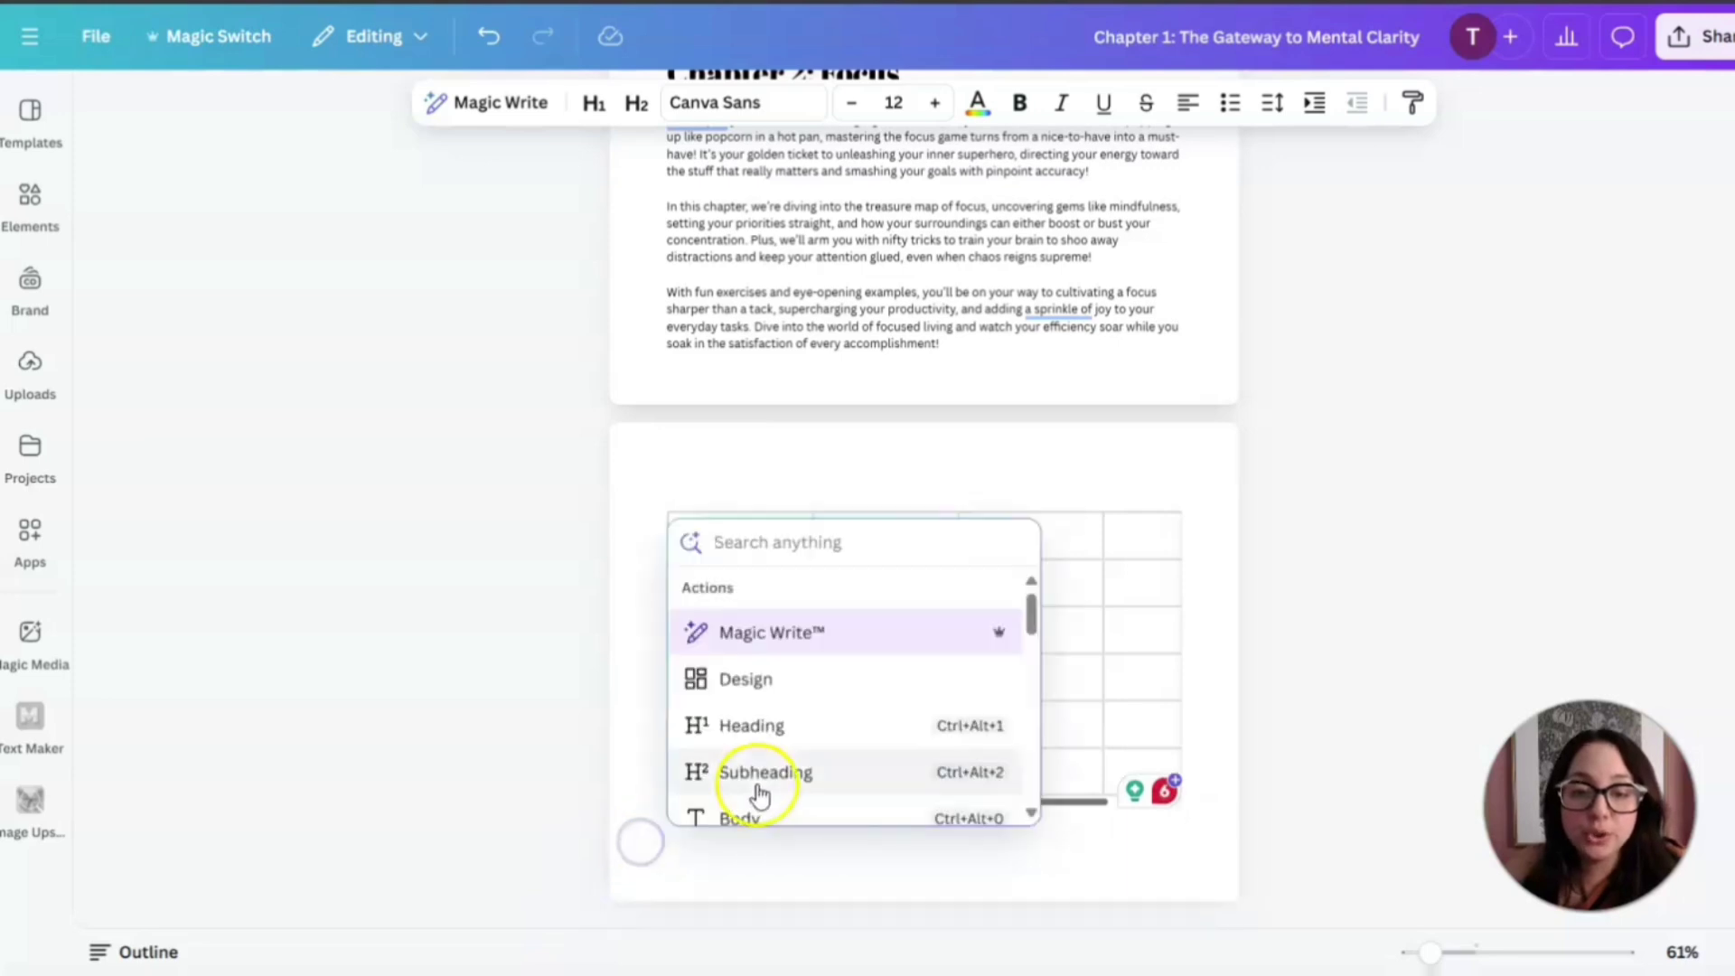
pyautogui.scroll(-2, 775, 779)
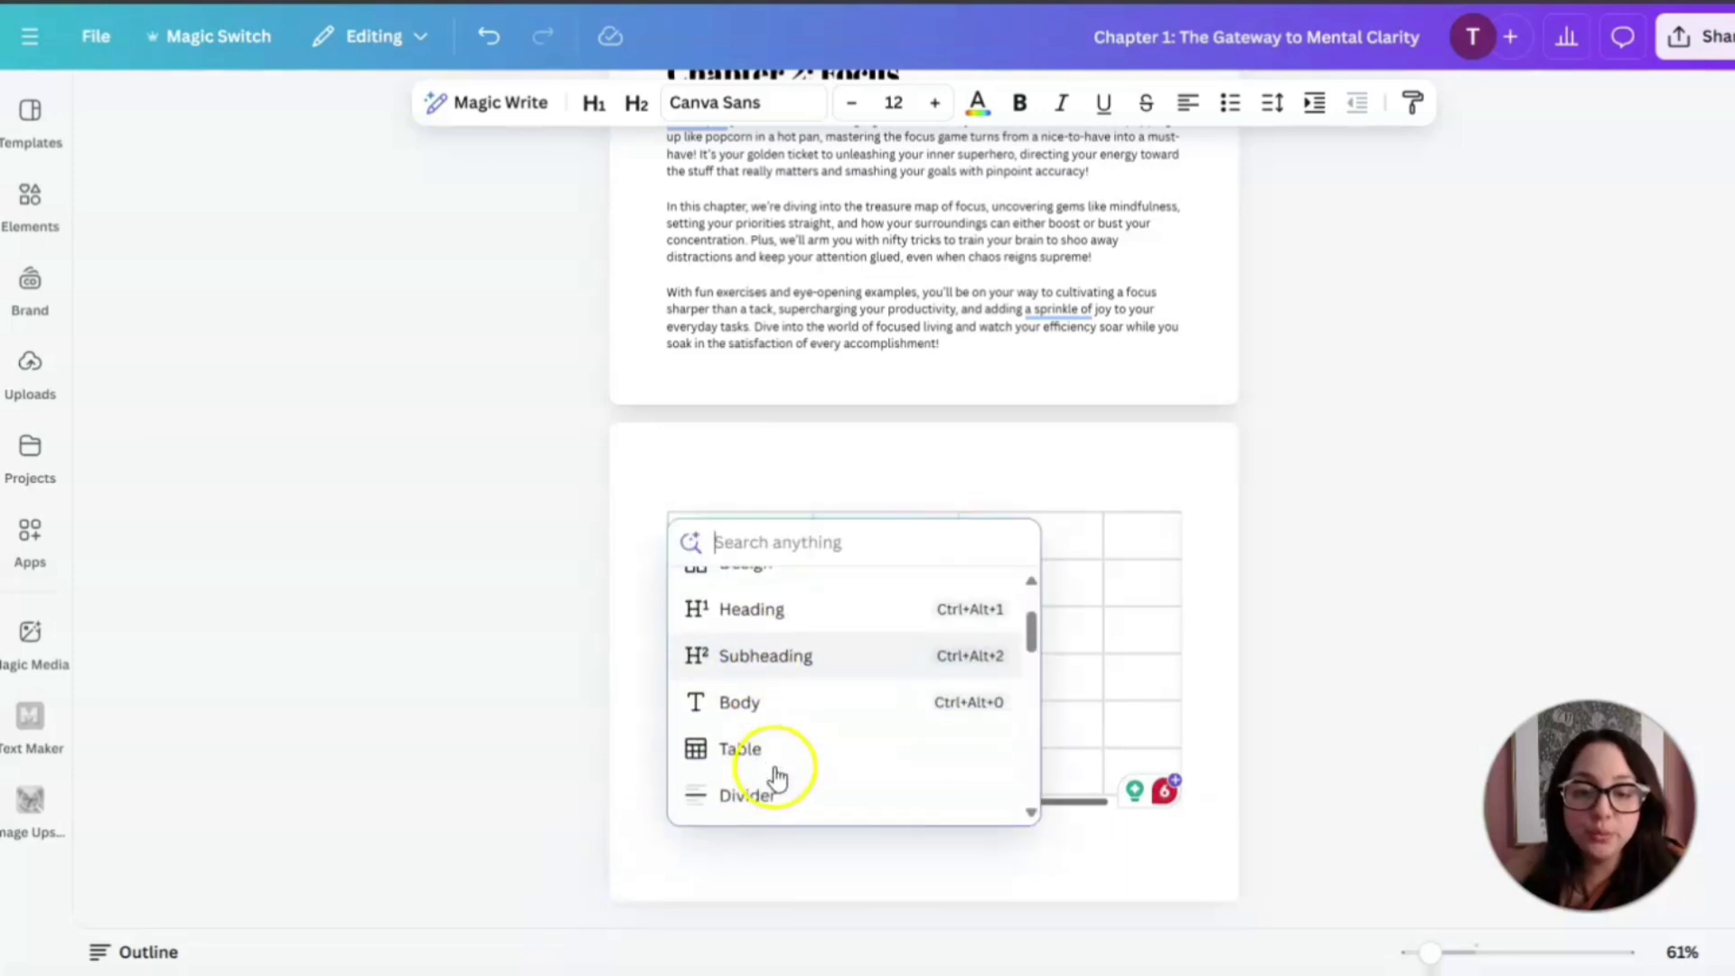
pyautogui.click(756, 608)
pyautogui.click(717, 844)
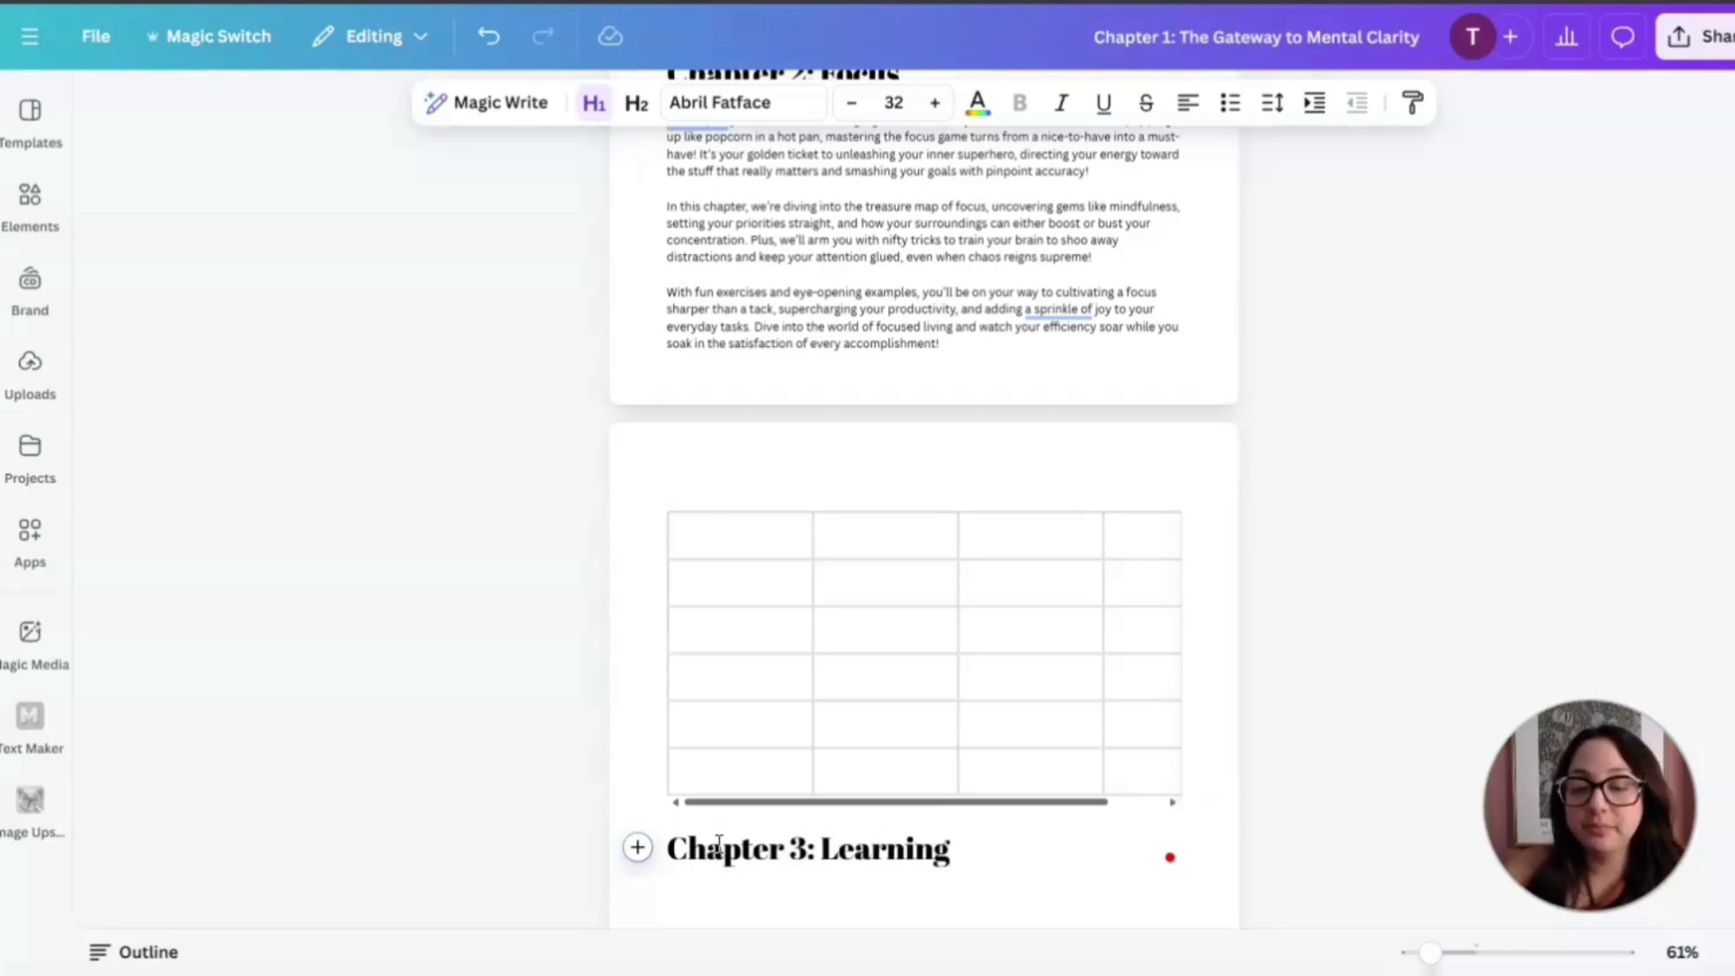
pyautogui.click(891, 821)
pyautogui.scroll(-1, 907, 837)
# Start an empty body paragraph under the Chapter 3: Learning heading
pyautogui.press('Return')
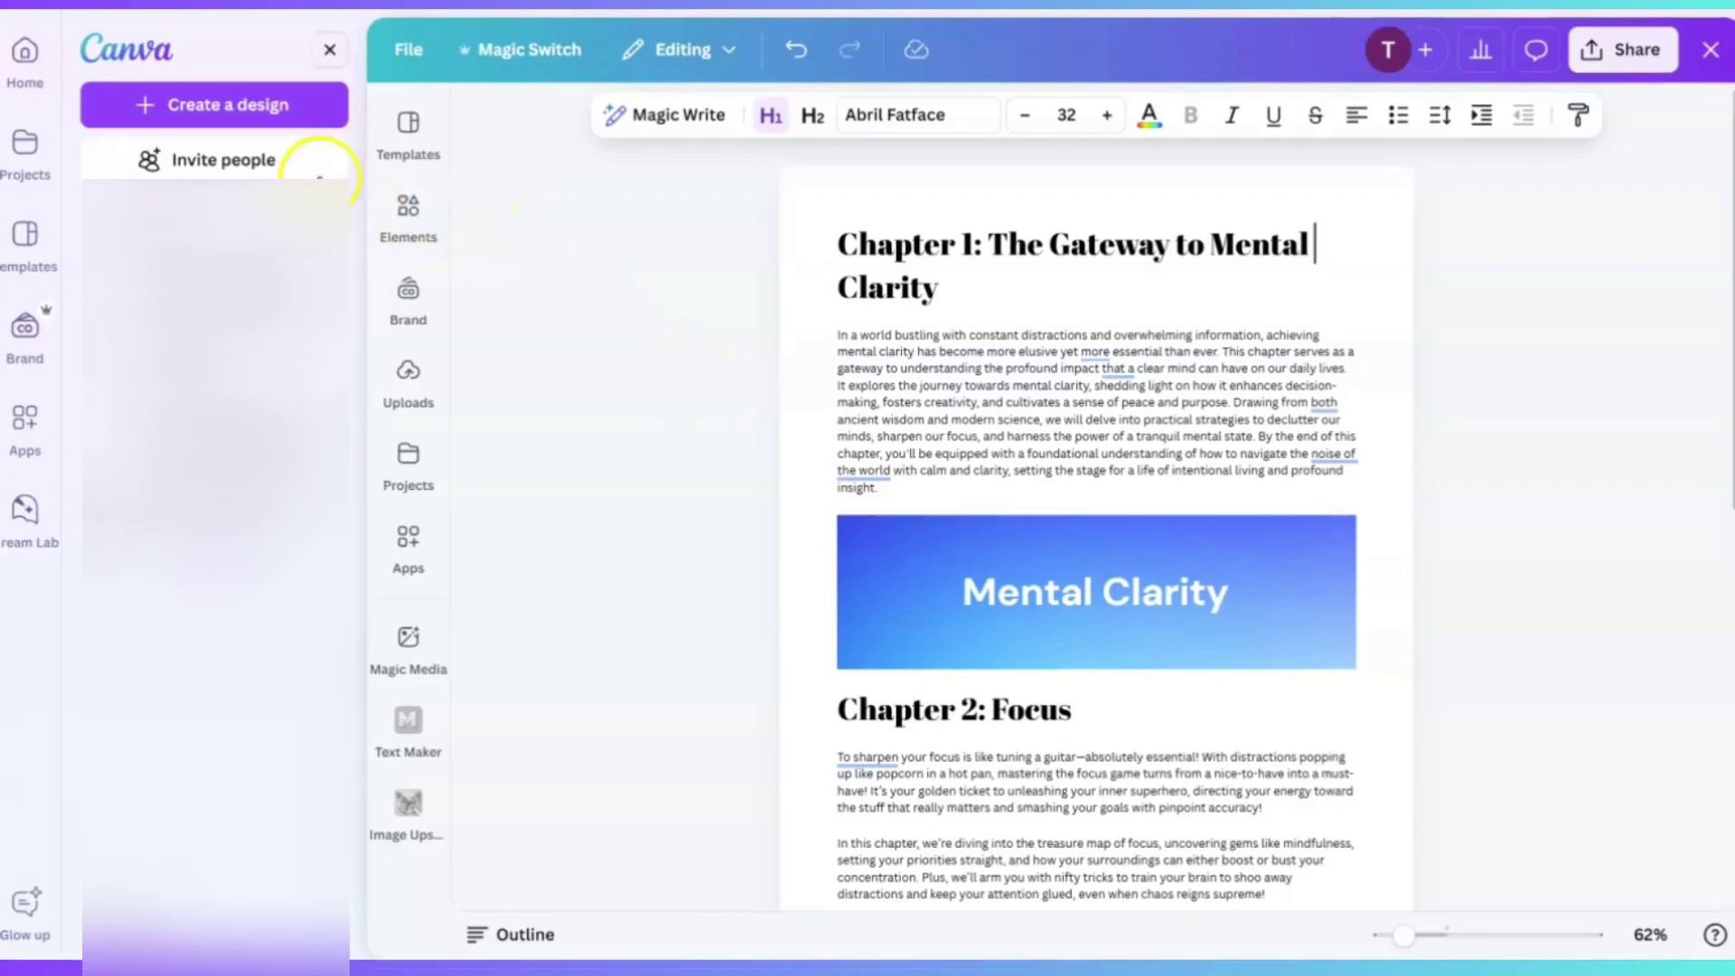
# Create a new blank design with a custom 8.5 × 11 in page size
pyautogui.click(251, 115)
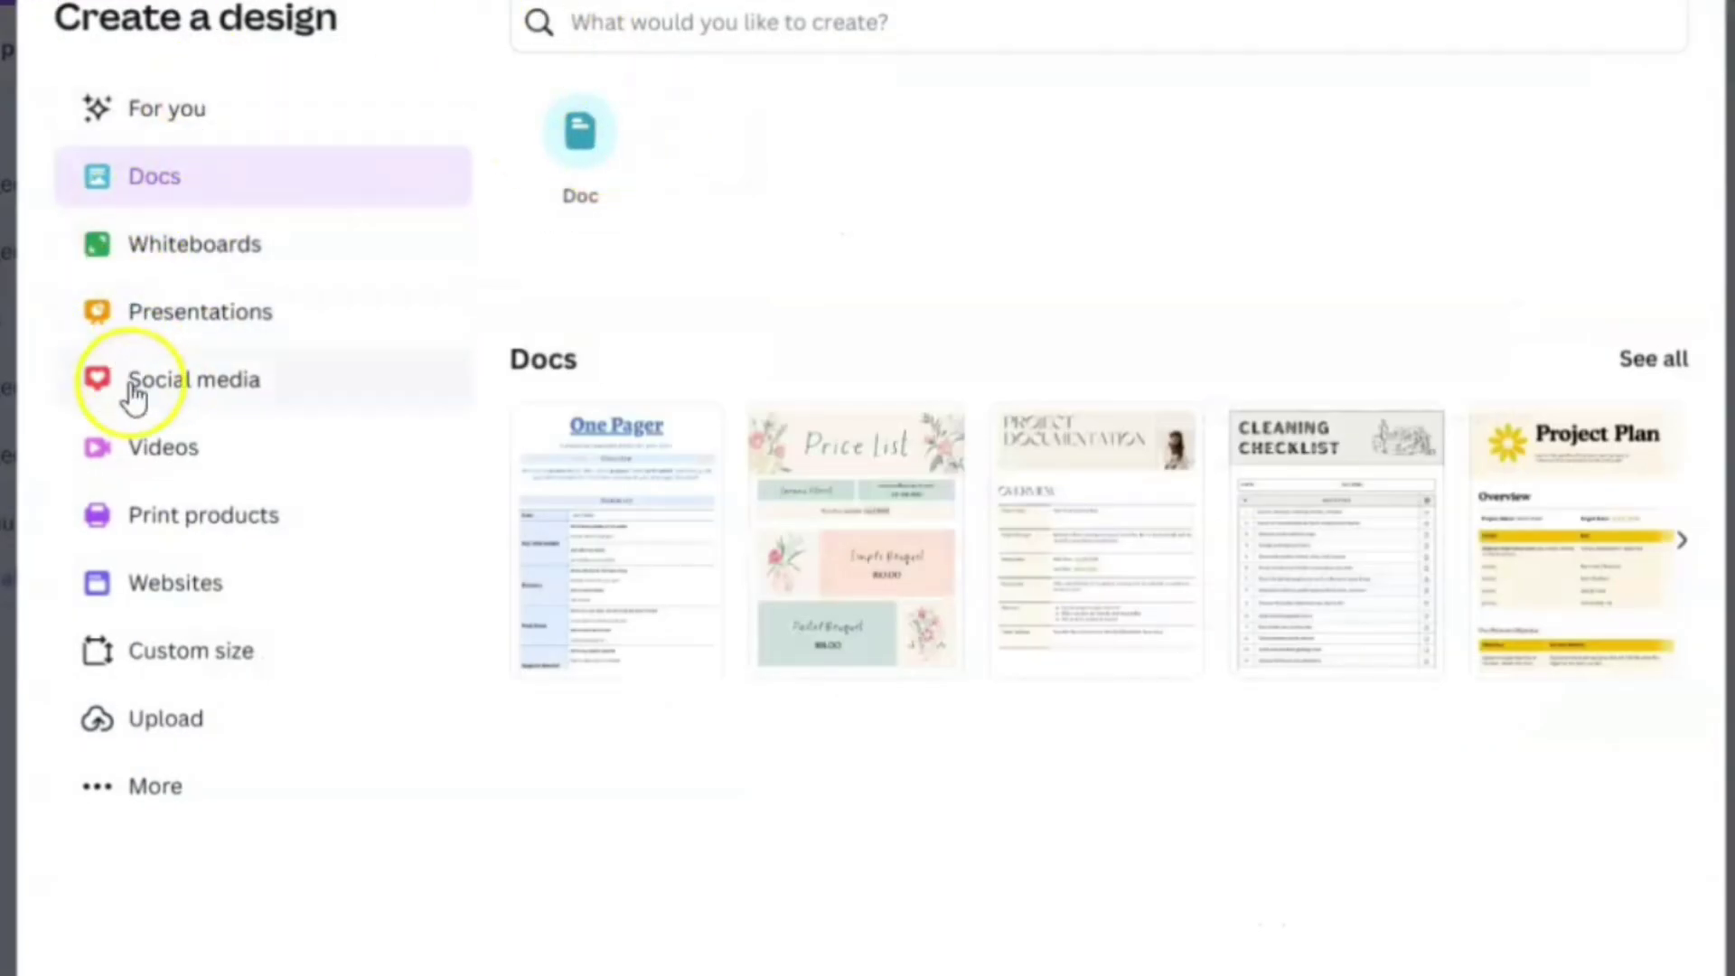
pyautogui.click(196, 662)
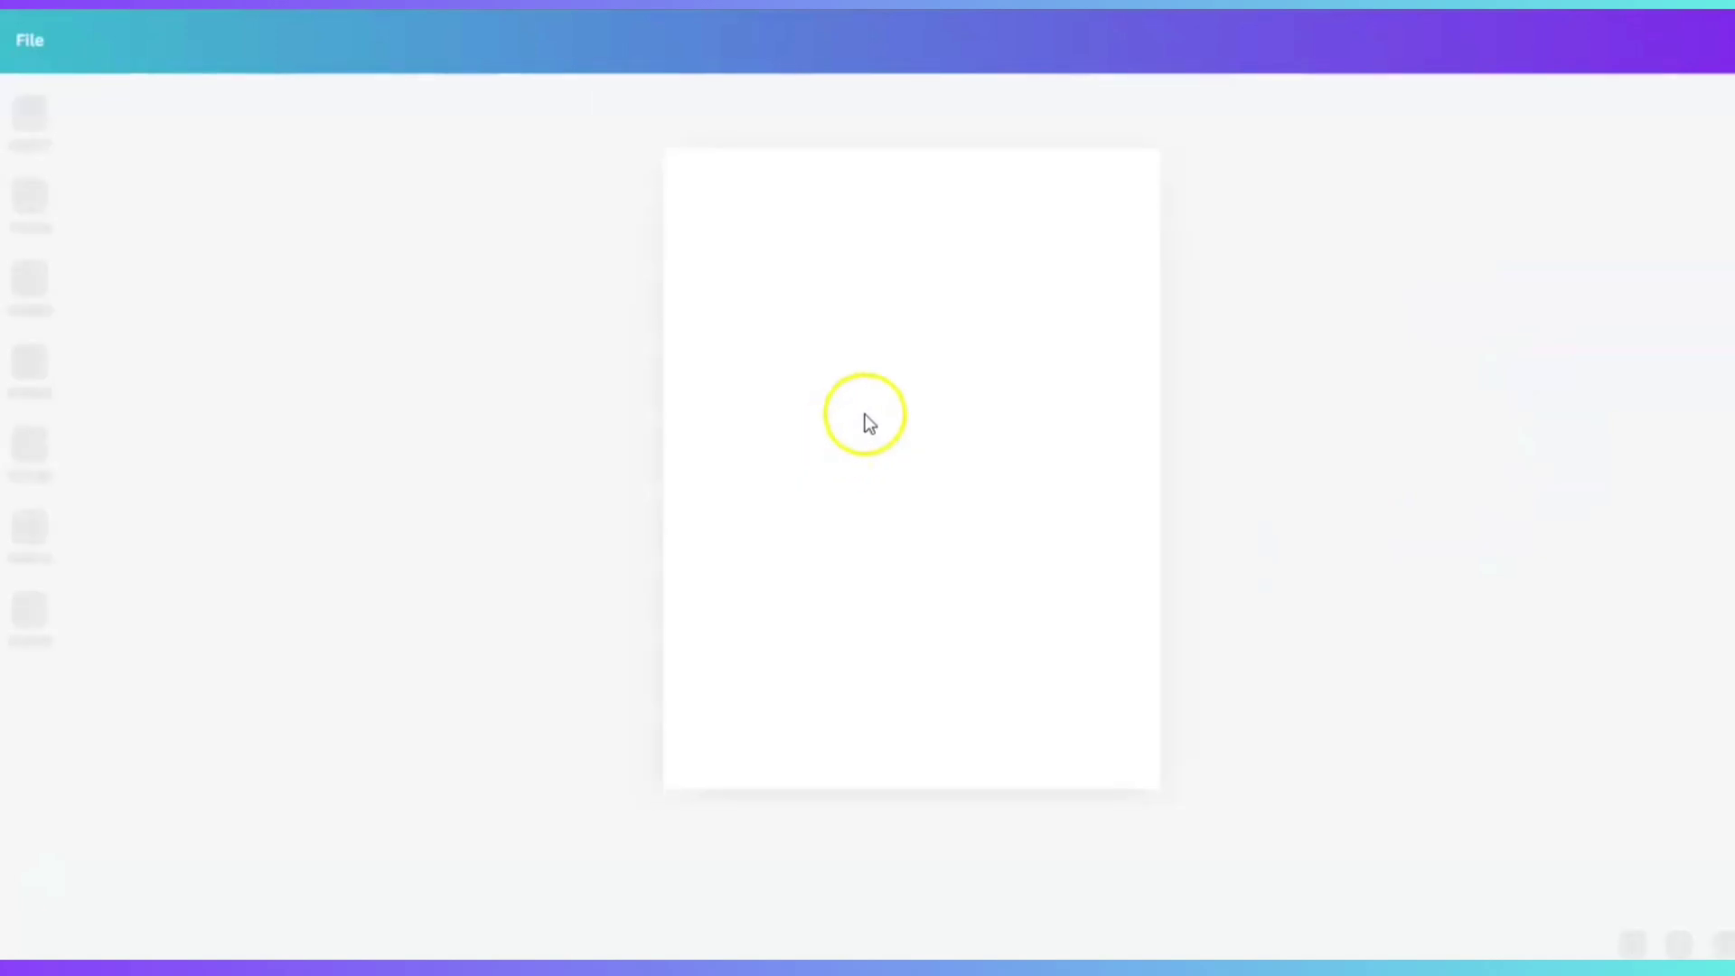
pyautogui.click(866, 423)
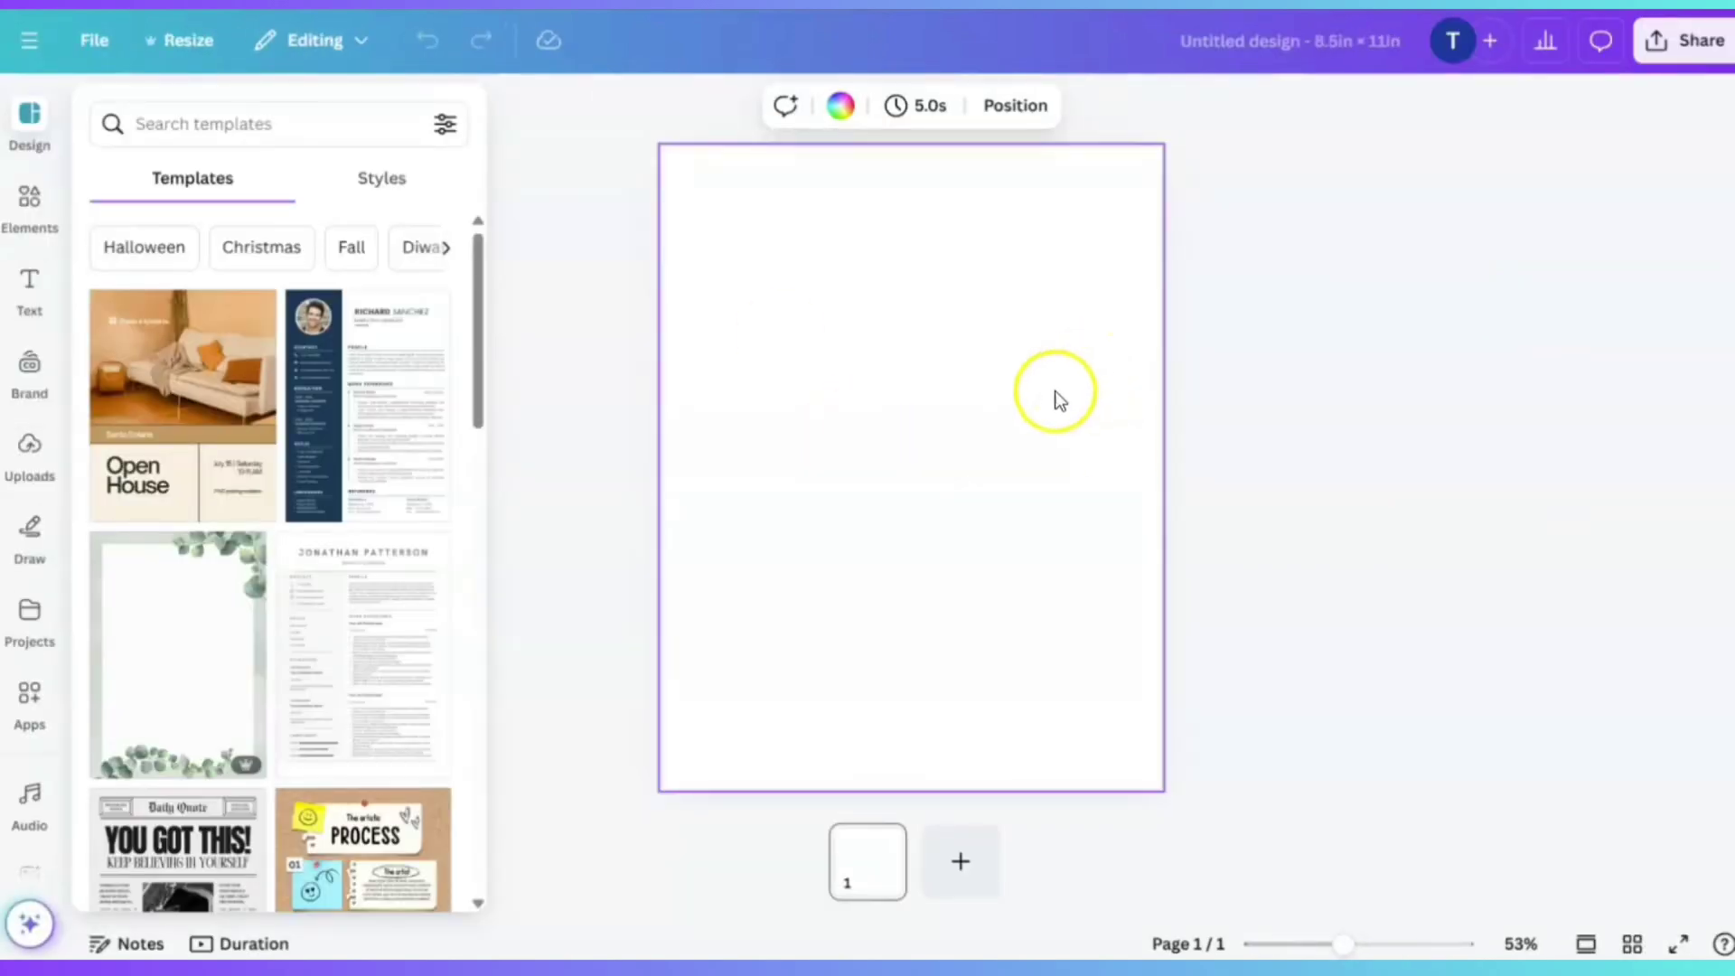
# Add a 'Chapter 1' heading text box and move it to the page's top-left corner
pyautogui.click(866, 339)
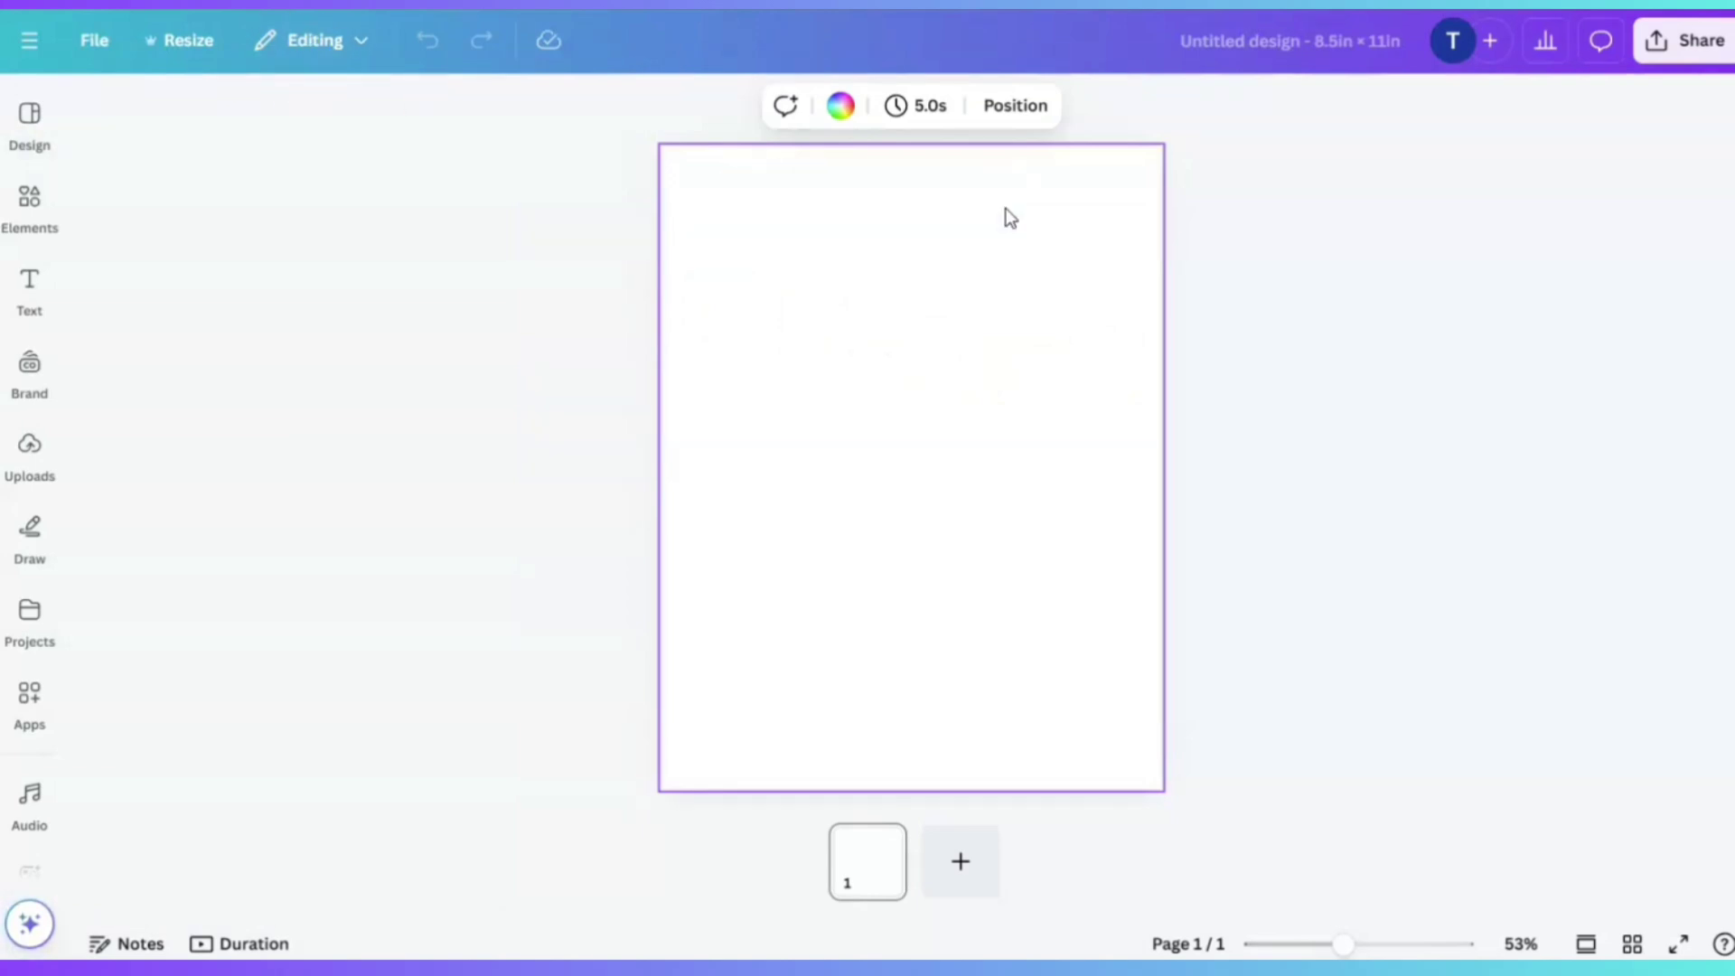
pyautogui.click(27, 287)
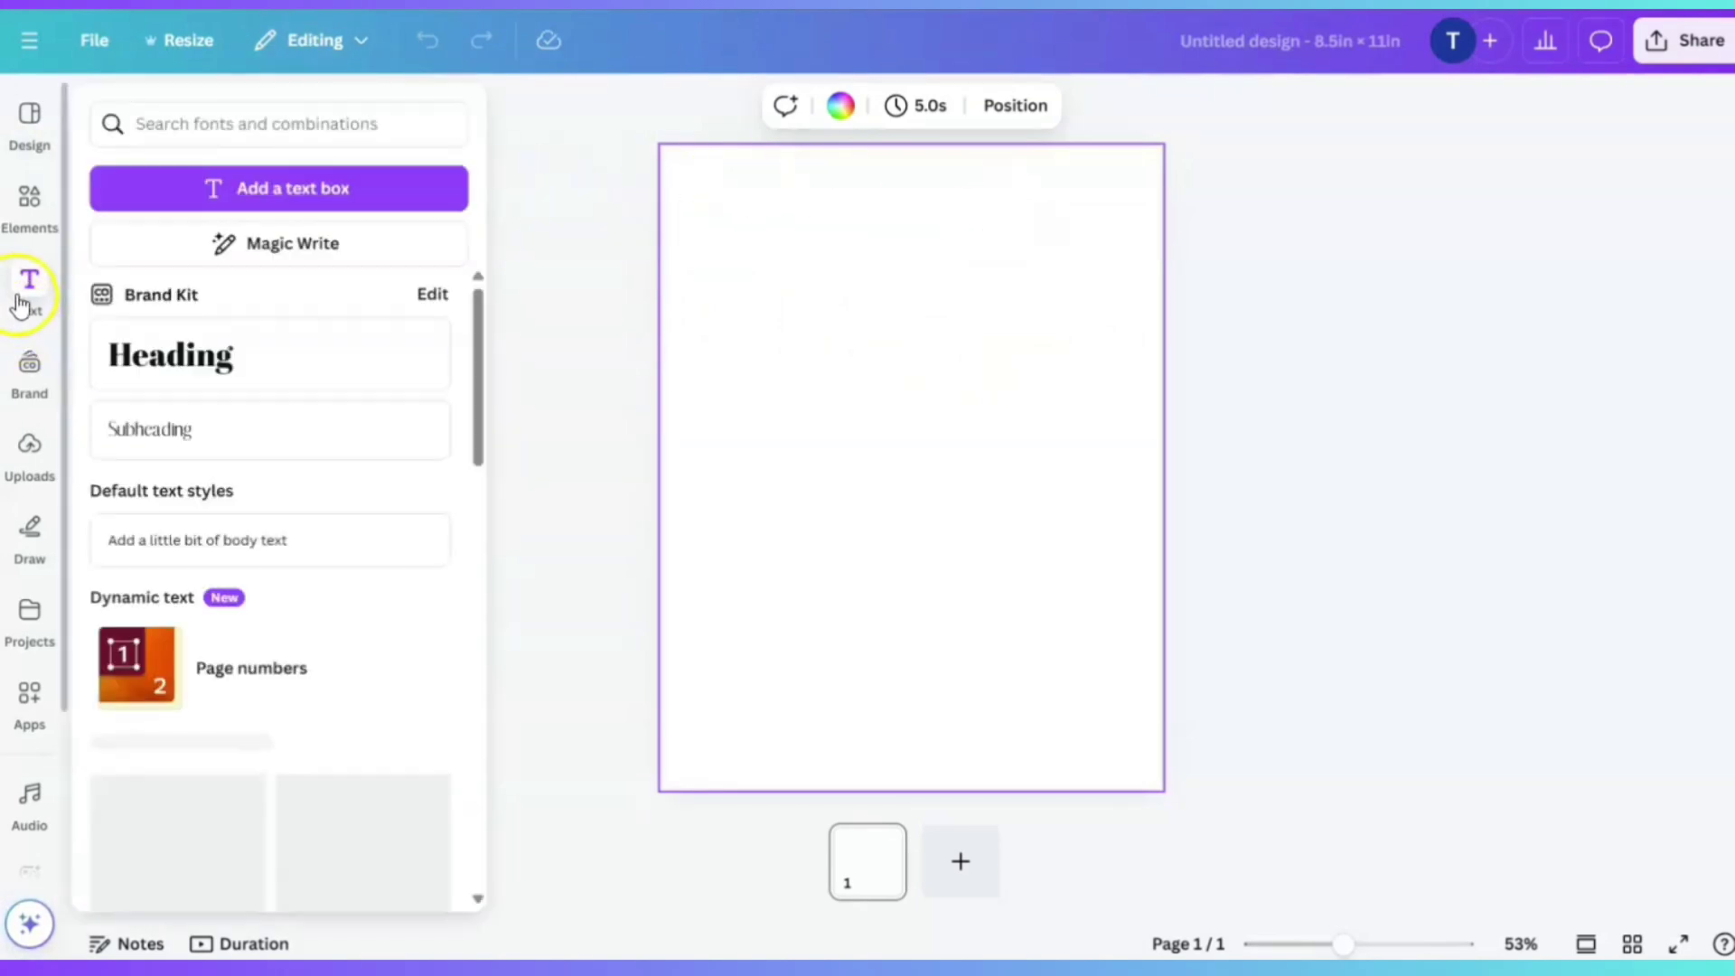
pyautogui.click(302, 257)
pyautogui.click(710, 322)
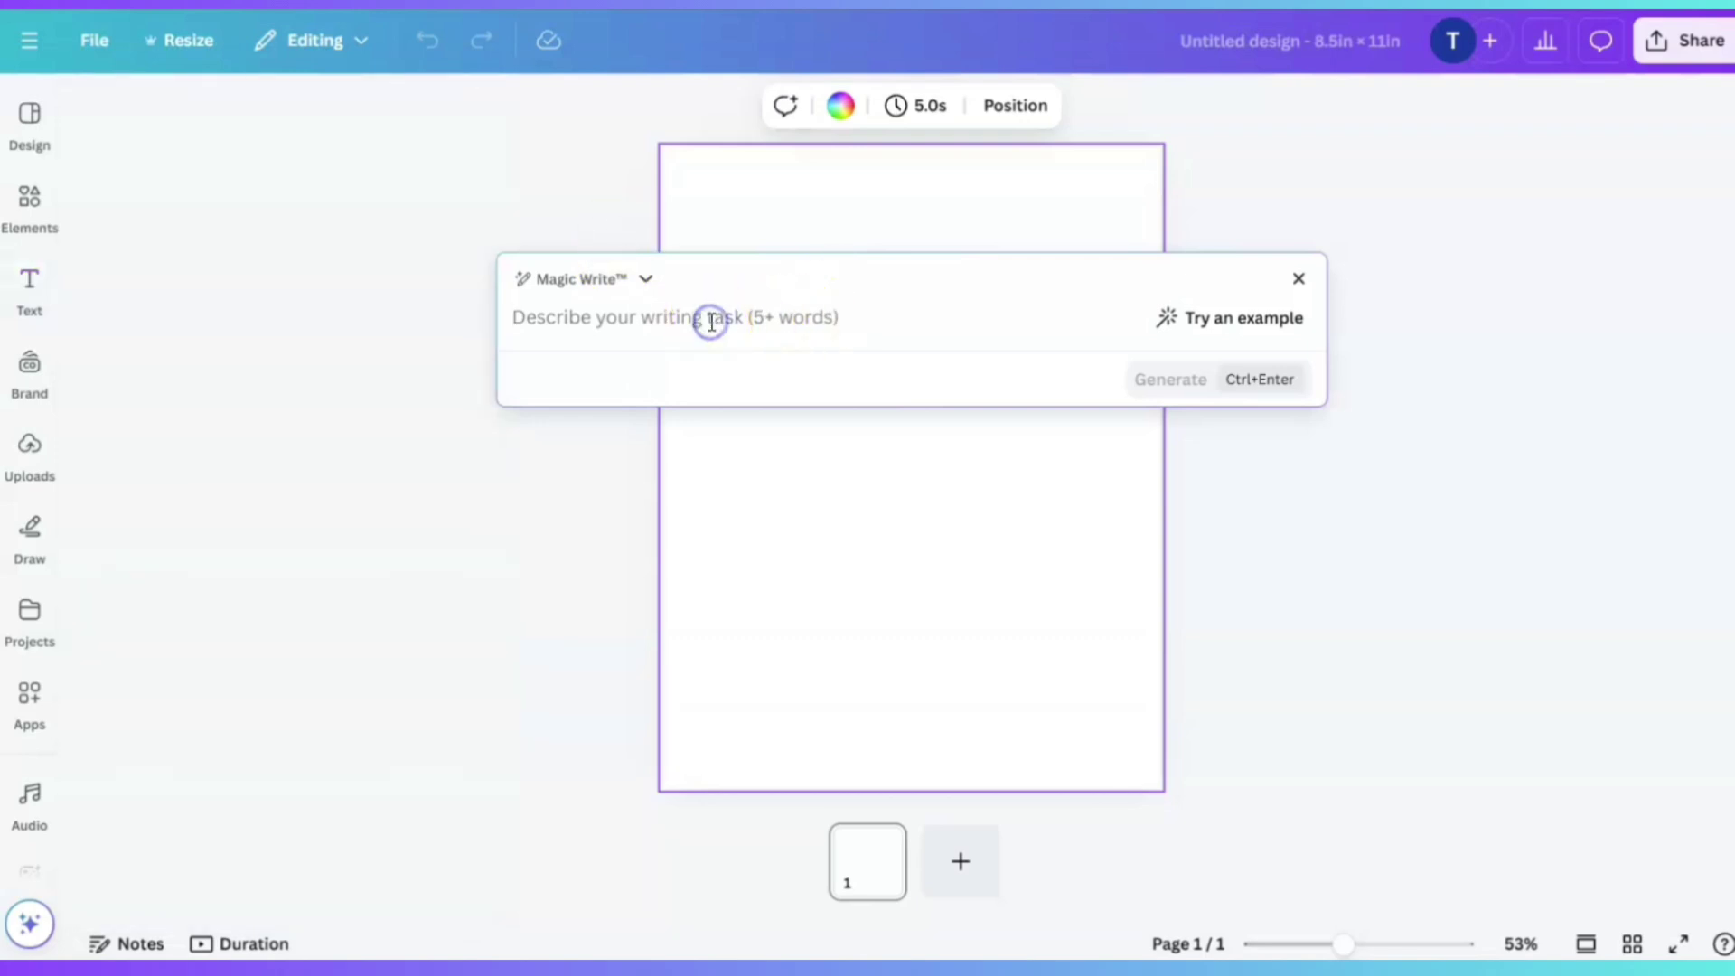
pyautogui.click(784, 226)
pyautogui.click(38, 299)
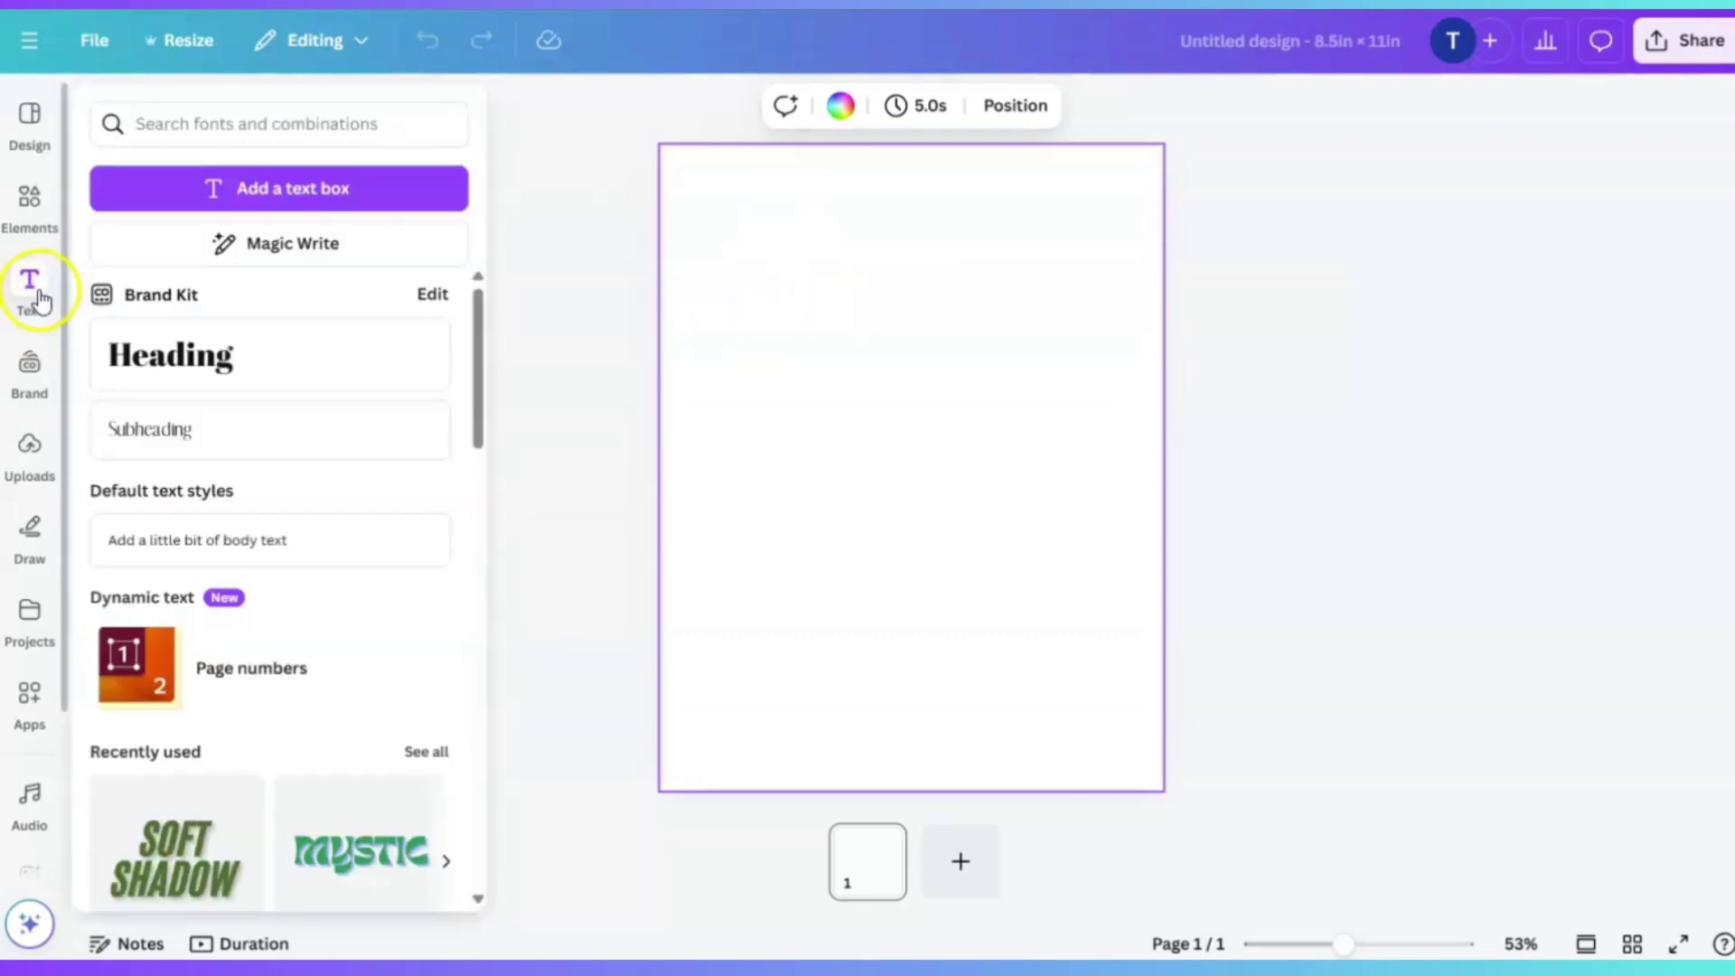
pyautogui.click(171, 352)
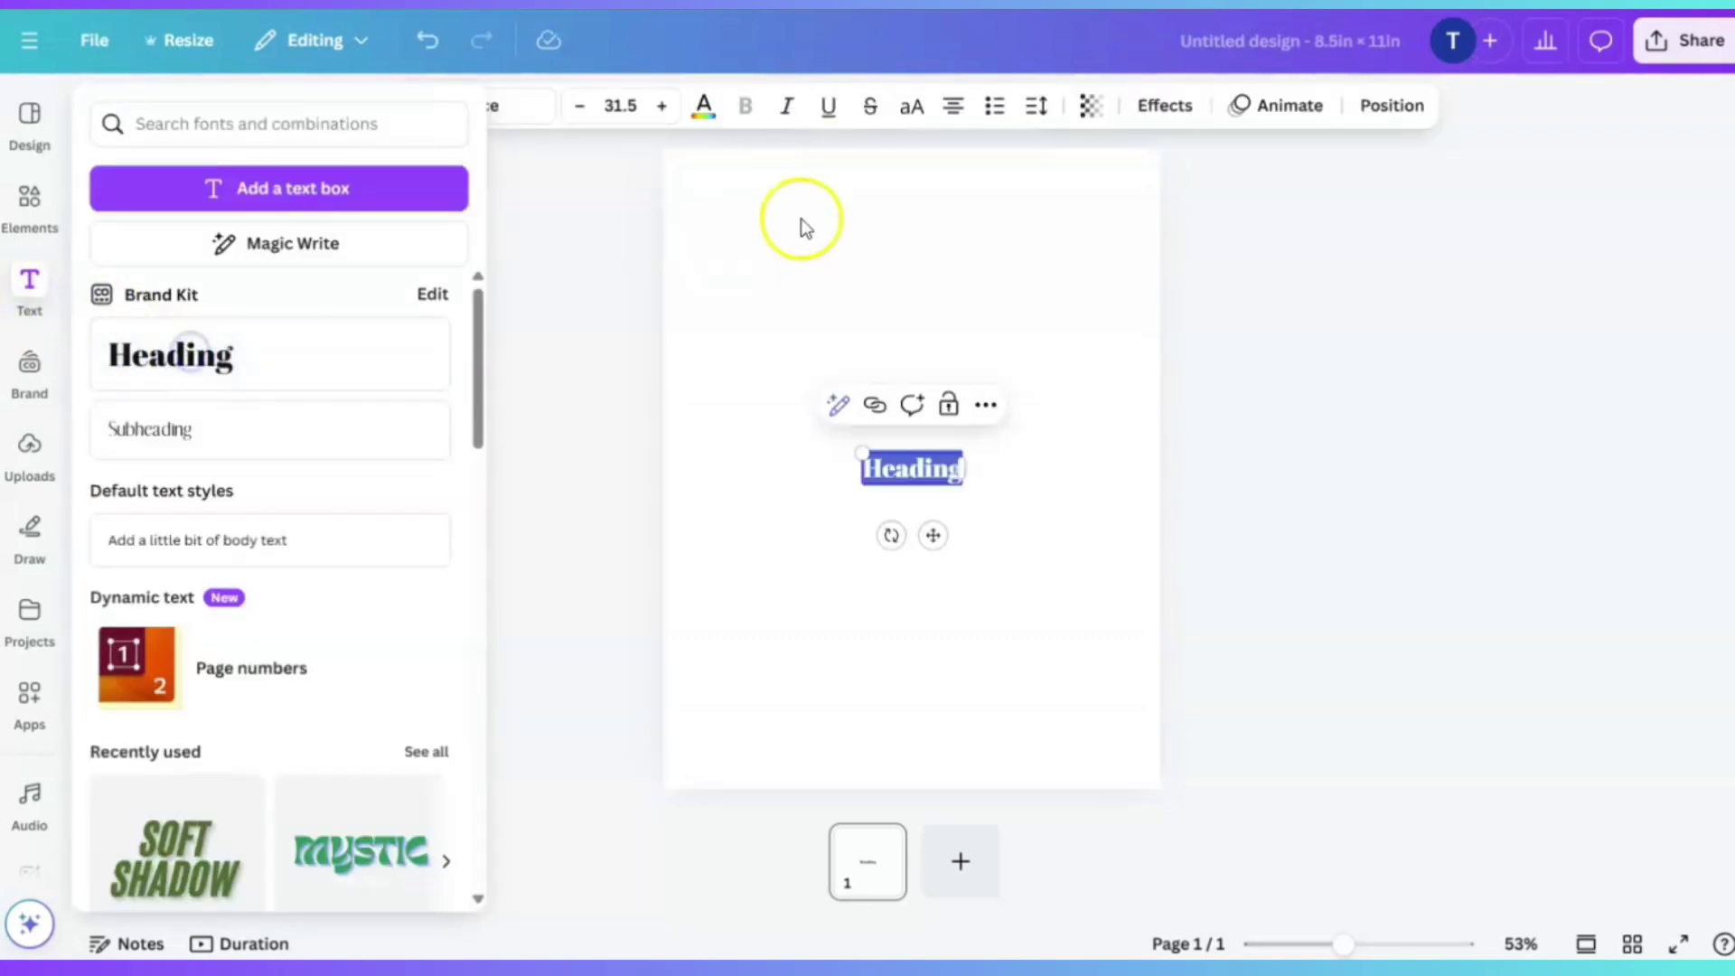
pyautogui.write('Chapter 1')
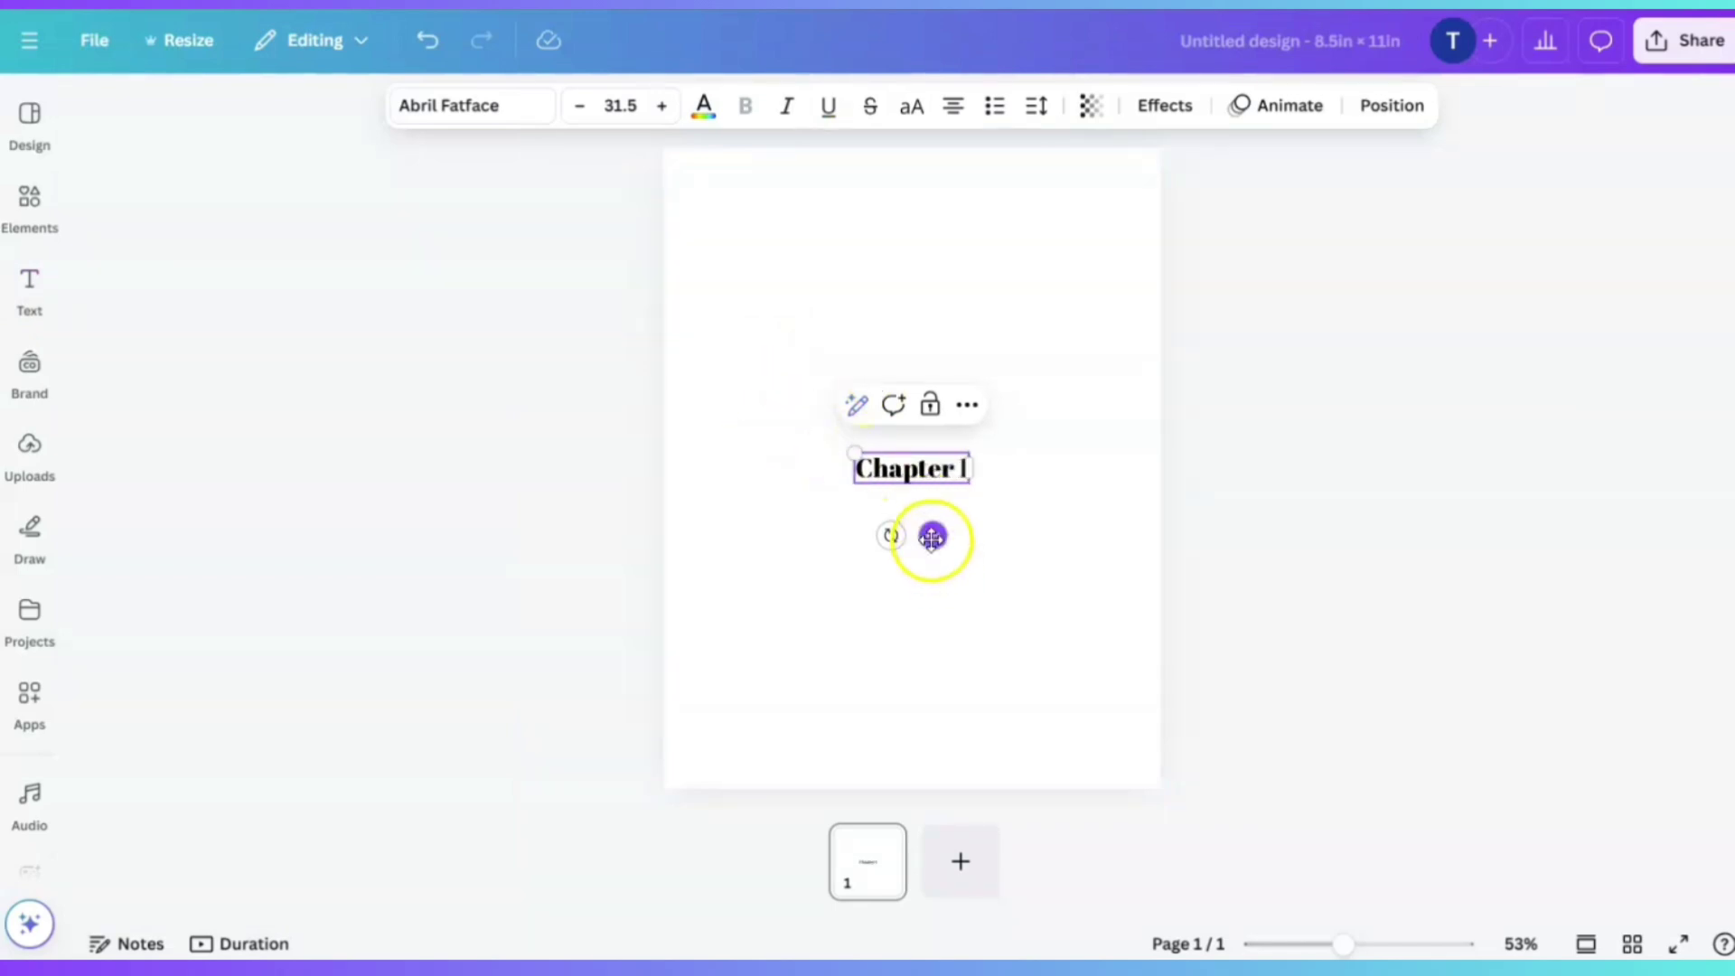
pyautogui.moveTo(932, 538); pyautogui.dragTo(783, 283)
pyautogui.click(864, 338)
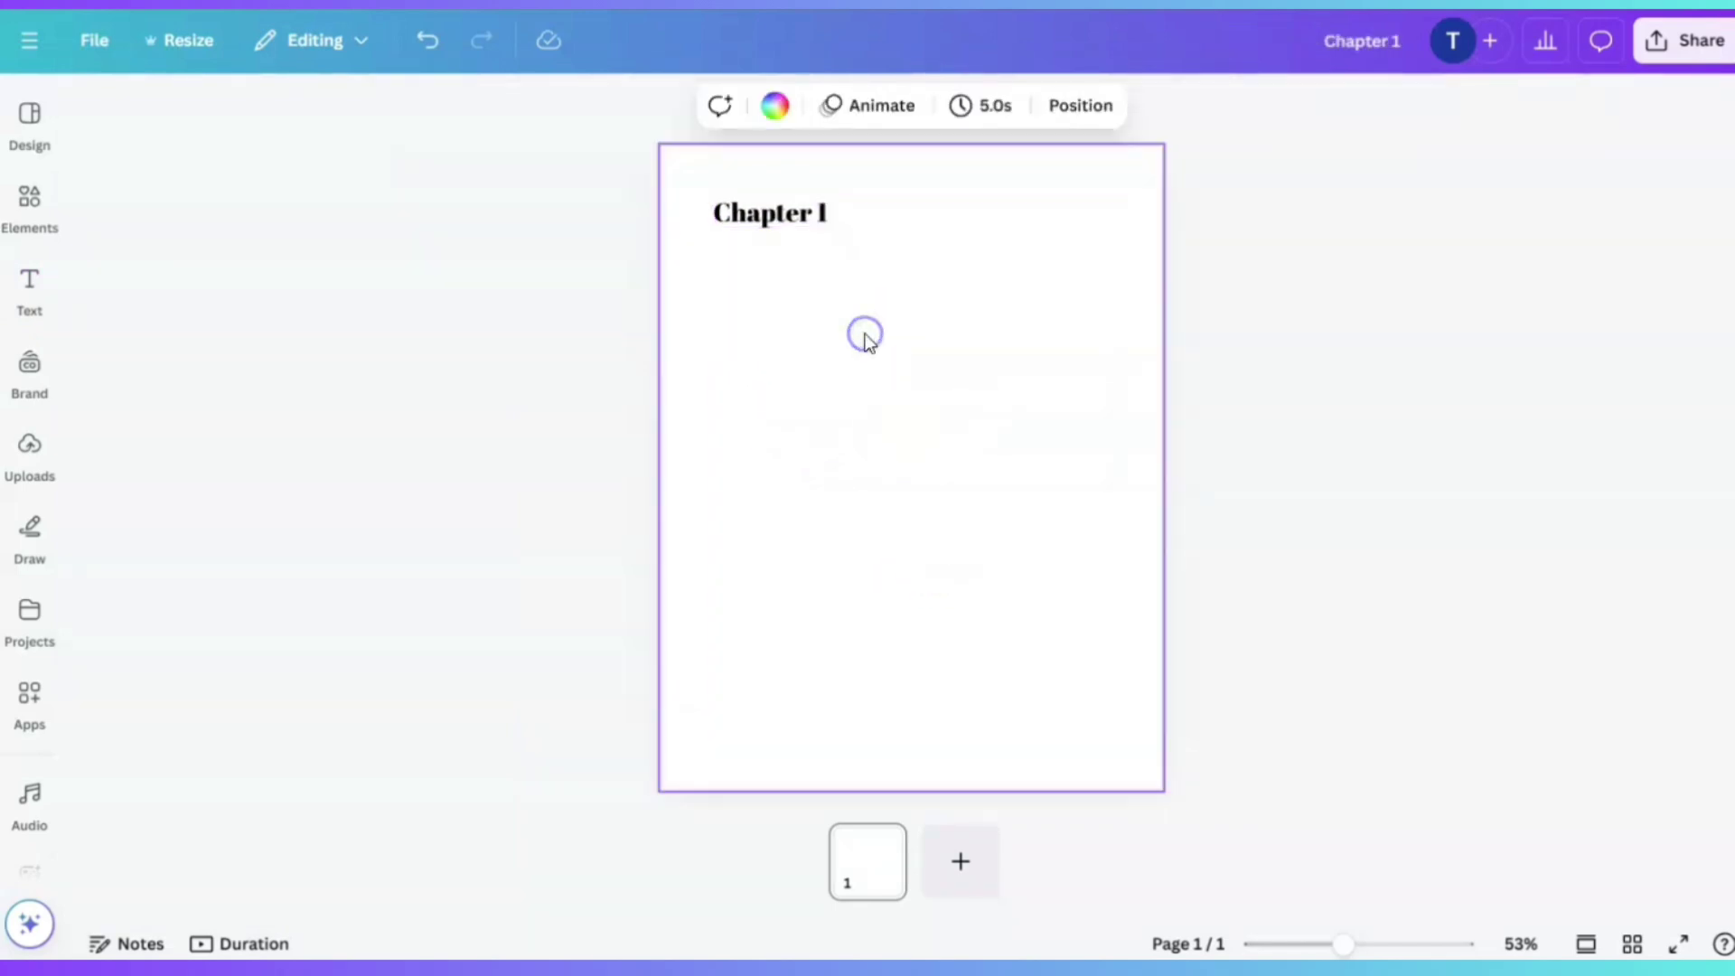
pyautogui.click(29, 203)
# Add numbers-only page numbers shown on all pages, placing a 1 on the page
pyautogui.click(31, 291)
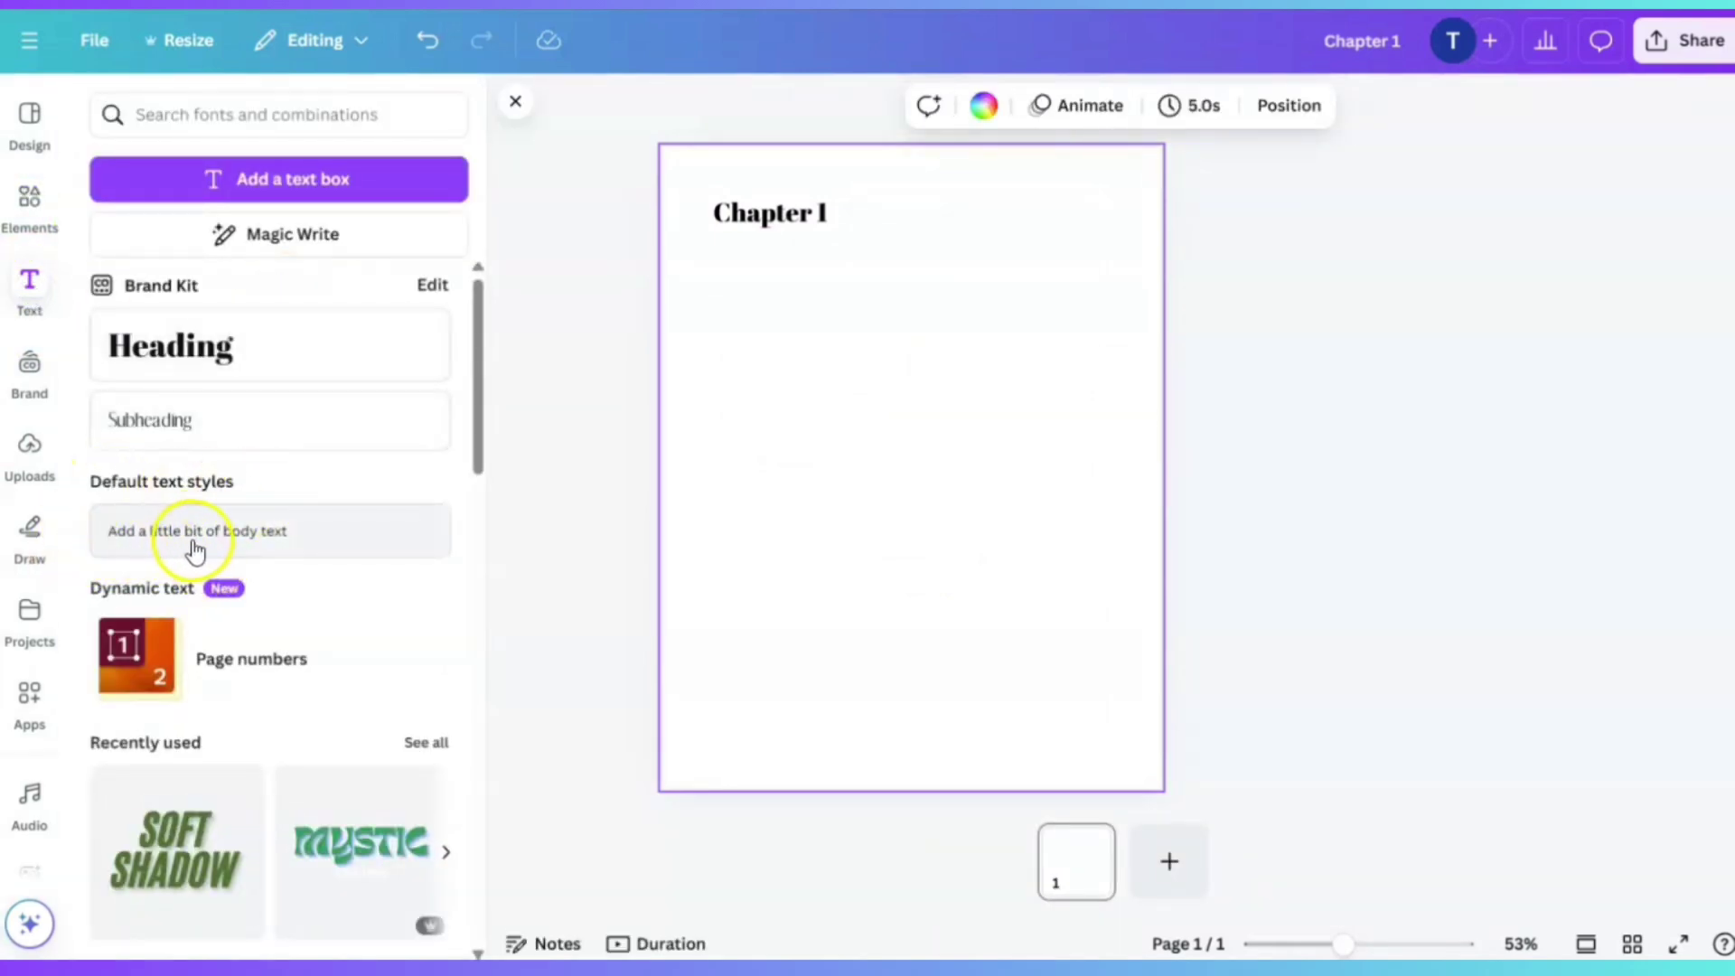
pyautogui.scroll(-3, 341, 533)
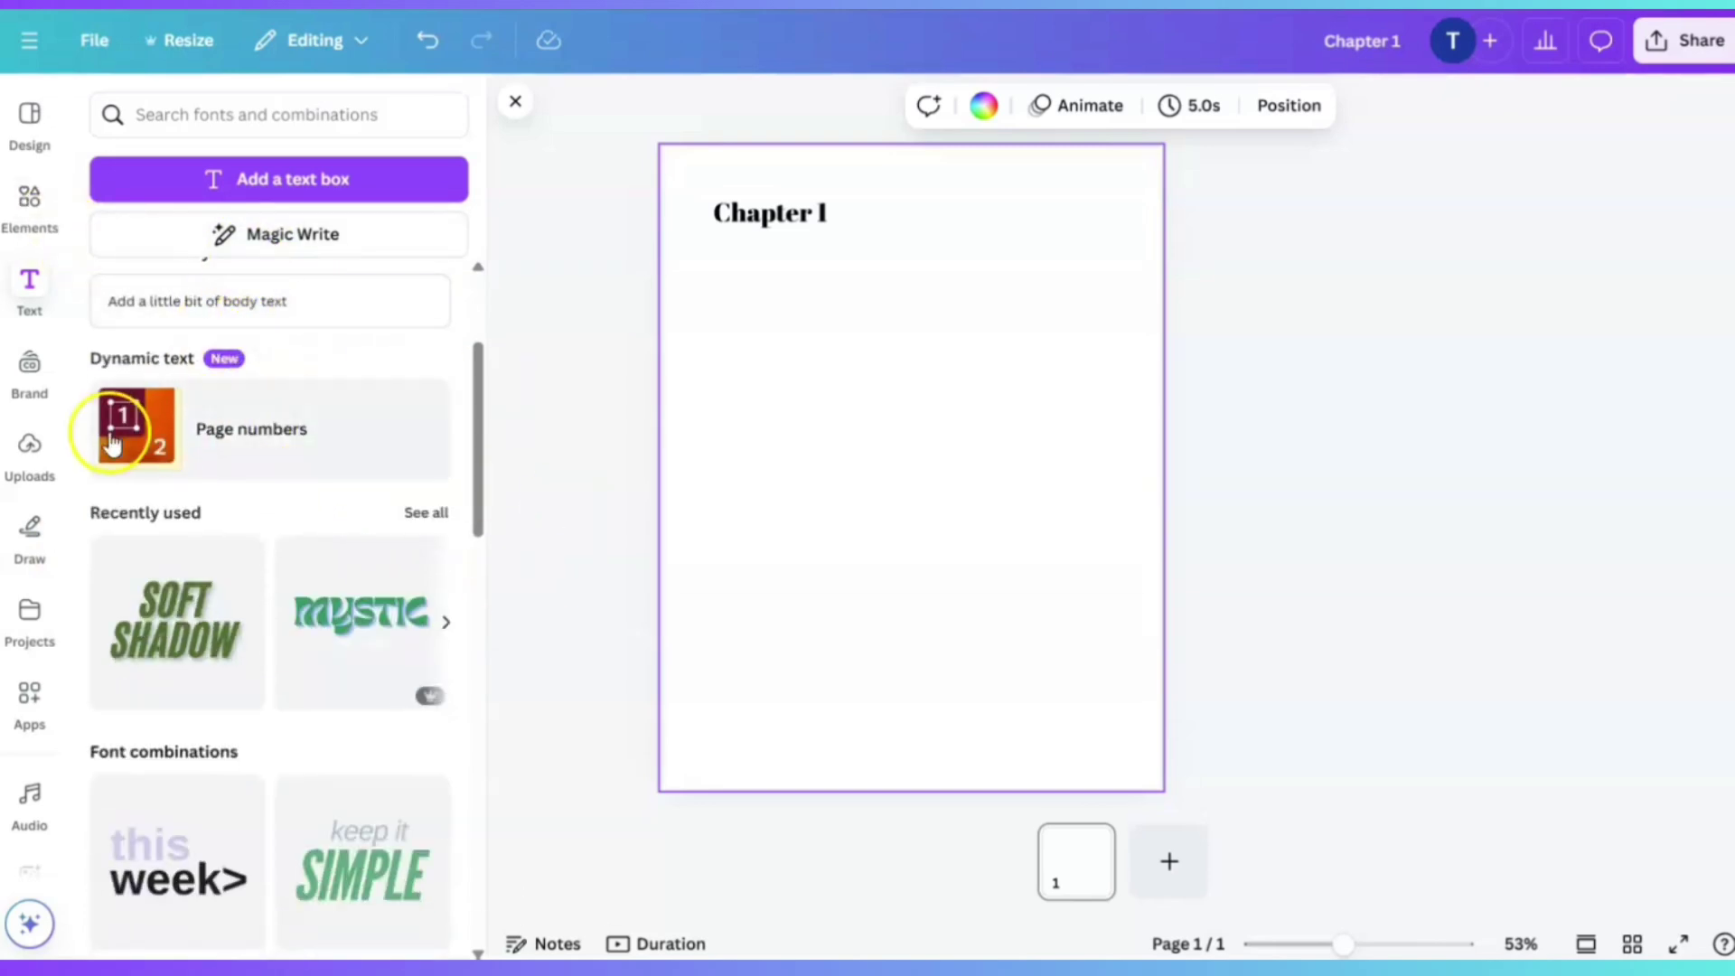
pyautogui.click(140, 438)
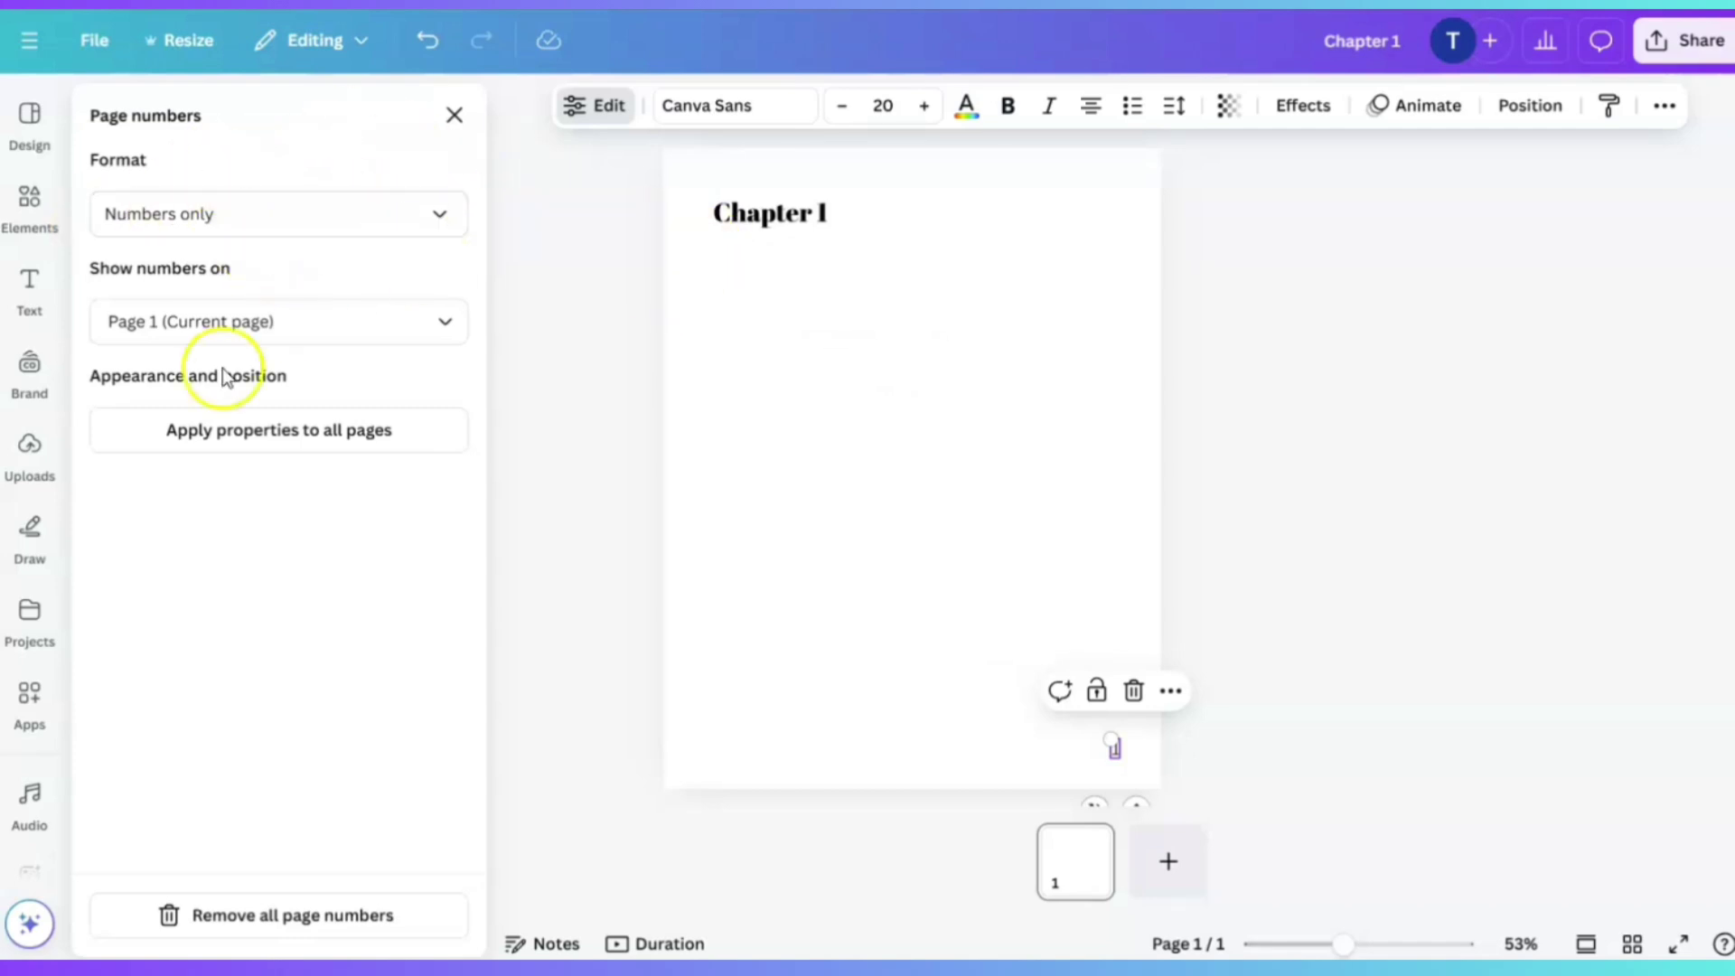
pyautogui.click(447, 323)
pyautogui.click(453, 324)
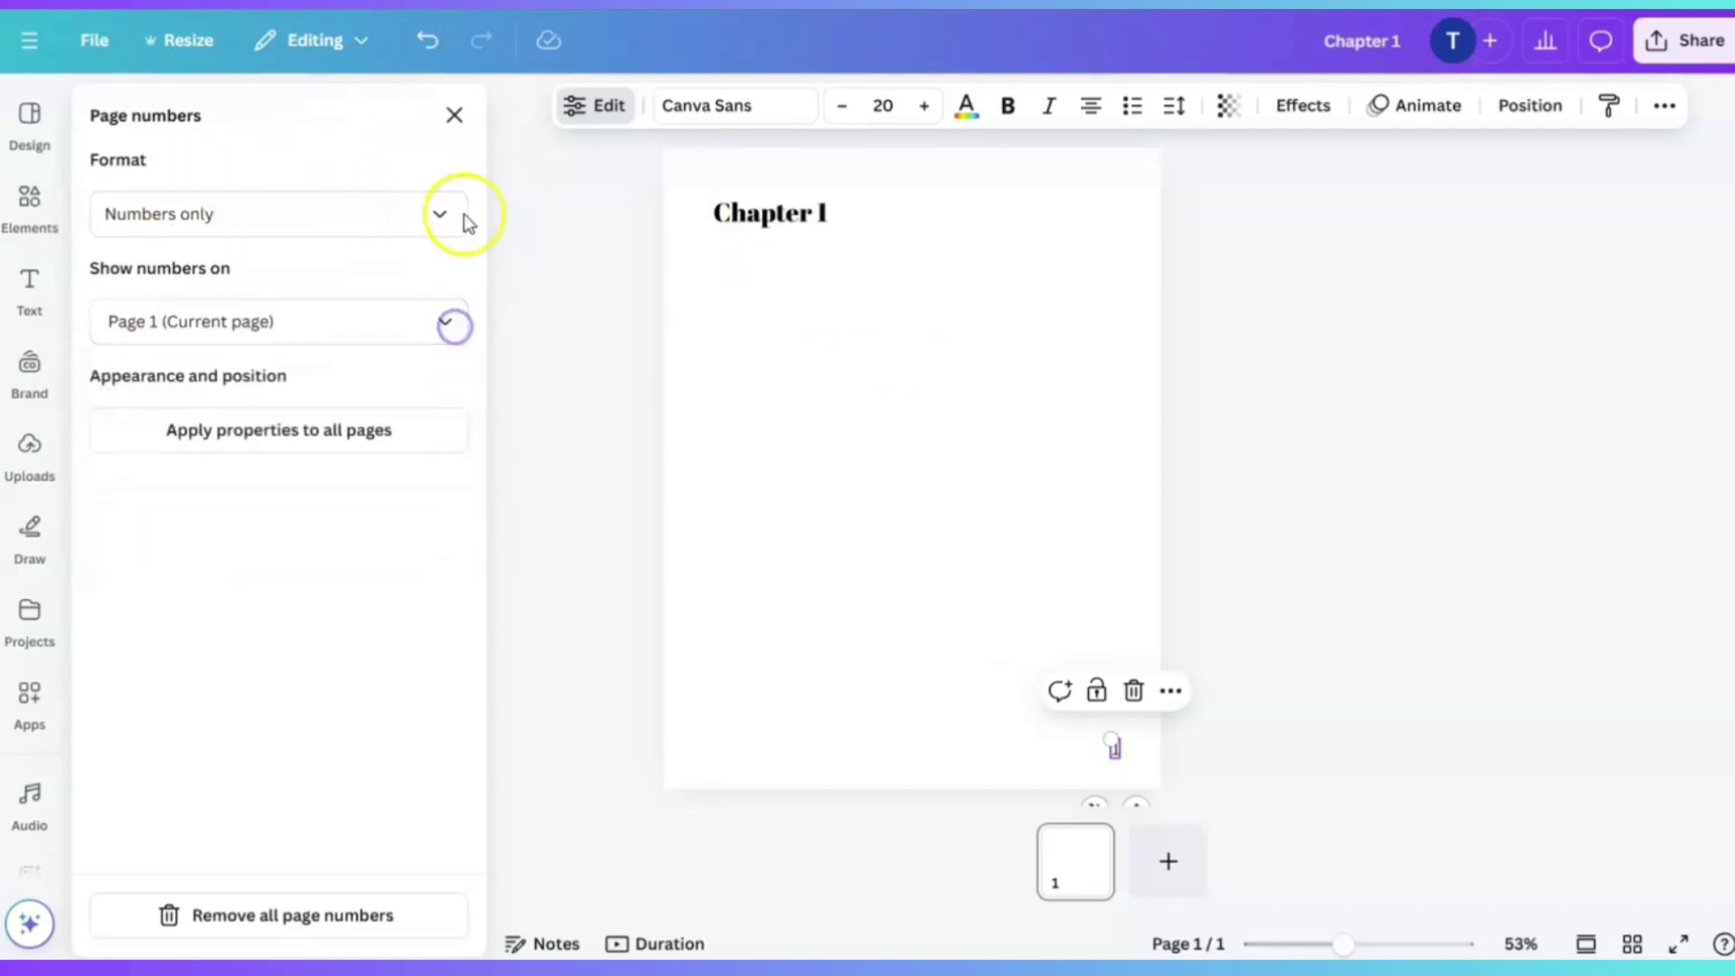
pyautogui.click(454, 115)
# Add seven new pages so the design runs to Page 8/8, each numbered automatically
pyautogui.click(1144, 555)
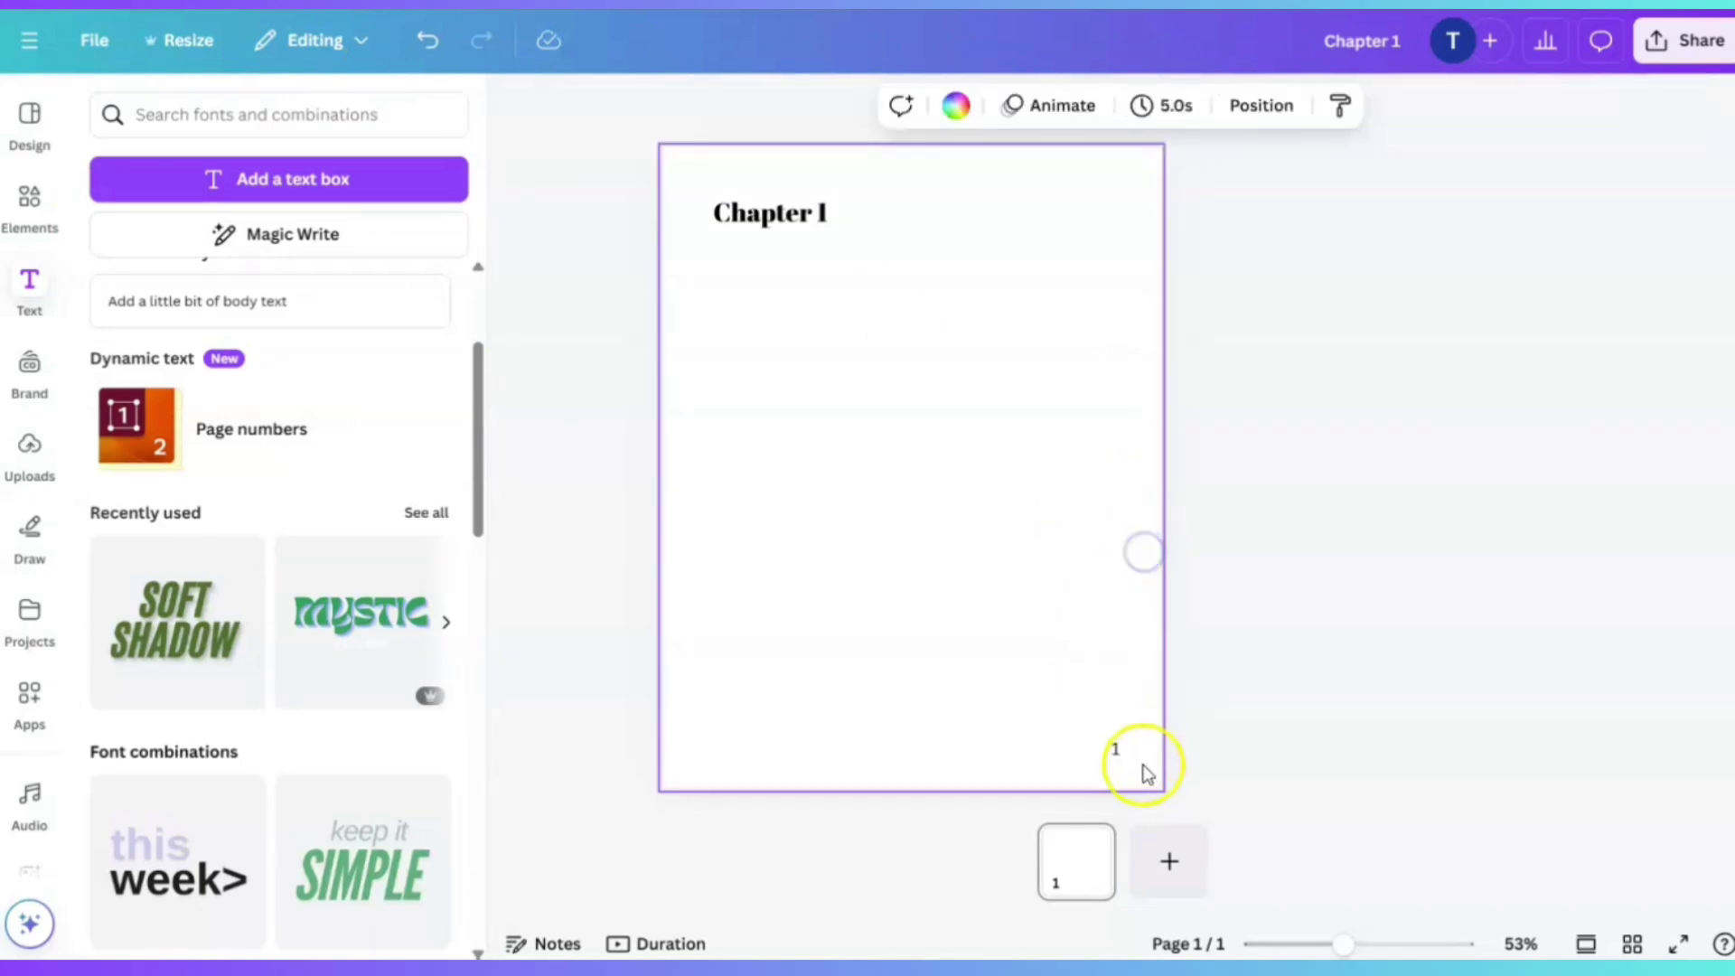
pyautogui.click(1168, 861)
pyautogui.click(1213, 861)
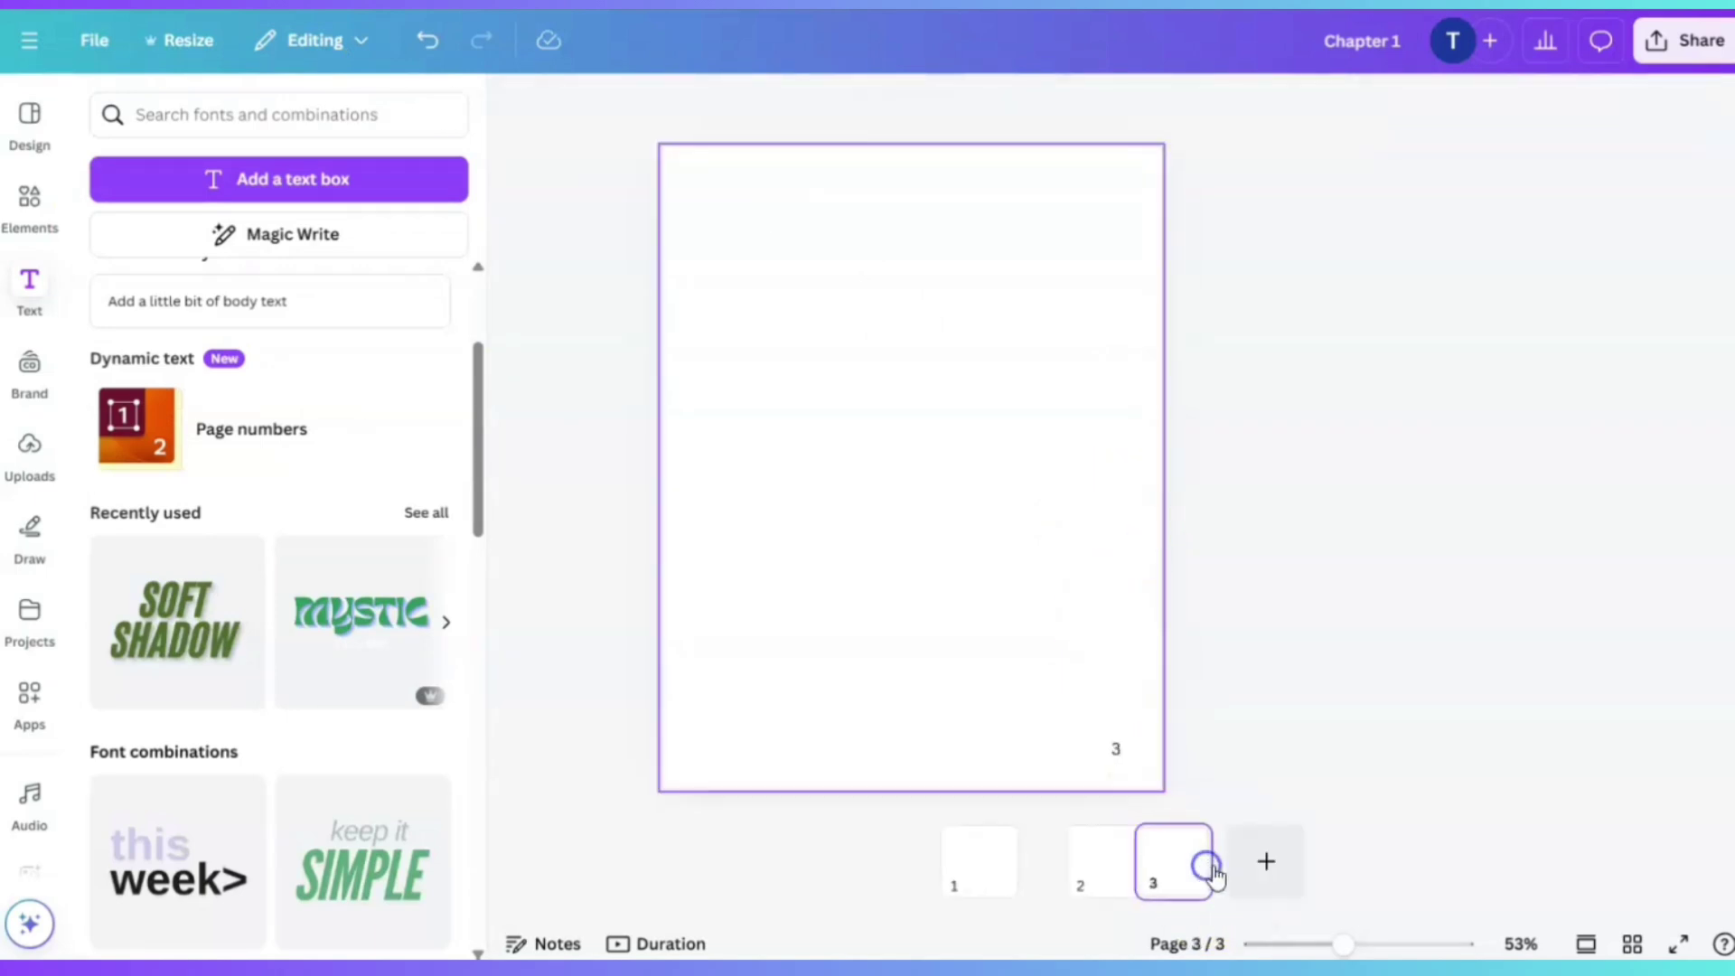
pyautogui.click(1268, 865)
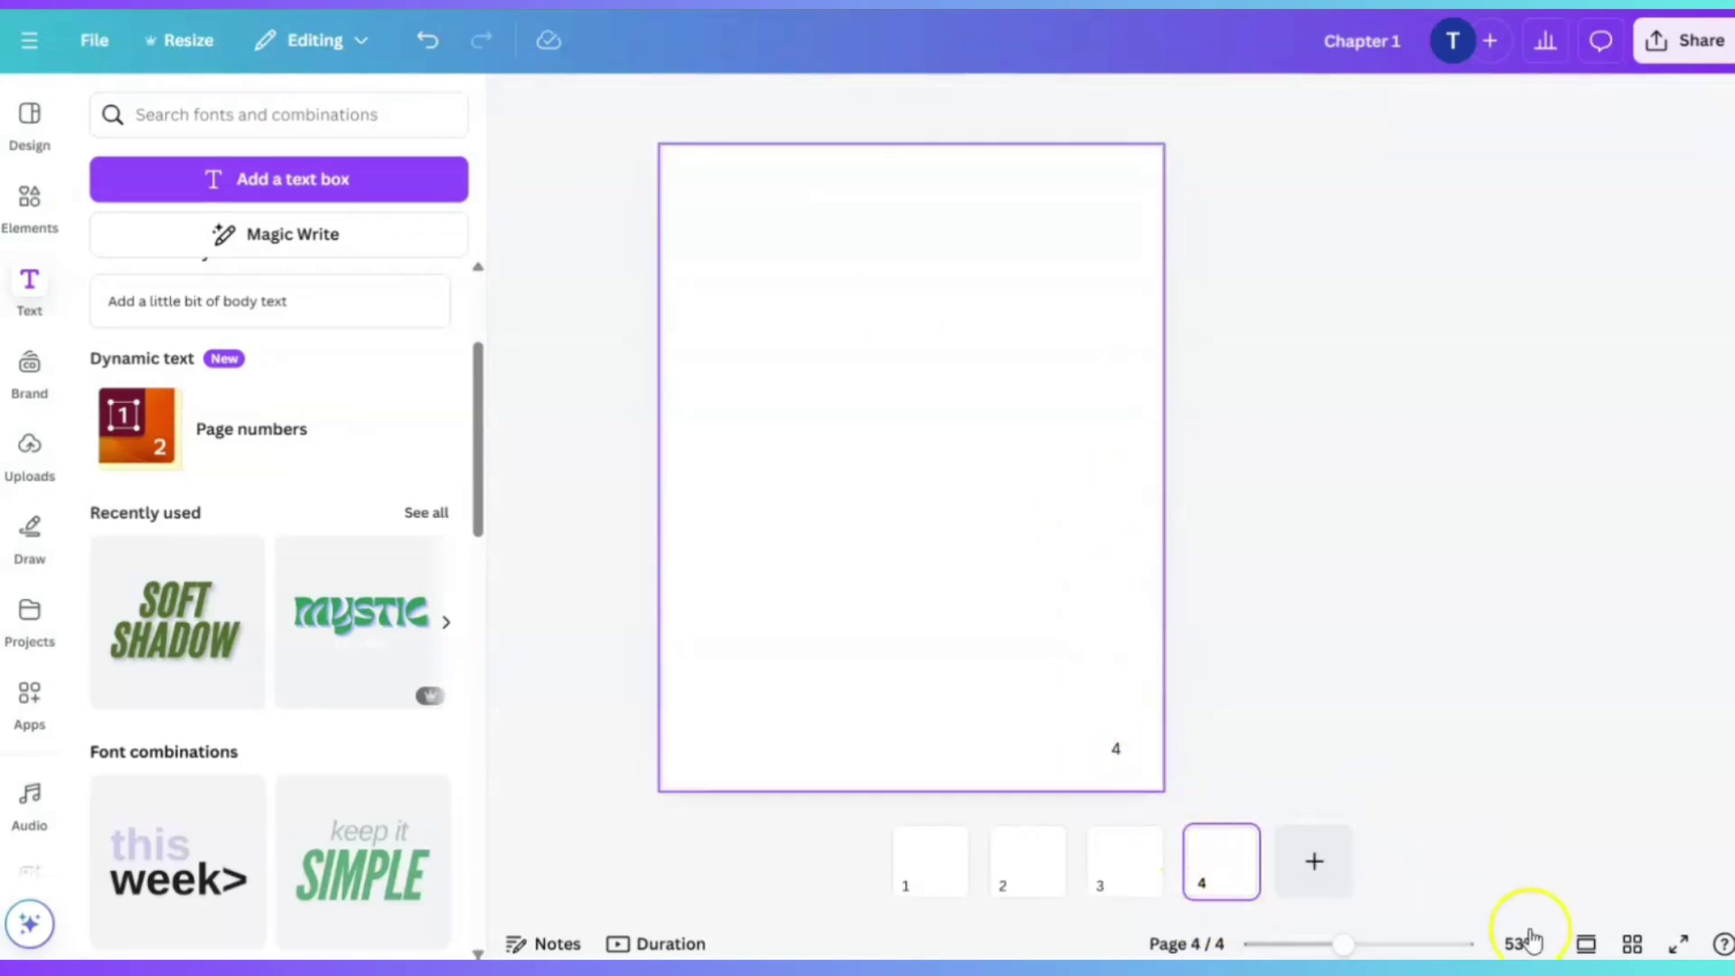
pyautogui.moveTo(1351, 946); pyautogui.dragTo(1380, 945)
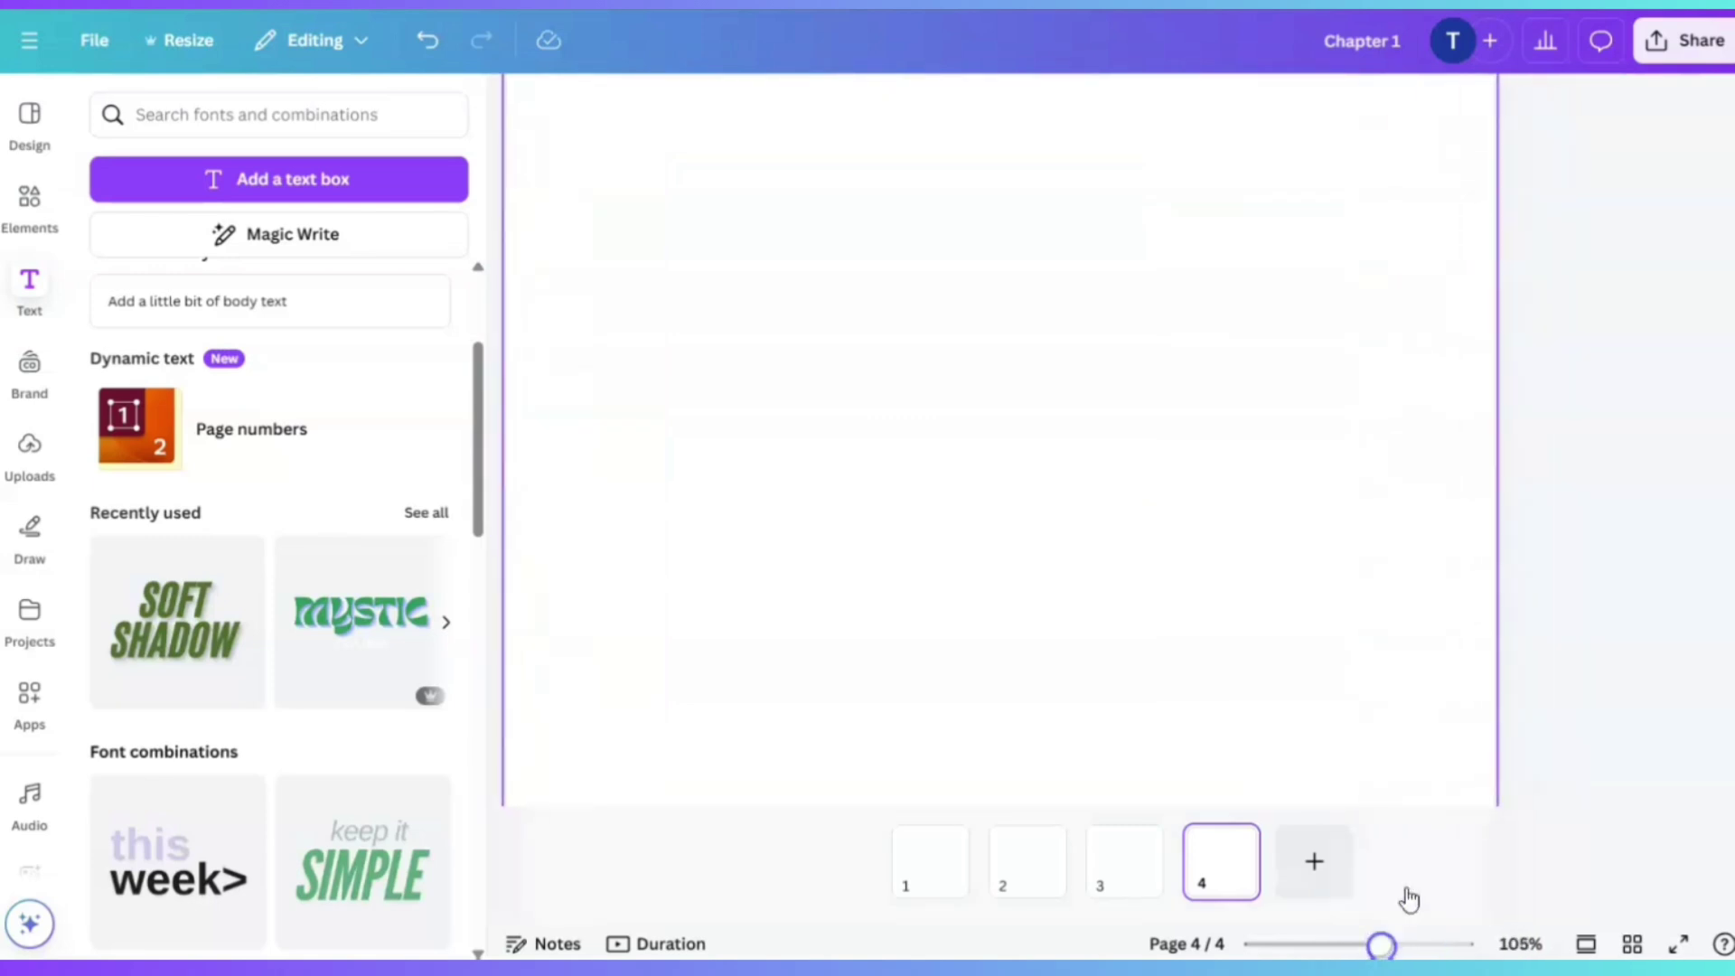
pyautogui.scroll(-1, 1525, 698)
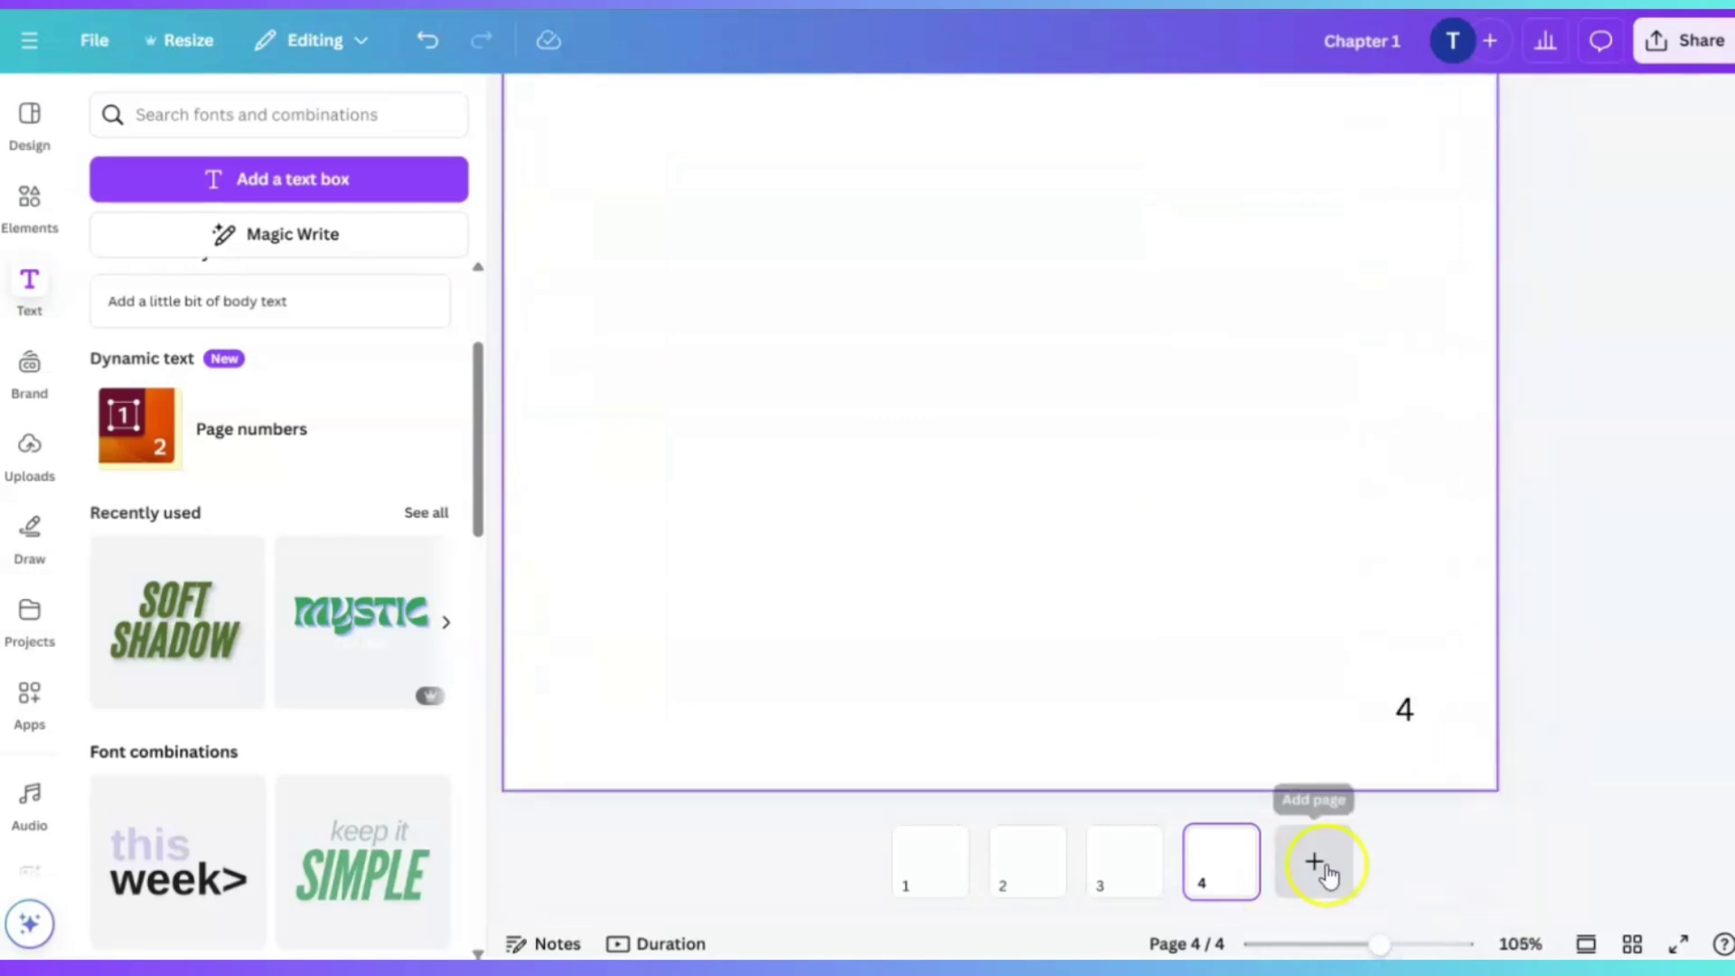
pyautogui.click(1327, 866)
pyautogui.click(1342, 872)
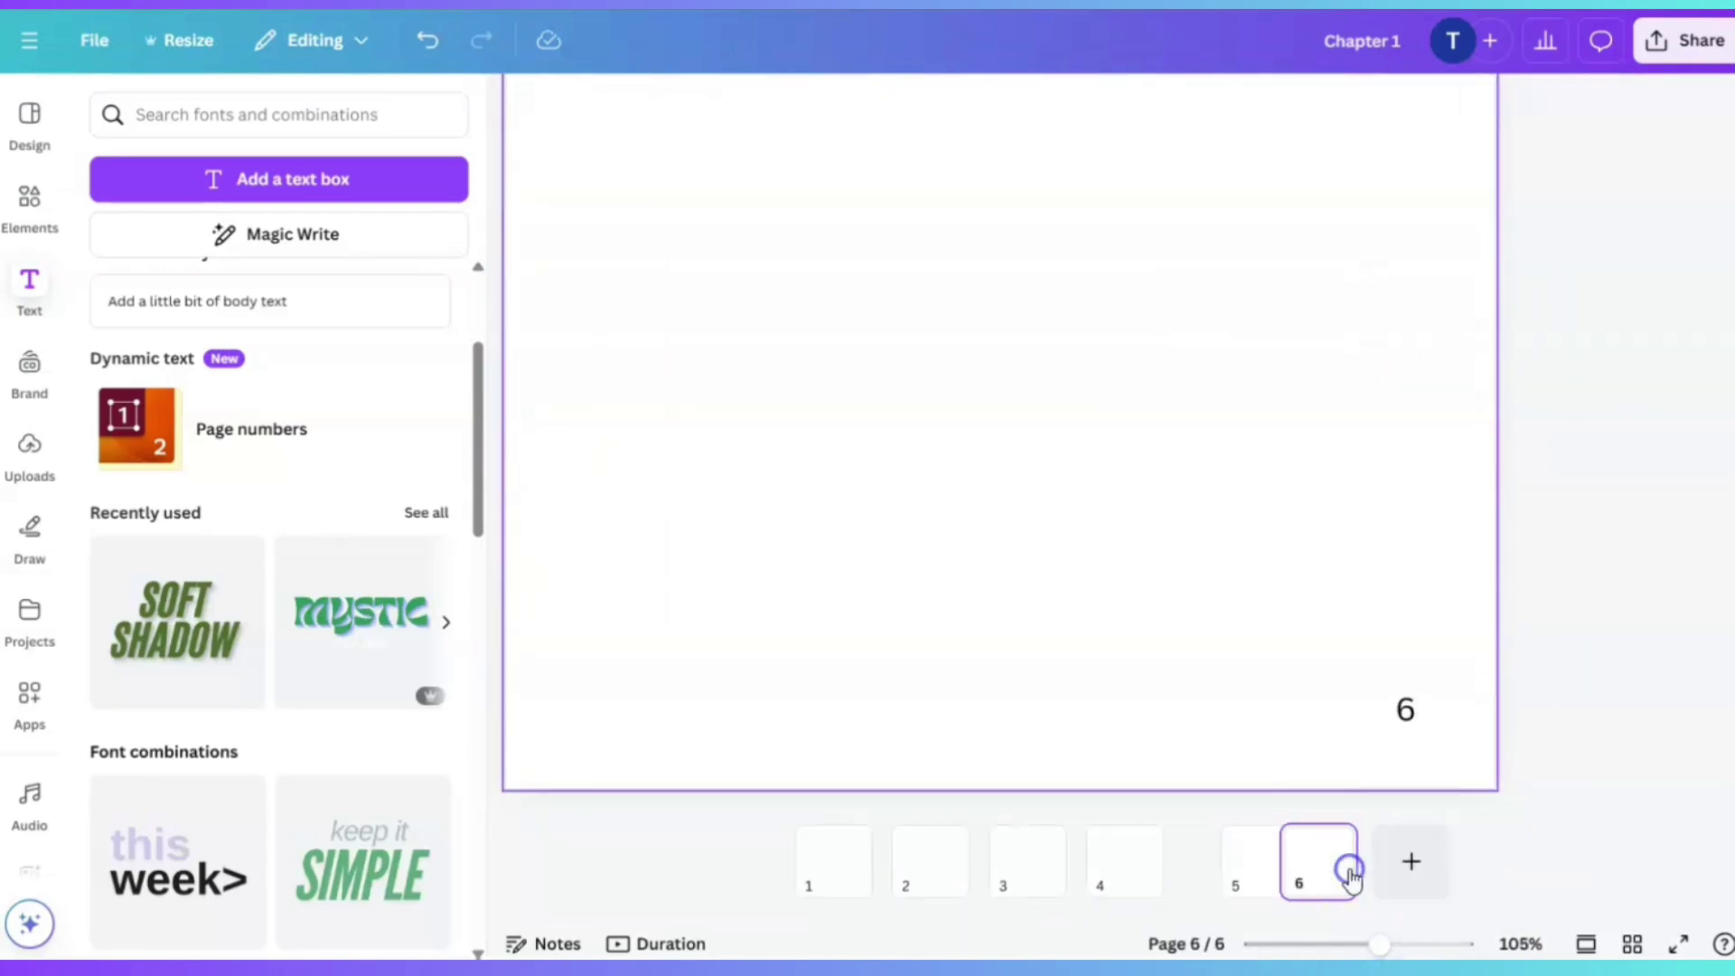
pyautogui.click(1414, 869)
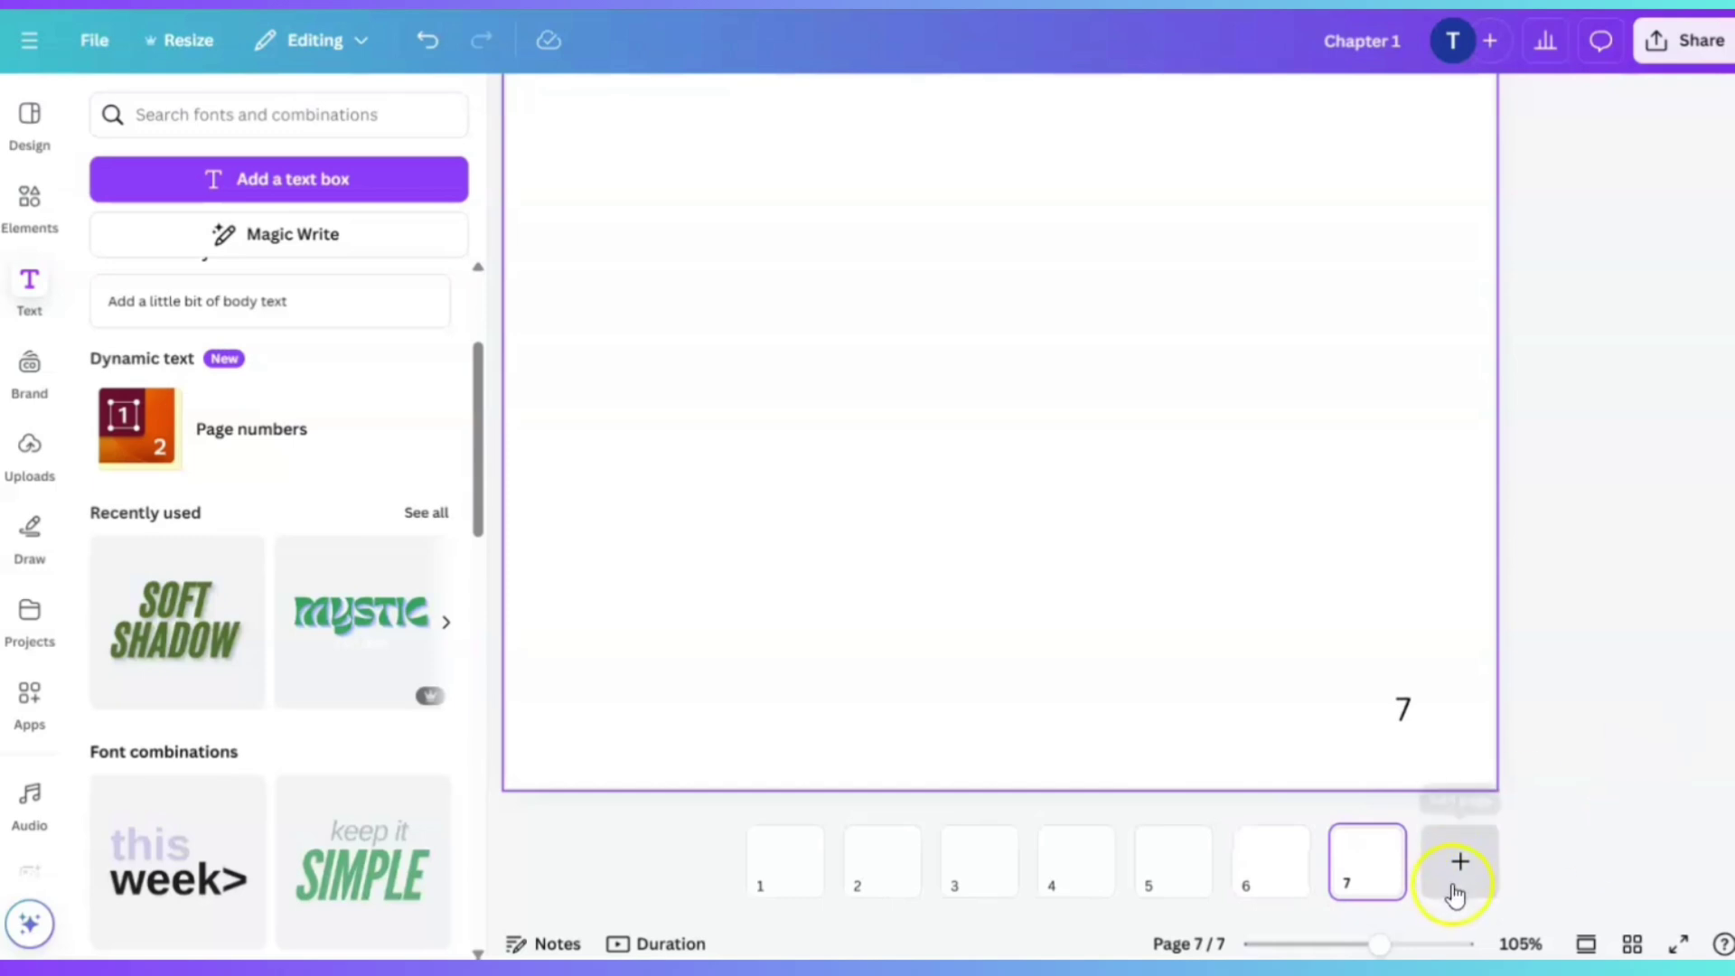
pyautogui.click(1462, 874)
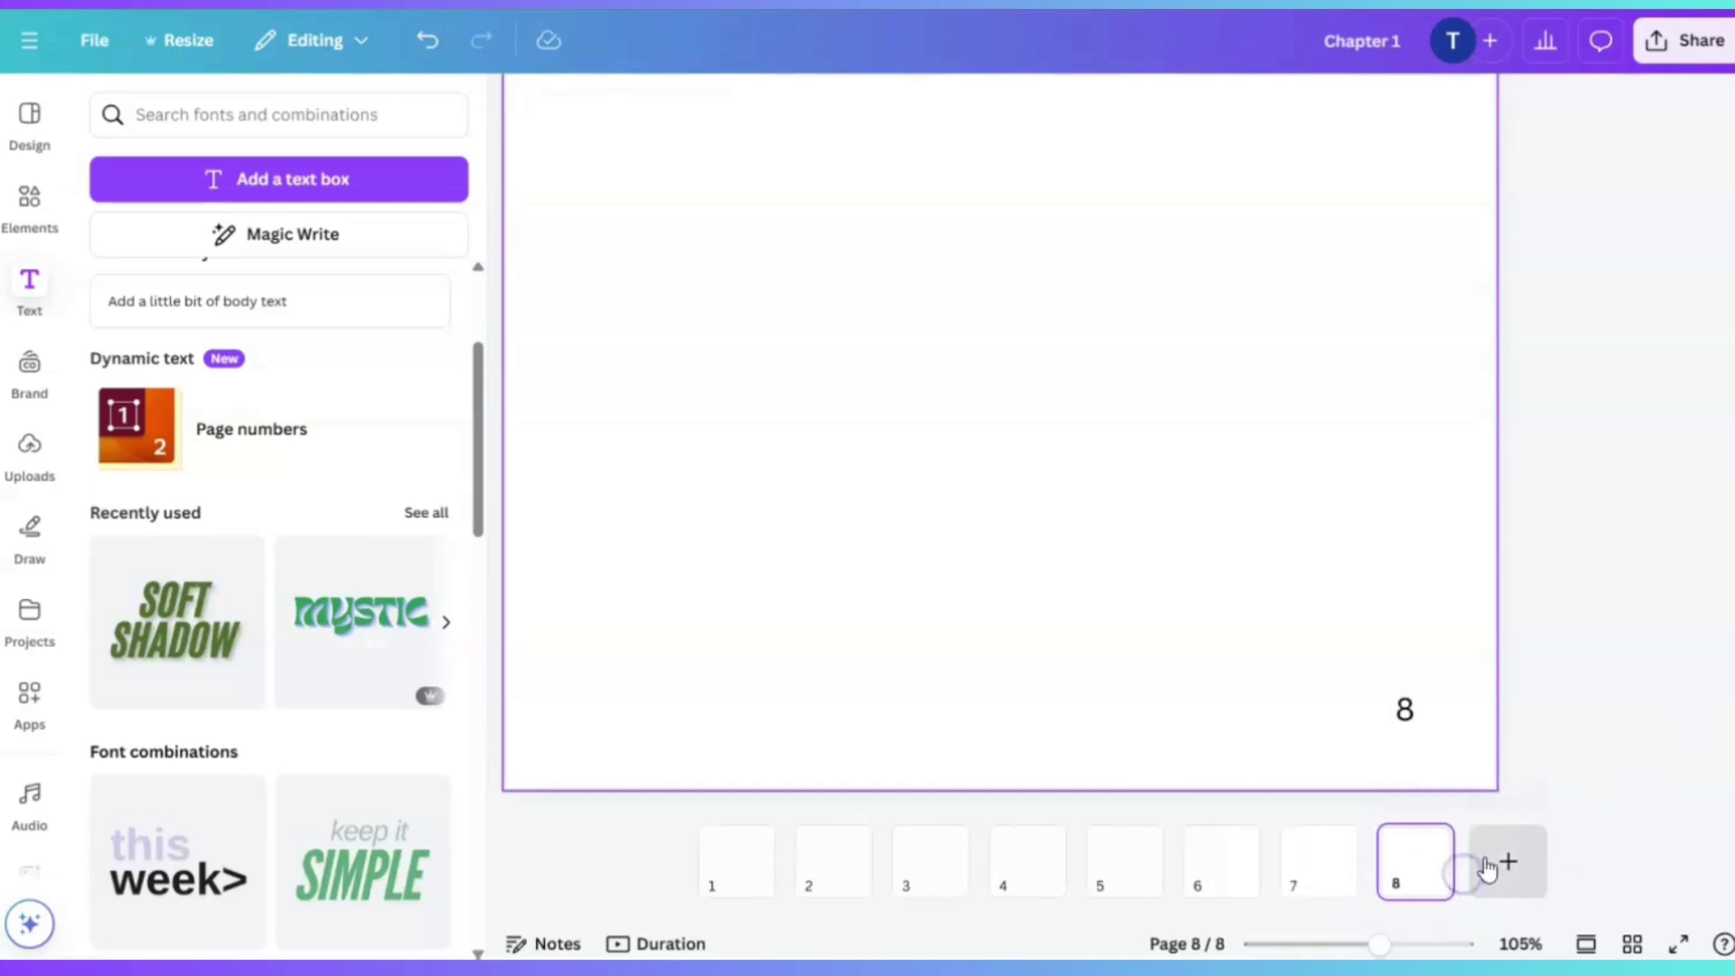
# Check all eight pages in Grid view, then return to page 1 zoomed out
pyautogui.click(1632, 944)
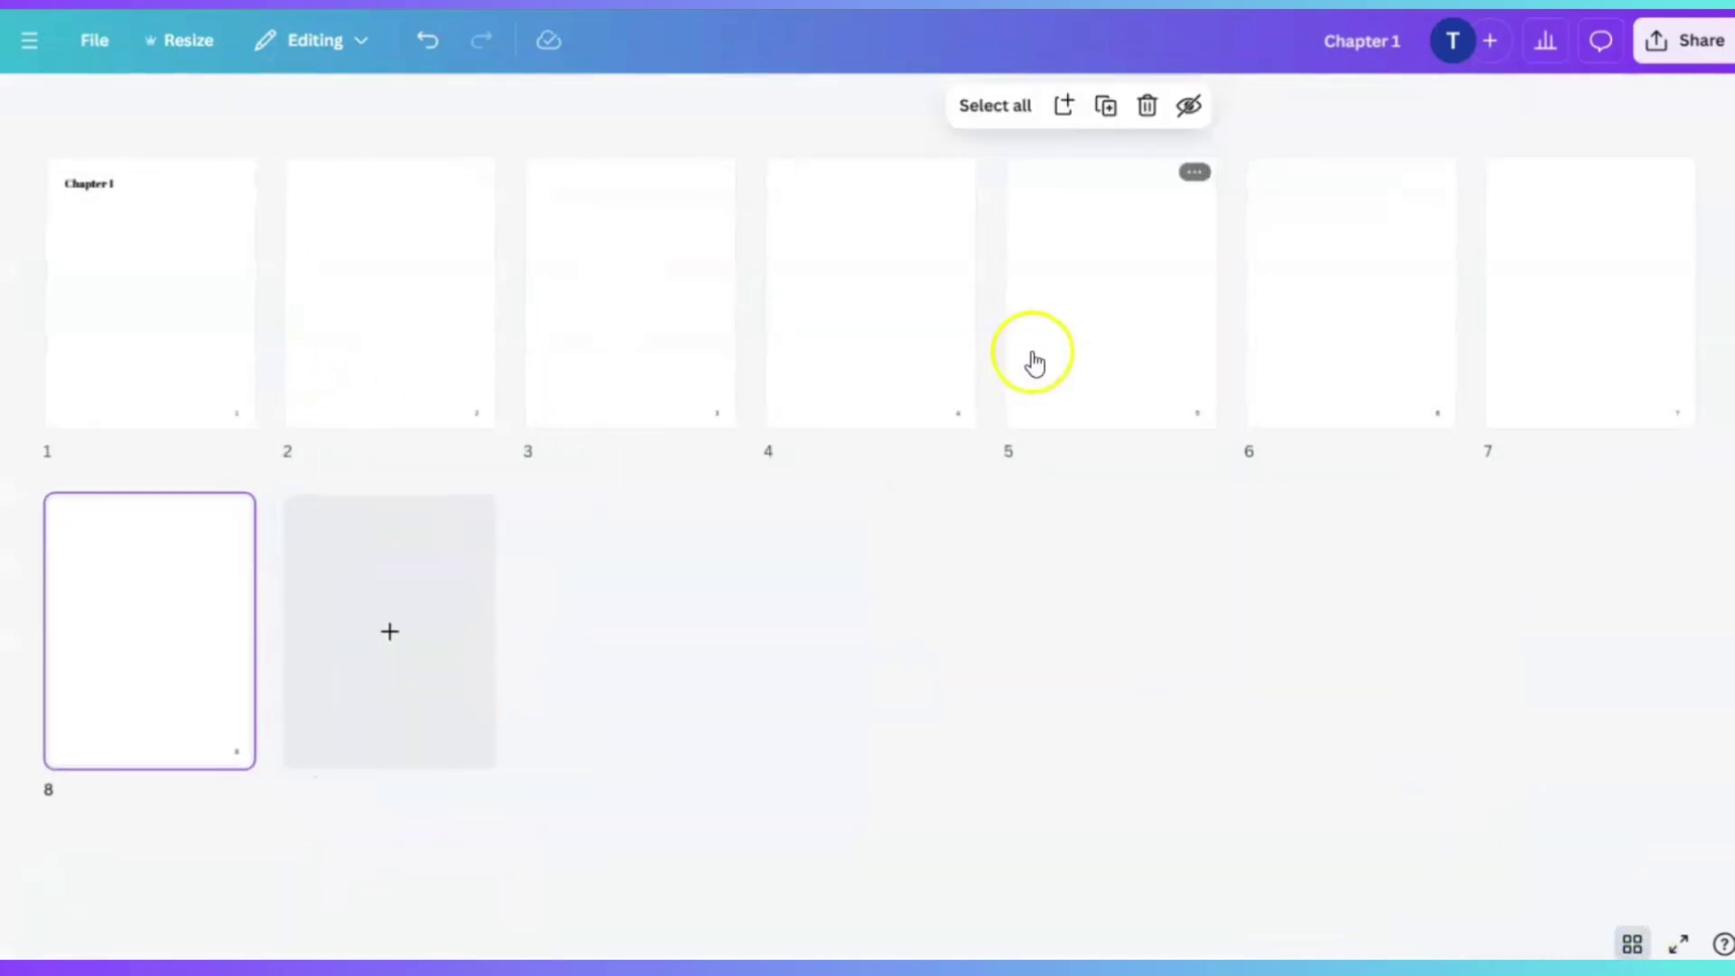
pyautogui.doubleClick(118, 200)
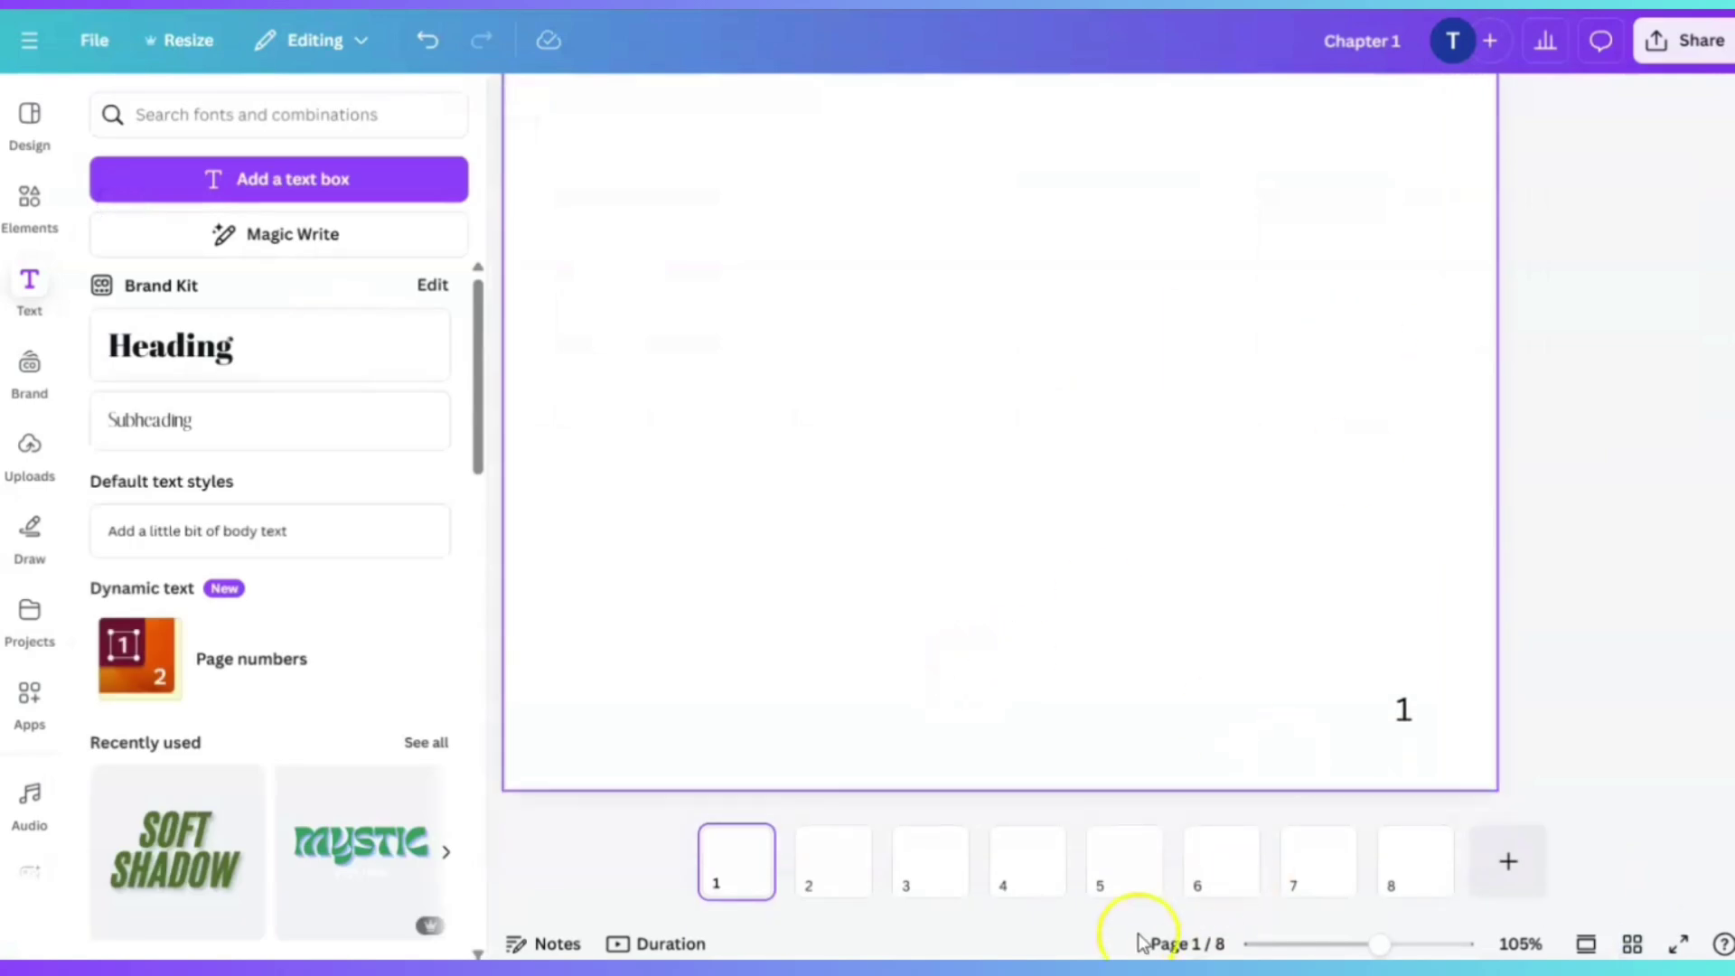
pyautogui.moveTo(1380, 944); pyautogui.dragTo(1317, 944)
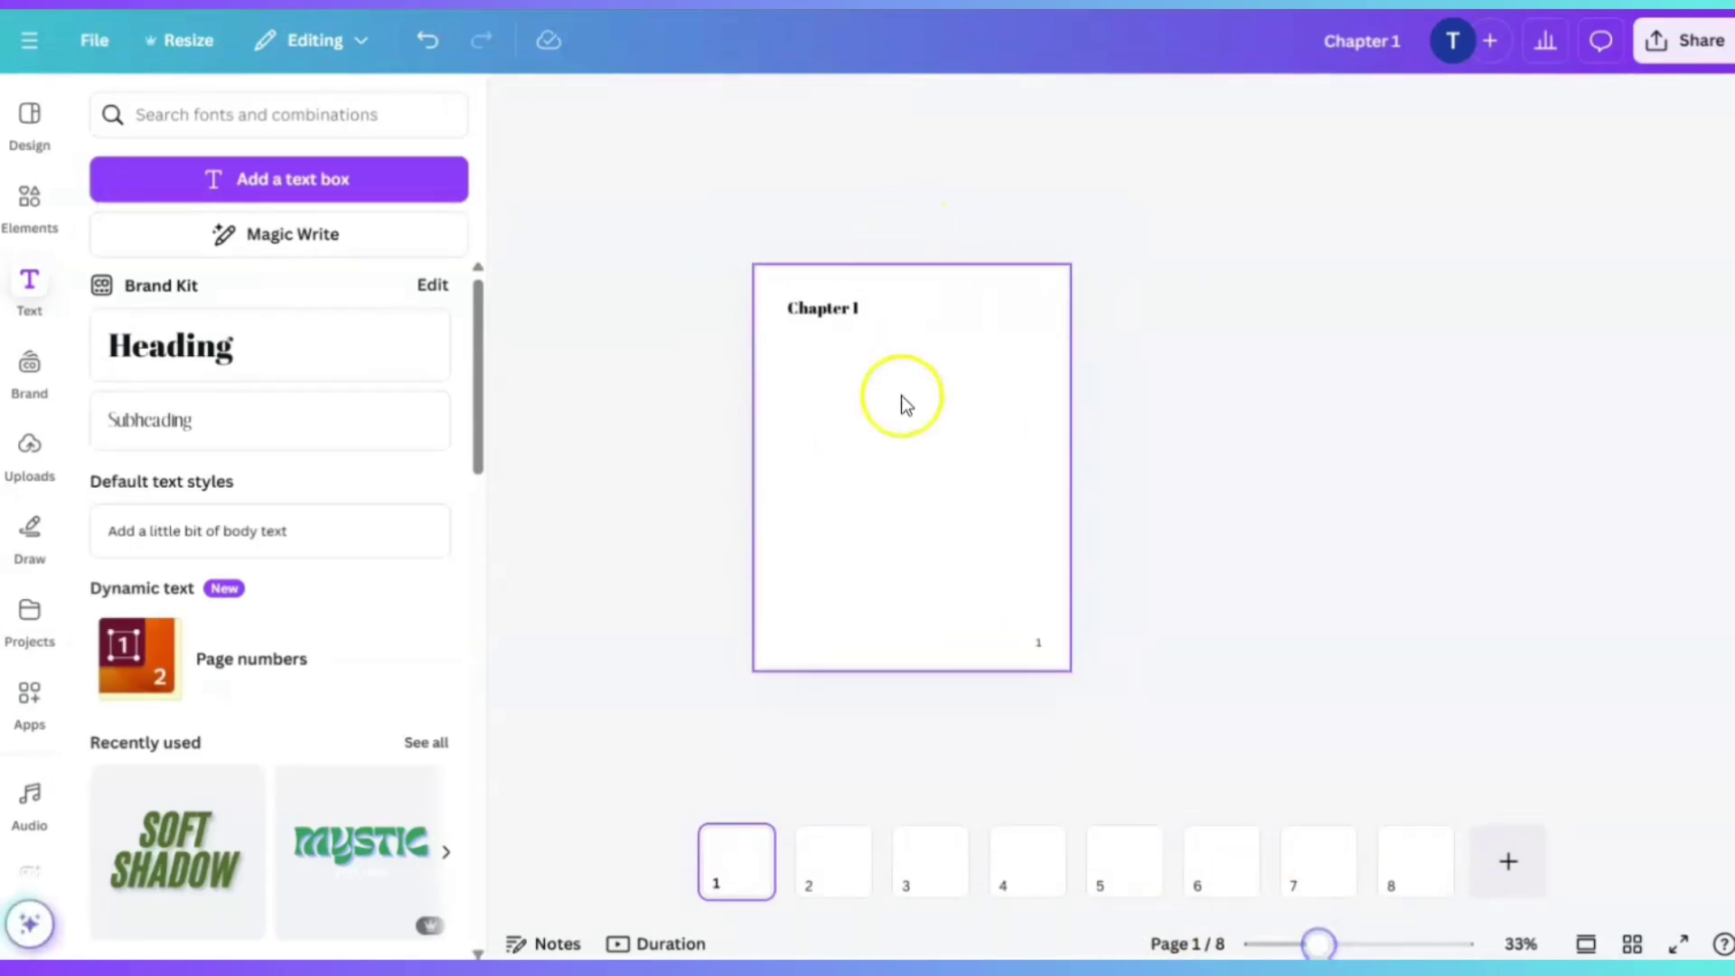
pyautogui.click(911, 425)
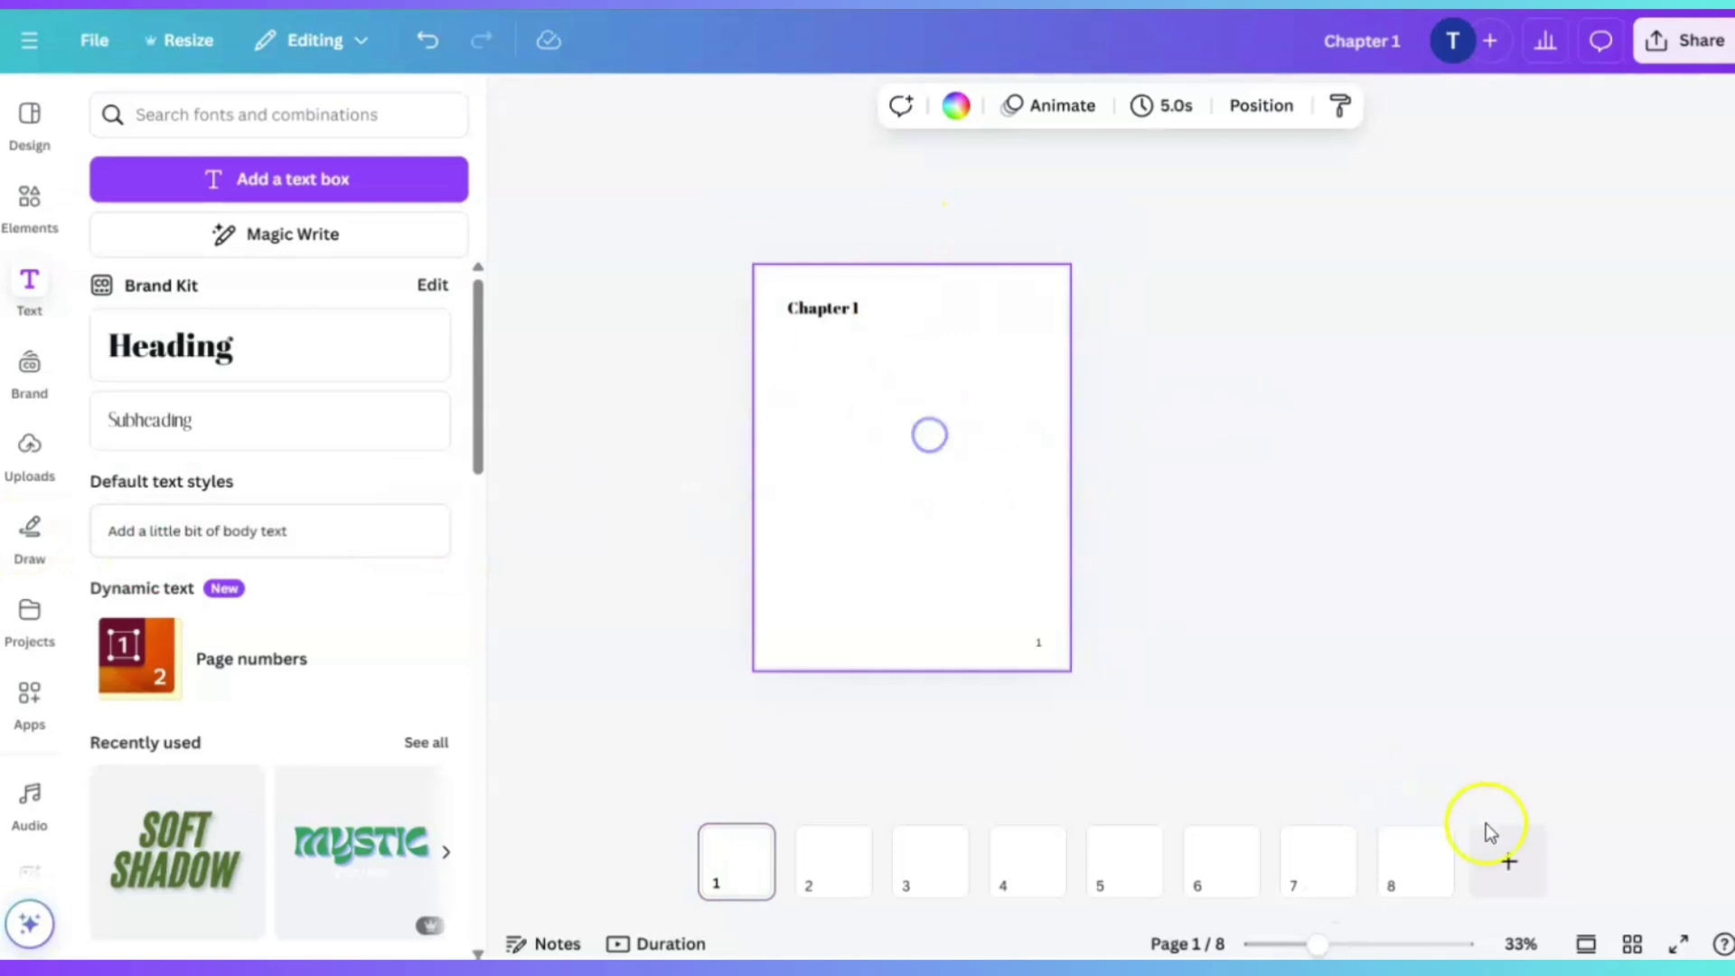
# Generate a mental-clarity paragraph with Magic Write and position it beneath the 'Chapter 1' heading
pyautogui.click(1341, 944)
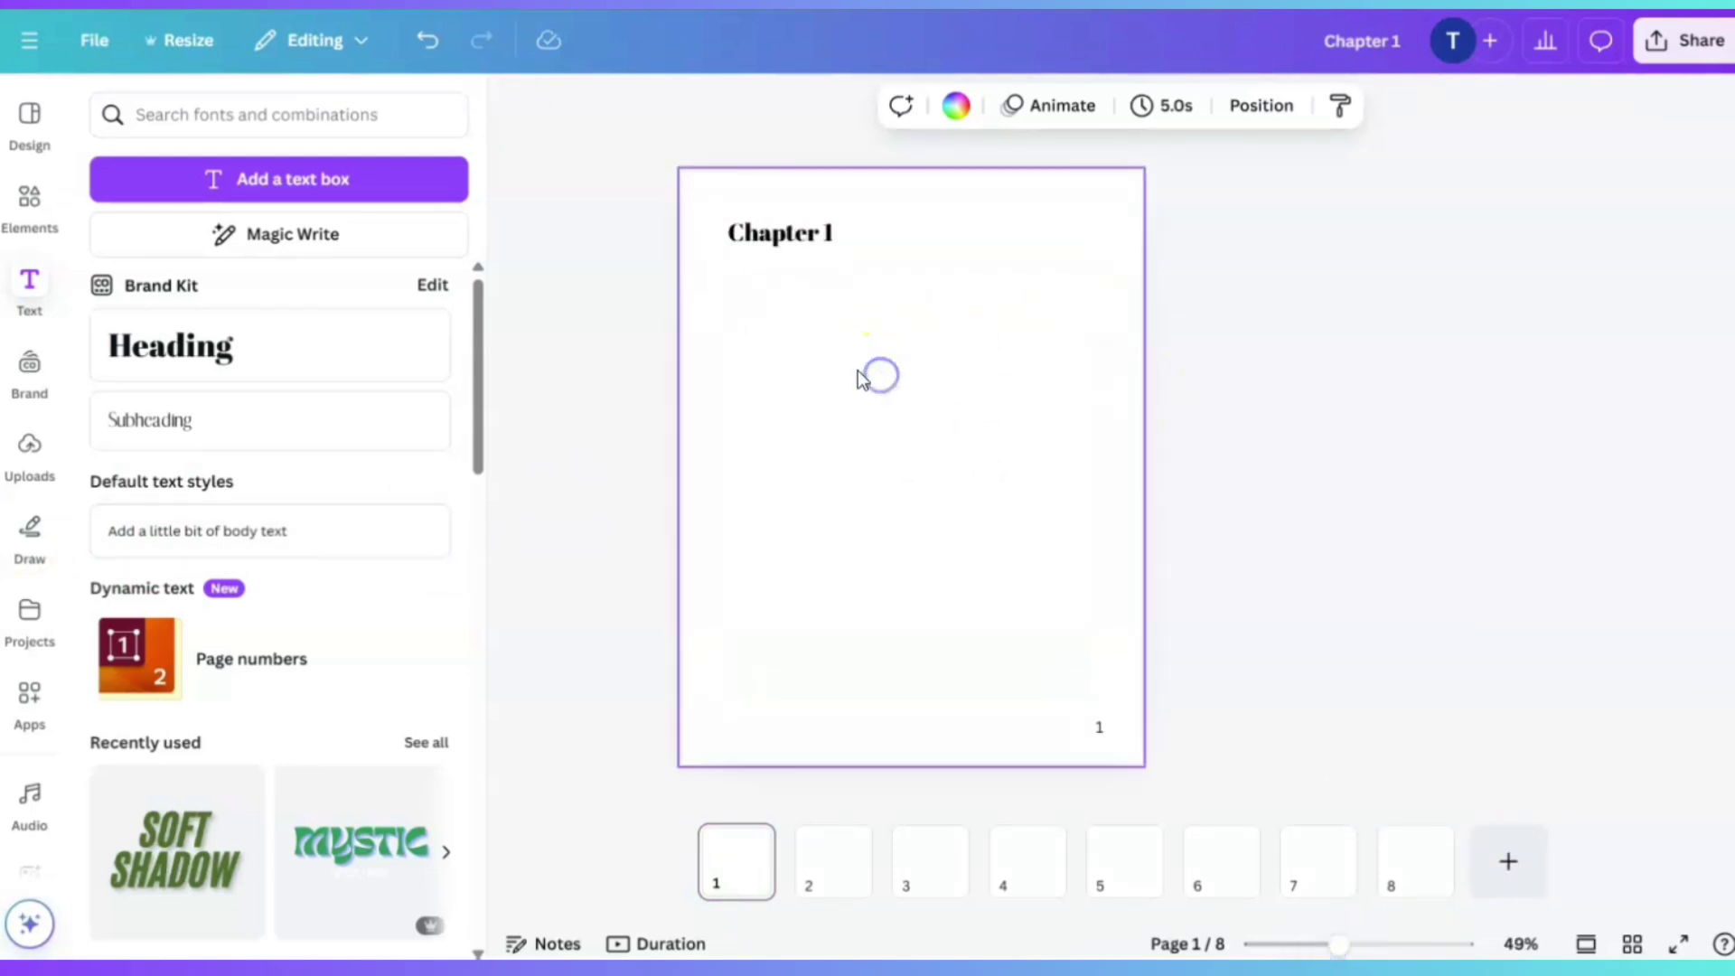
pyautogui.click(273, 237)
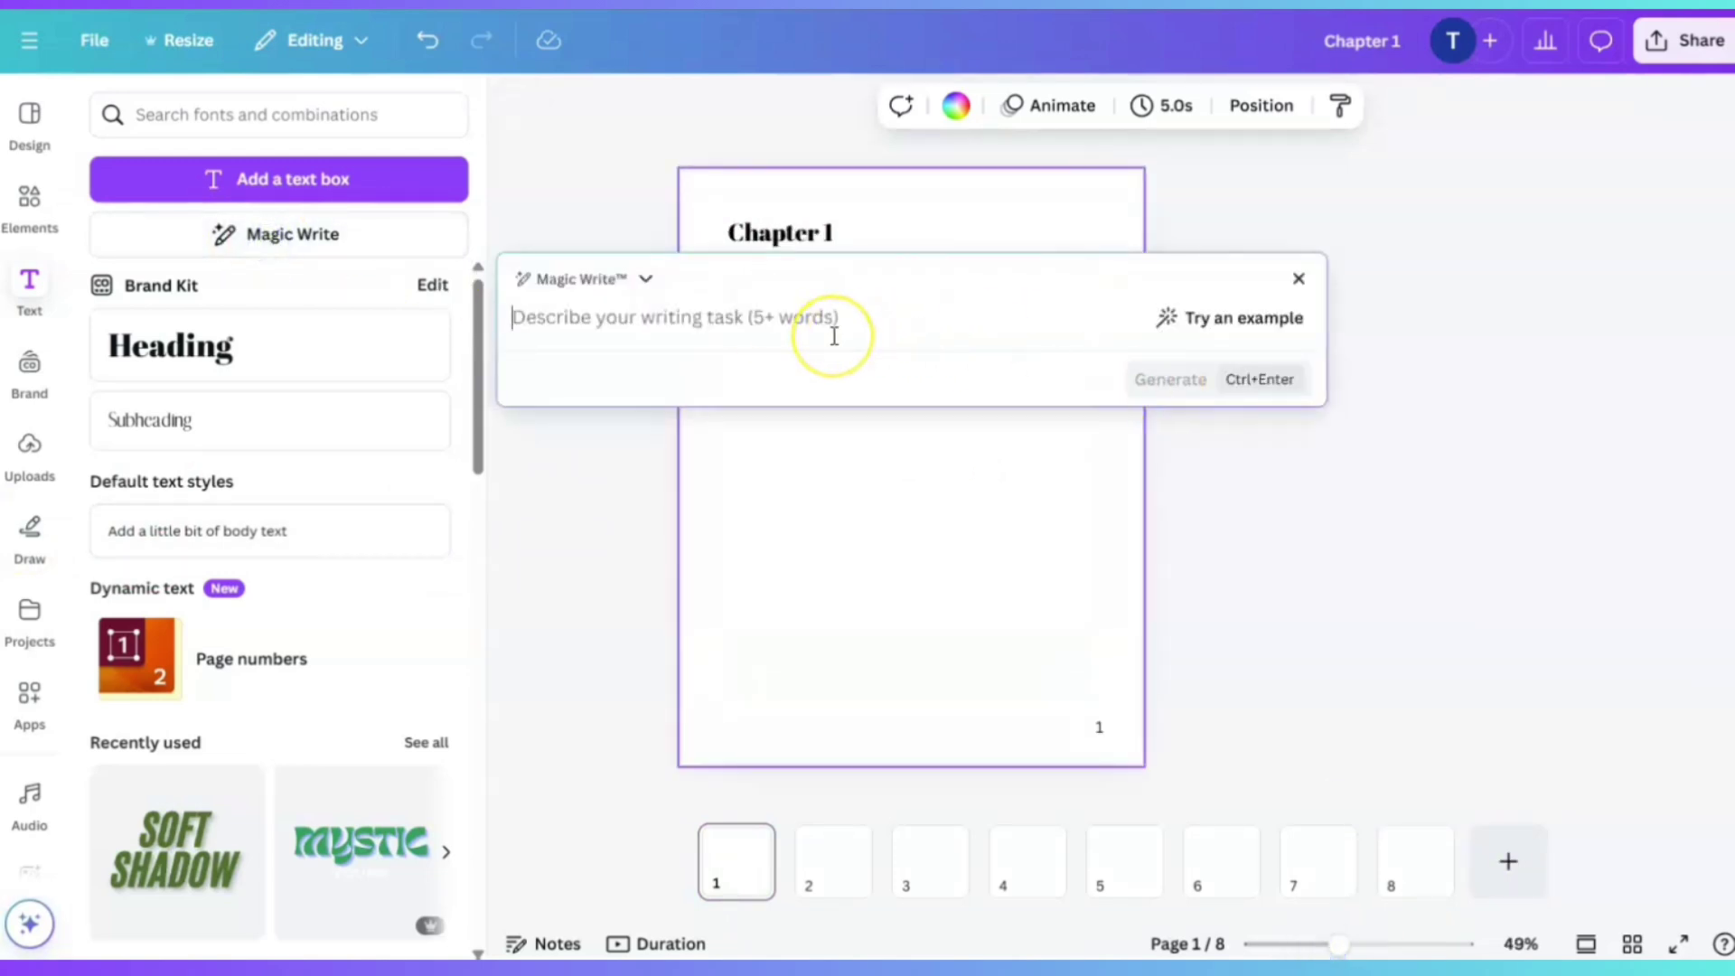
pyautogui.write('Provide one paragraph describing mental clarity')
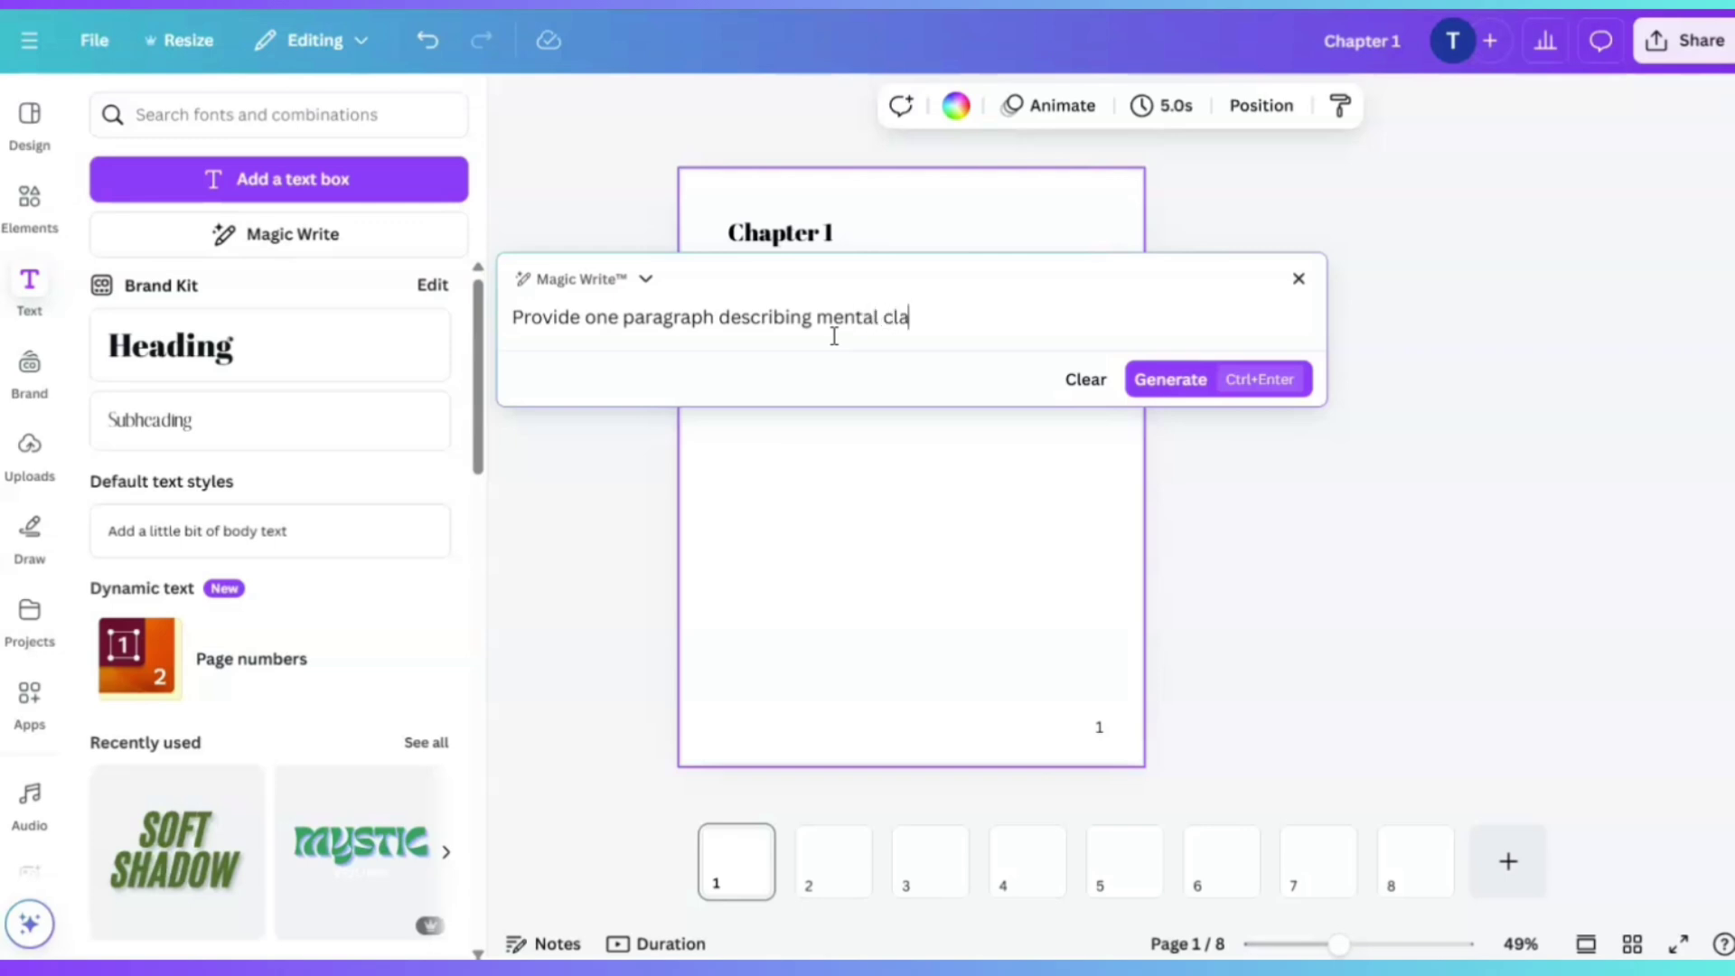
pyautogui.click(1164, 383)
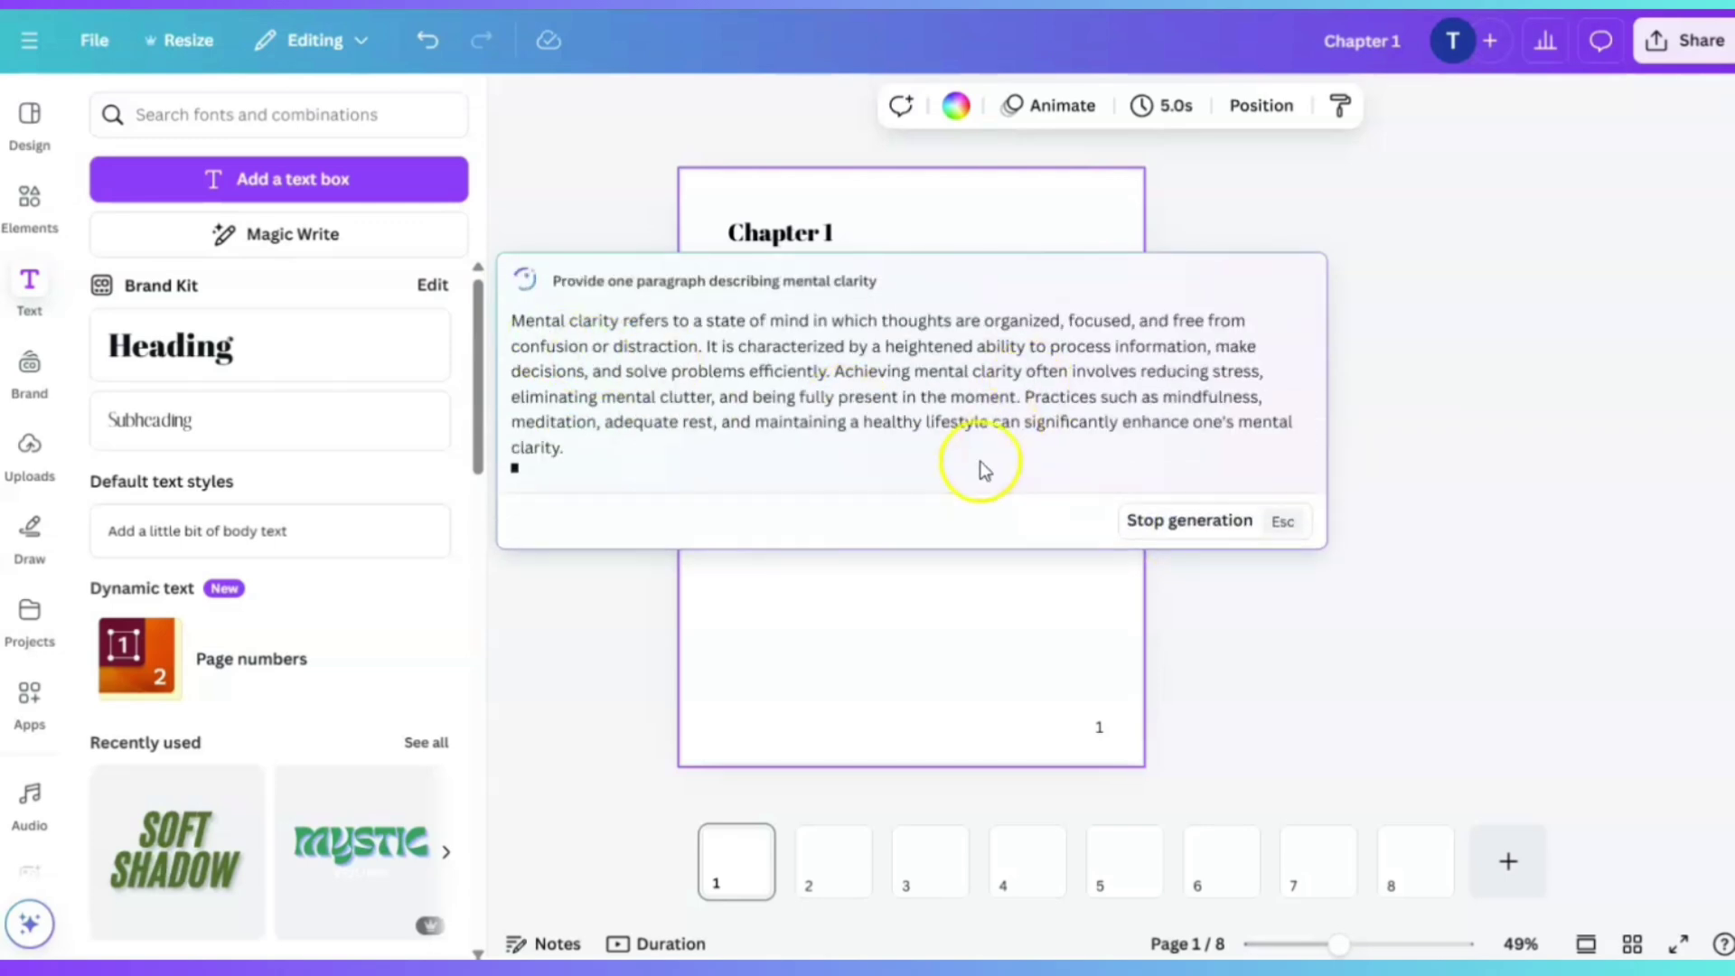
pyautogui.click(1211, 565)
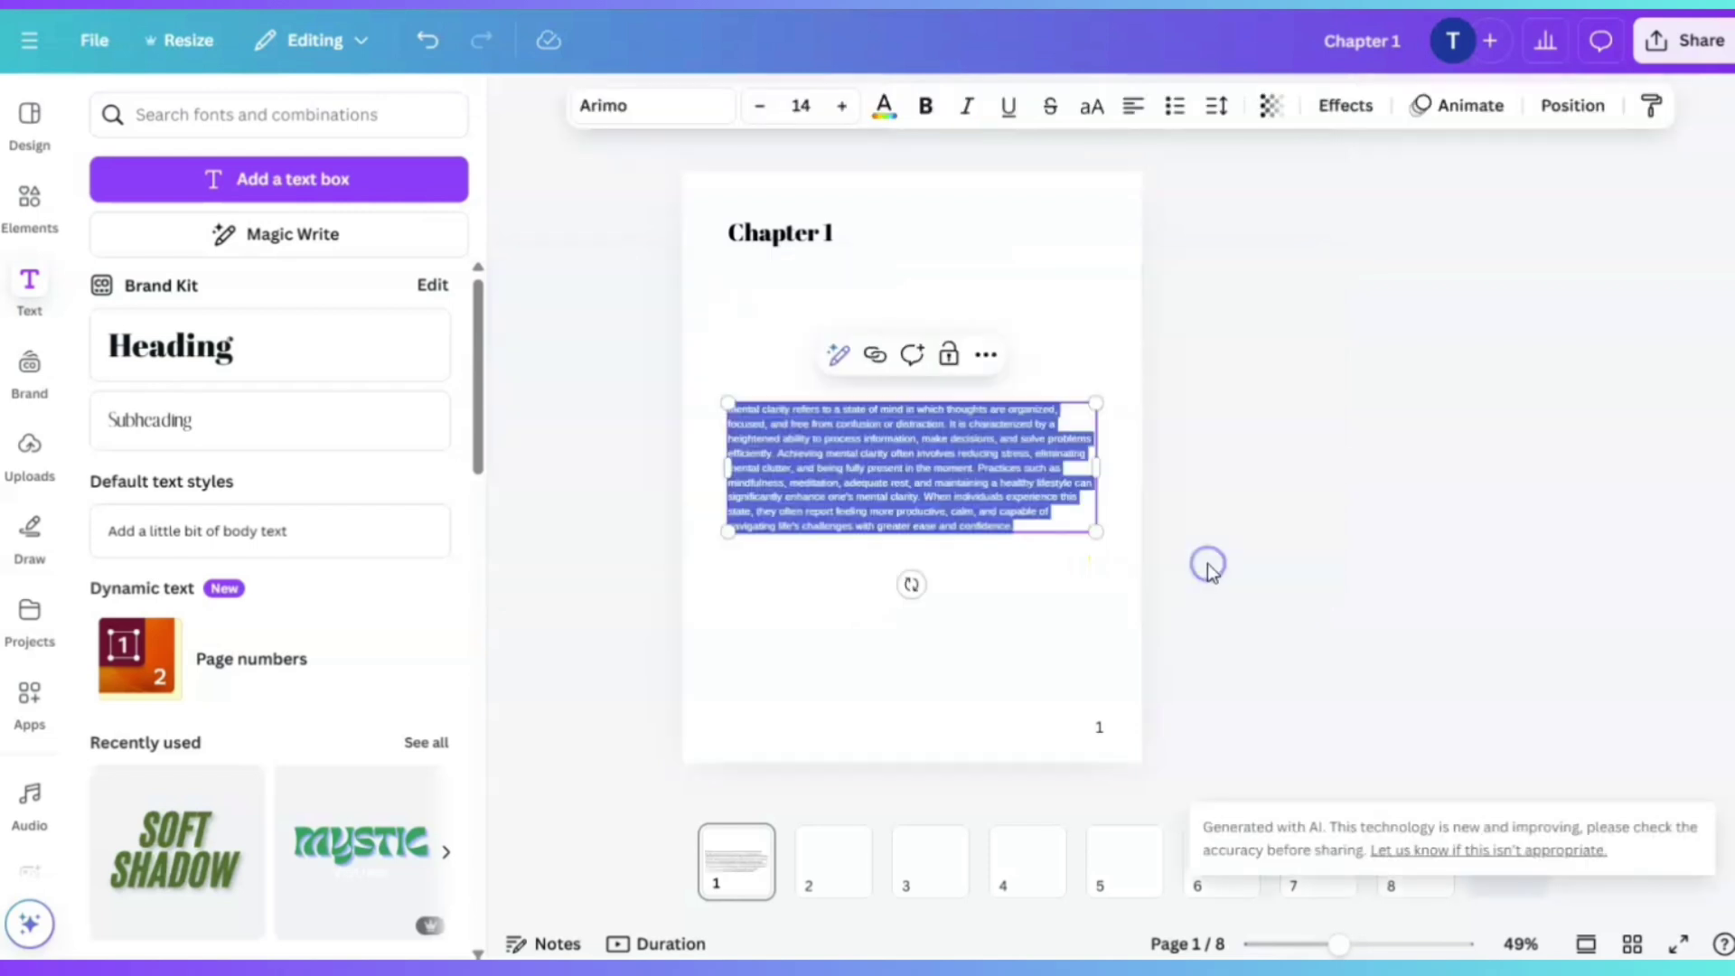
pyautogui.moveTo(915, 492); pyautogui.dragTo(916, 360)
pyautogui.click(959, 498)
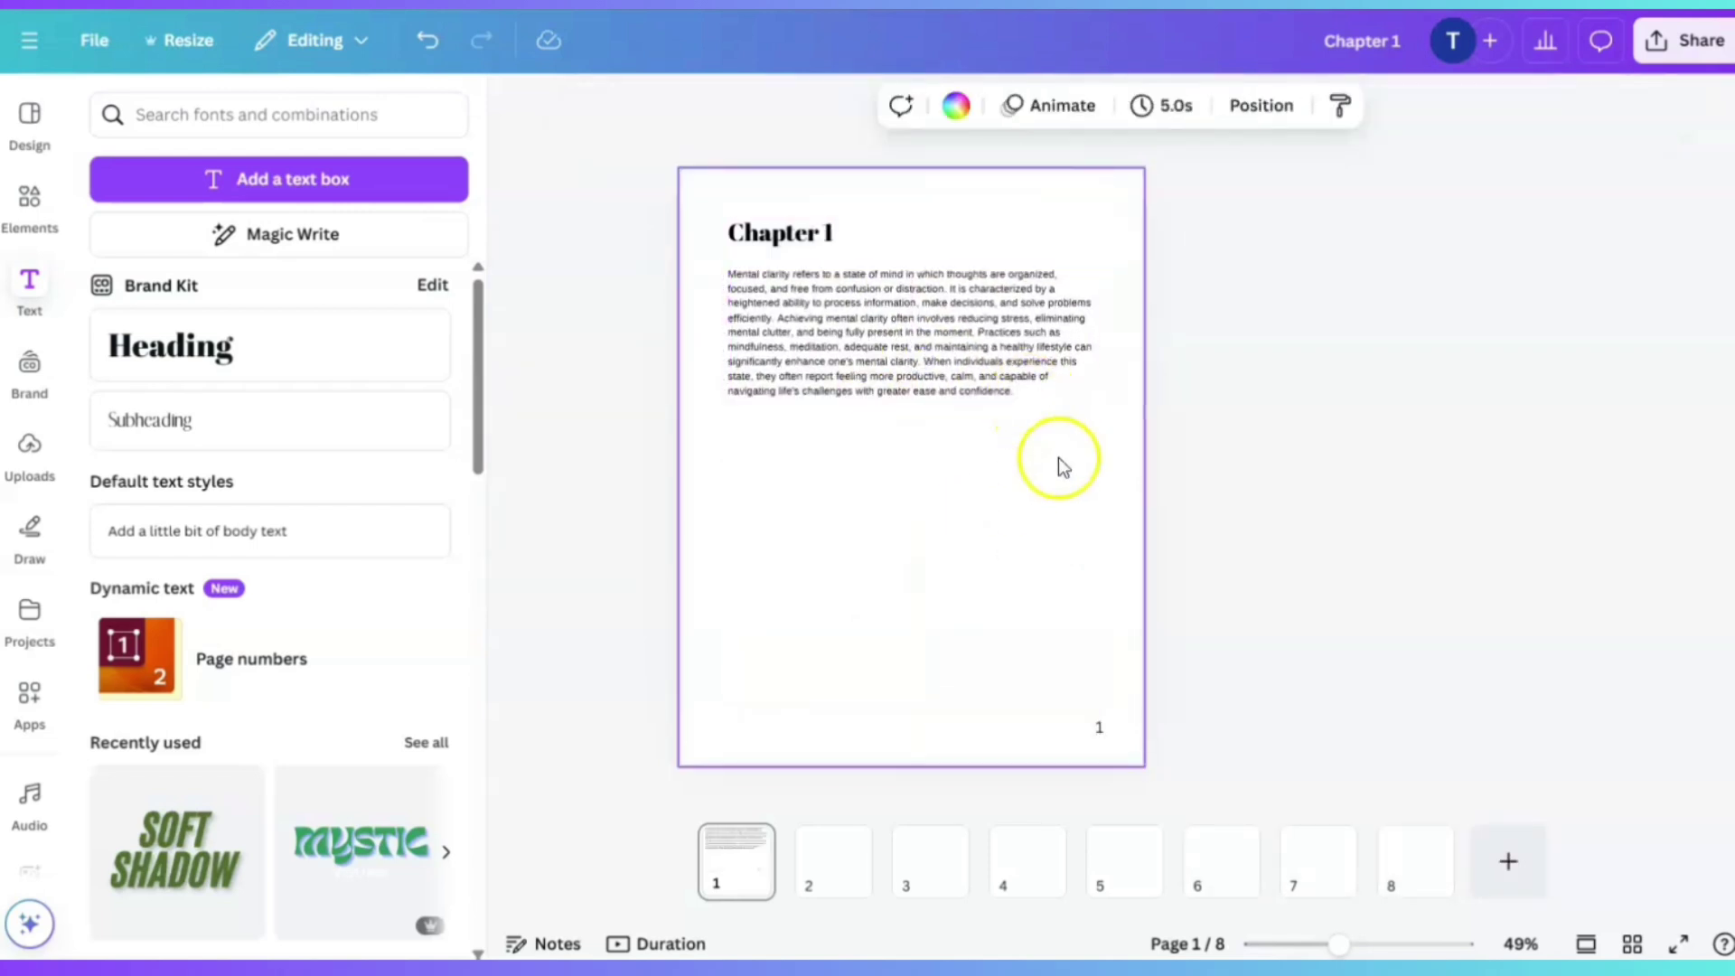